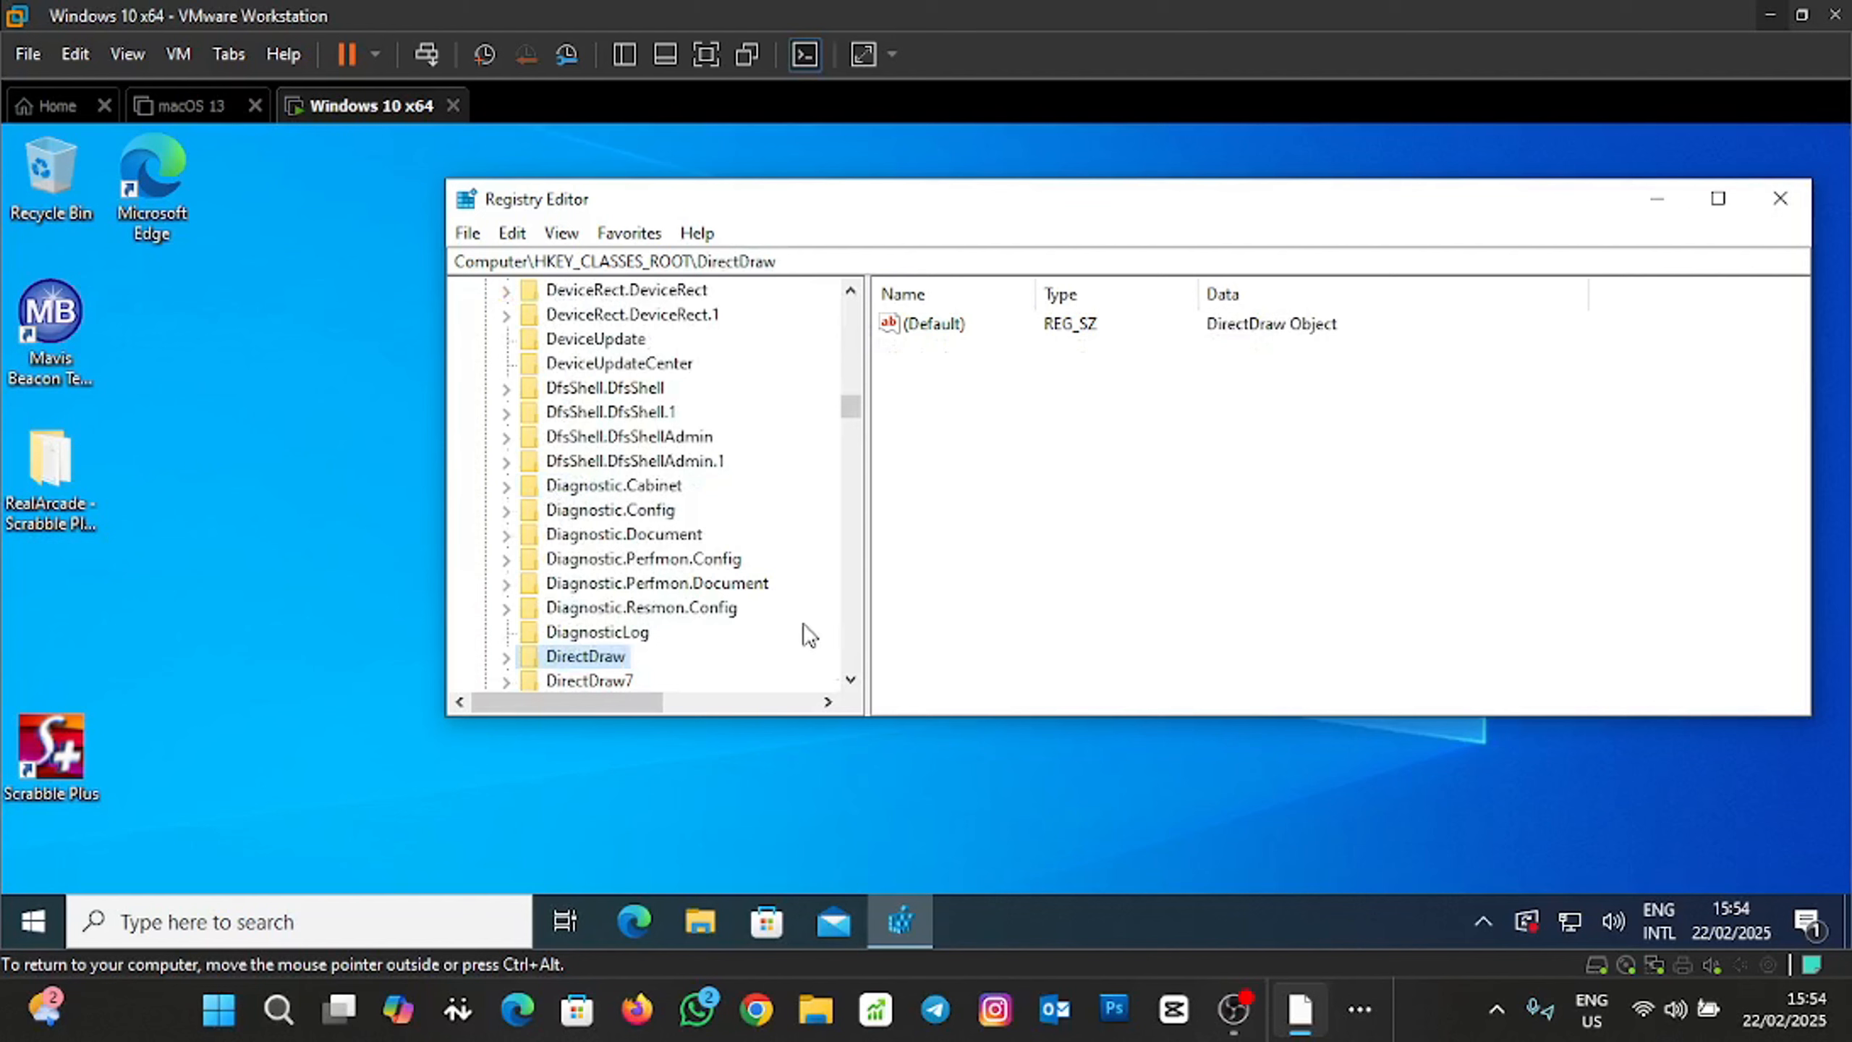
# Expand the Directory and Background keys under HKEY_CLASSES_ROOT and select Background's shell key.
pyautogui.click(850, 680)
pyautogui.click(850, 680)
pyautogui.click(850, 679)
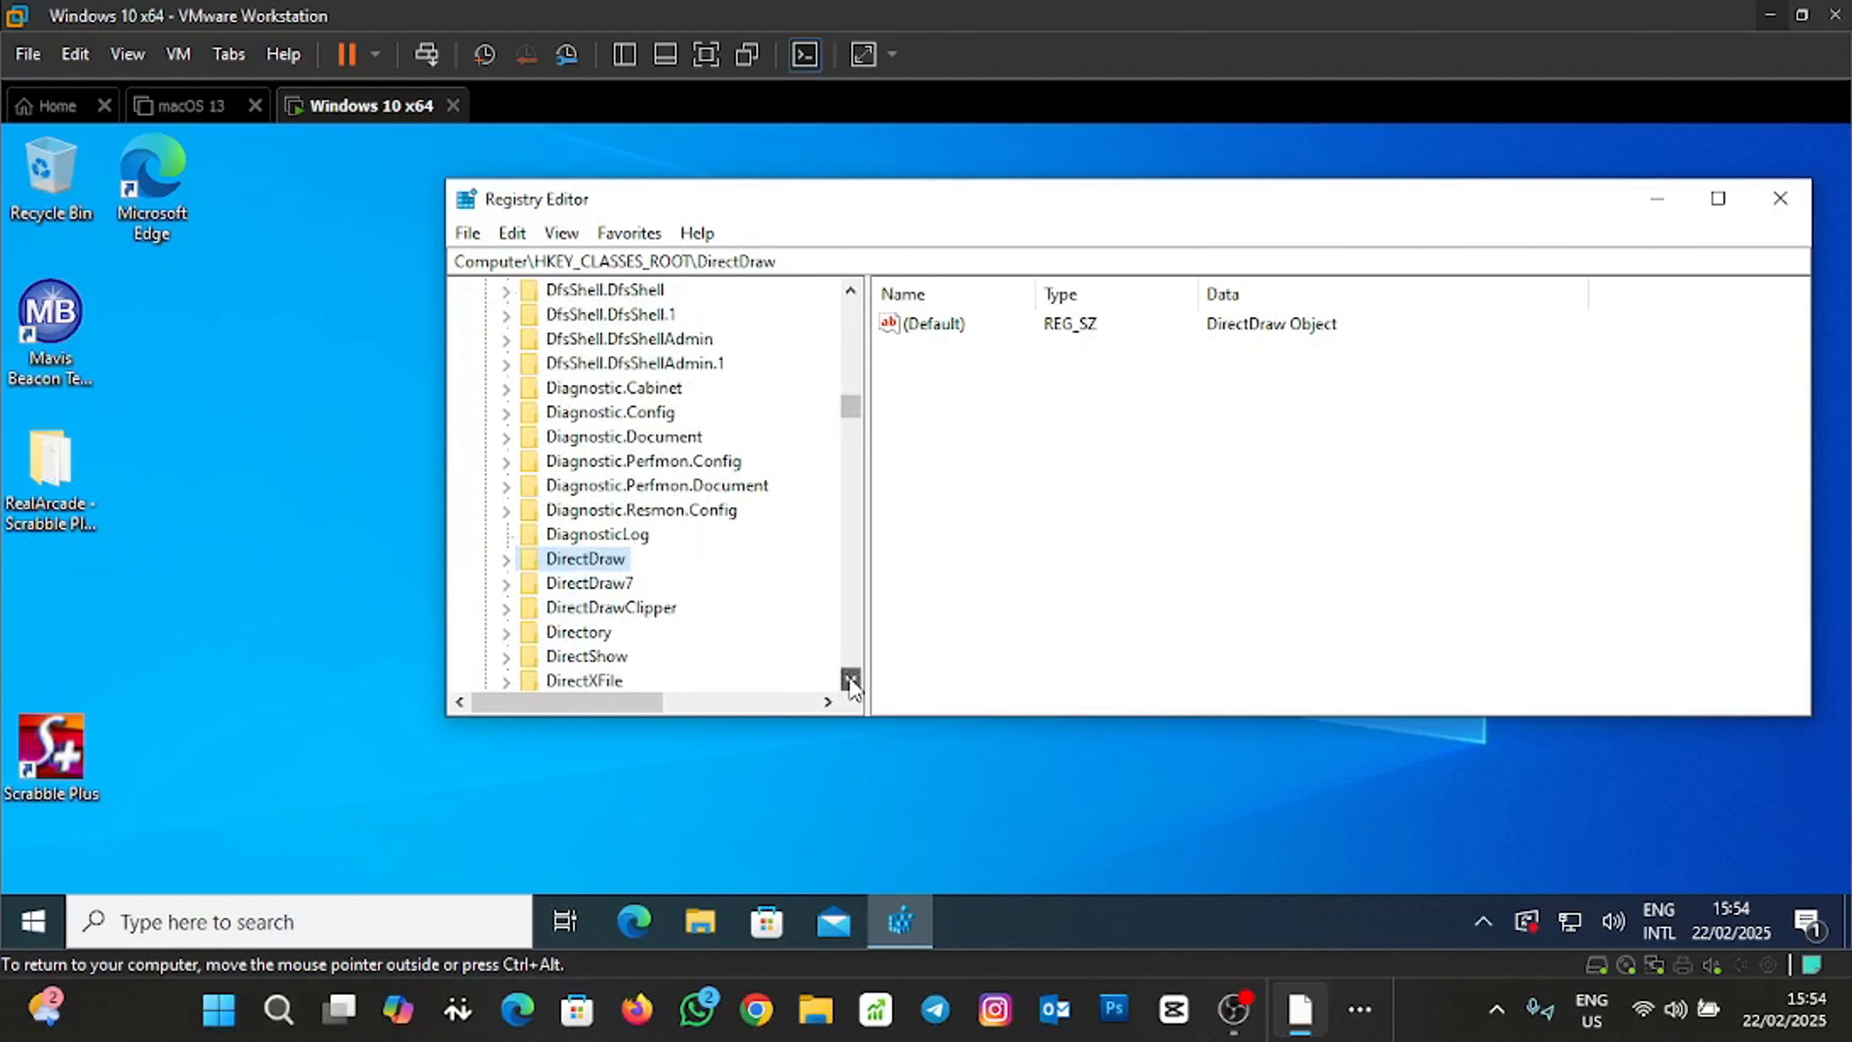
pyautogui.click(850, 680)
pyautogui.click(850, 680)
pyautogui.click(850, 680)
pyautogui.click(587, 566)
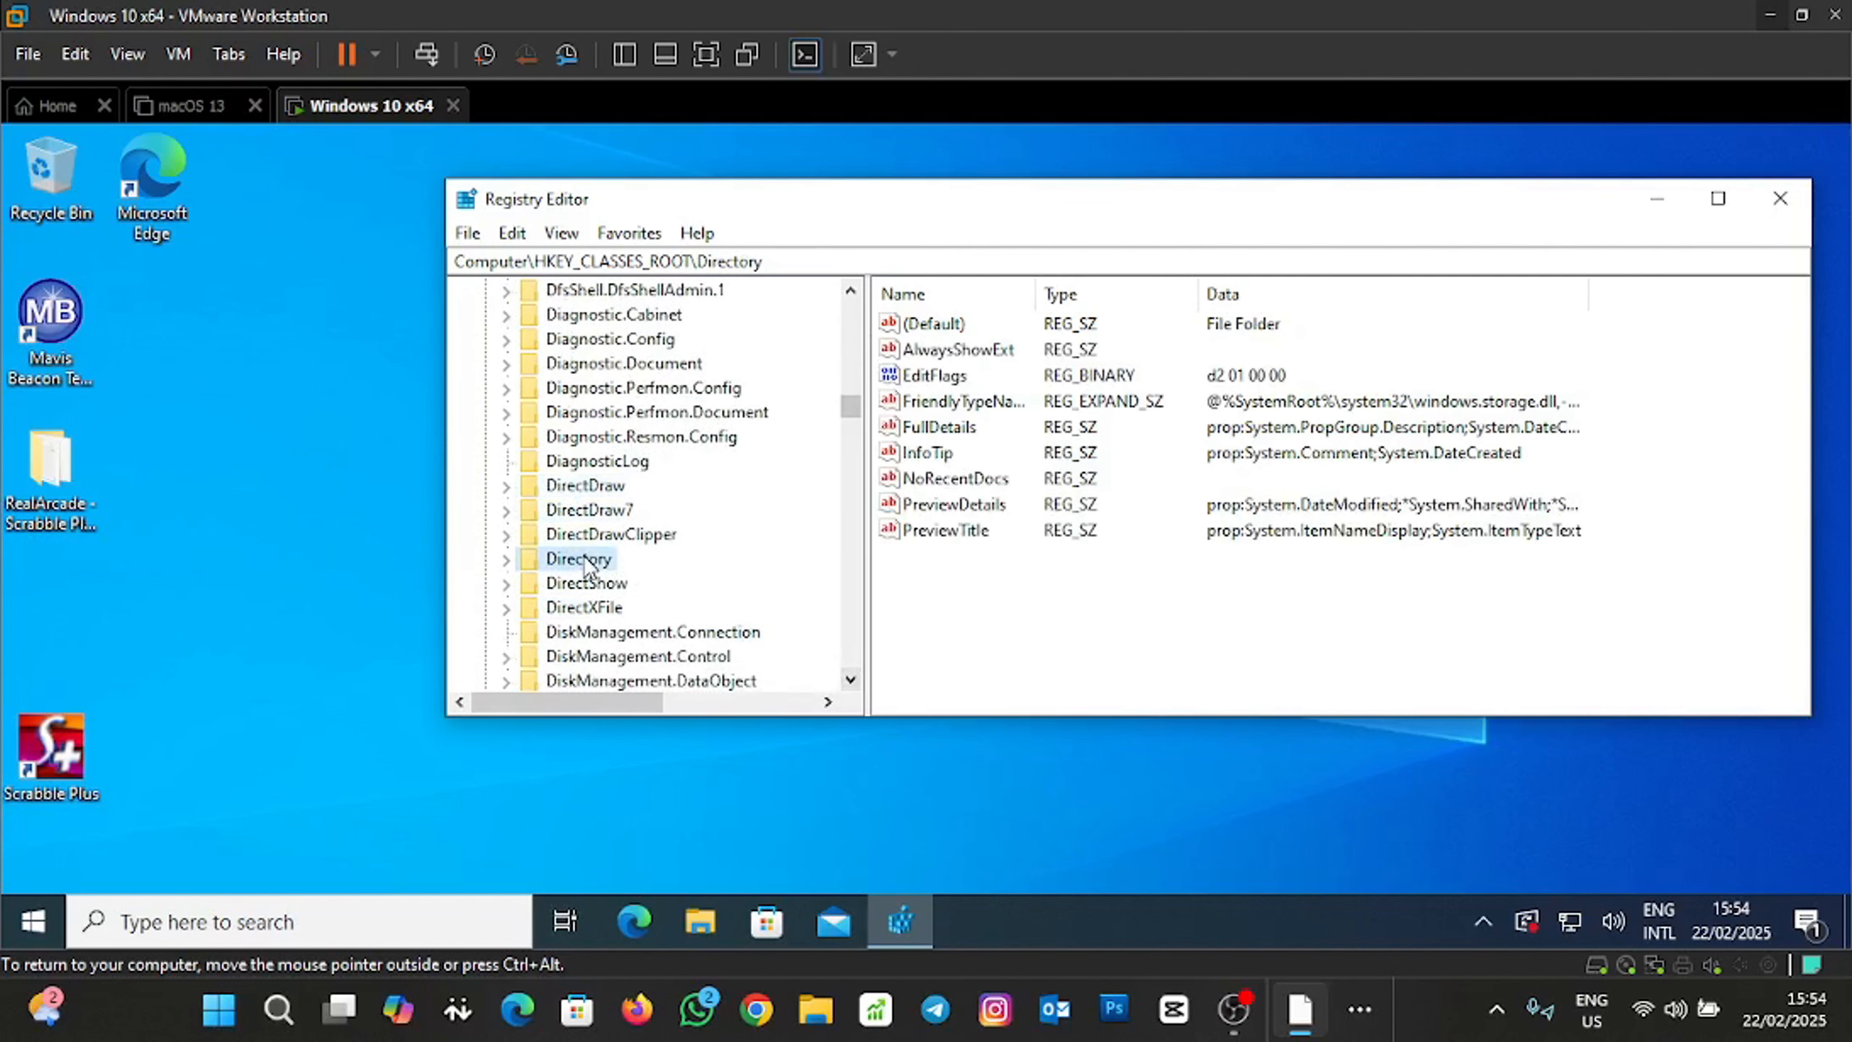
pyautogui.click(507, 559)
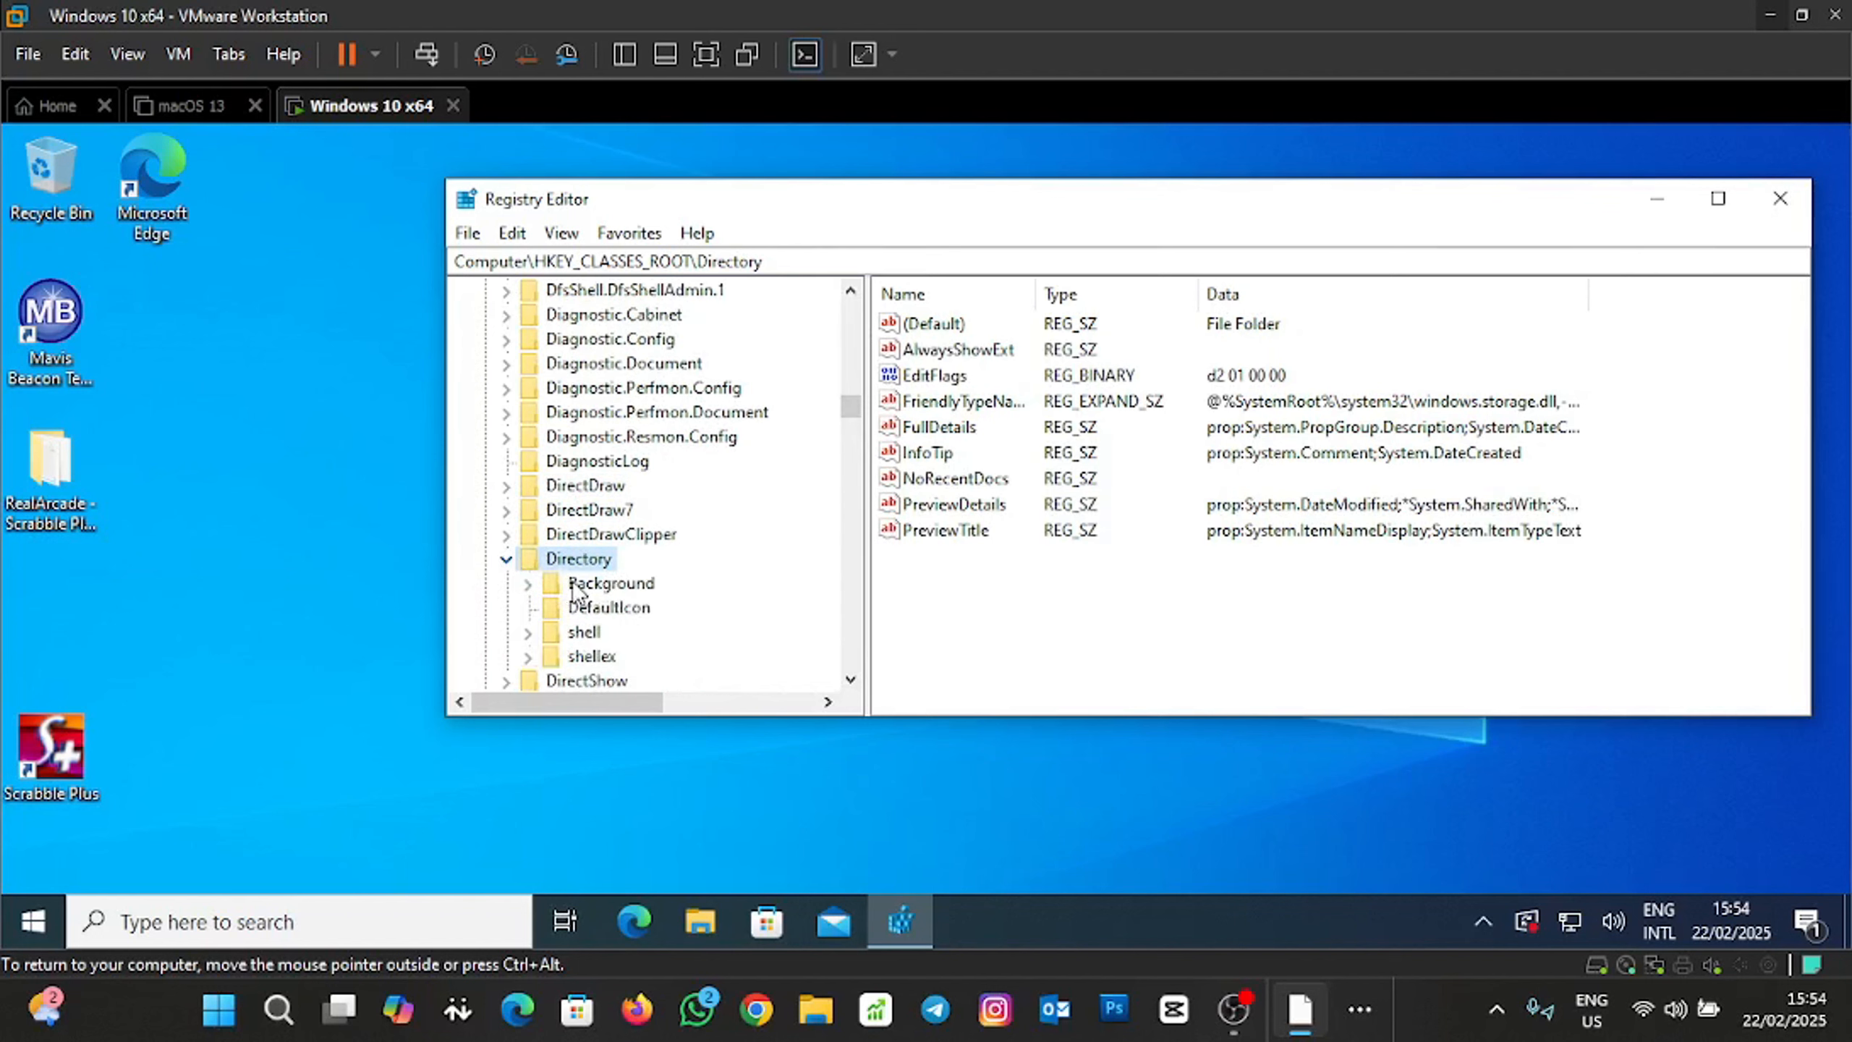
pyautogui.click(527, 586)
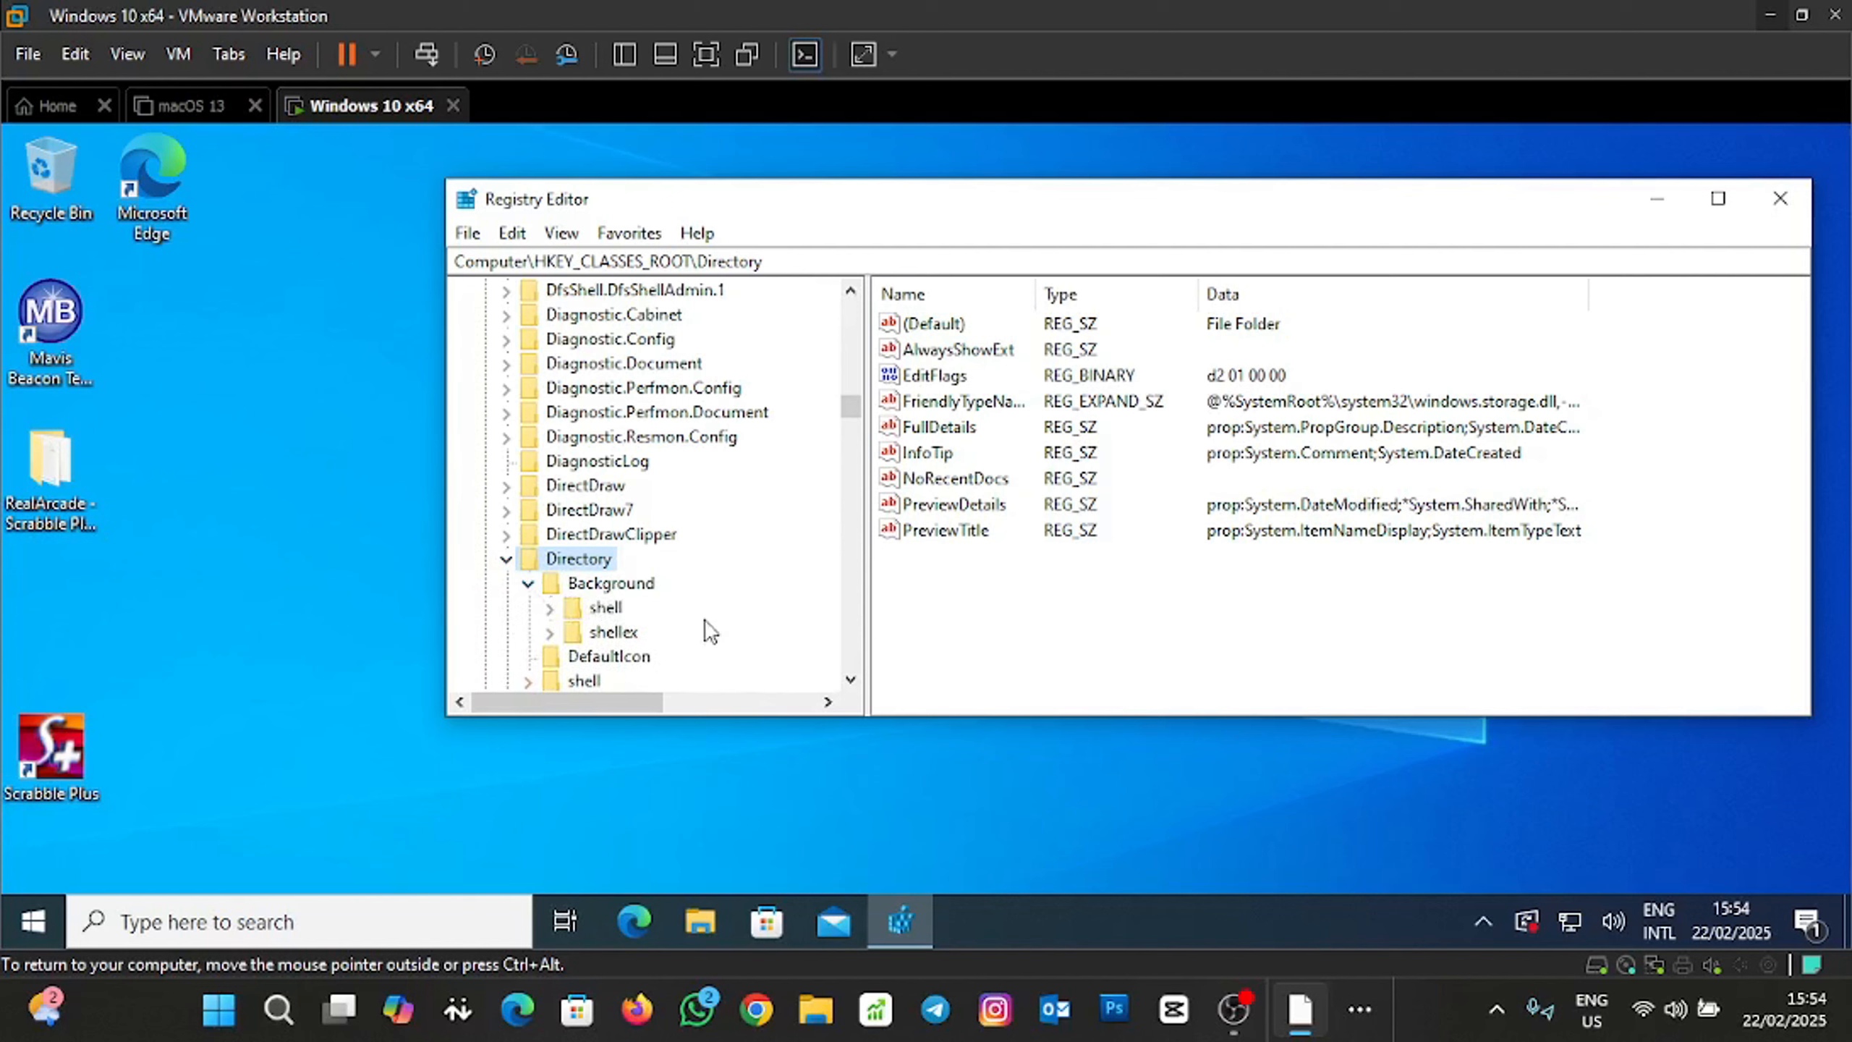
pyautogui.click(594, 613)
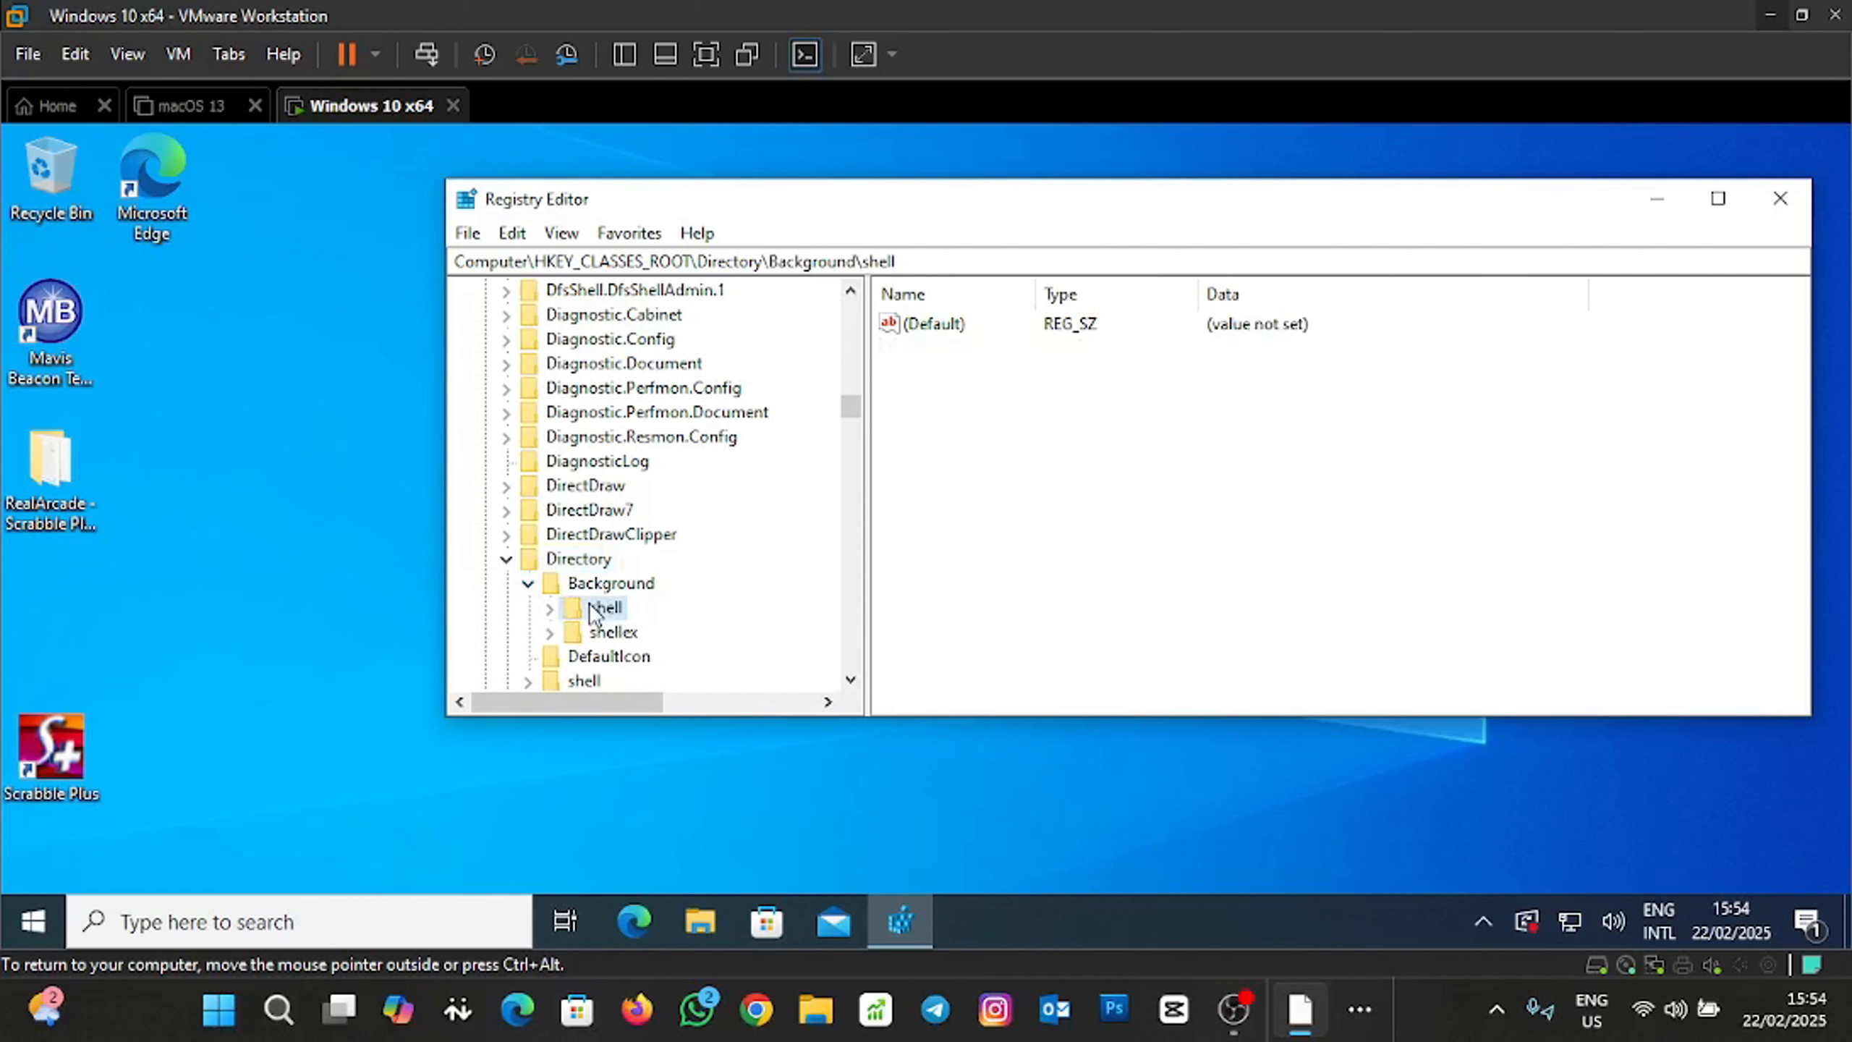
# Create a new key named Media Player under Directory\Background\shell.
pyautogui.rightClick(594, 613)
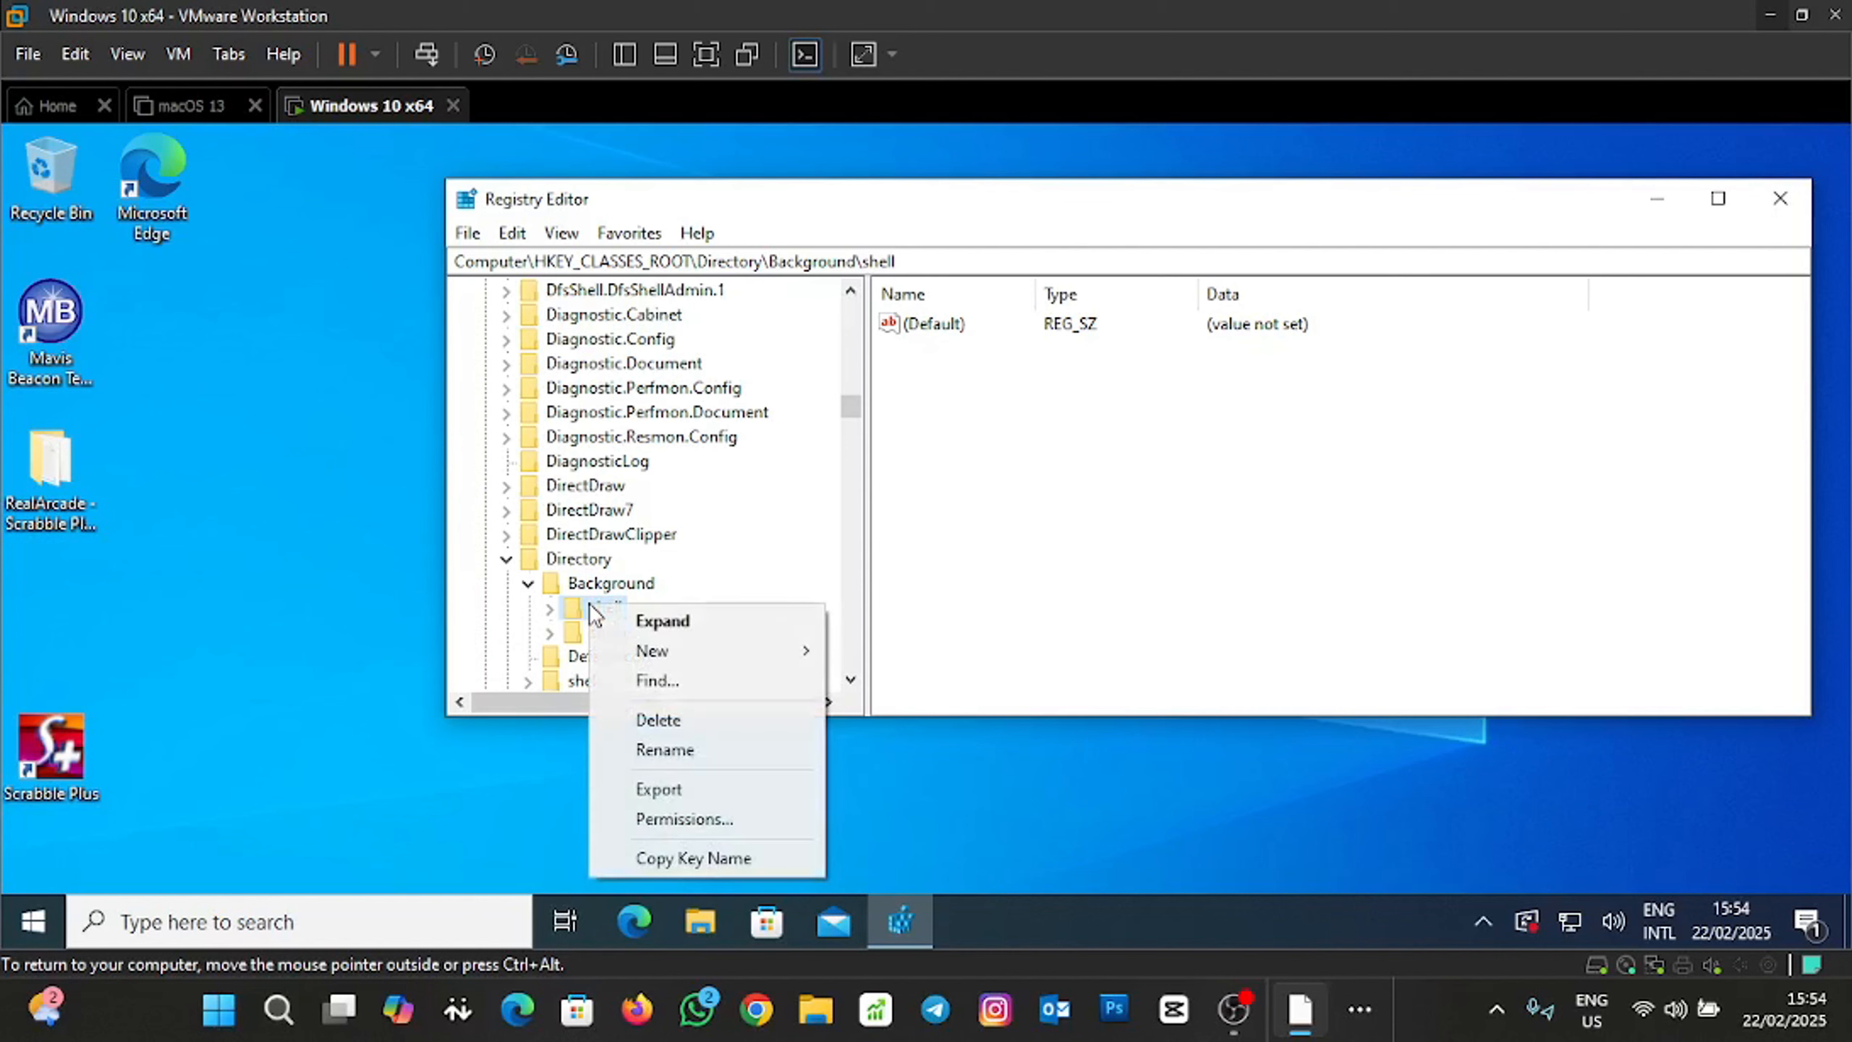
pyautogui.moveTo(656, 653)
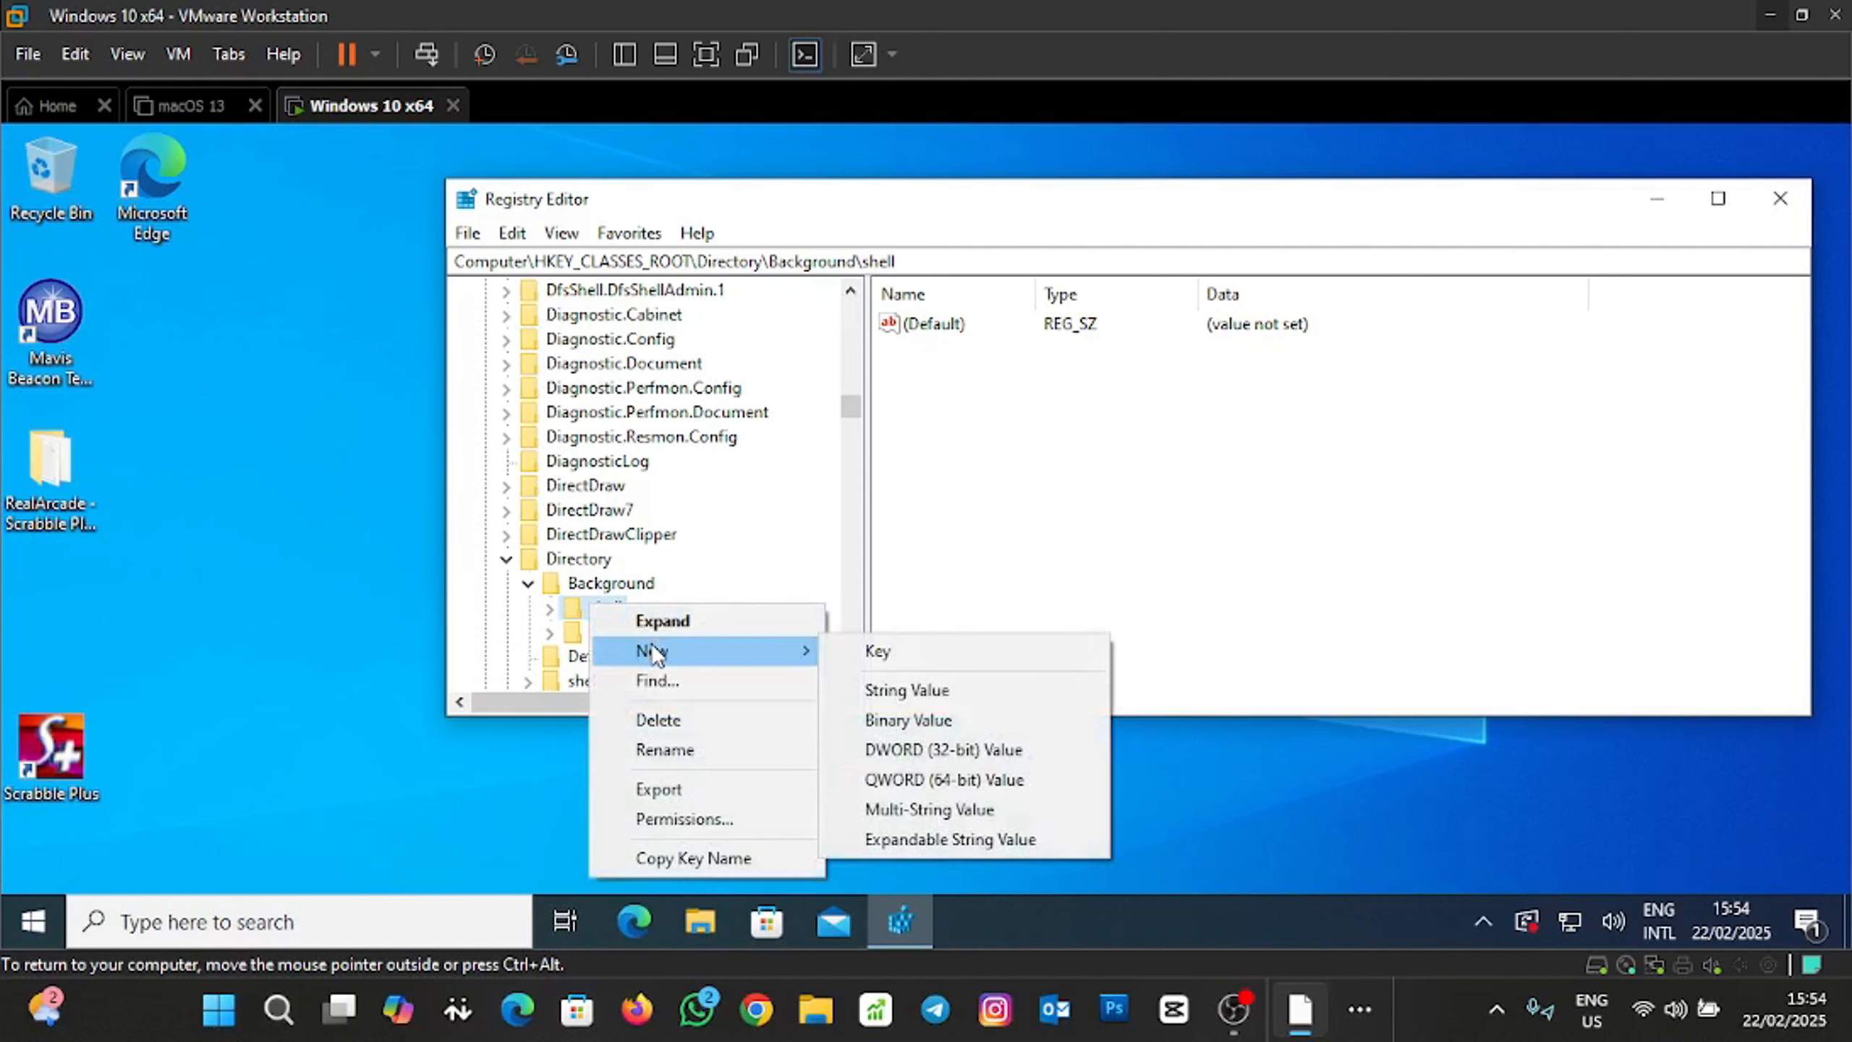
pyautogui.click(873, 649)
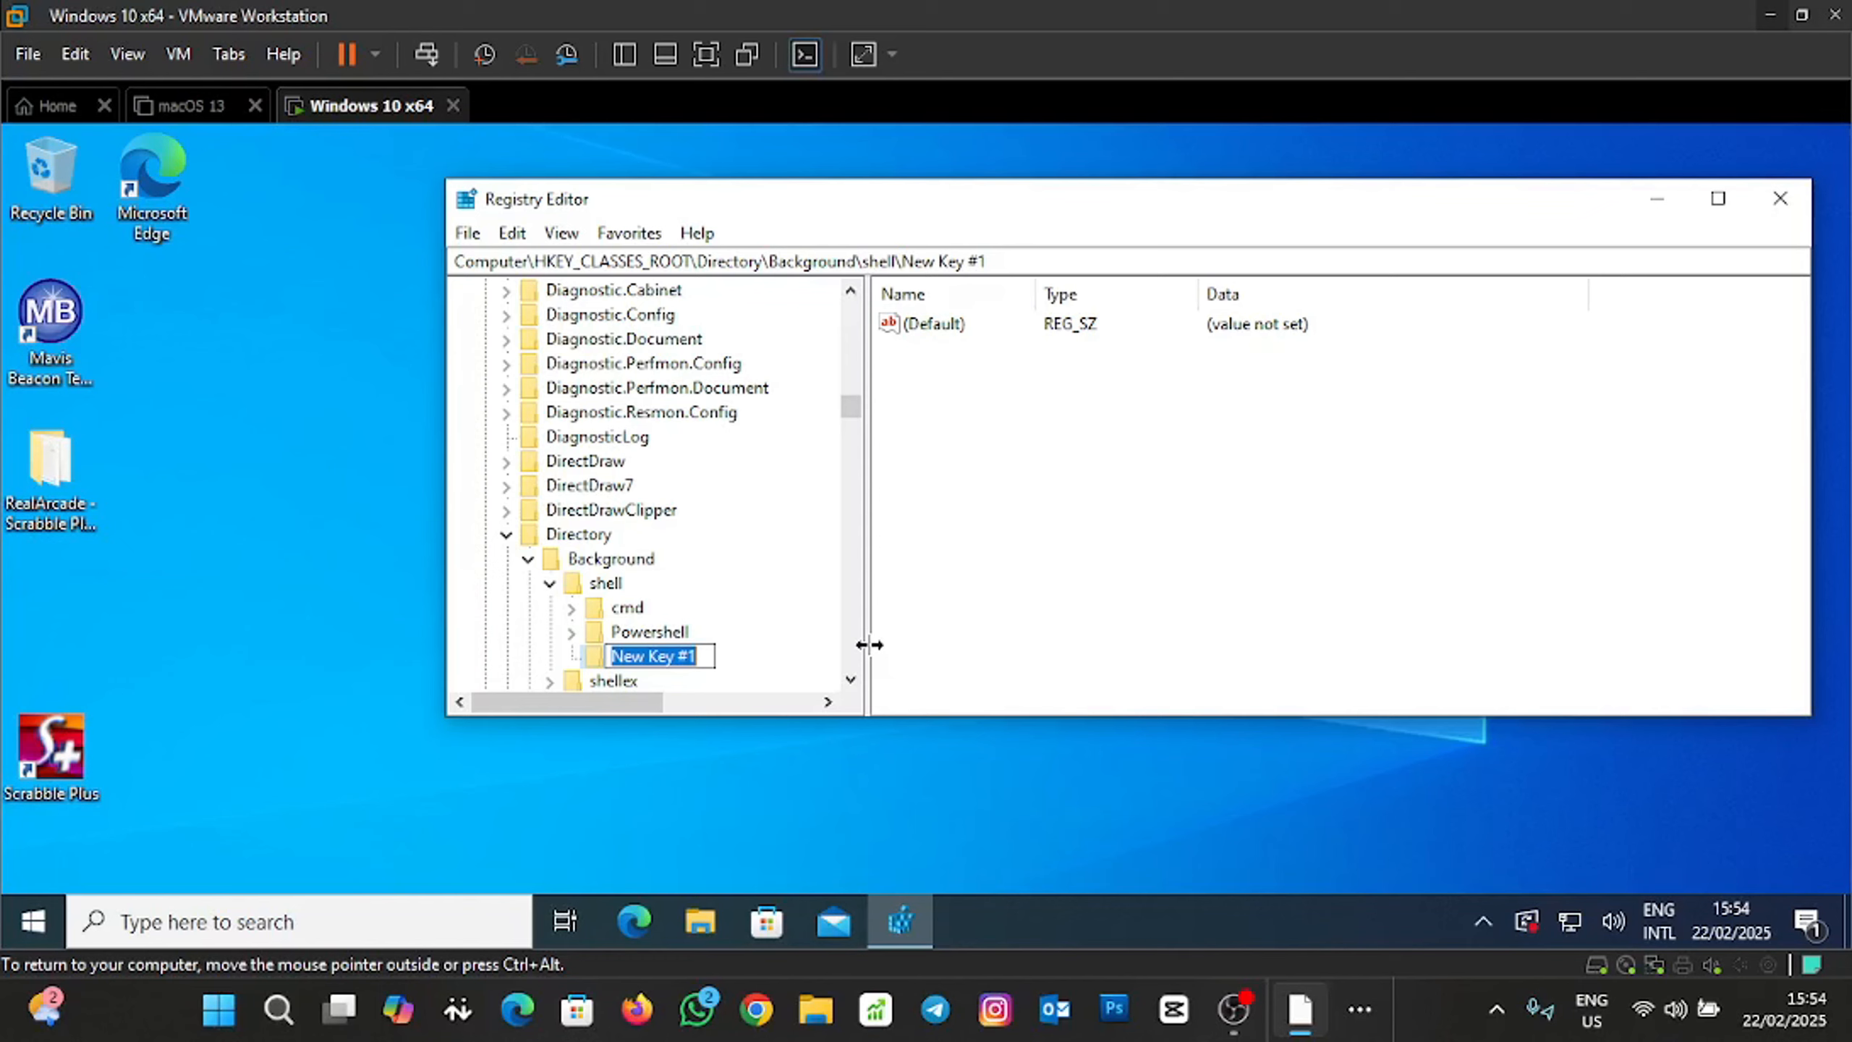
pyautogui.write('Media ')
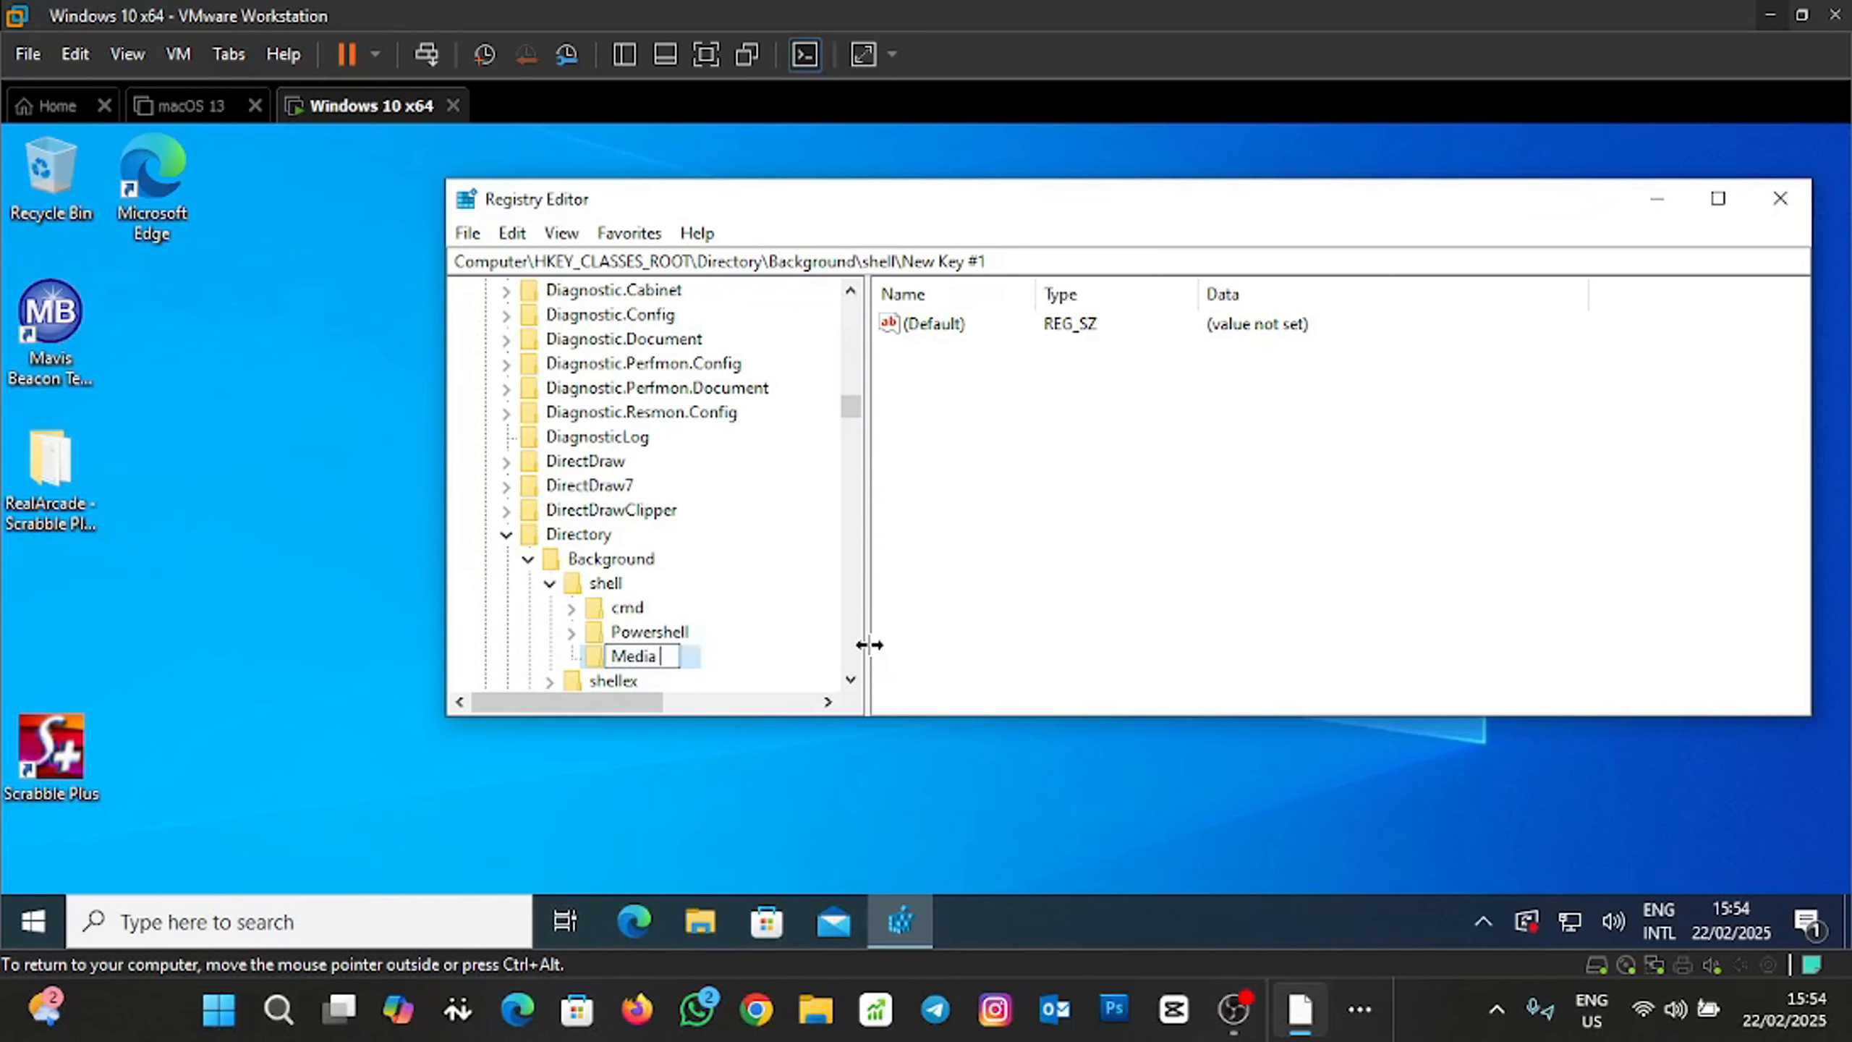
pyautogui.write('Player')
pyautogui.press('Return')
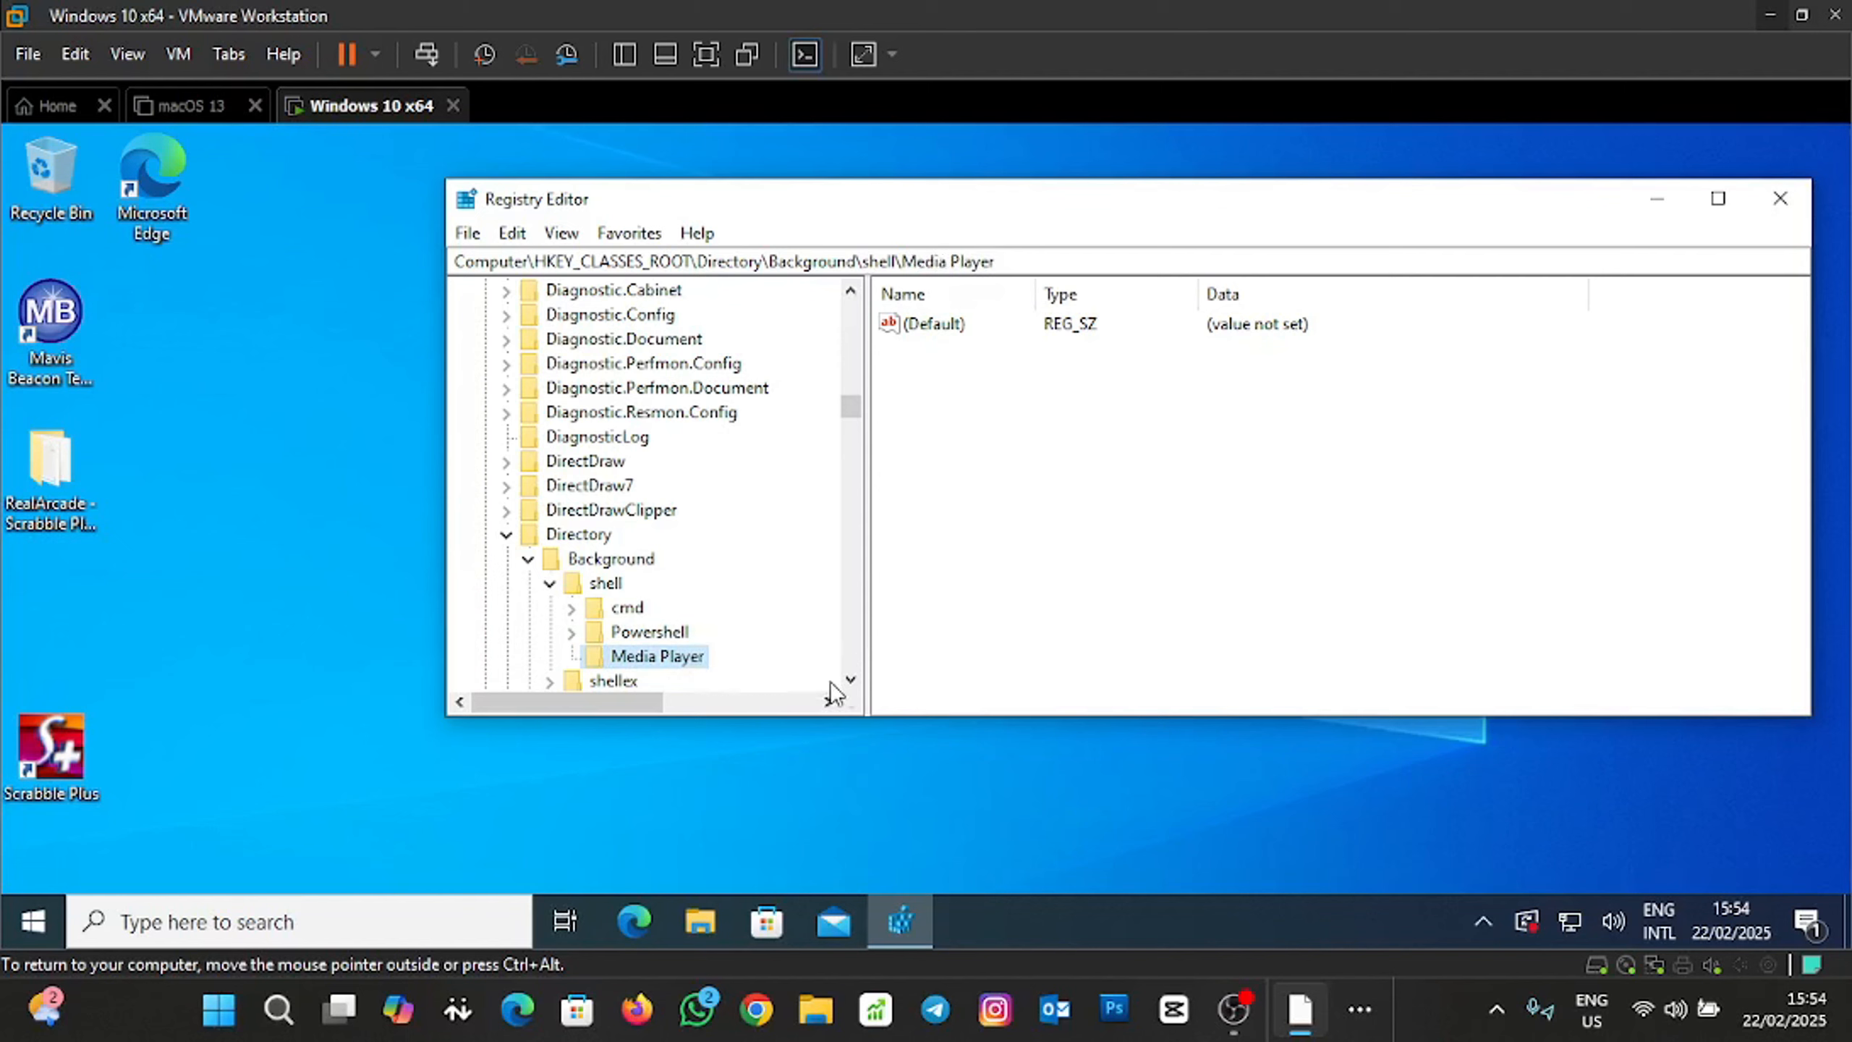
# Create a subkey named command under the Media Player key.
pyautogui.click(850, 681)
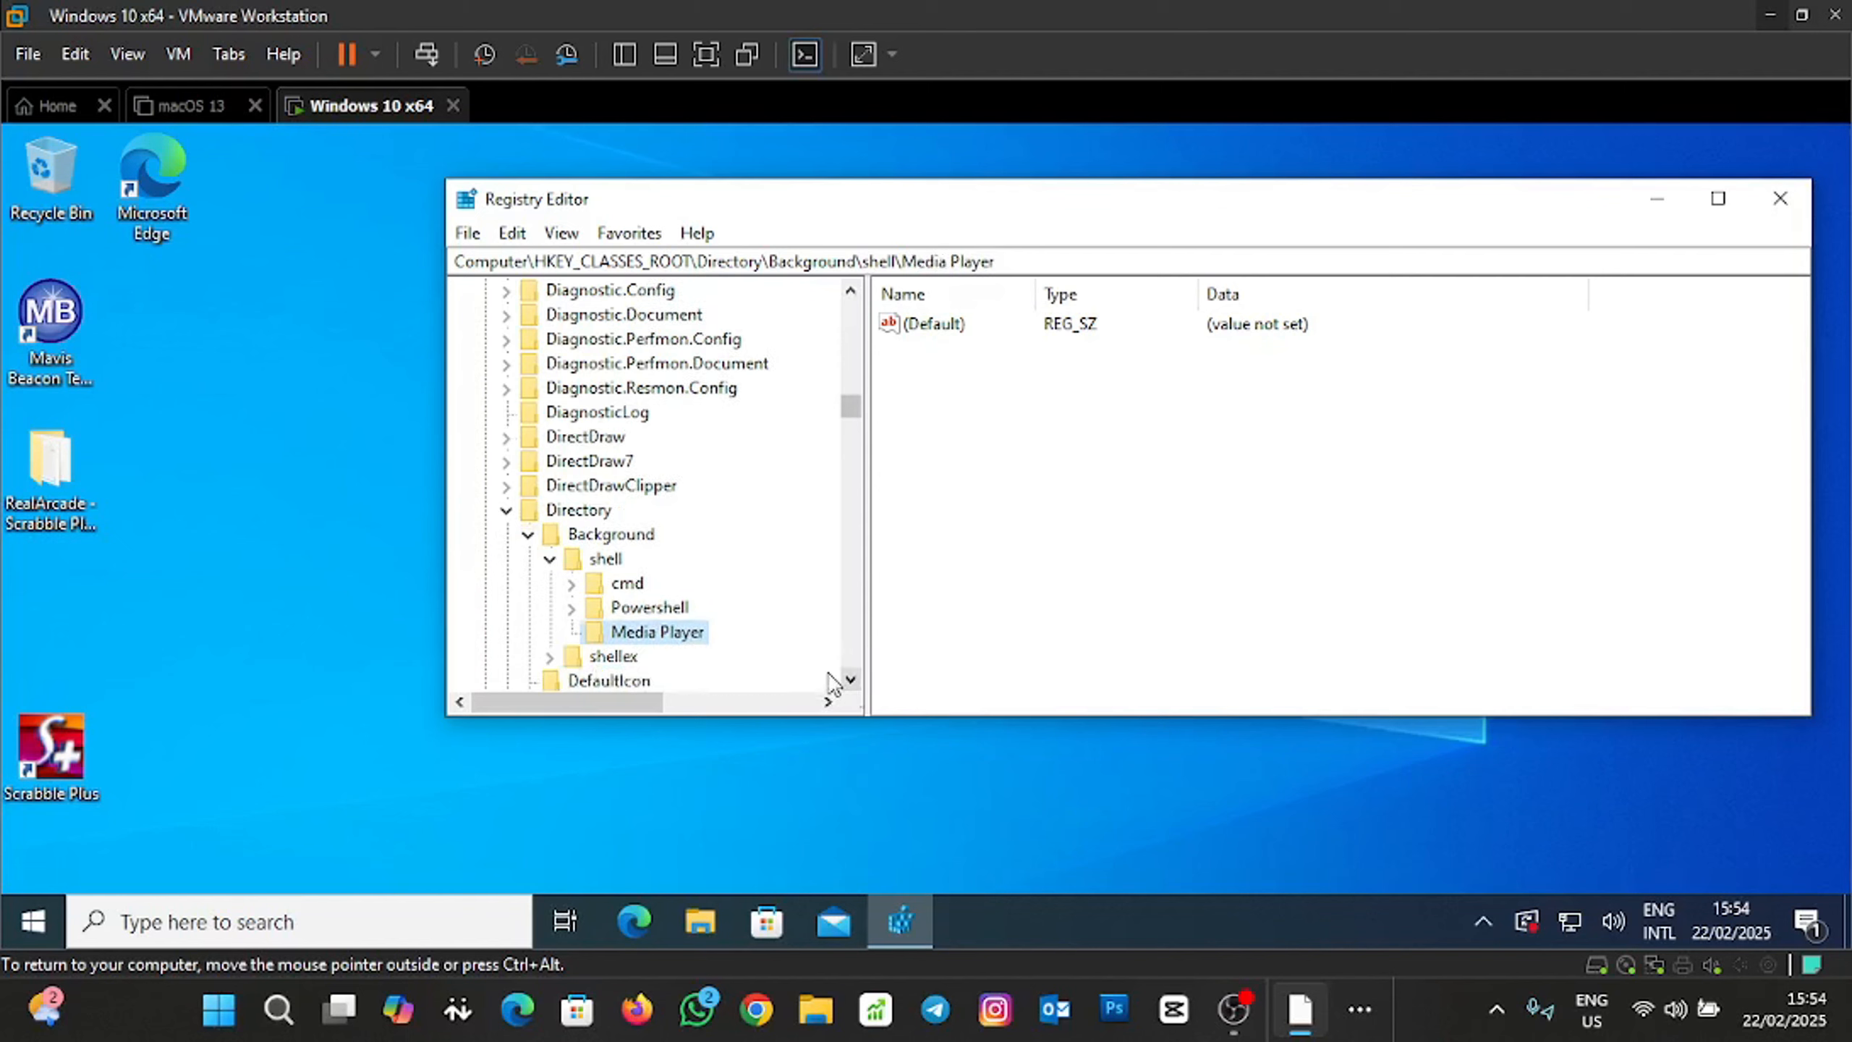
pyautogui.rightClick(683, 638)
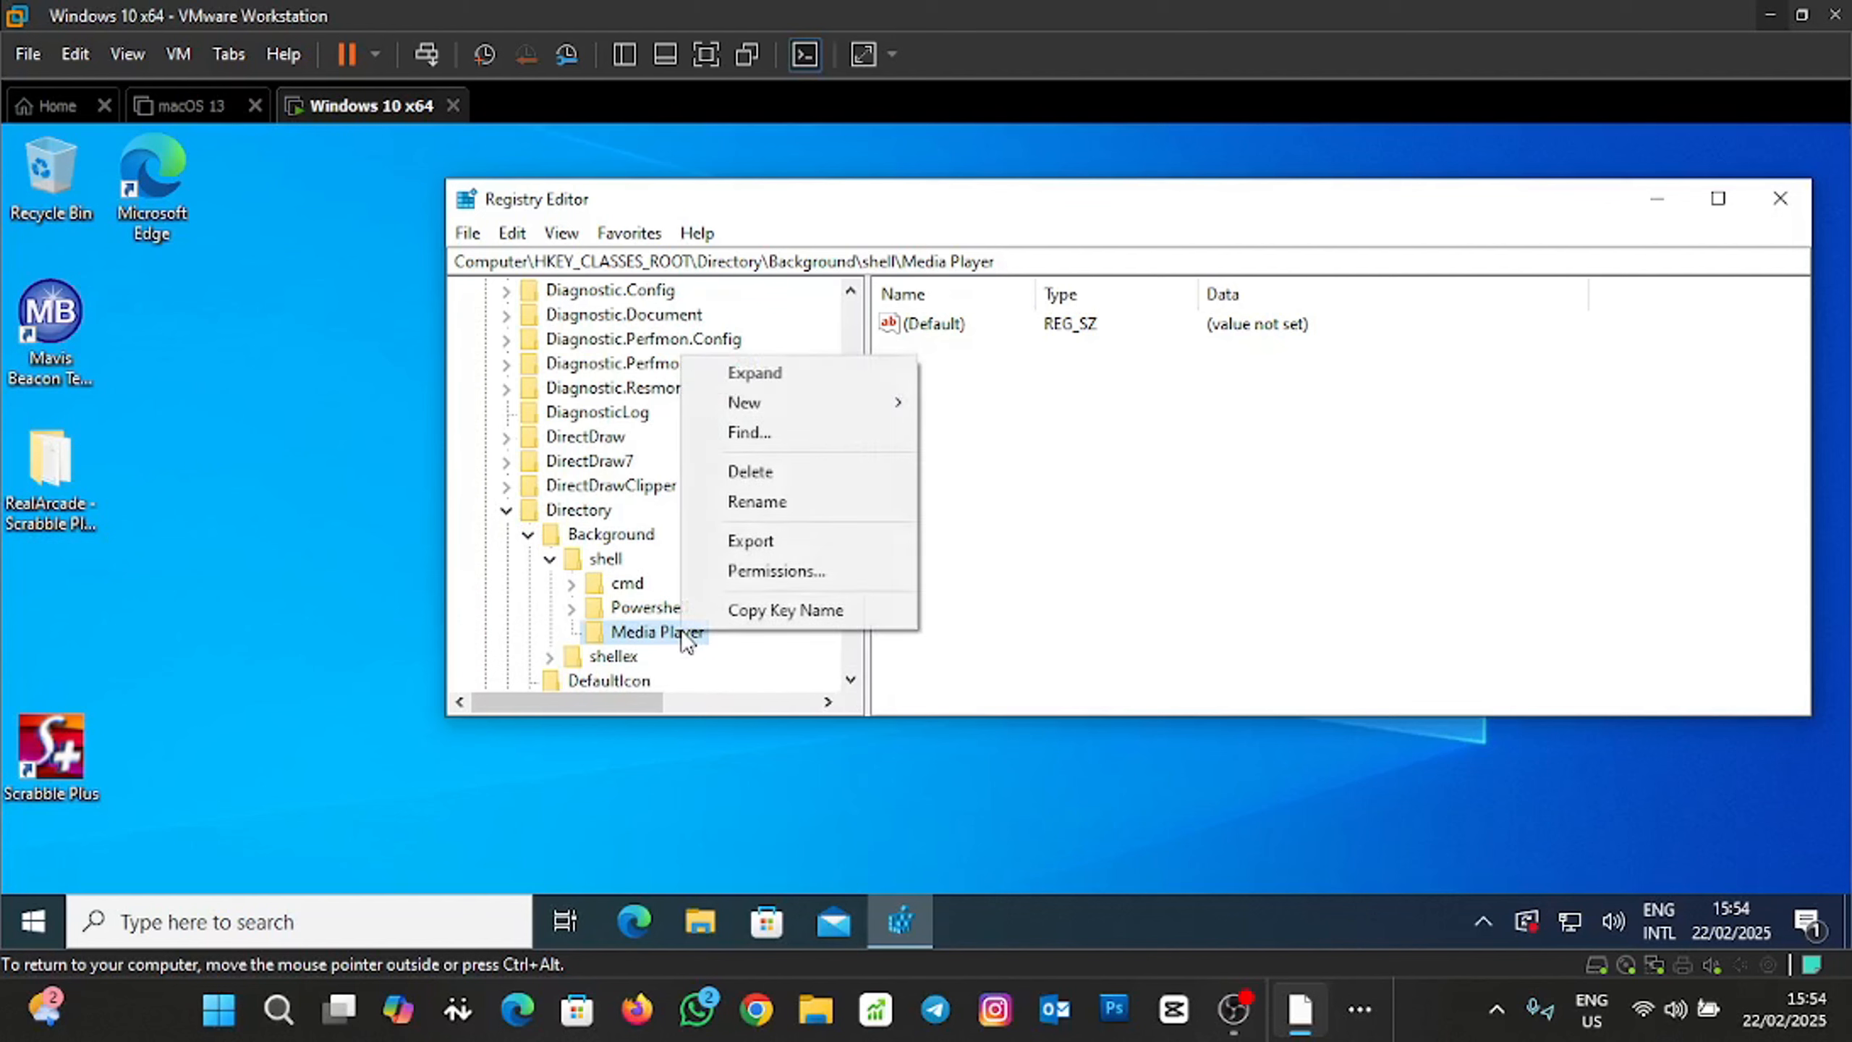
pyautogui.moveTo(776, 406)
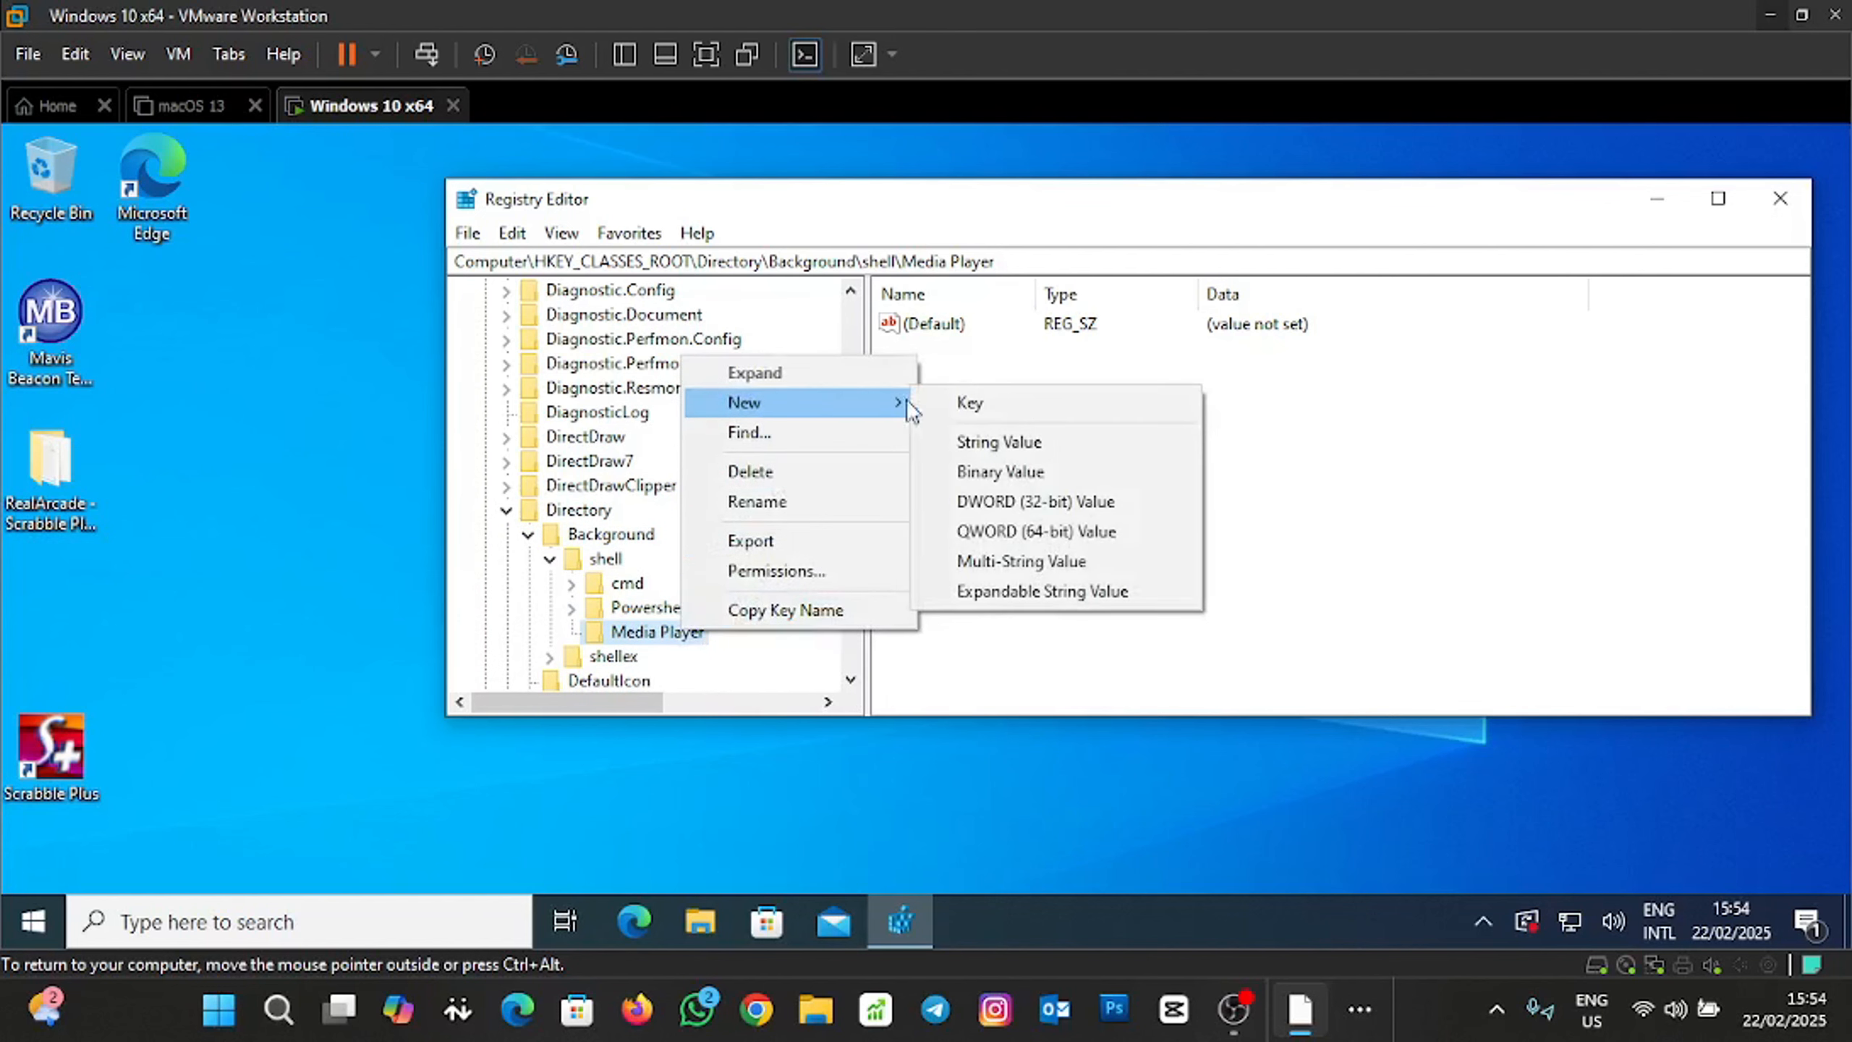
pyautogui.click(969, 403)
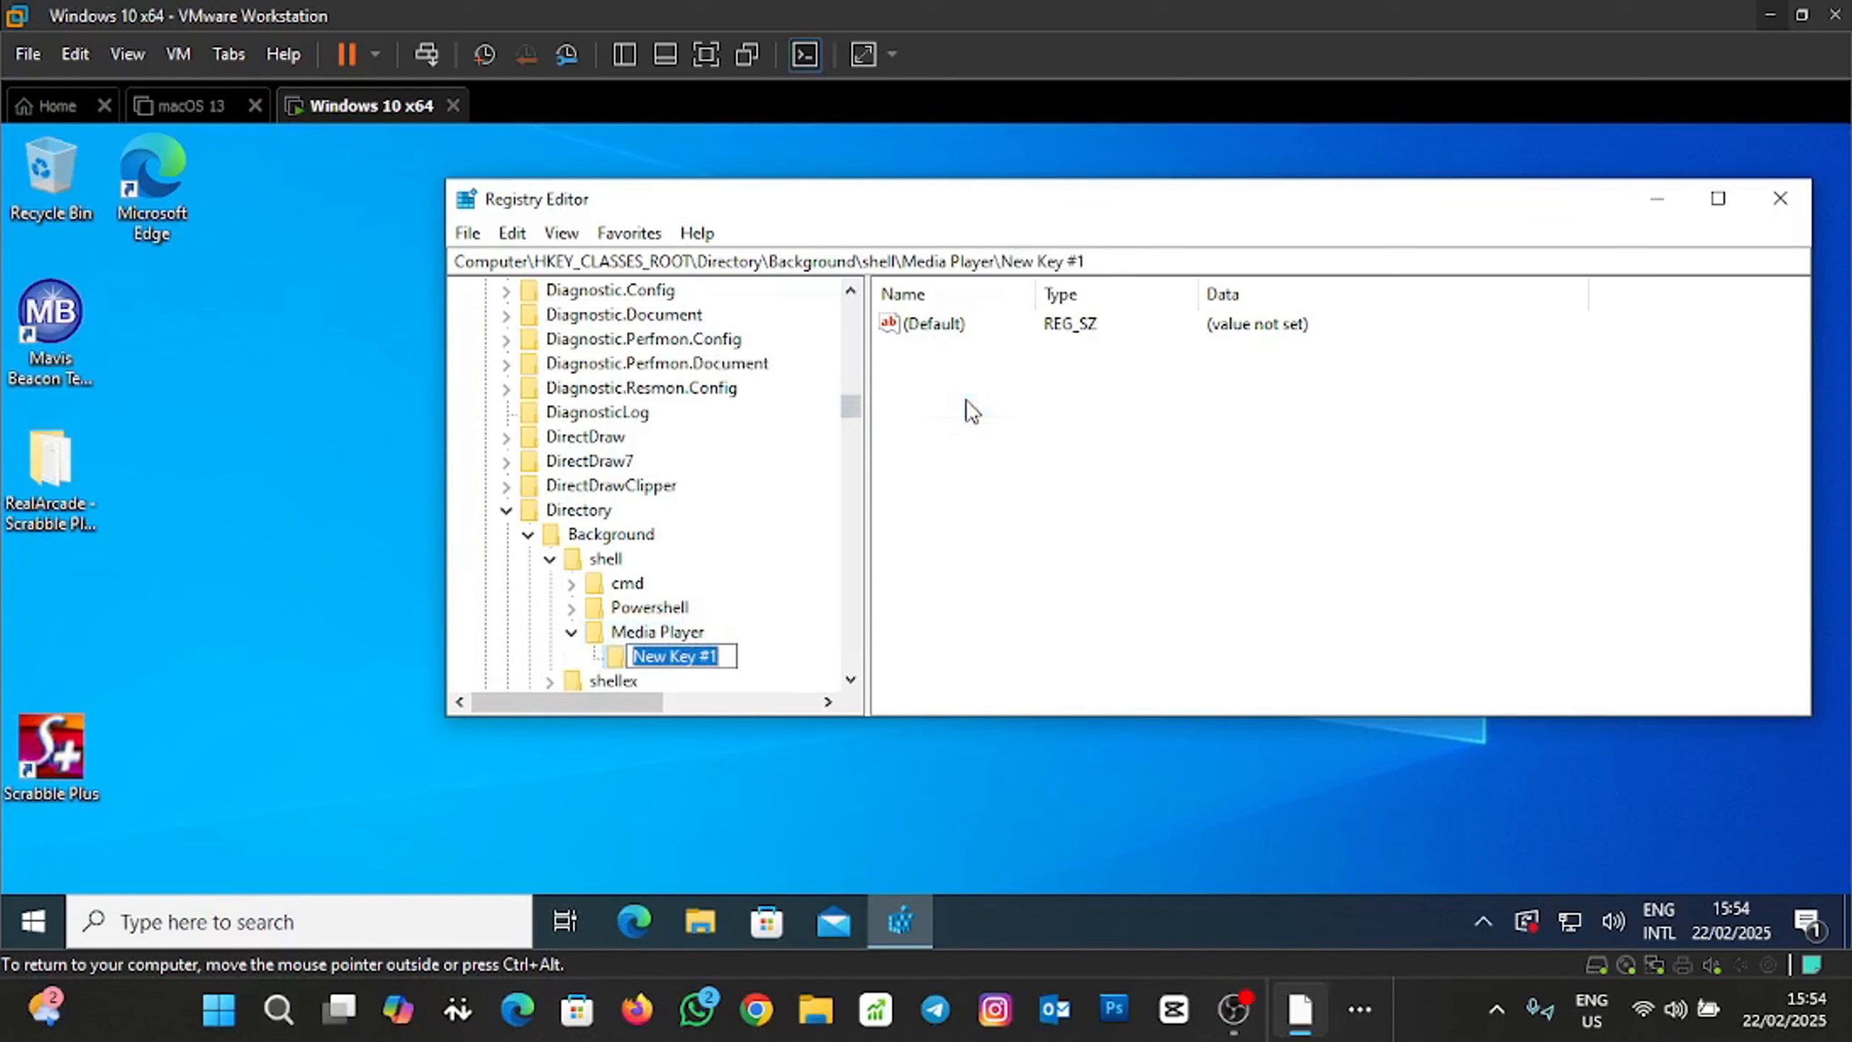
pyautogui.write('command')
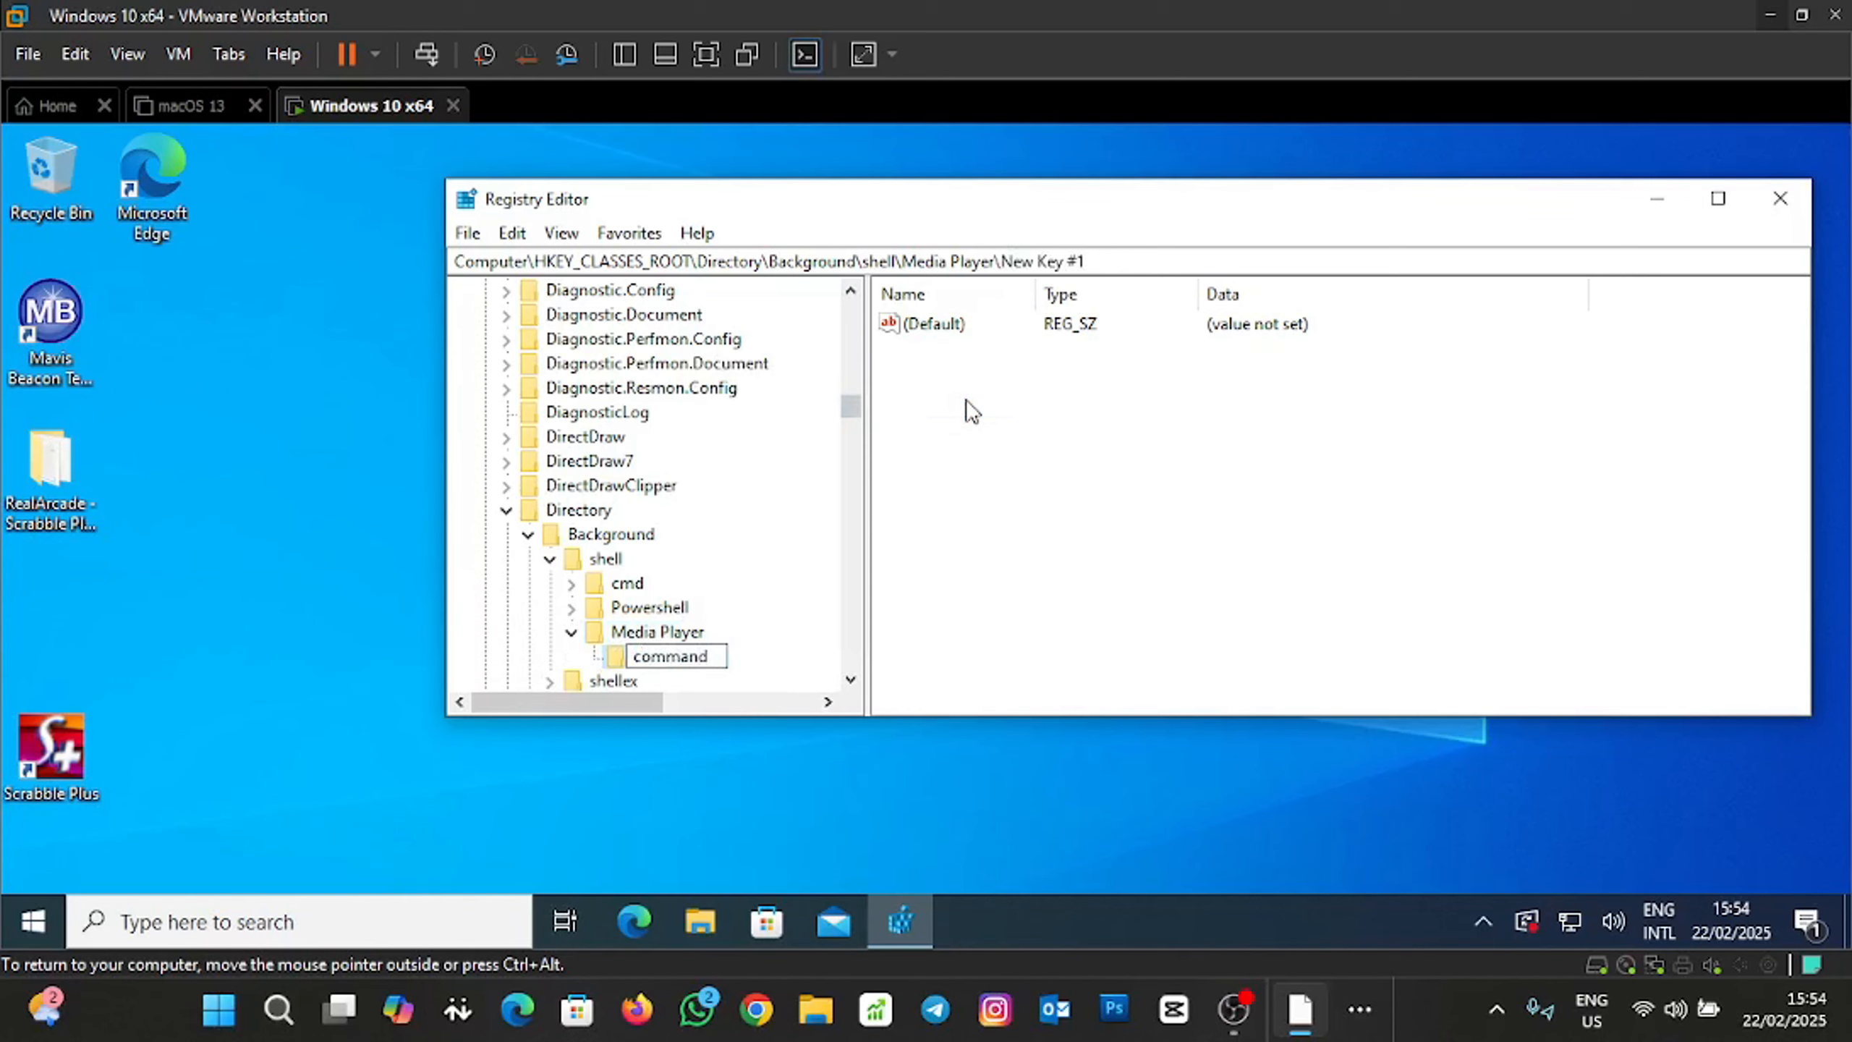
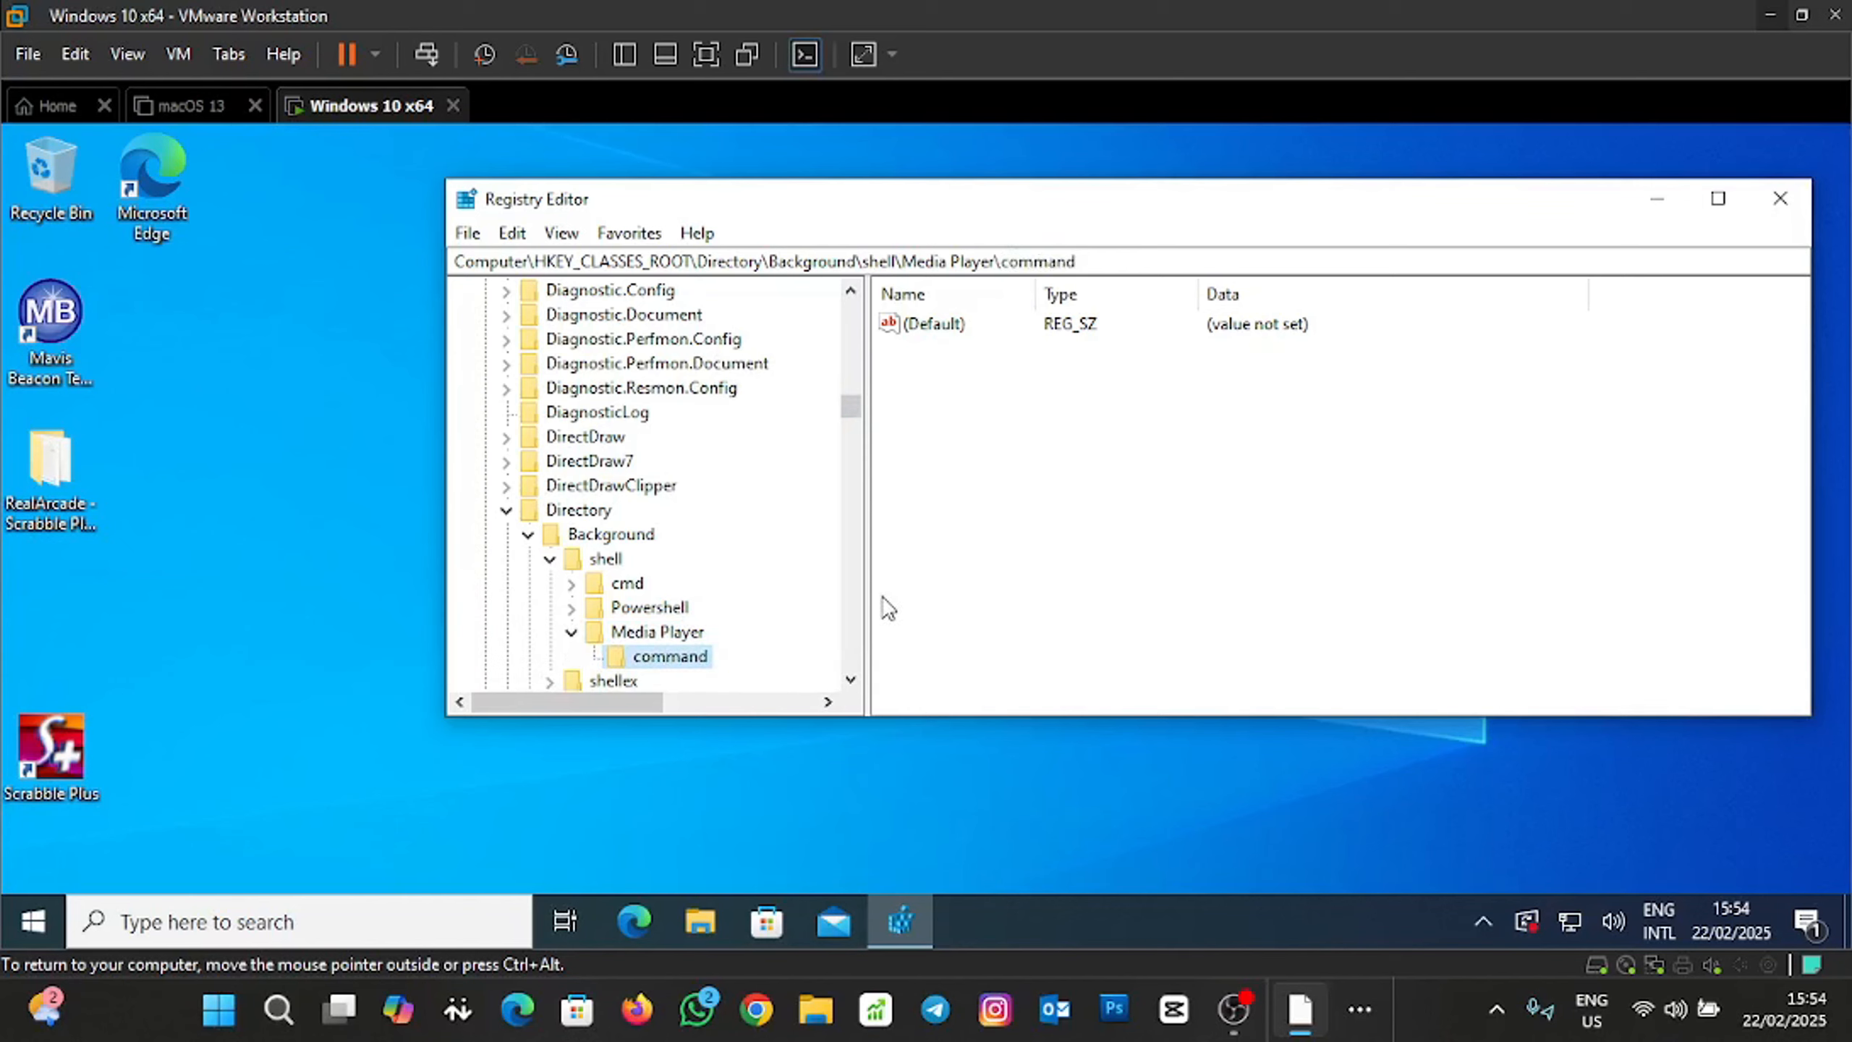
# Open the command key's default value for editing, and in File Explorer select wmplayer in C:\Program Files (x86)\Windows Media Player.
pyautogui.doubleClick(935, 324)
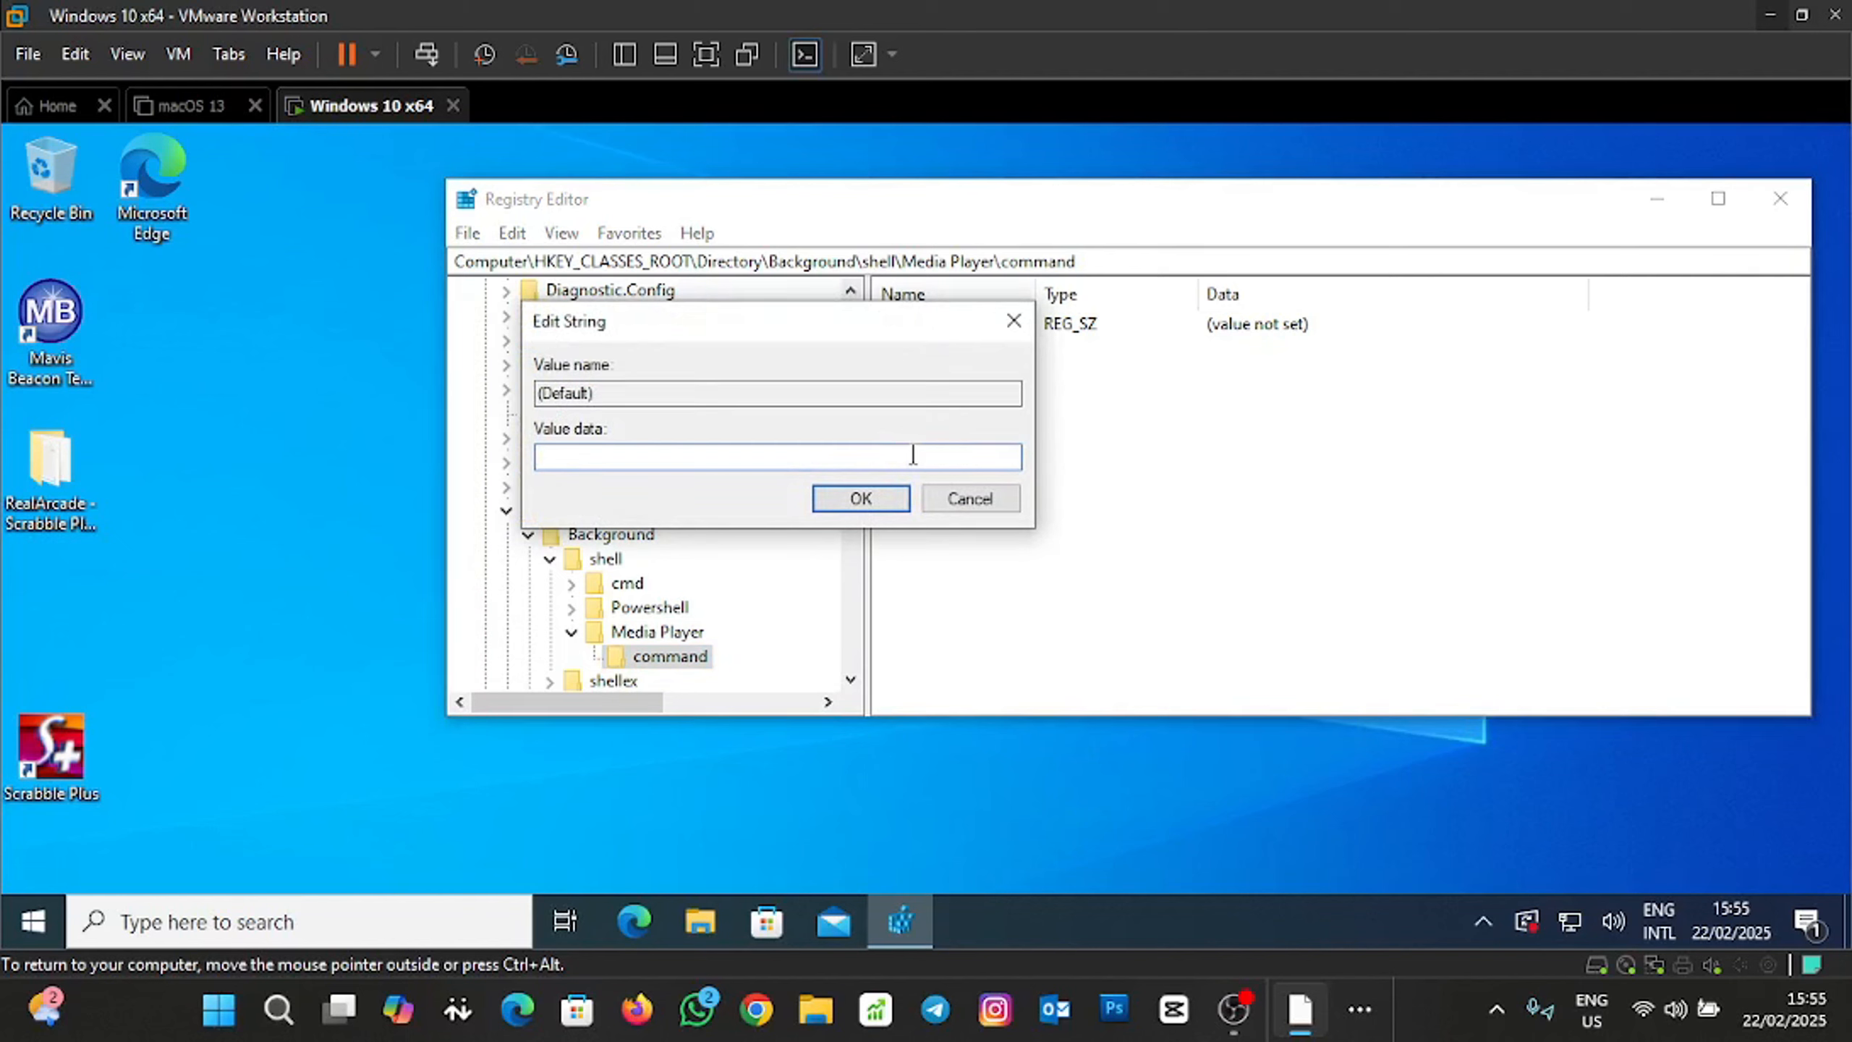
pyautogui.click(709, 924)
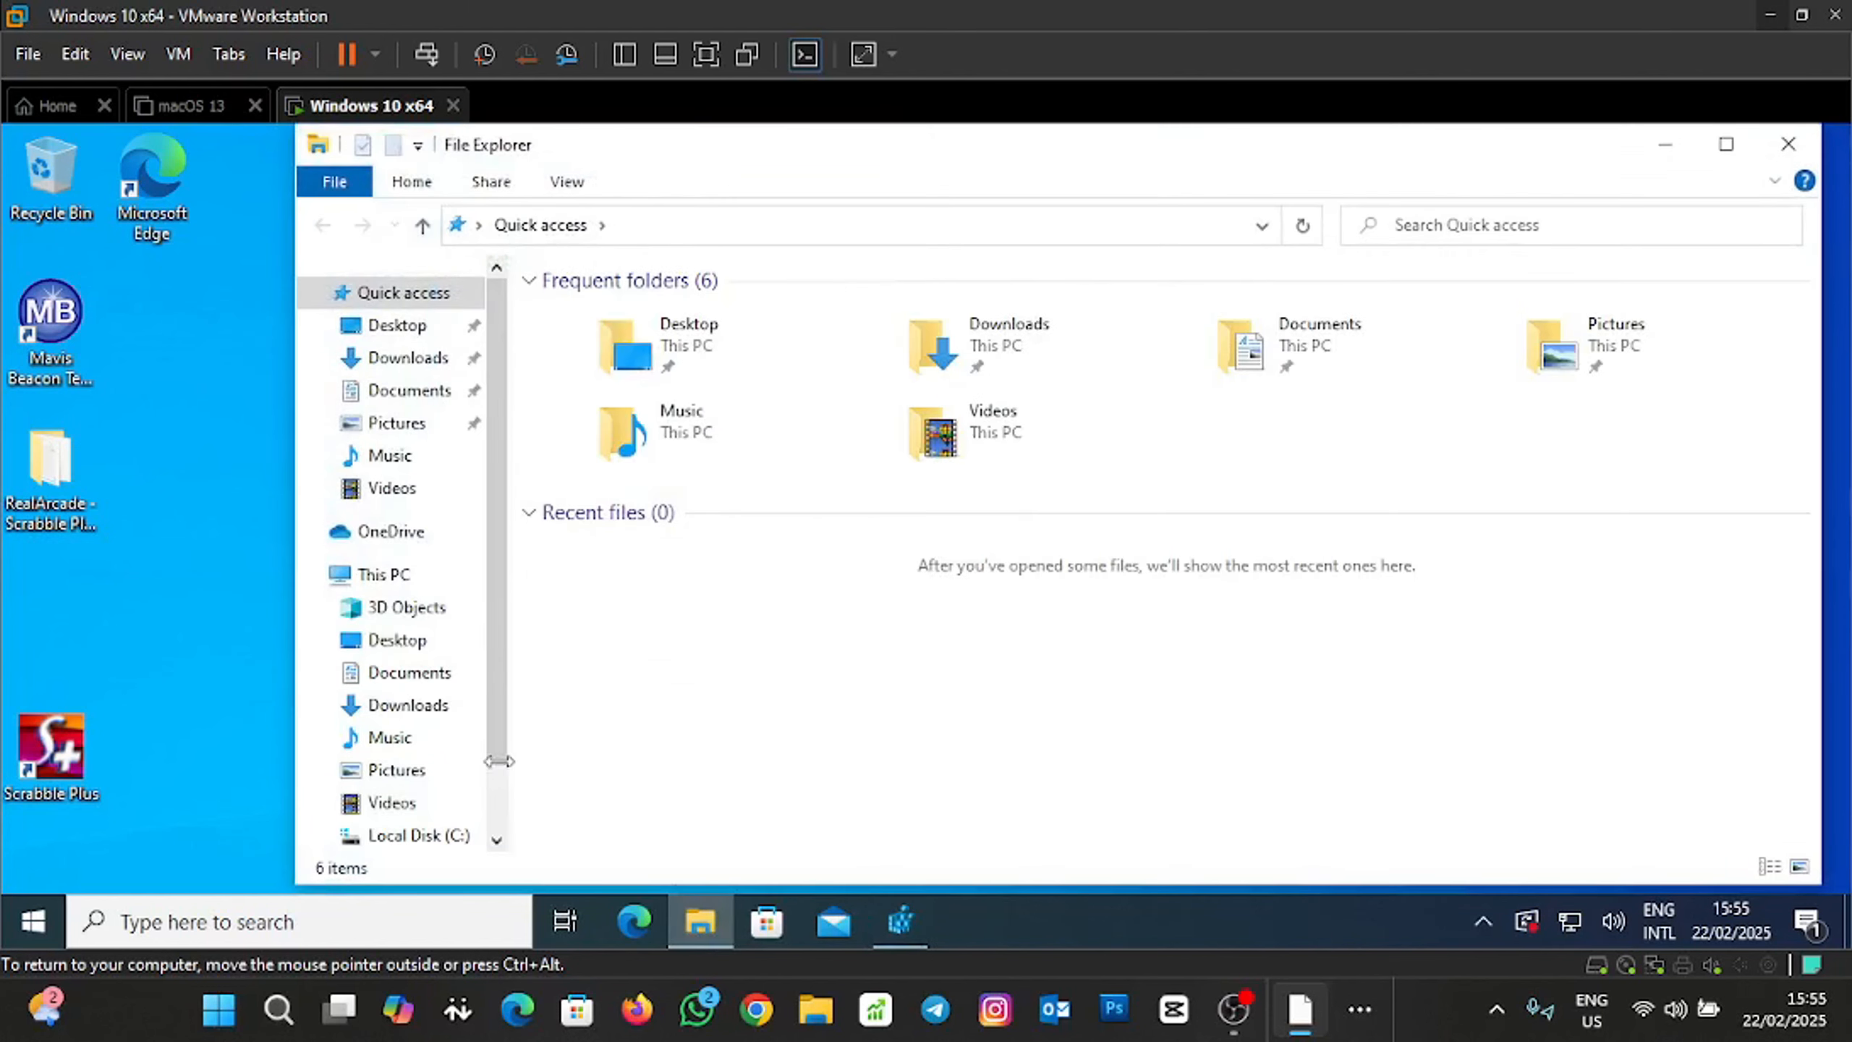
pyautogui.click(445, 839)
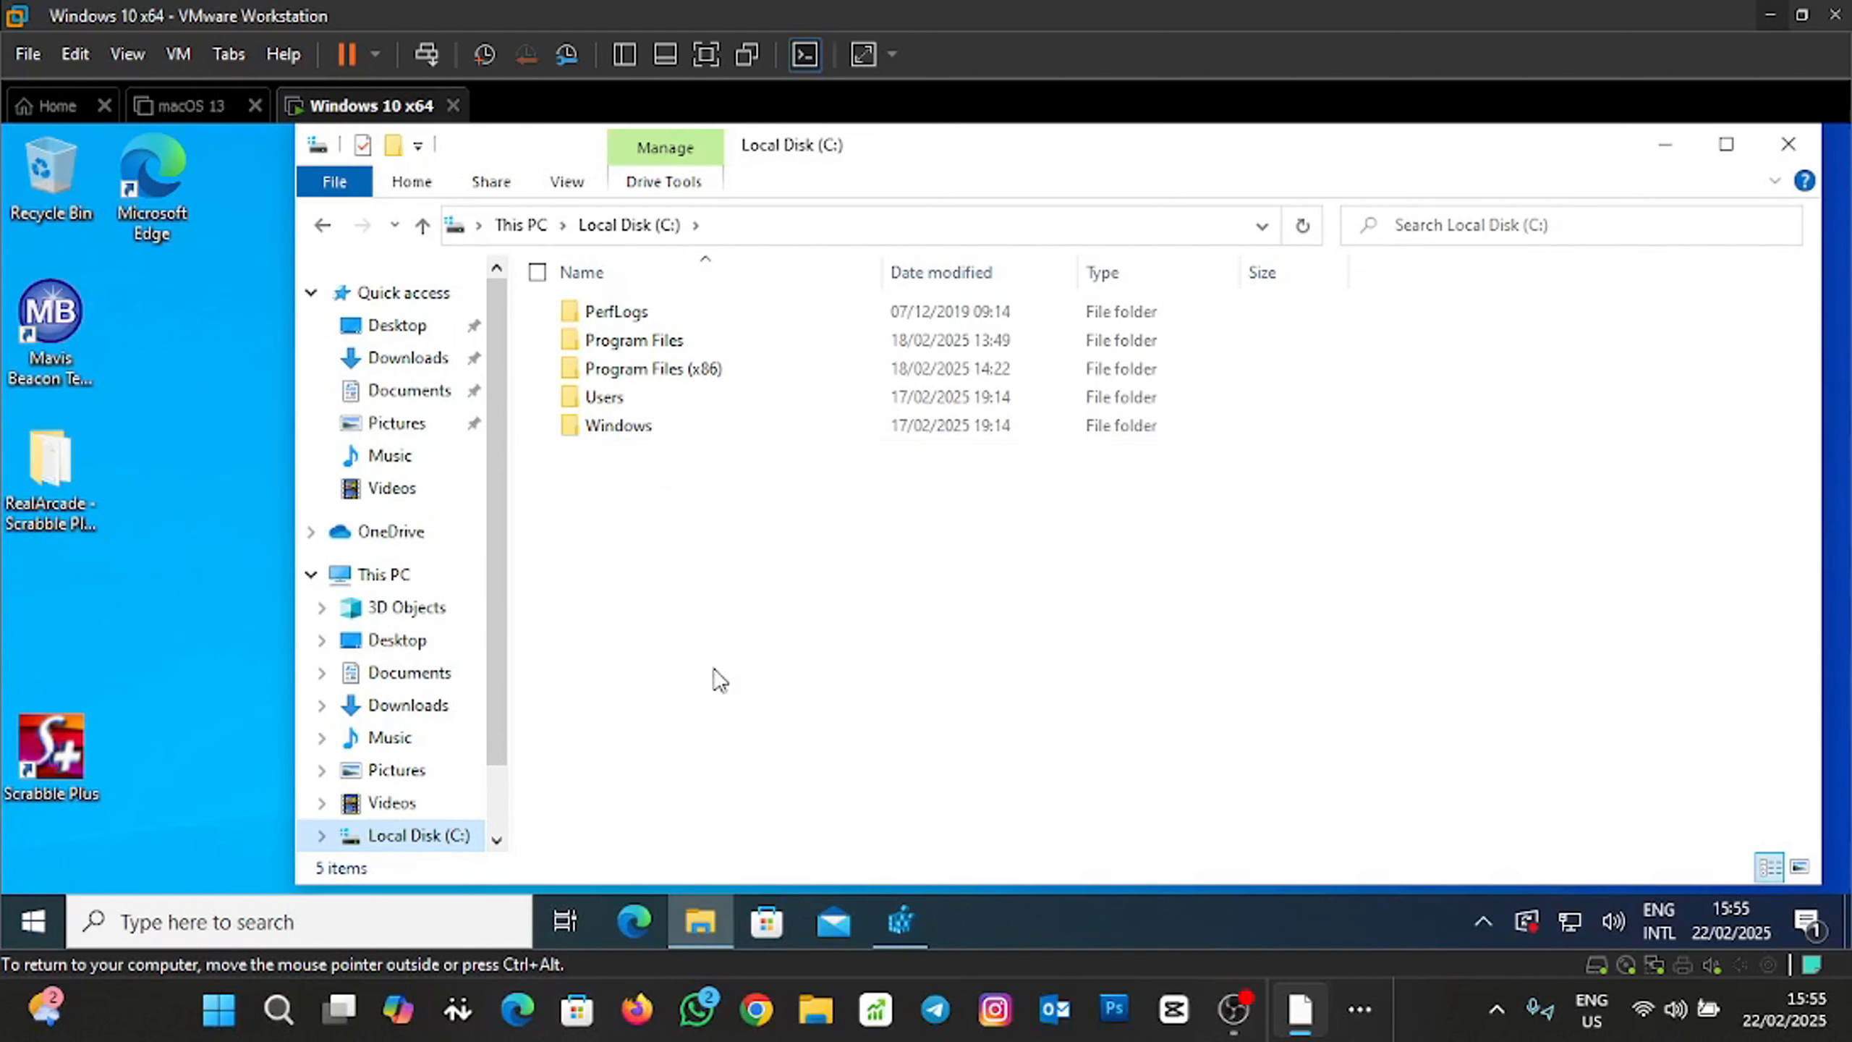
pyautogui.doubleClick(619, 376)
pyautogui.doubleClick(662, 541)
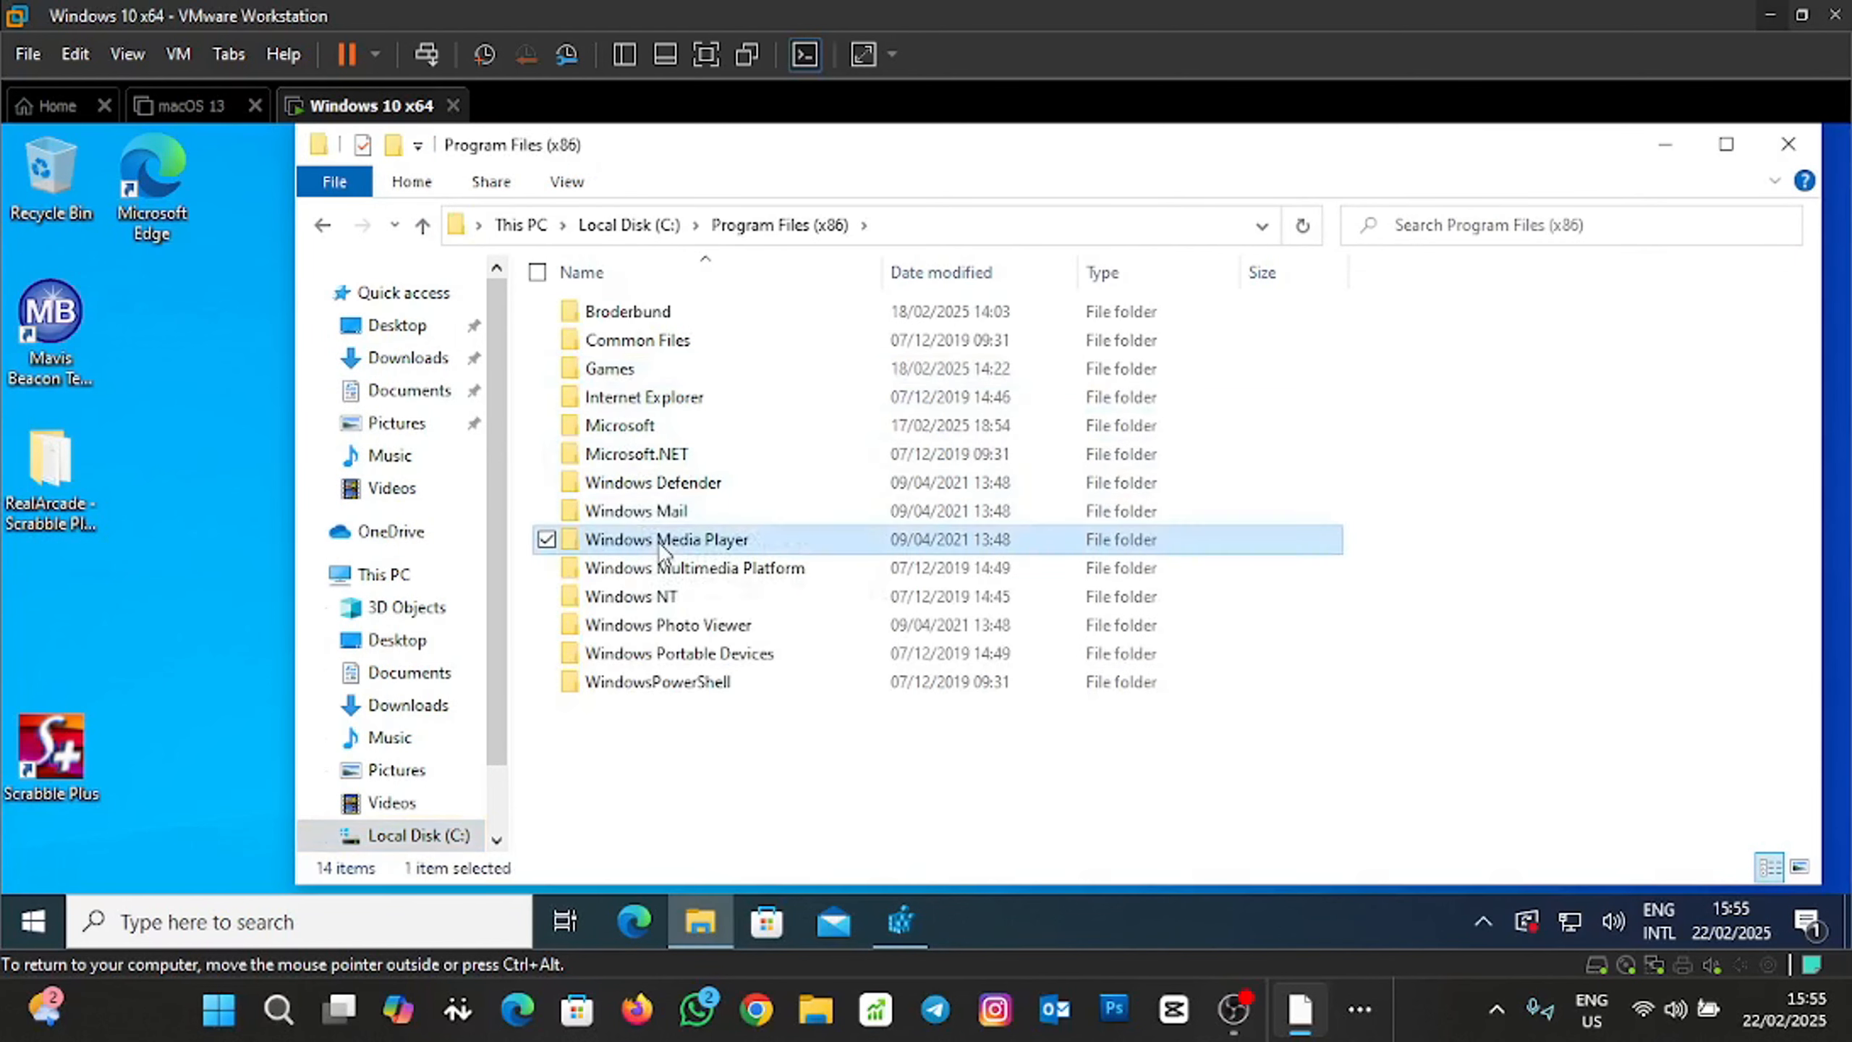
pyautogui.click(648, 631)
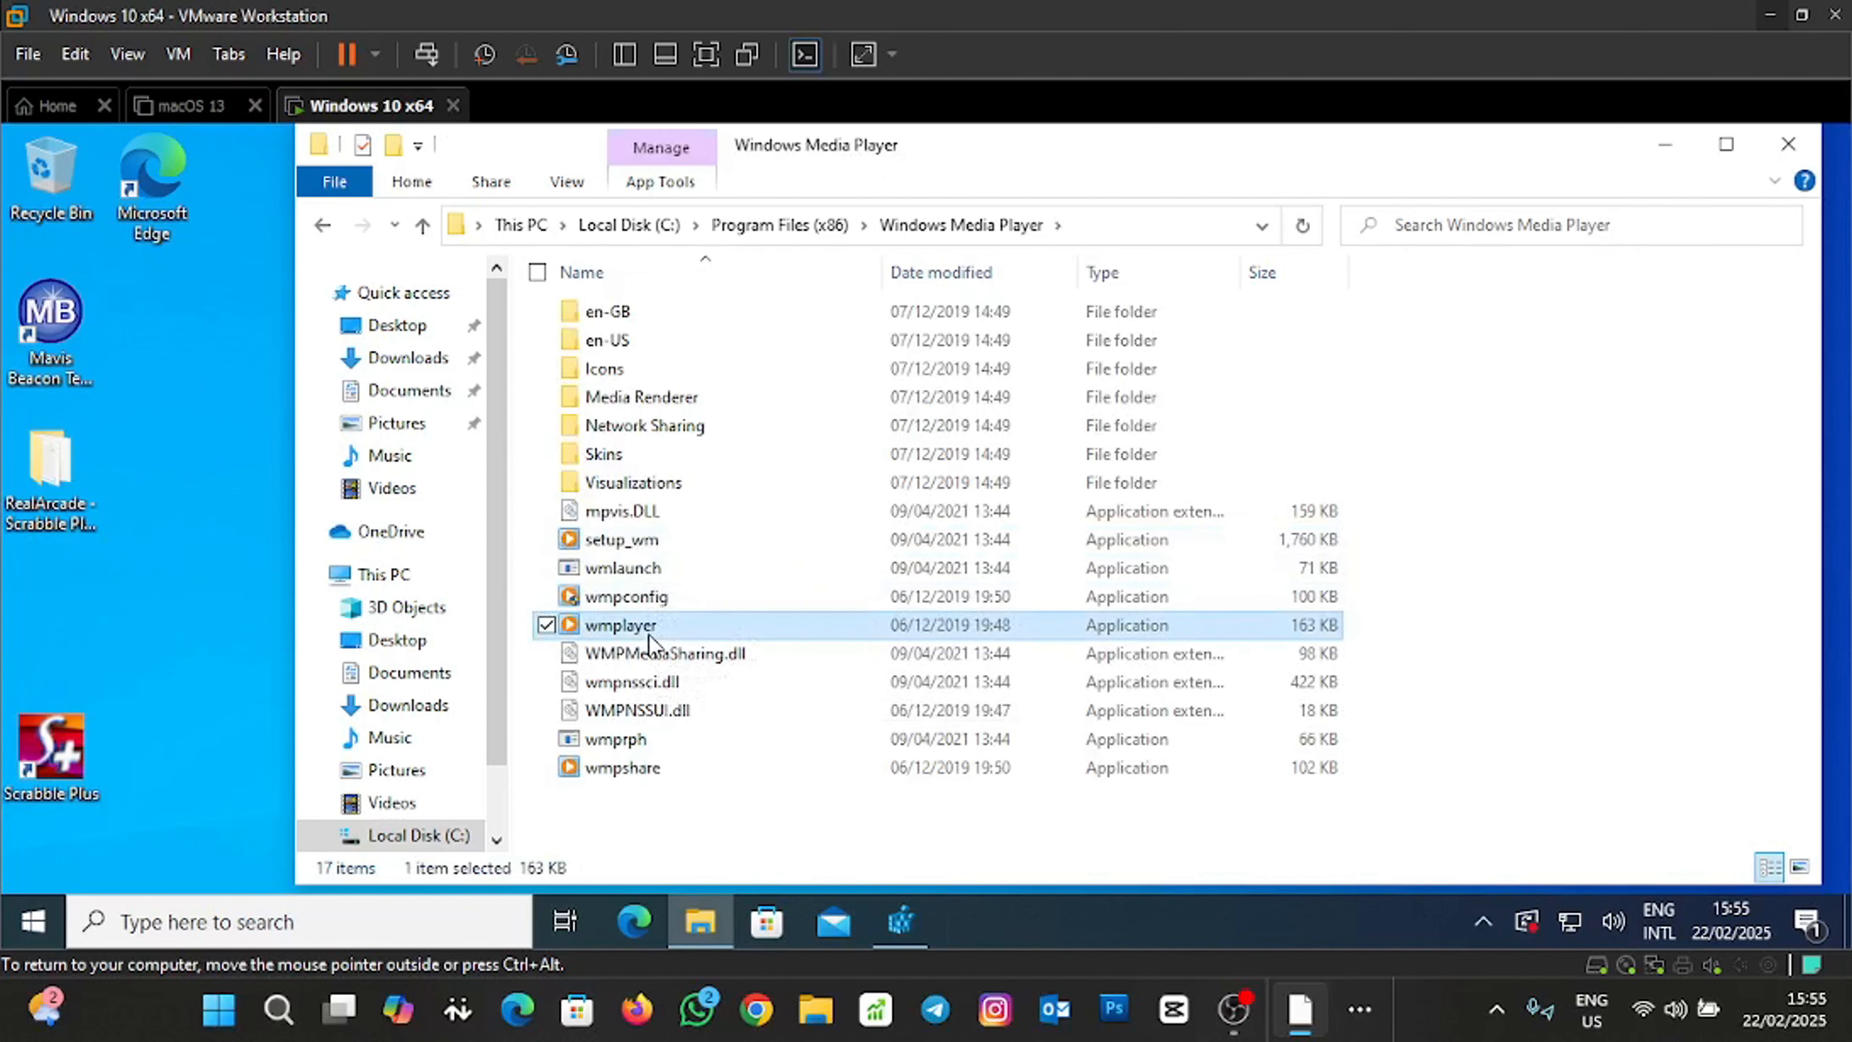
# Copy the folder location from wmplayer's properties and paste C:\Program Files (x86)\Windows Media Player as the command key's default value data in Registry Editor.
pyautogui.rightClick(648, 633)
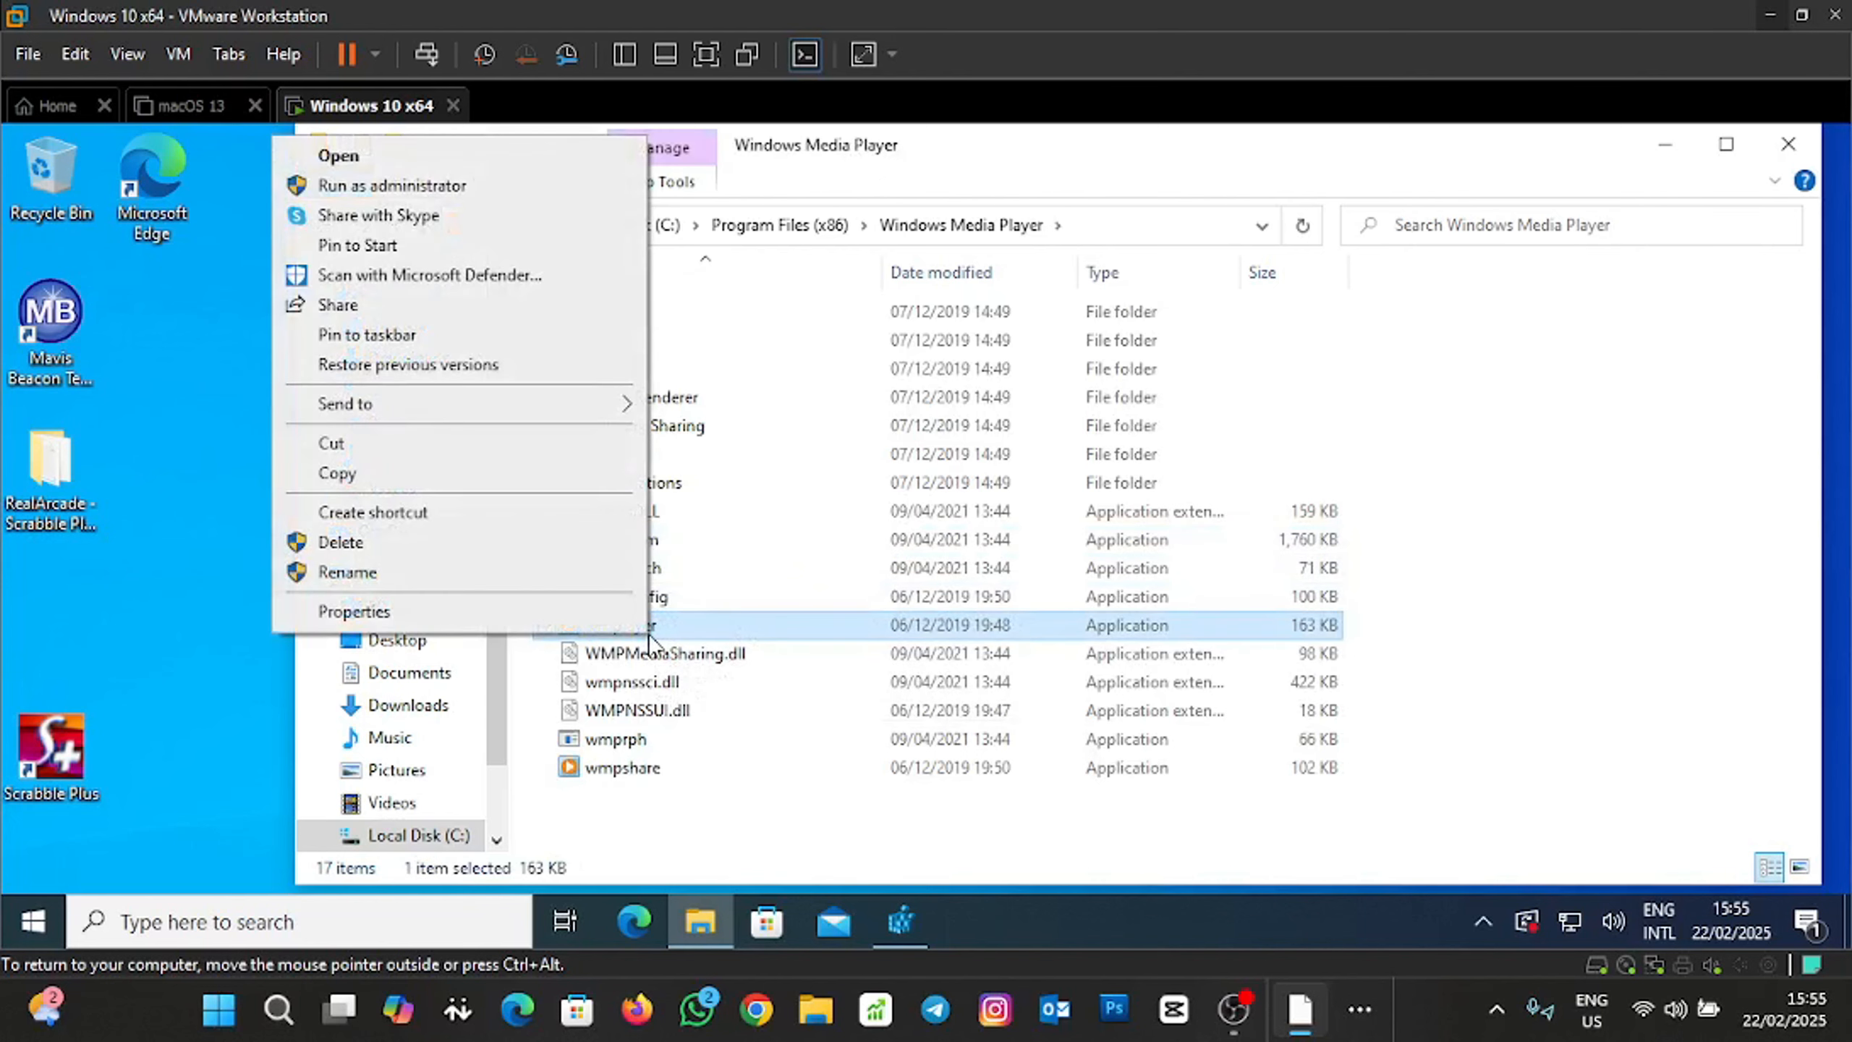
pyautogui.click(513, 613)
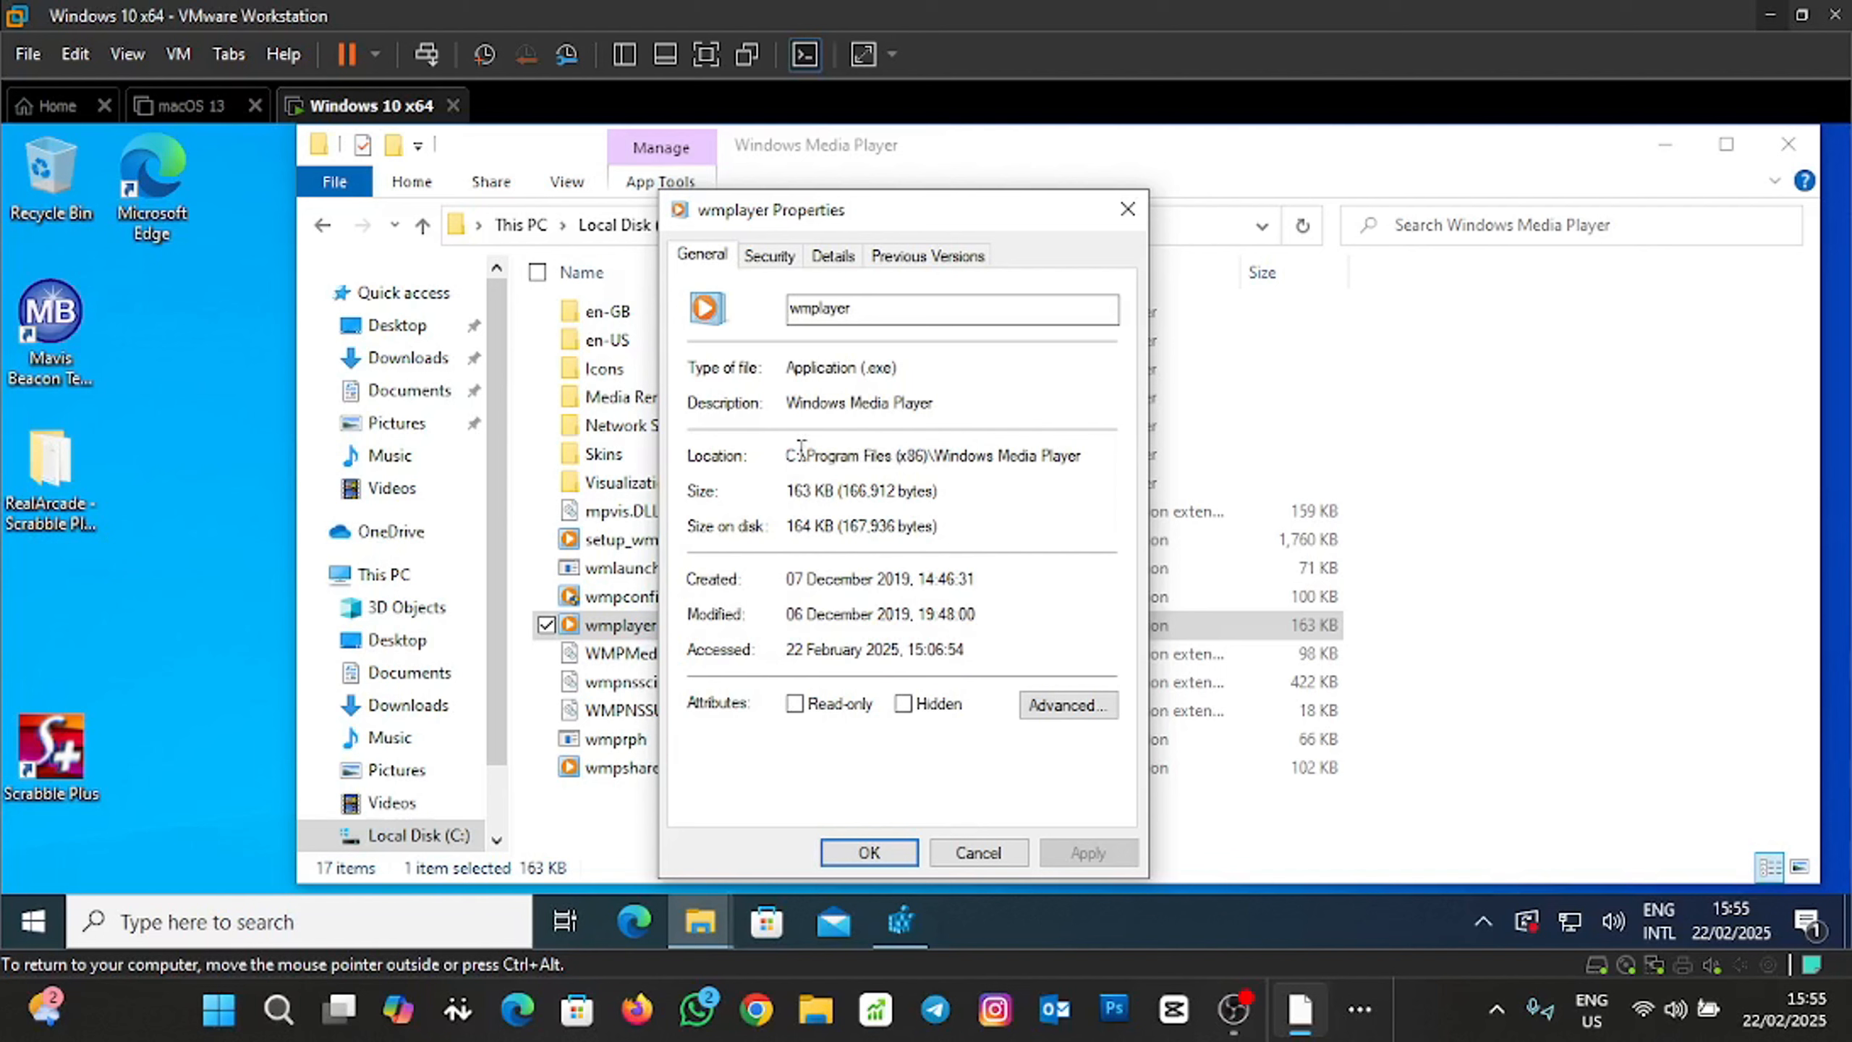
pyautogui.moveTo(792, 455); pyautogui.dragTo(1085, 465)
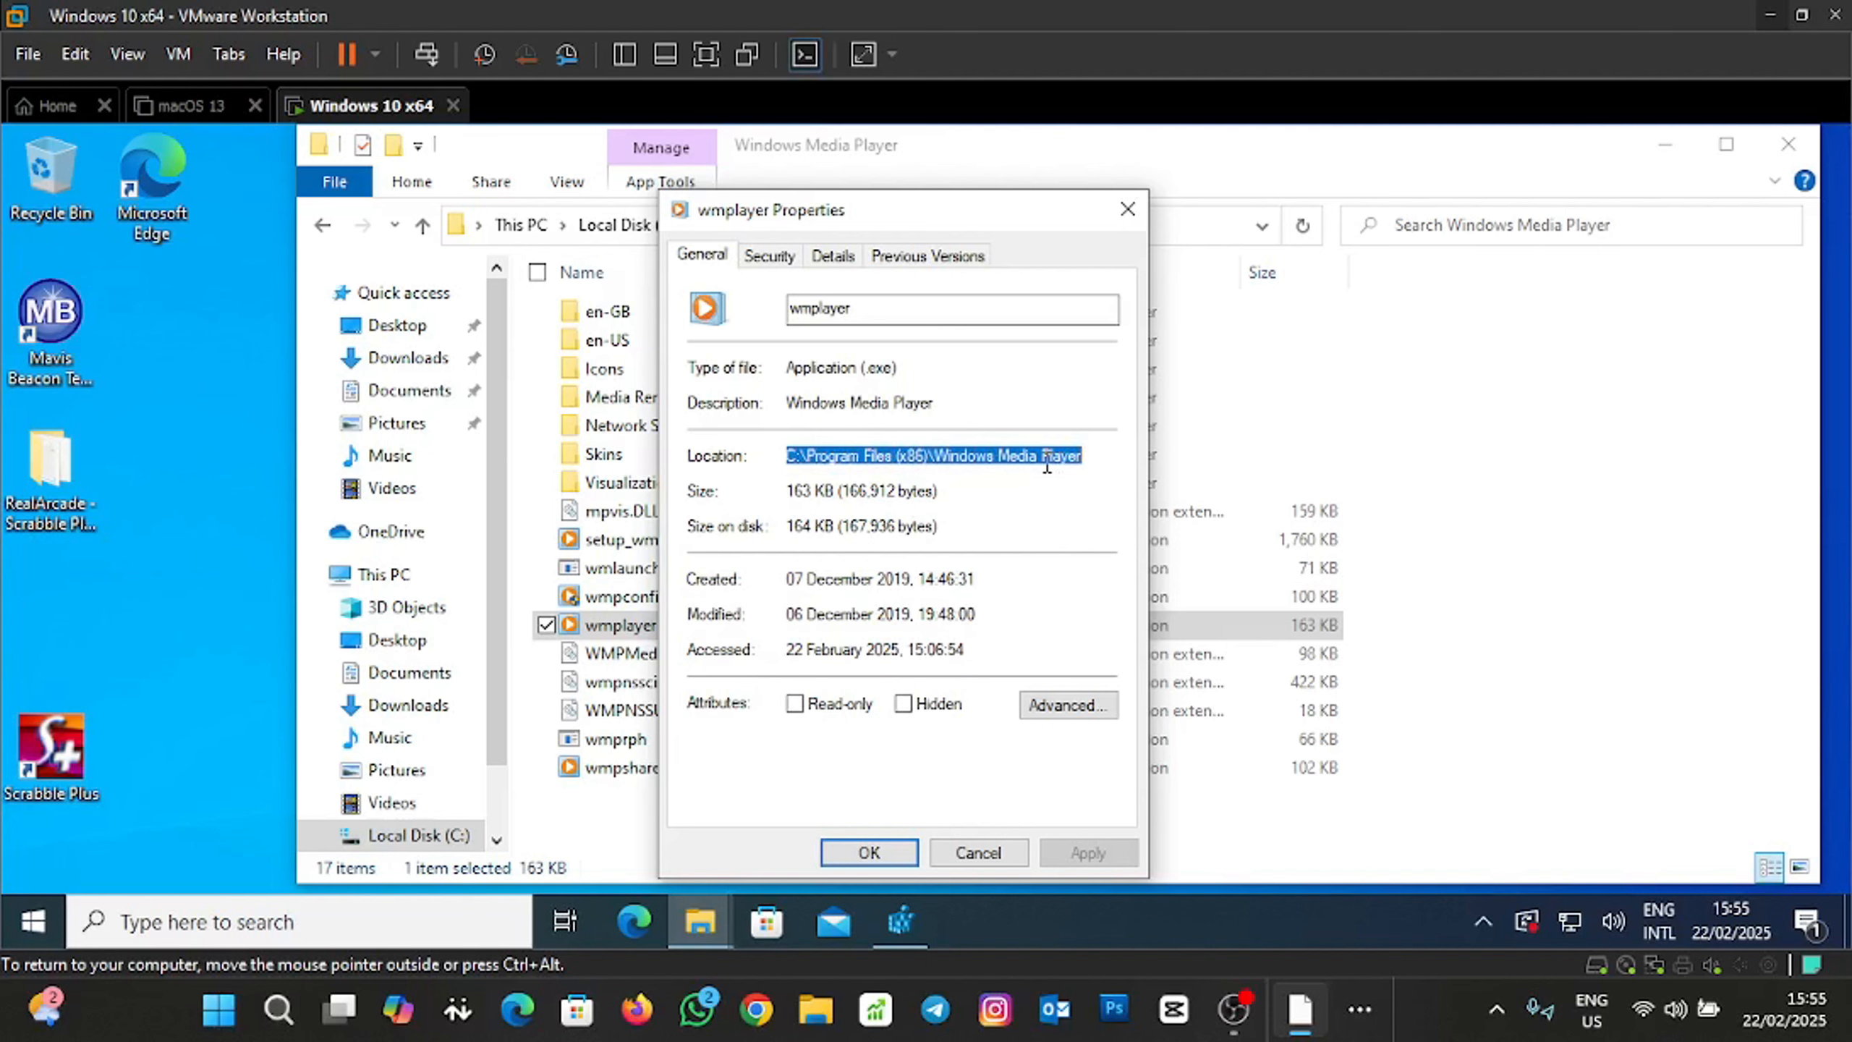
pyautogui.rightClick(1046, 466)
pyautogui.click(916, 548)
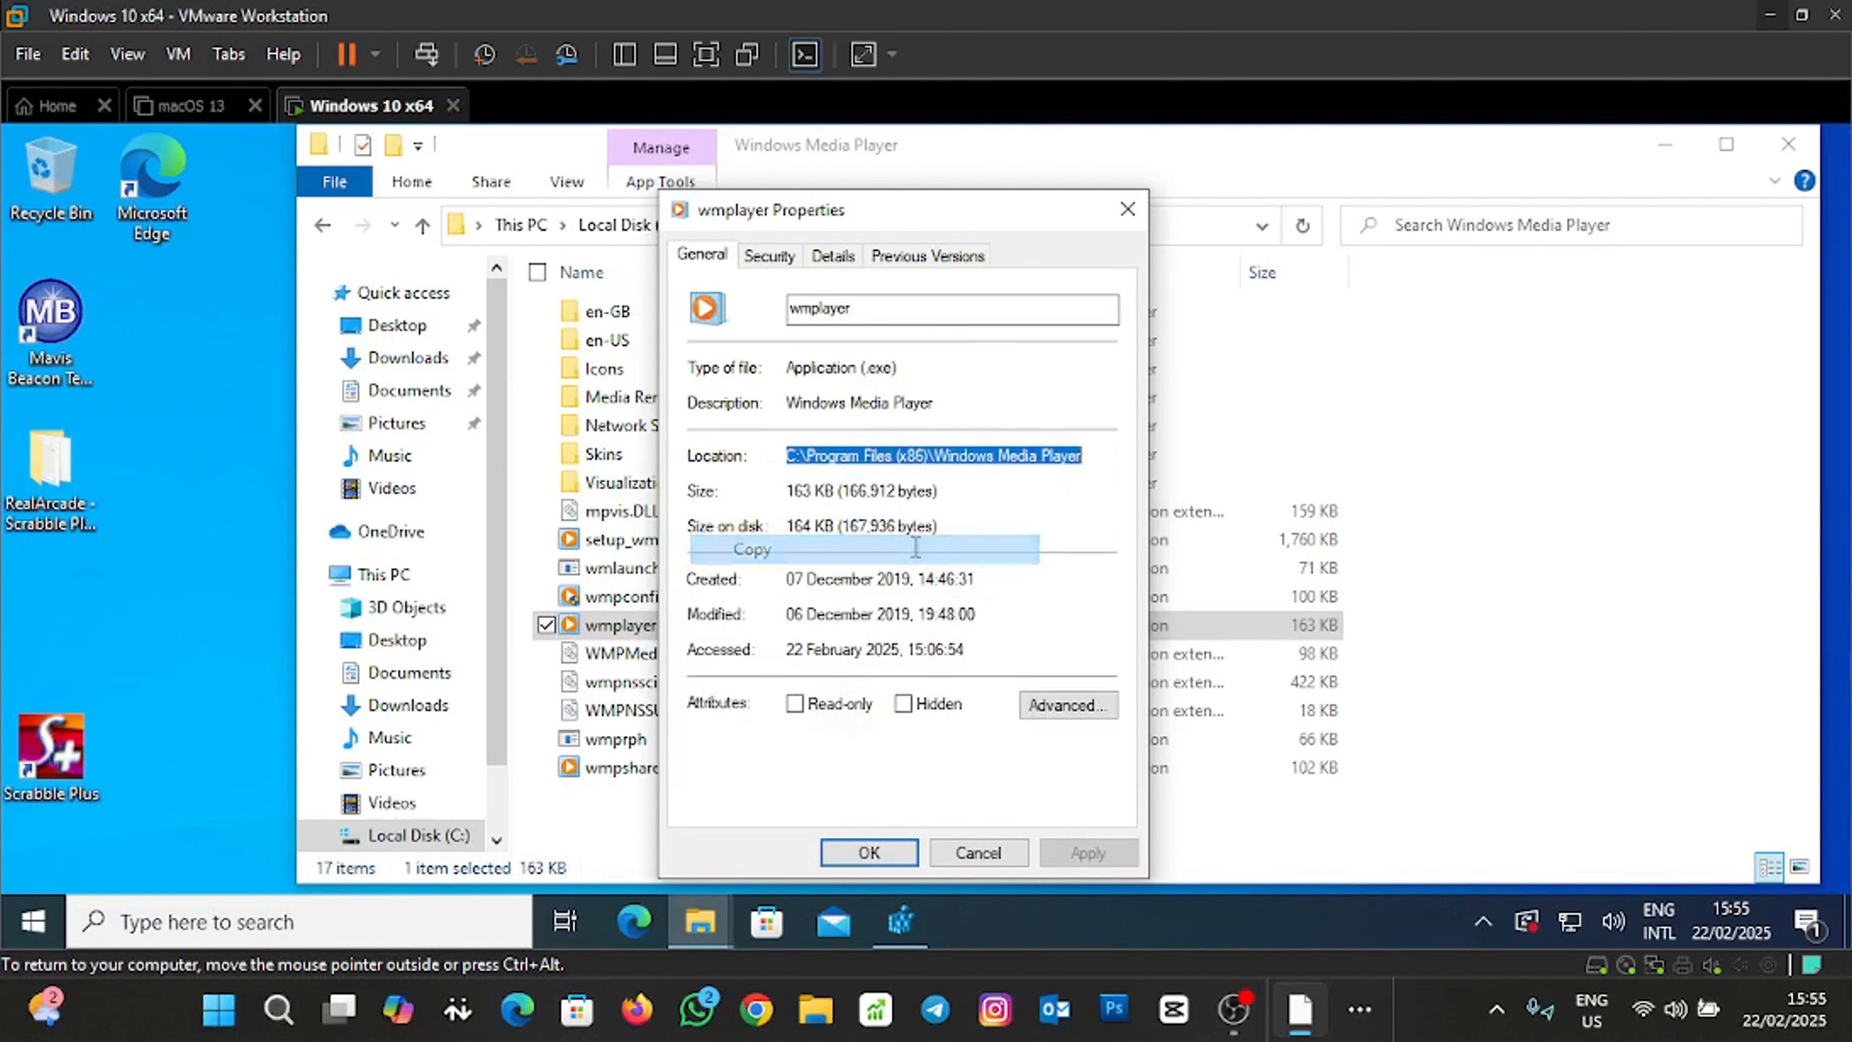
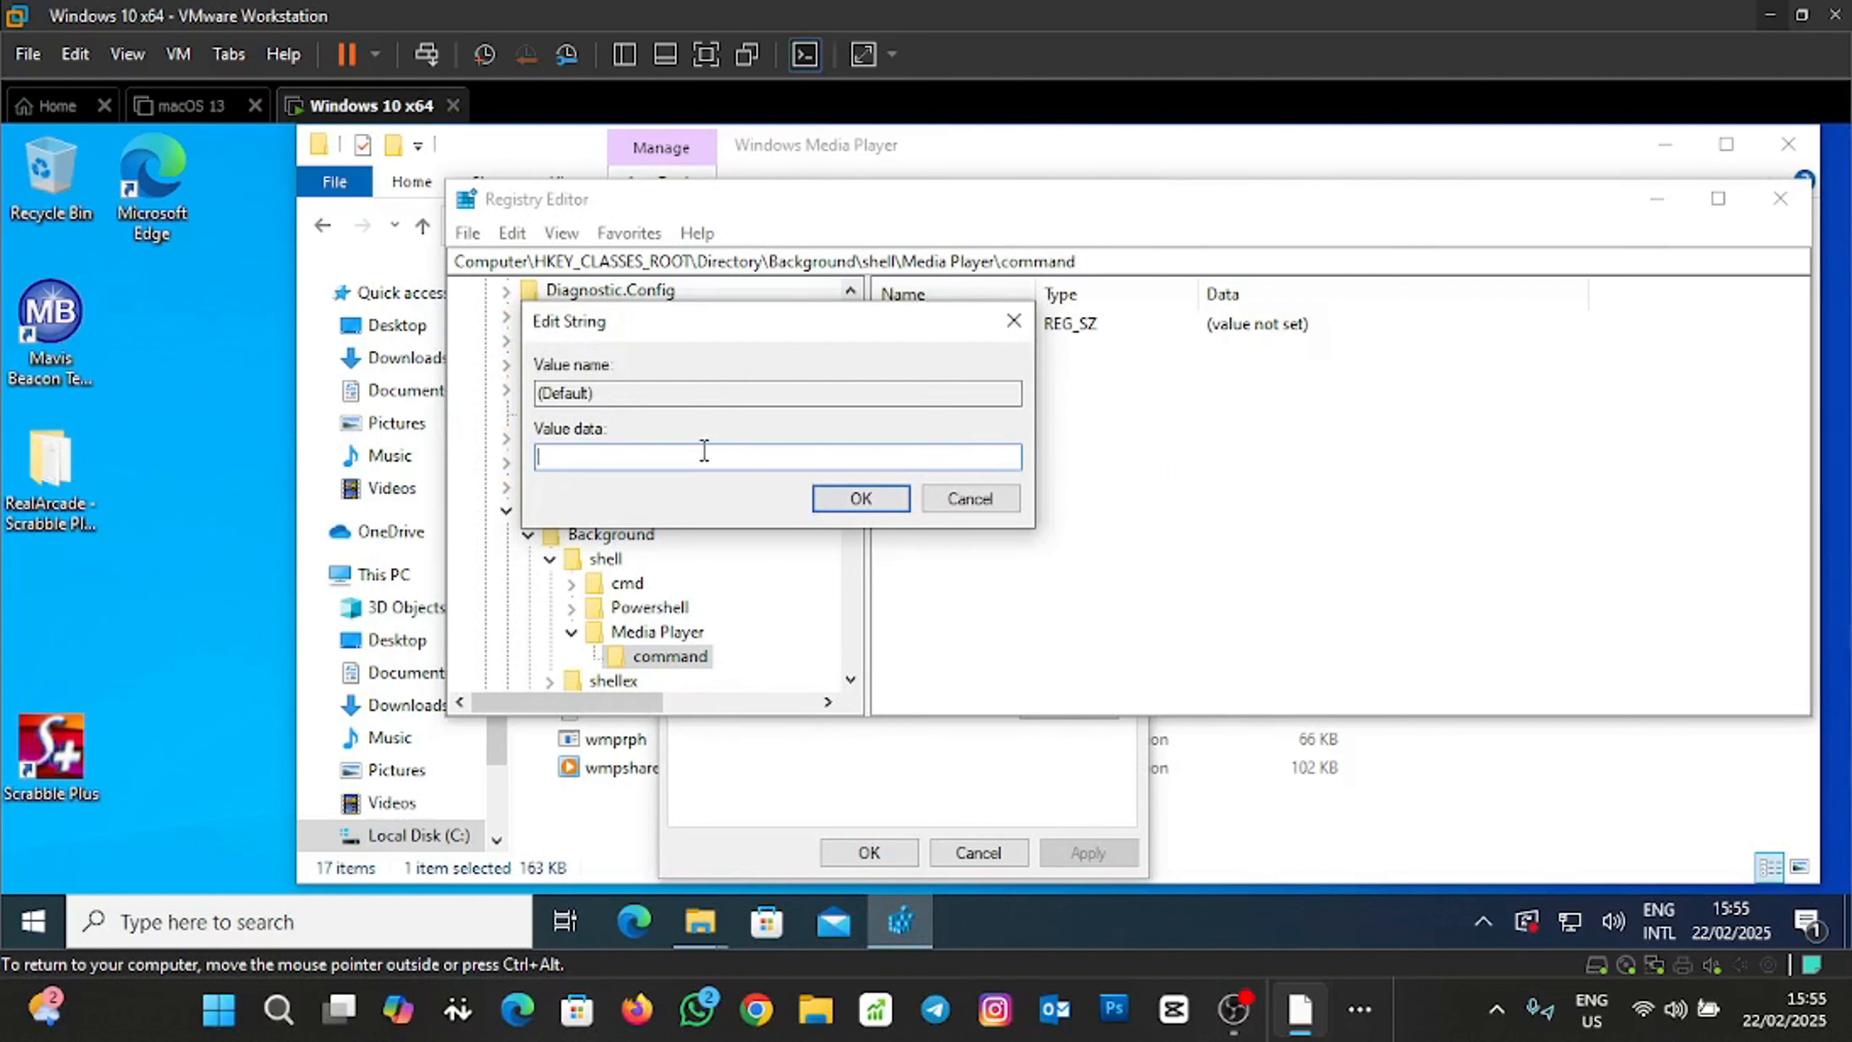
pyautogui.write('C:\\Program Files (x86)\\Windows Media Player')
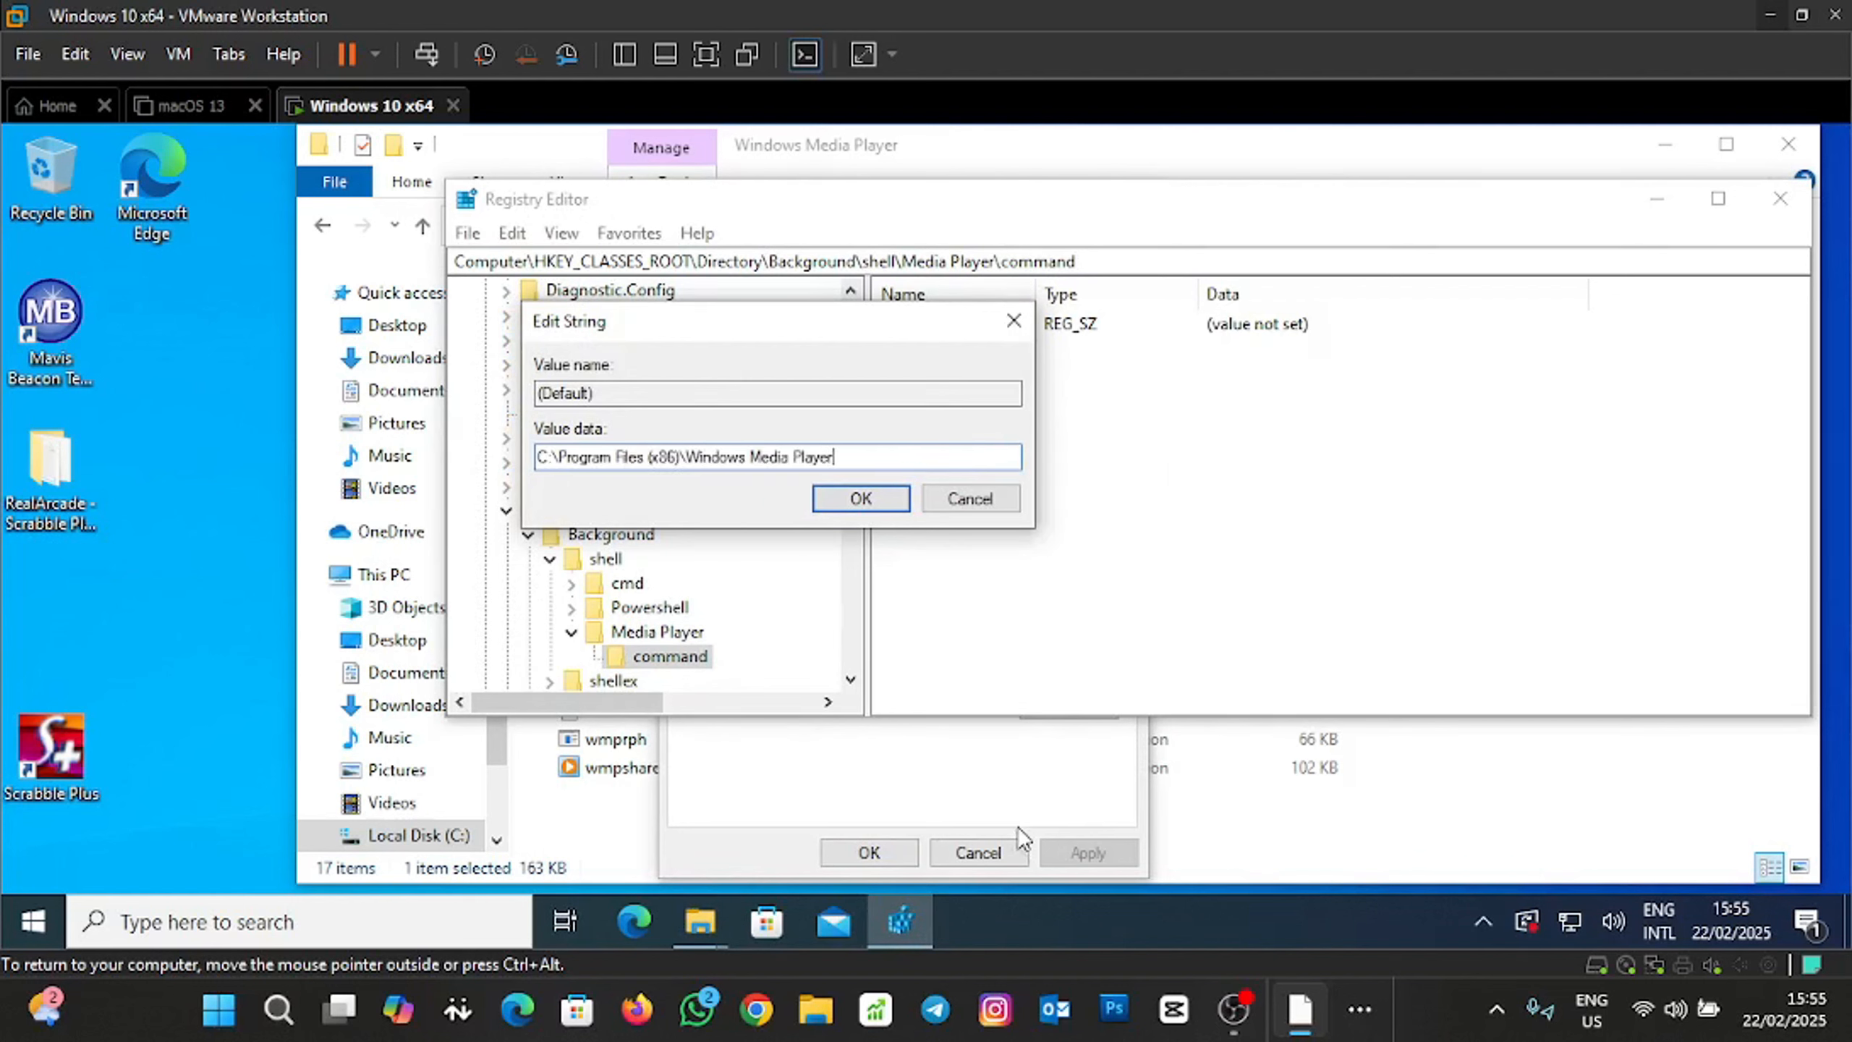
# Return to the wmplayer properties and copy the file name wmplayer.
pyautogui.click(988, 802)
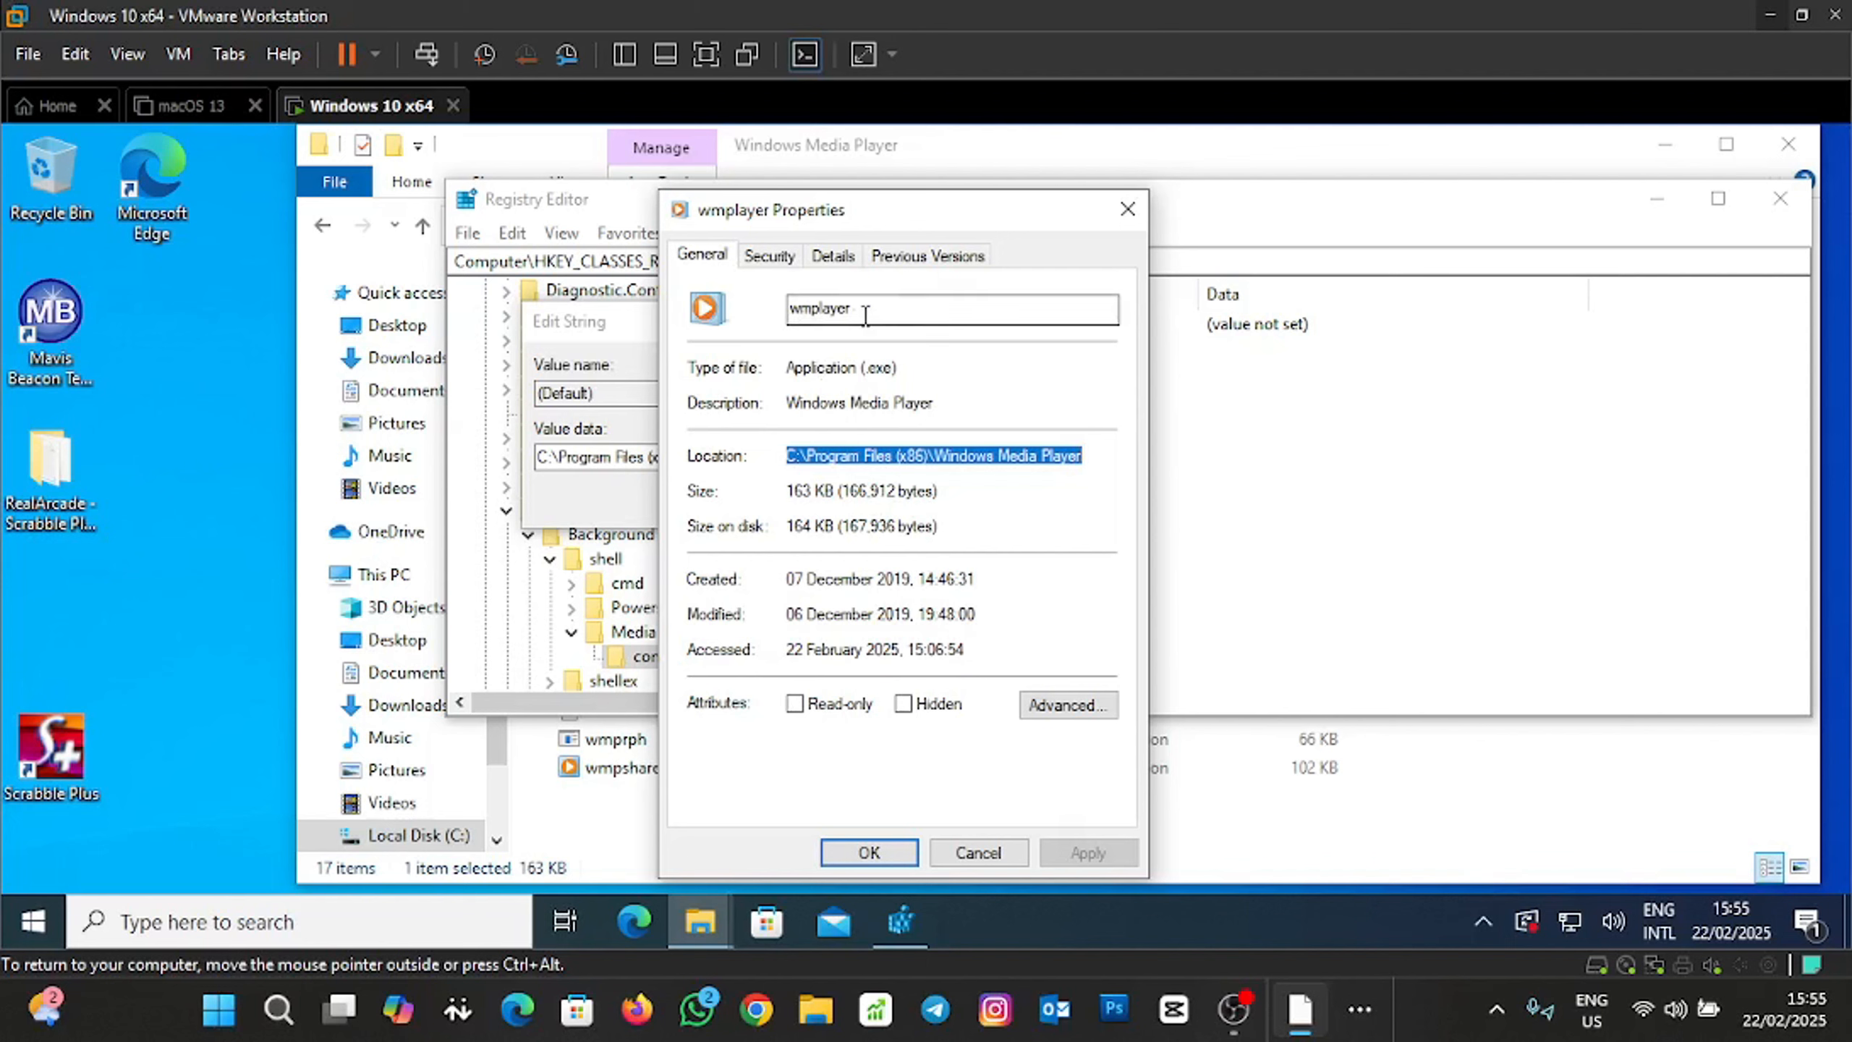
pyautogui.moveTo(853, 308); pyautogui.dragTo(785, 308)
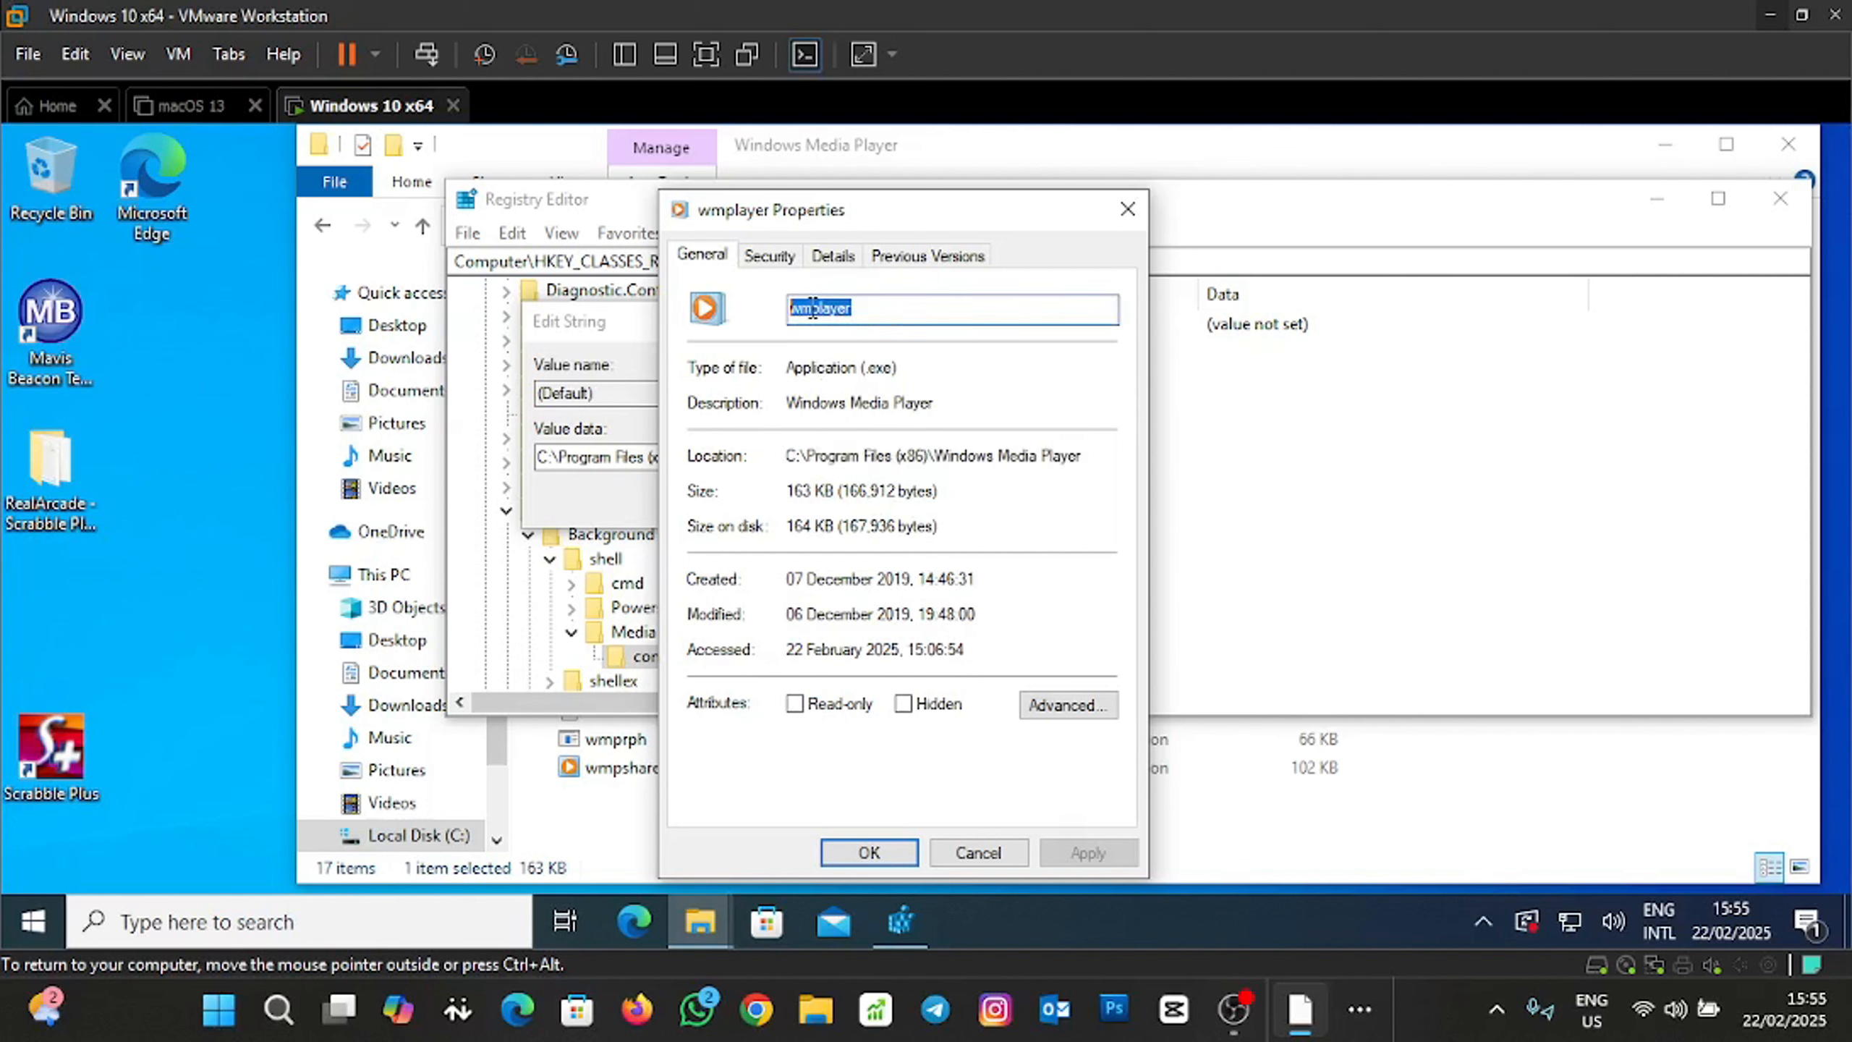
pyautogui.rightClick(812, 308)
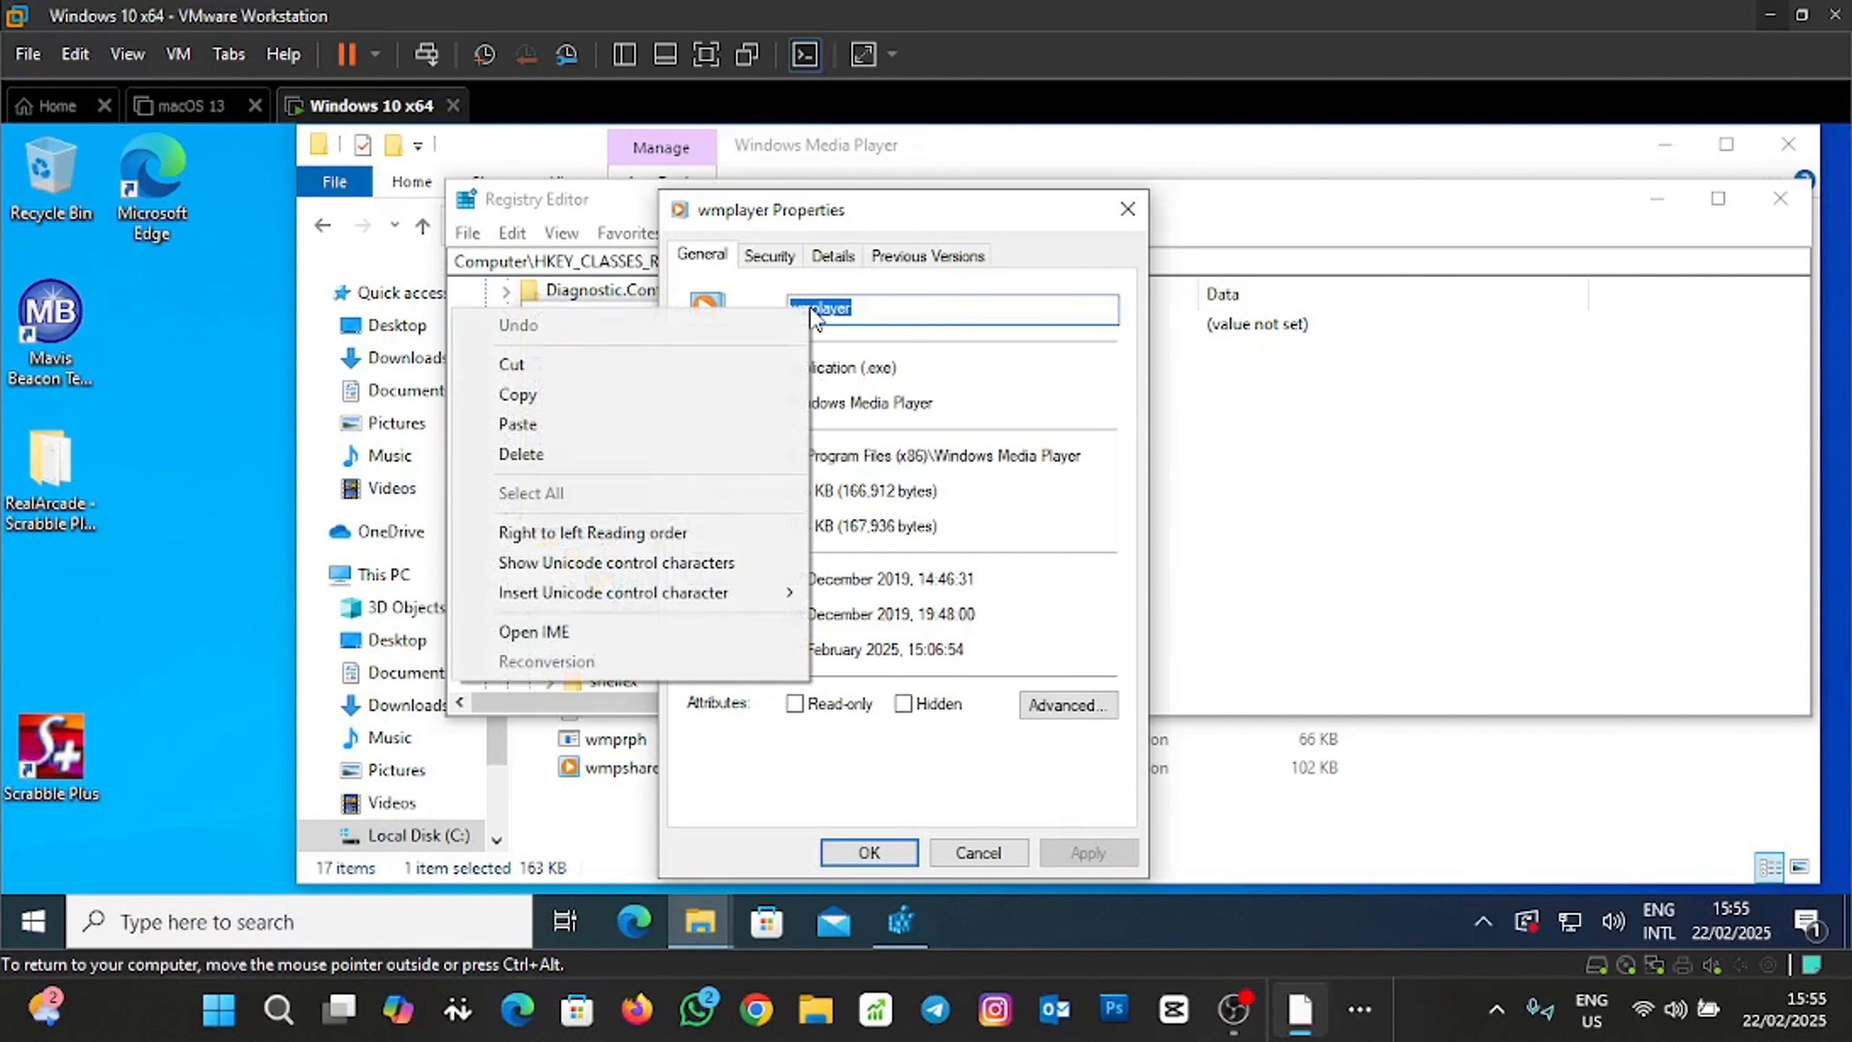
pyautogui.click(720, 394)
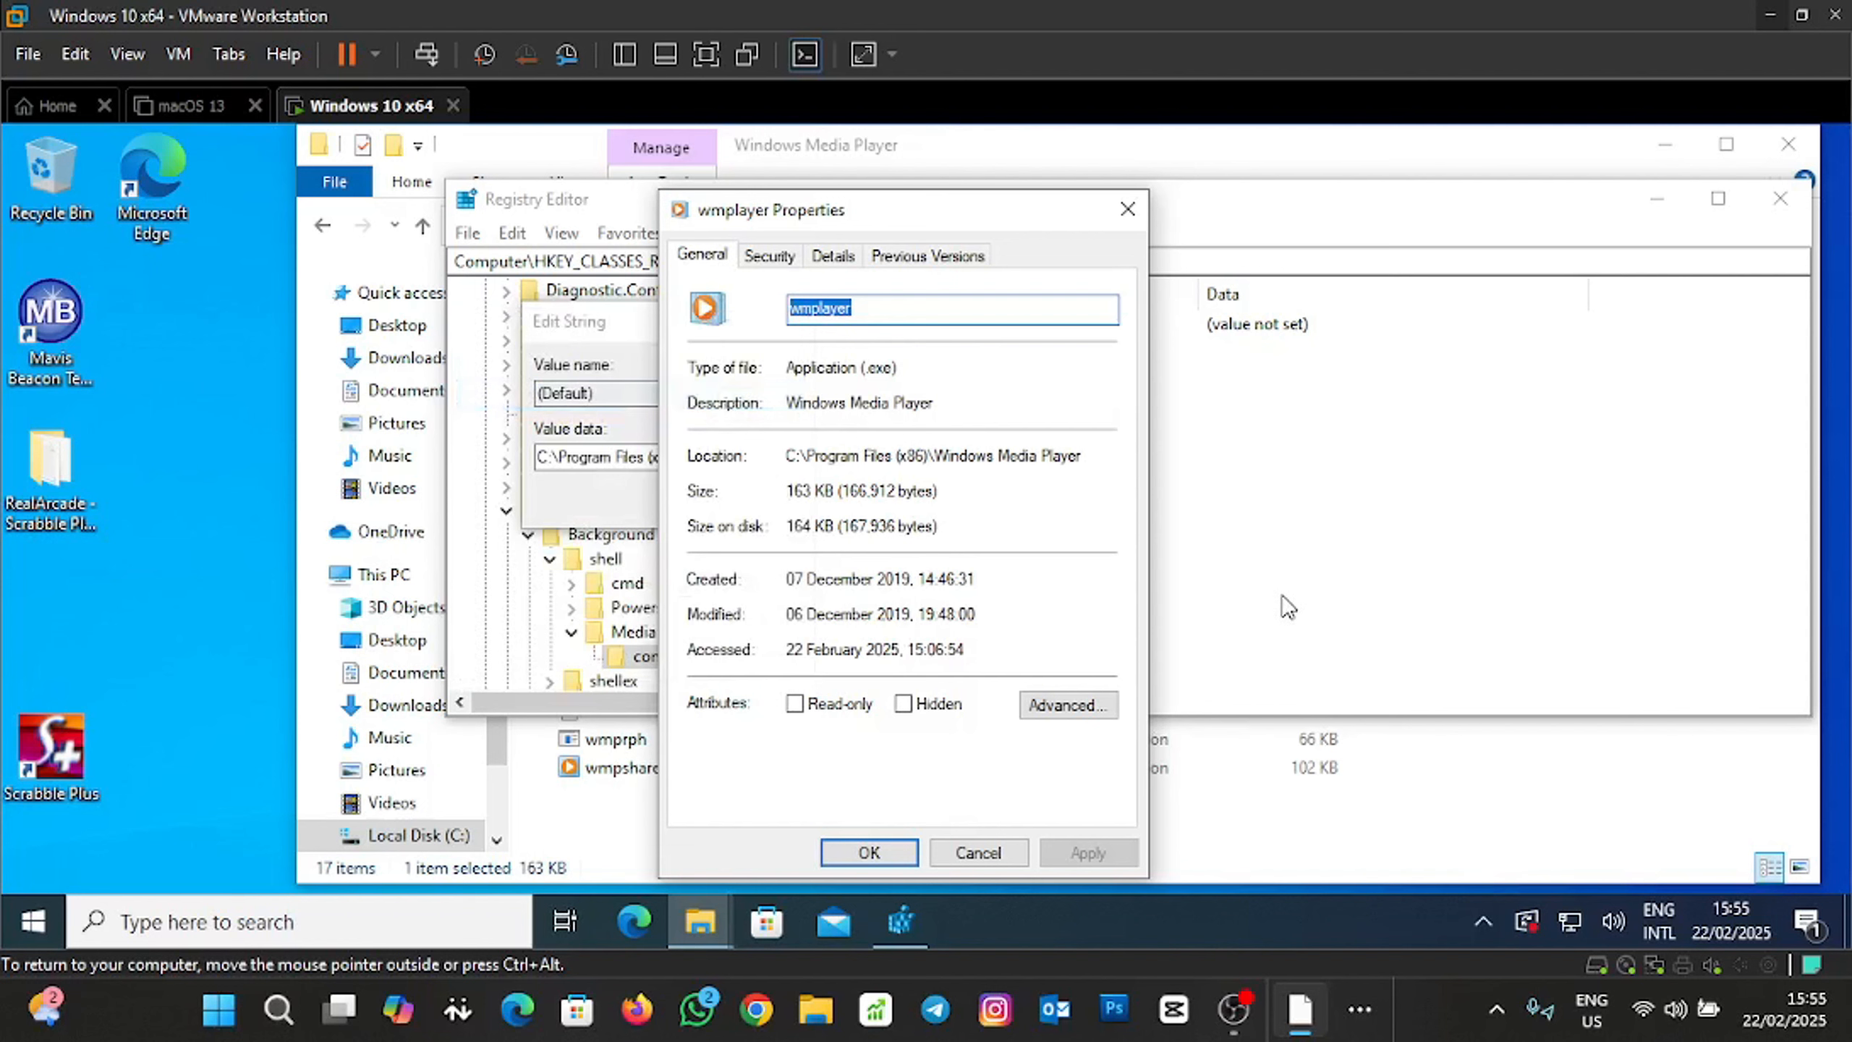
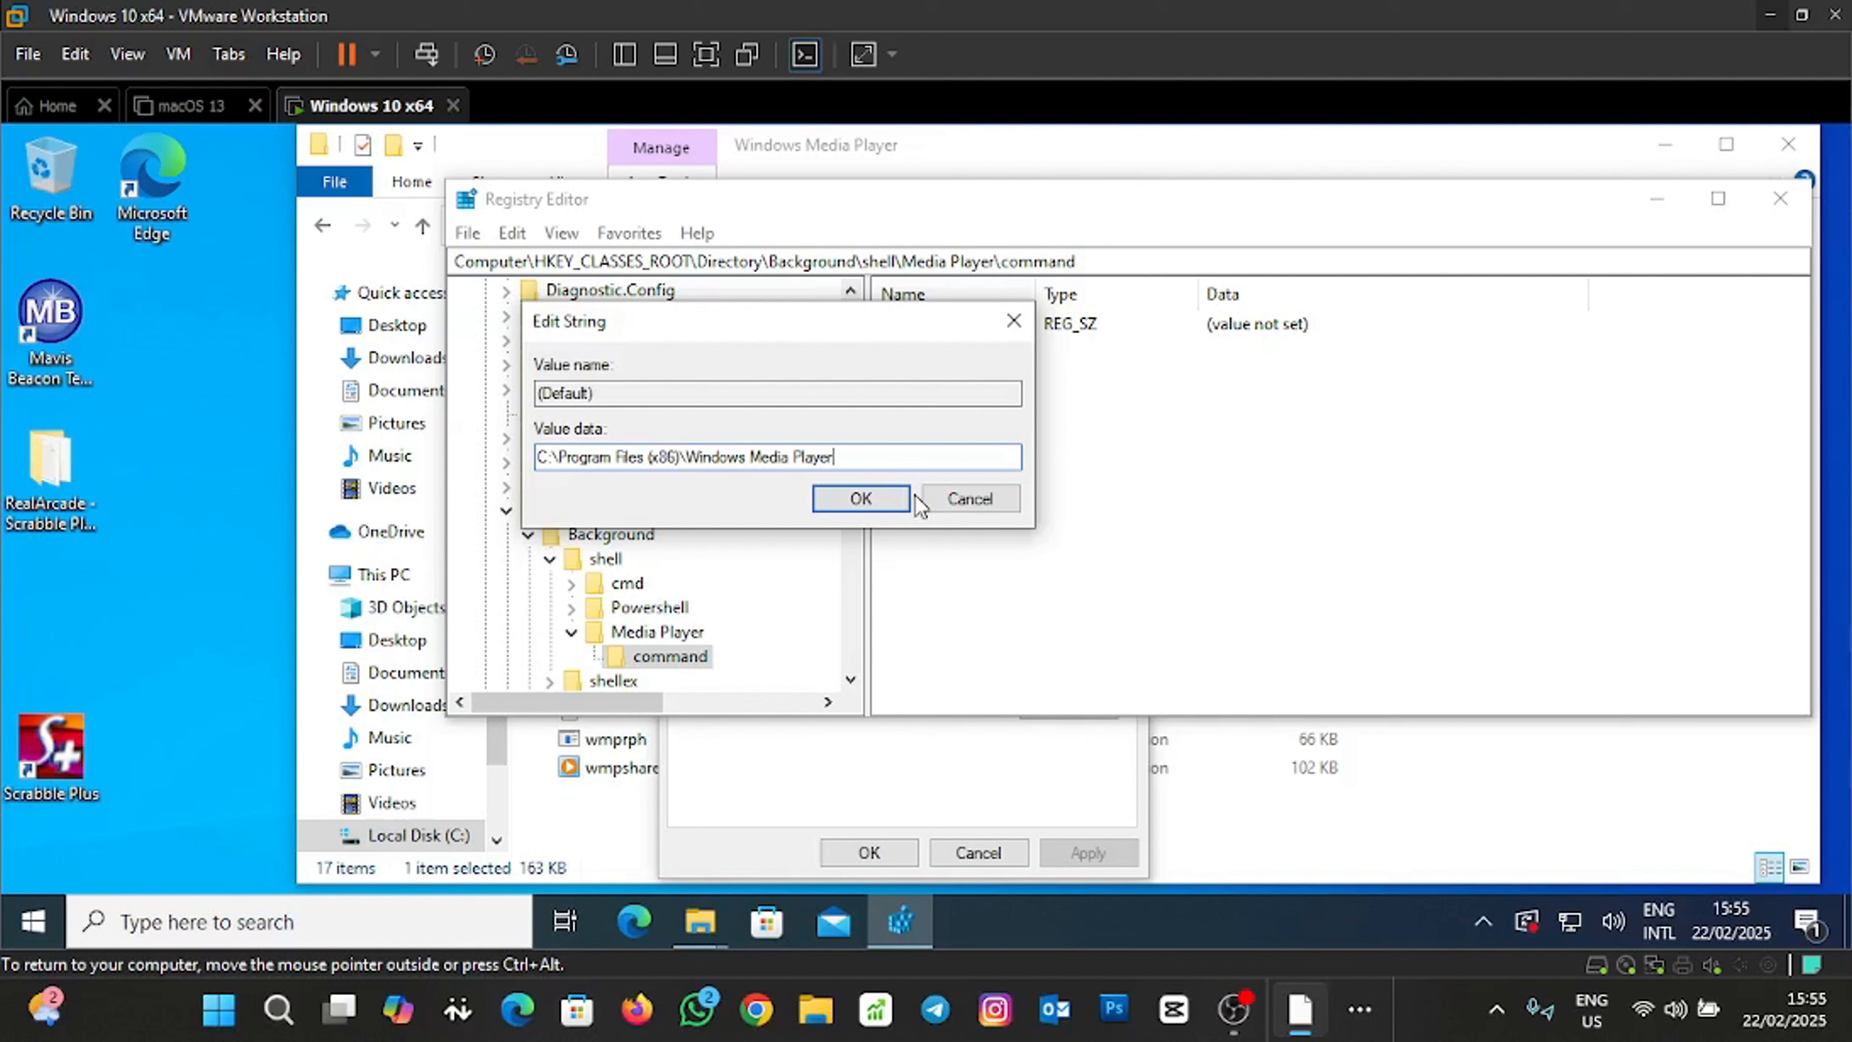
# Append \wmplayer.exe to the path in the default value data, save it, and close the wmplayer properties and File Explorer windows.
pyautogui.write('\\')
pyautogui.write('wmplayer')
pyautogui.write('.exe')
pyautogui.click(858, 500)
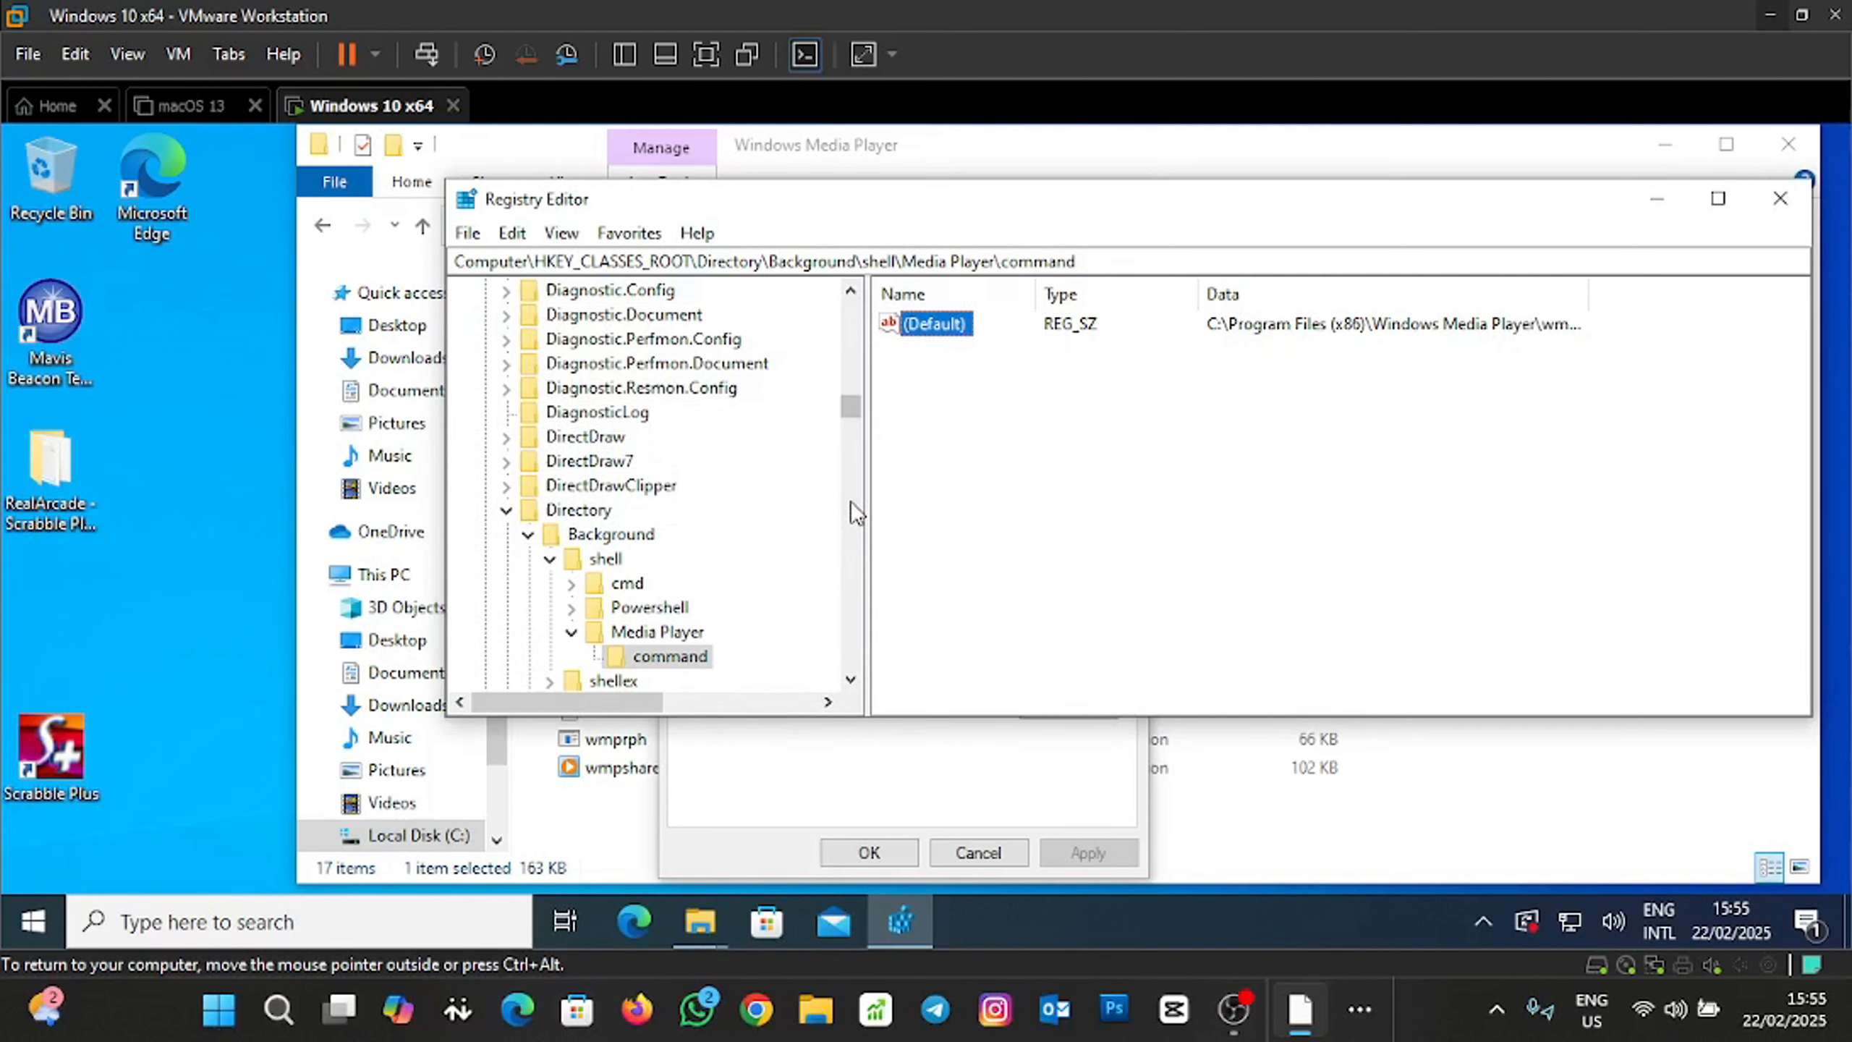
pyautogui.click(978, 853)
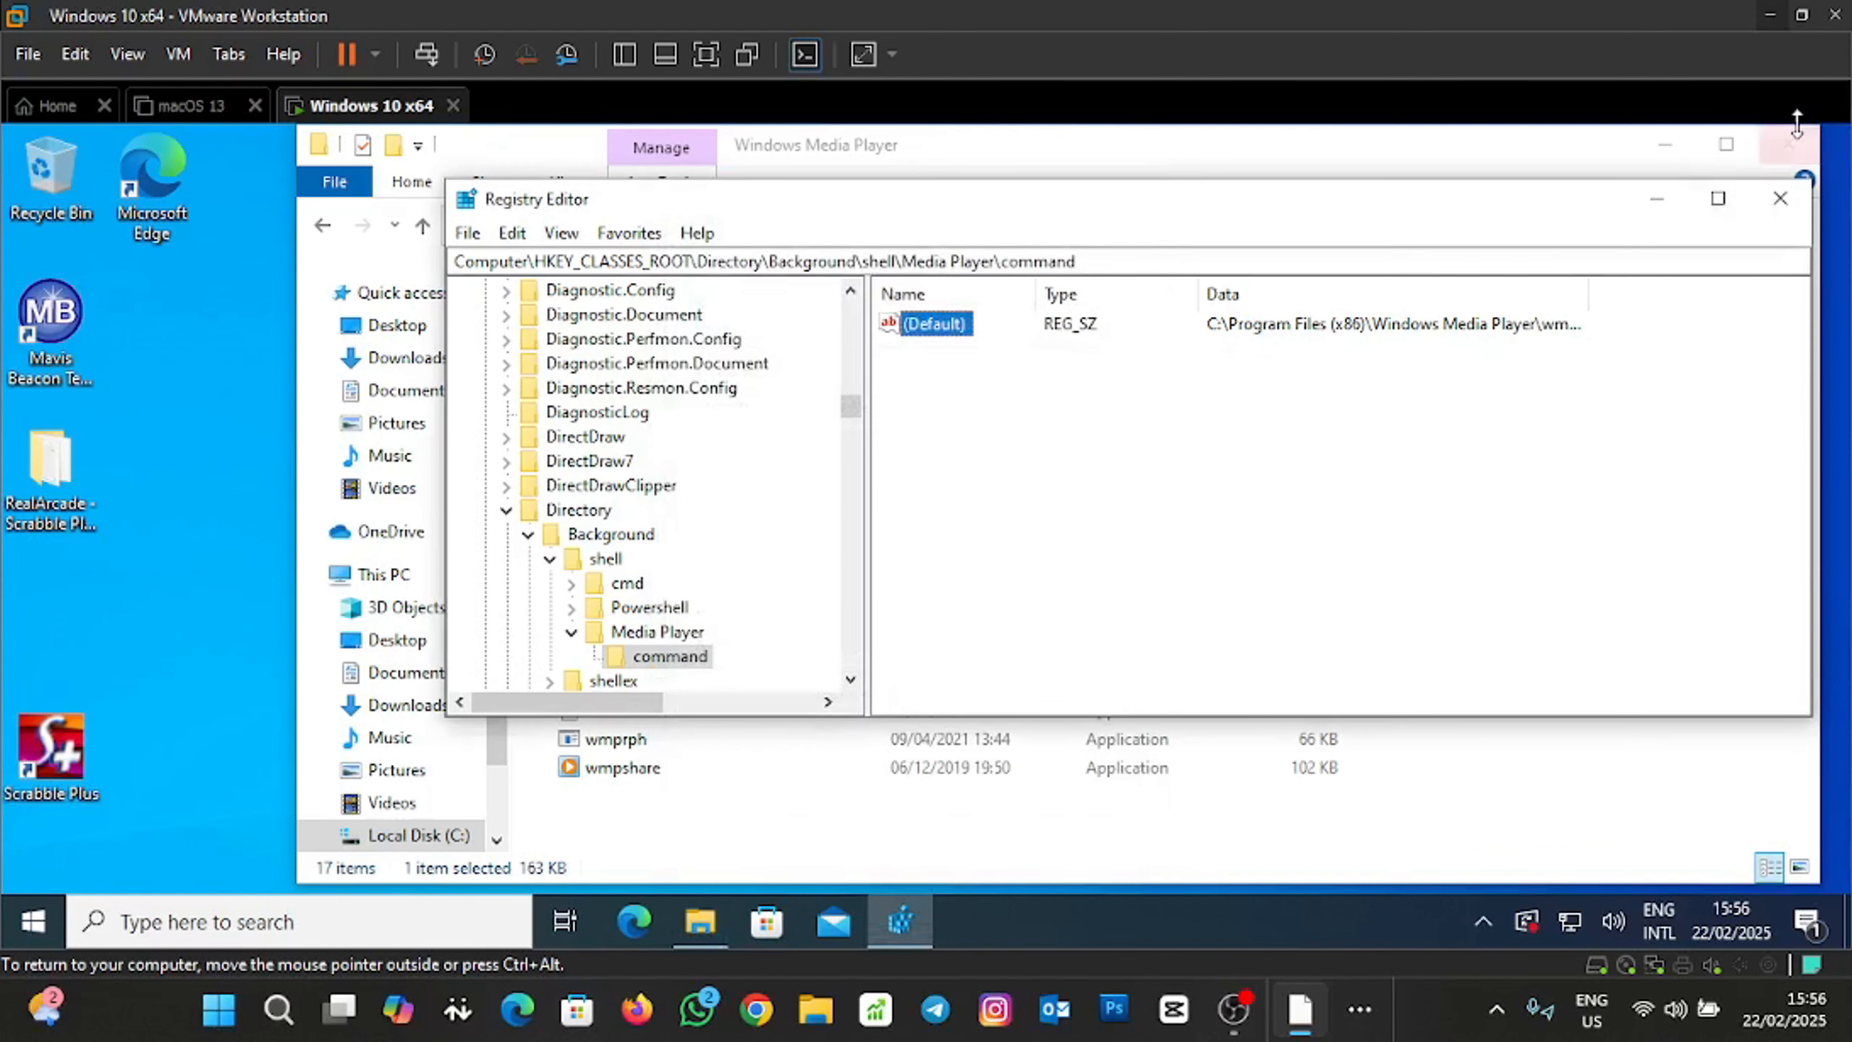
pyautogui.click(1787, 144)
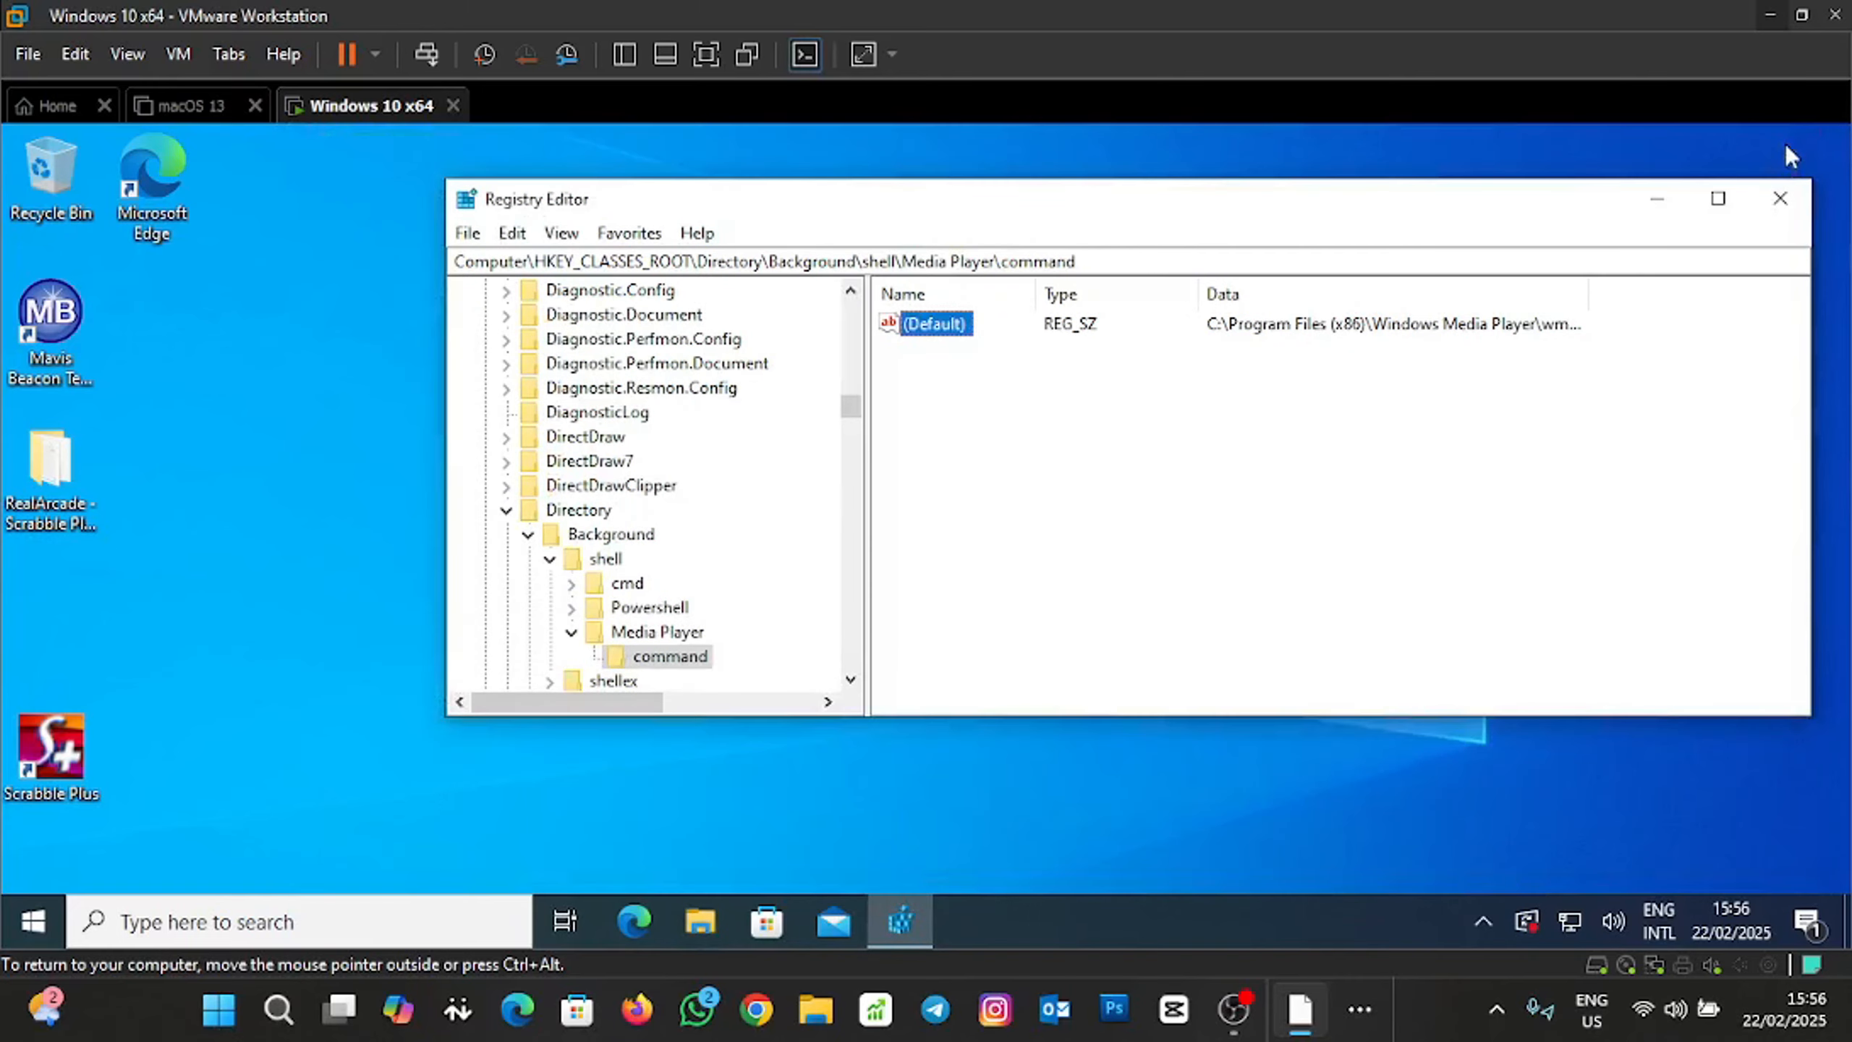
# Minimize Registry Editor and launch the player through the new Media Player entry of the desktop background.
pyautogui.click(1658, 195)
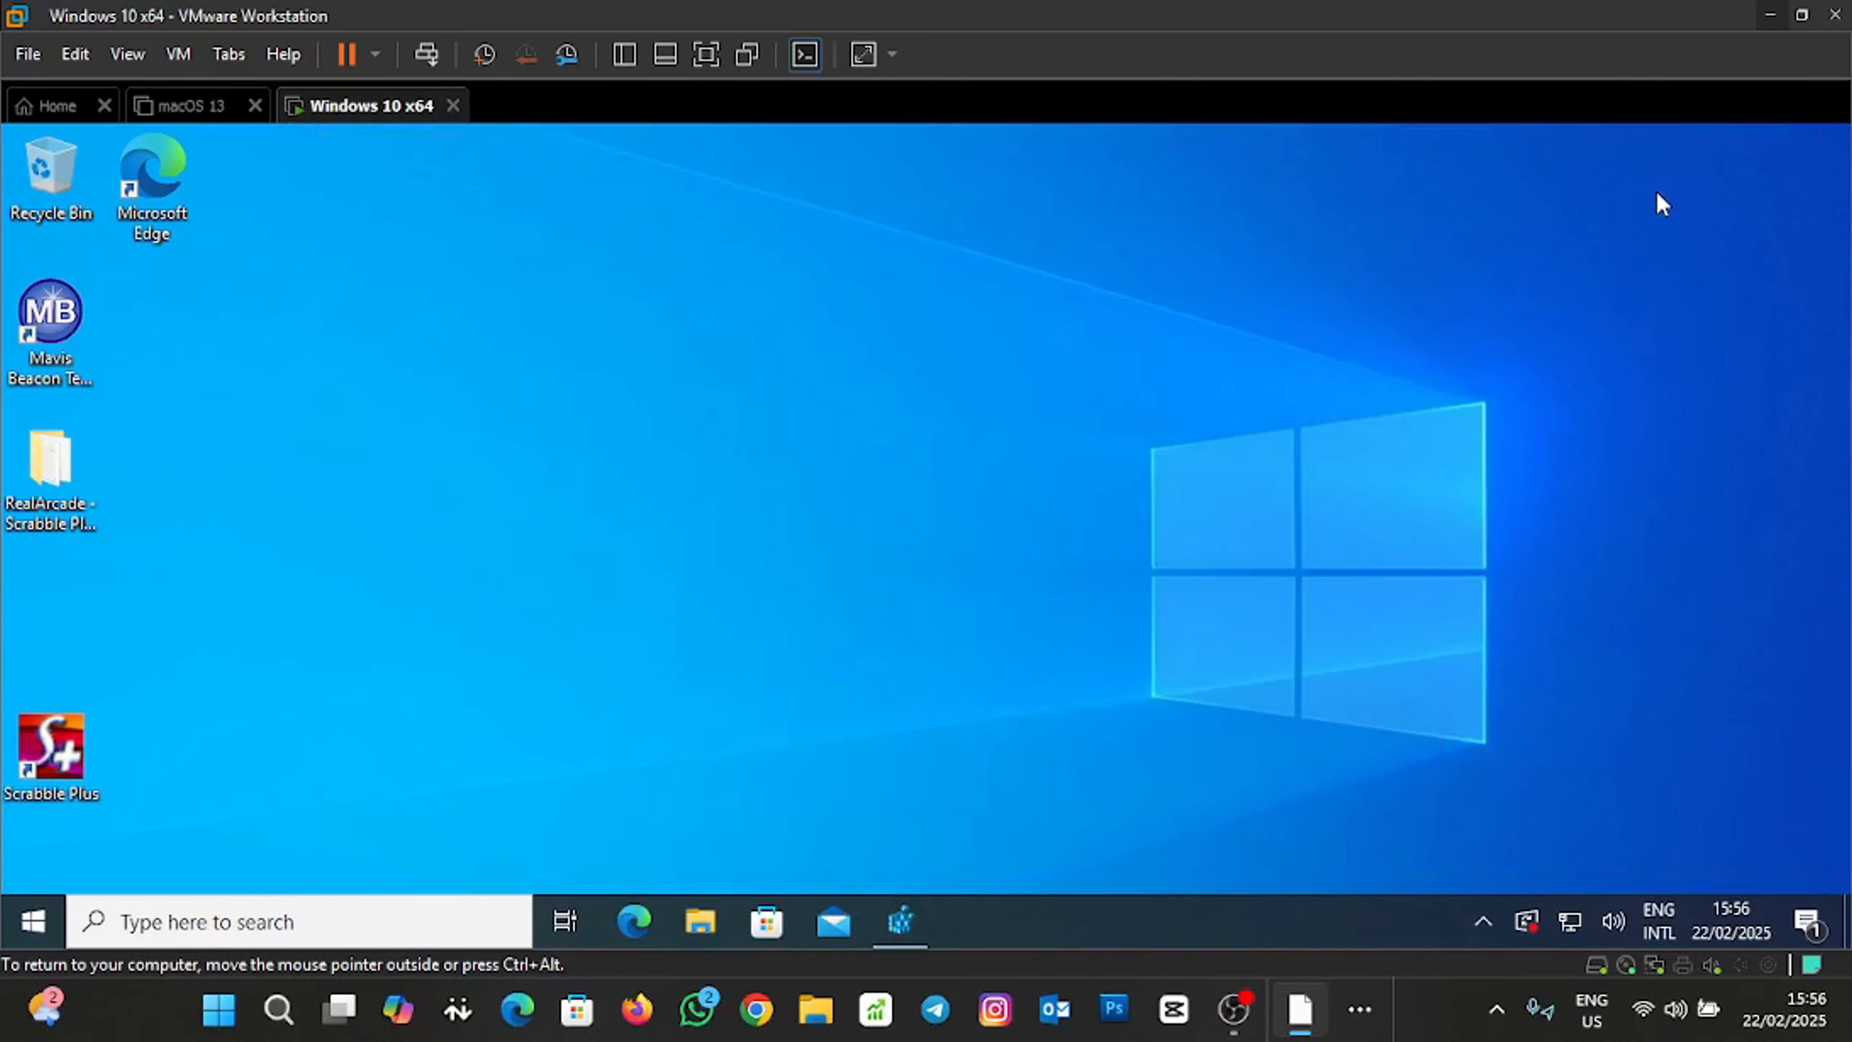
pyautogui.rightClick(997, 377)
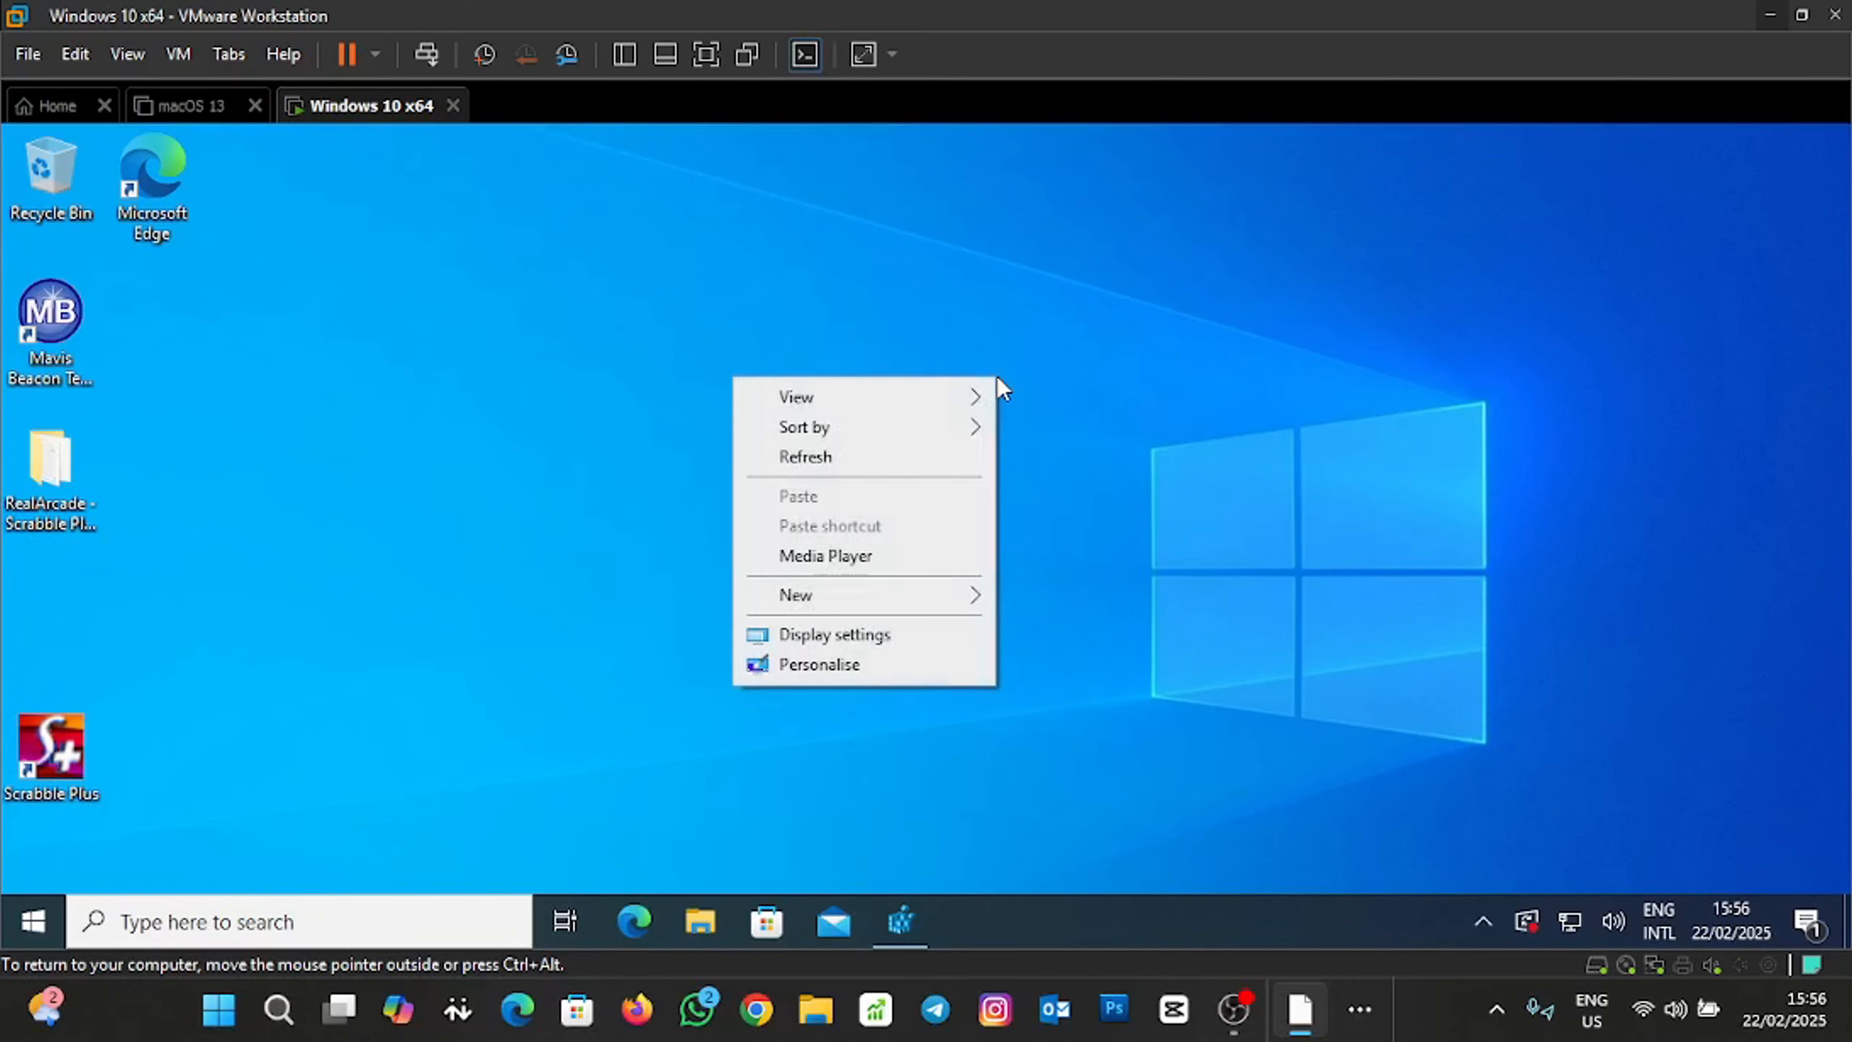
pyautogui.click(922, 557)
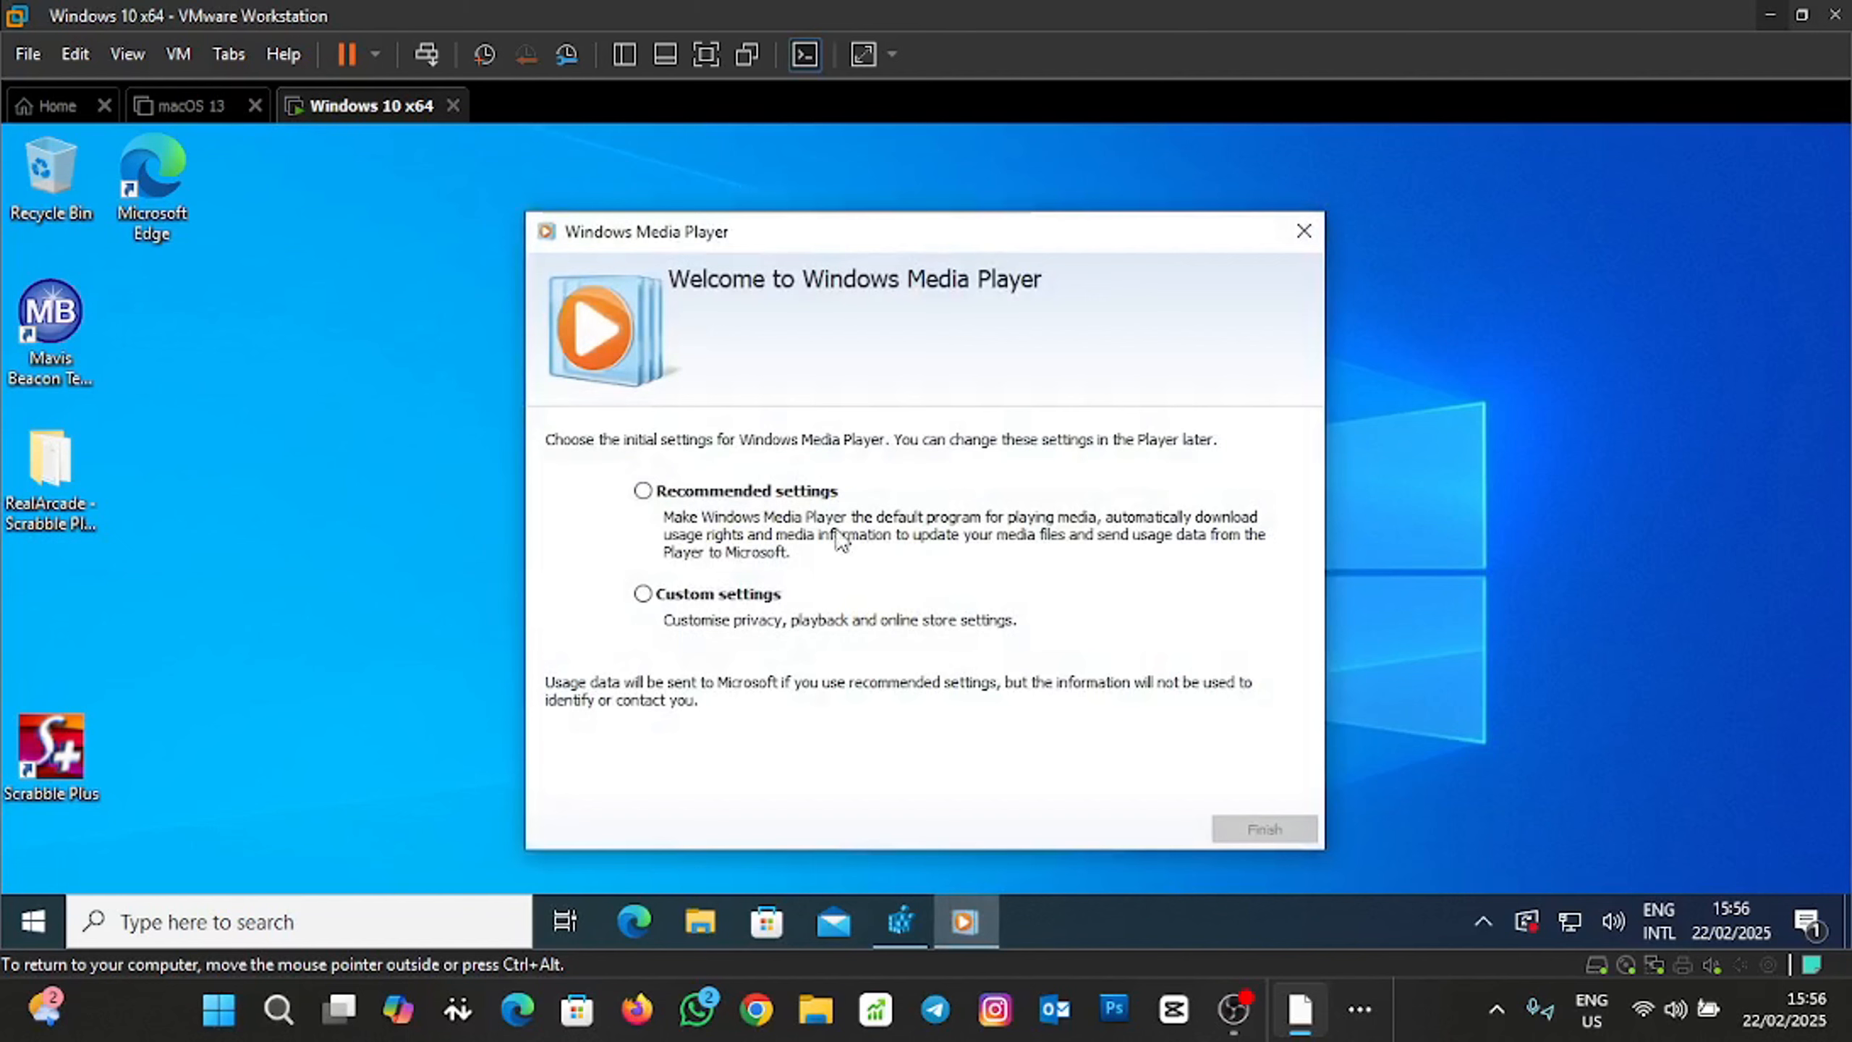
# Complete the Windows Media Player first-run setup with Recommended settings and close the player.
pyautogui.click(700, 496)
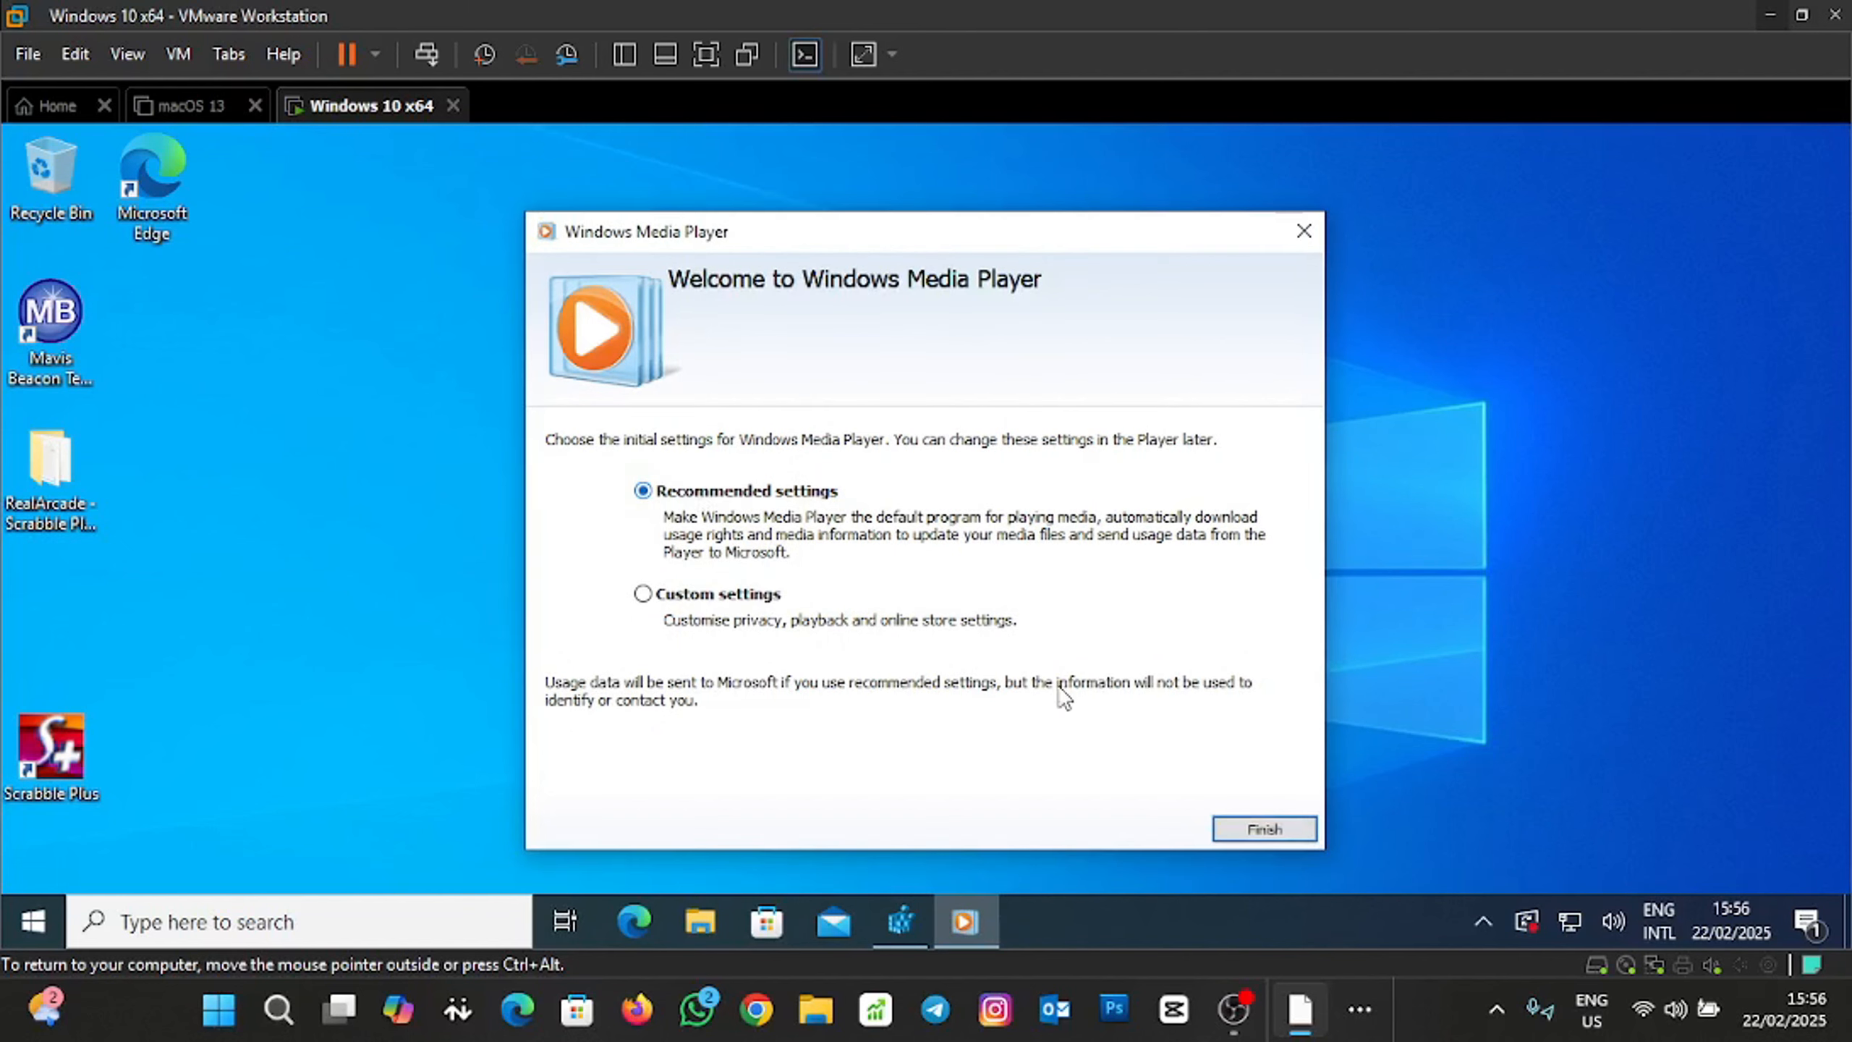
pyautogui.click(1249, 822)
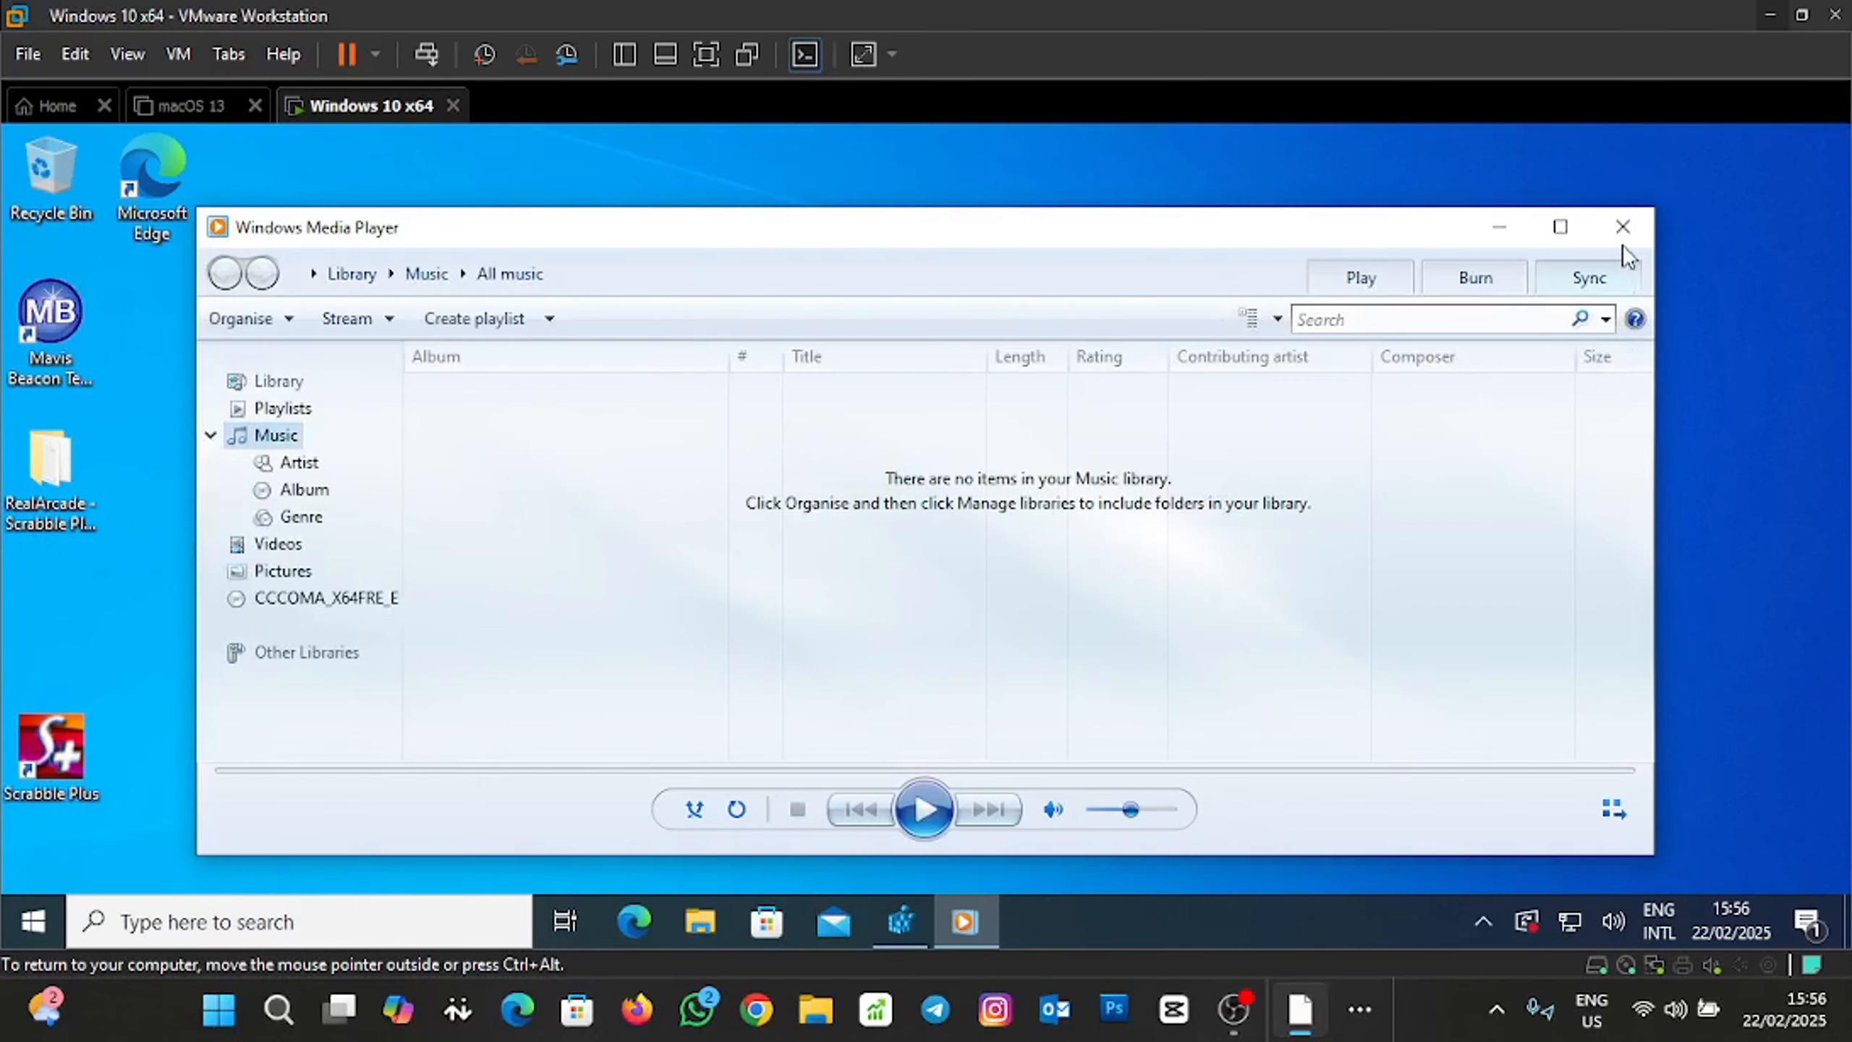
pyautogui.click(1621, 227)
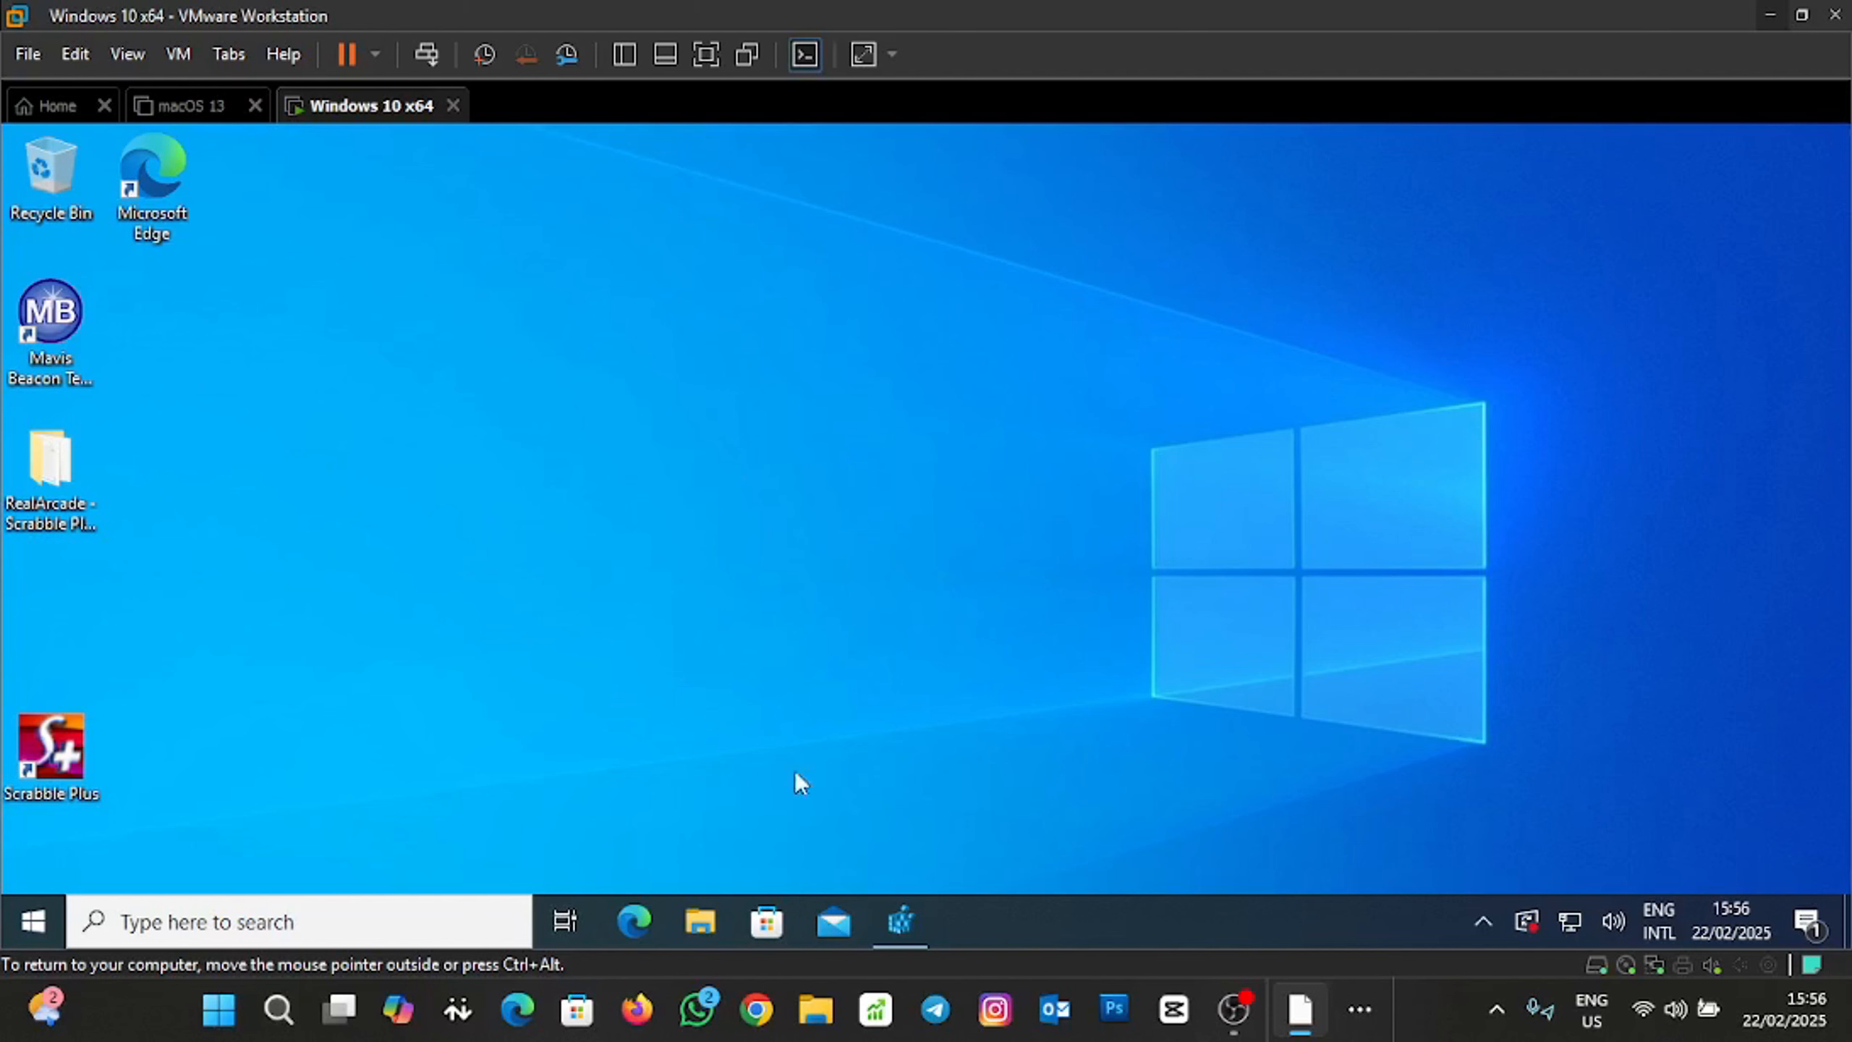
# In Registry Editor, create a new key named Scrabble Plus under Directory\Background\shell.
pyautogui.click(897, 924)
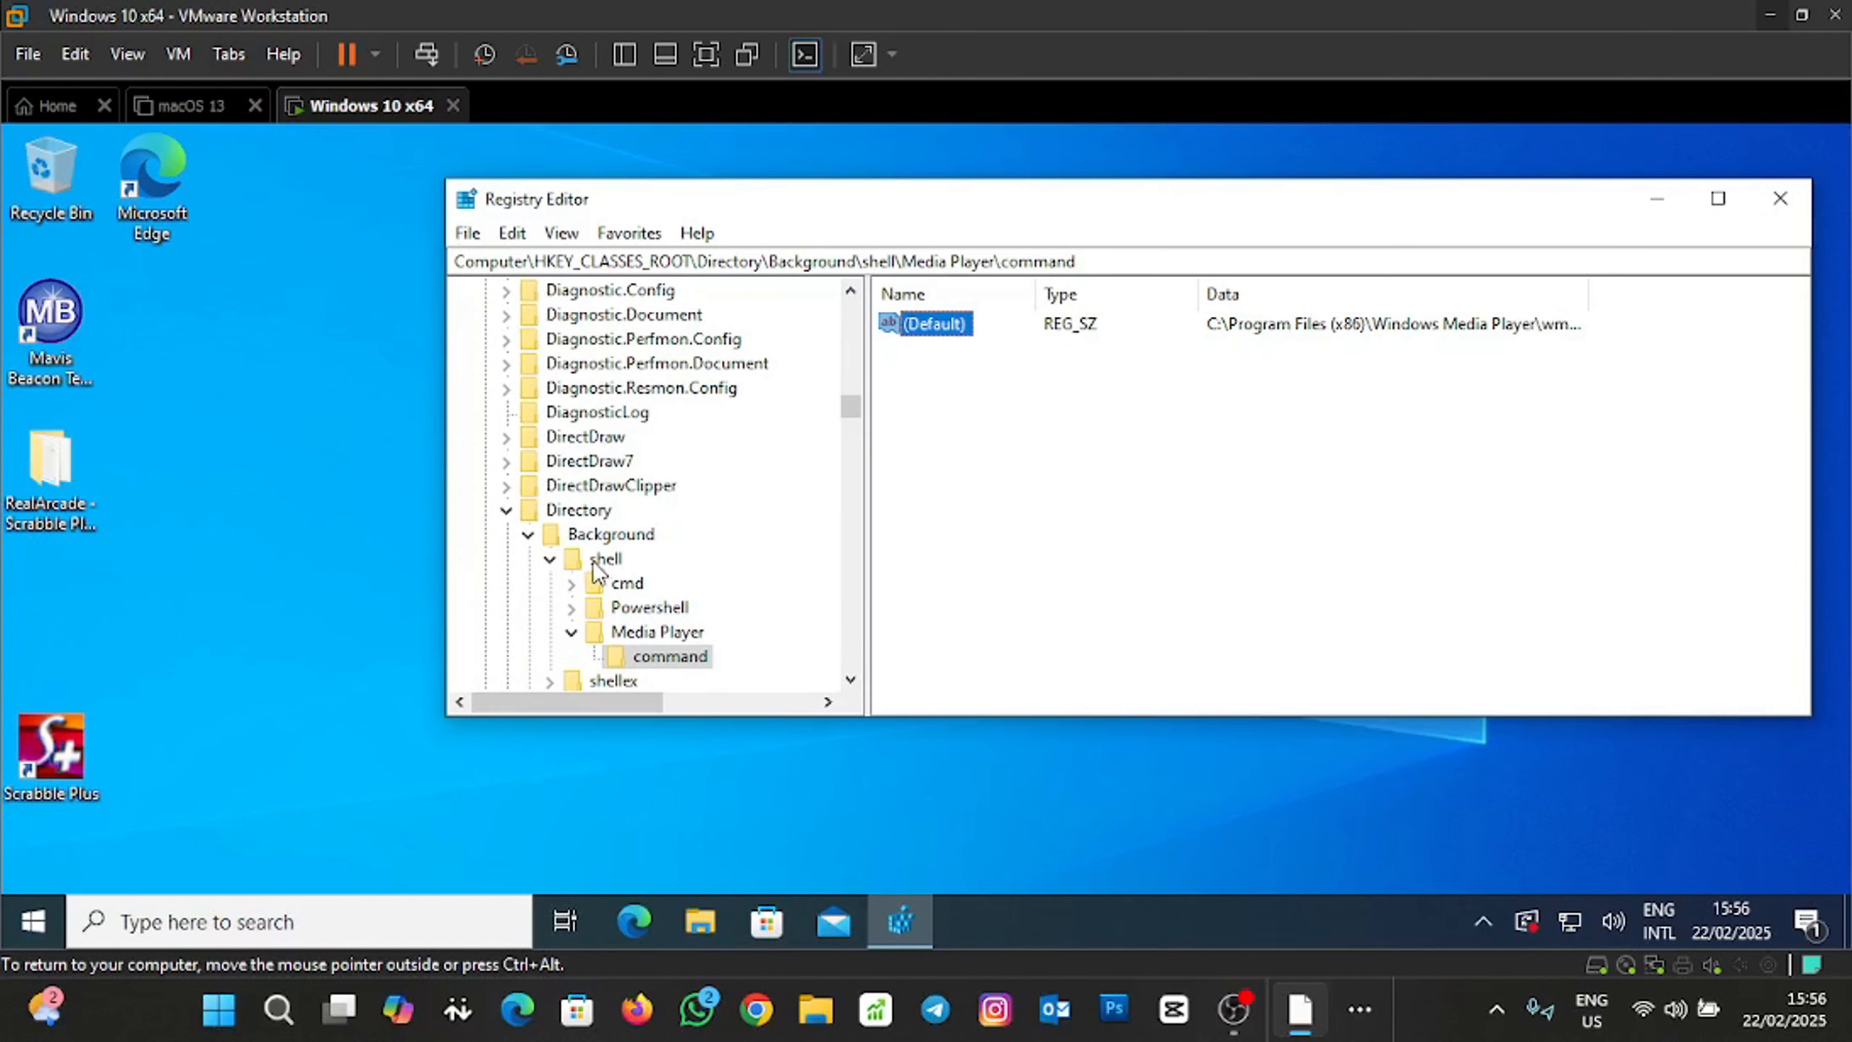
pyautogui.click(604, 559)
pyautogui.rightClick(593, 565)
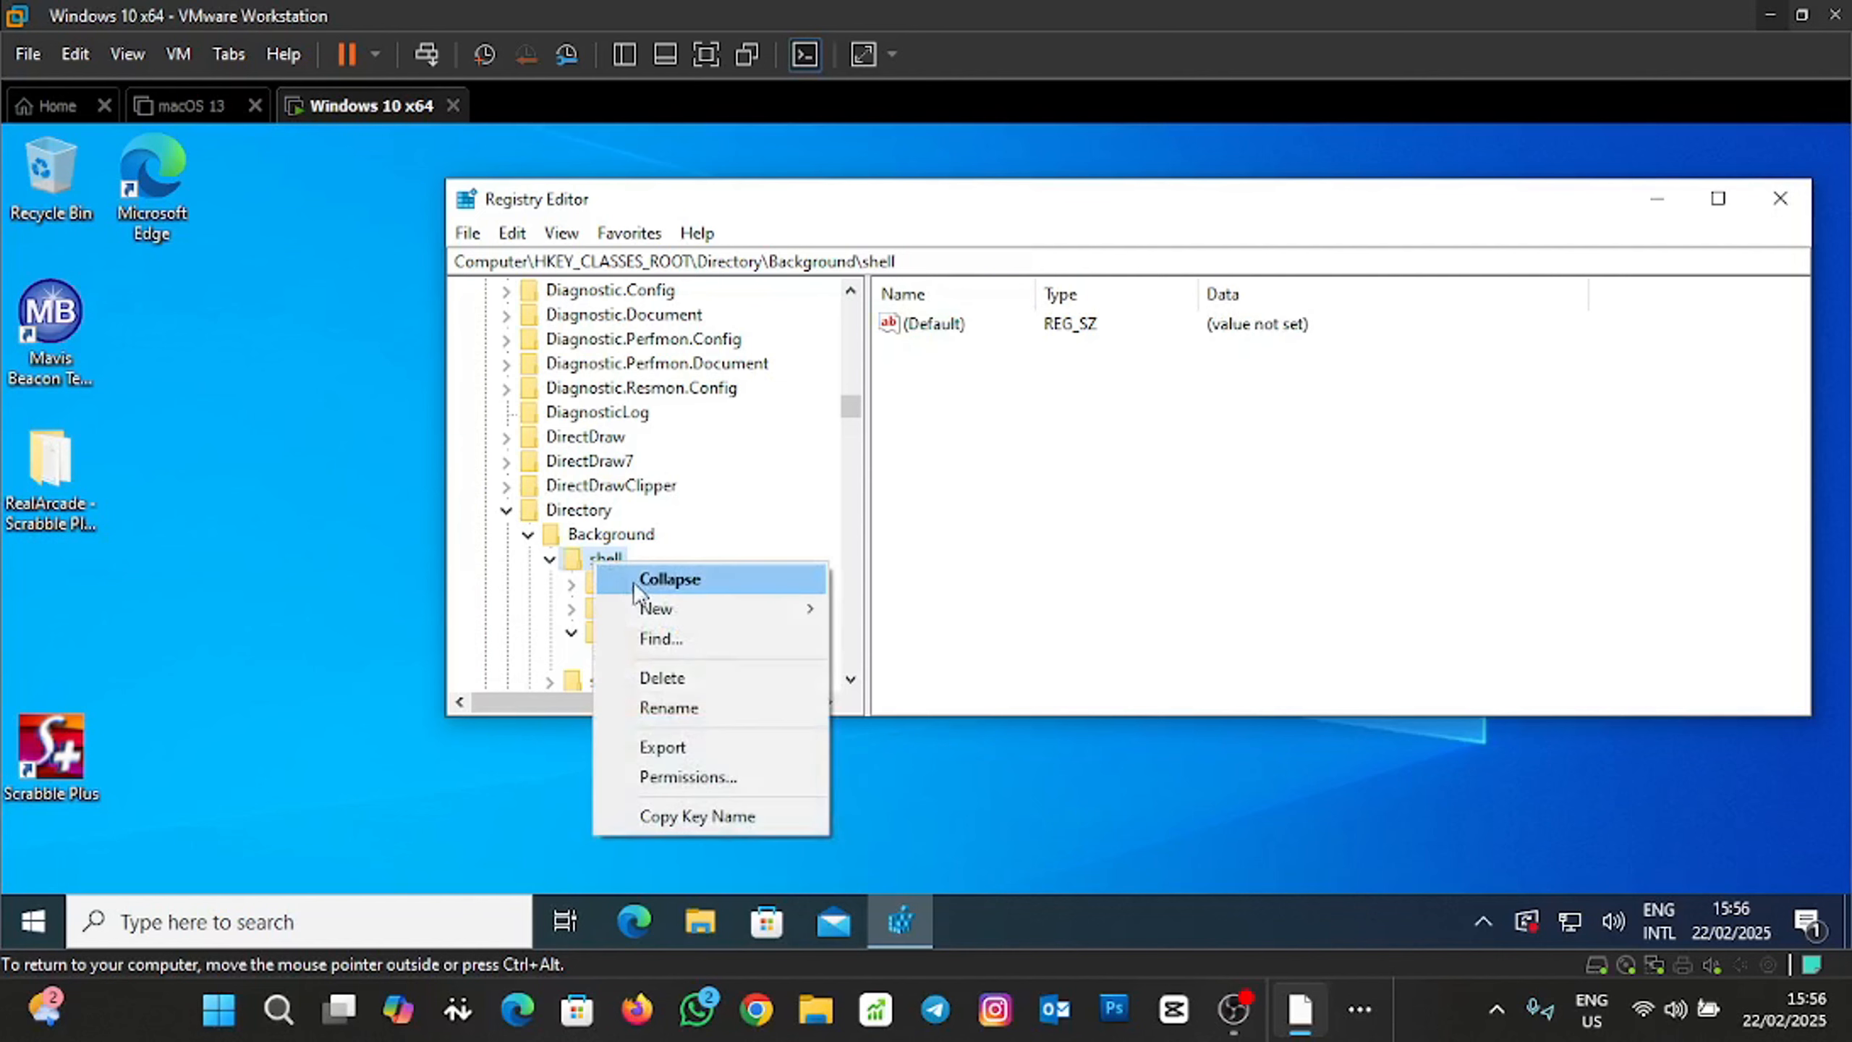
pyautogui.moveTo(666, 608)
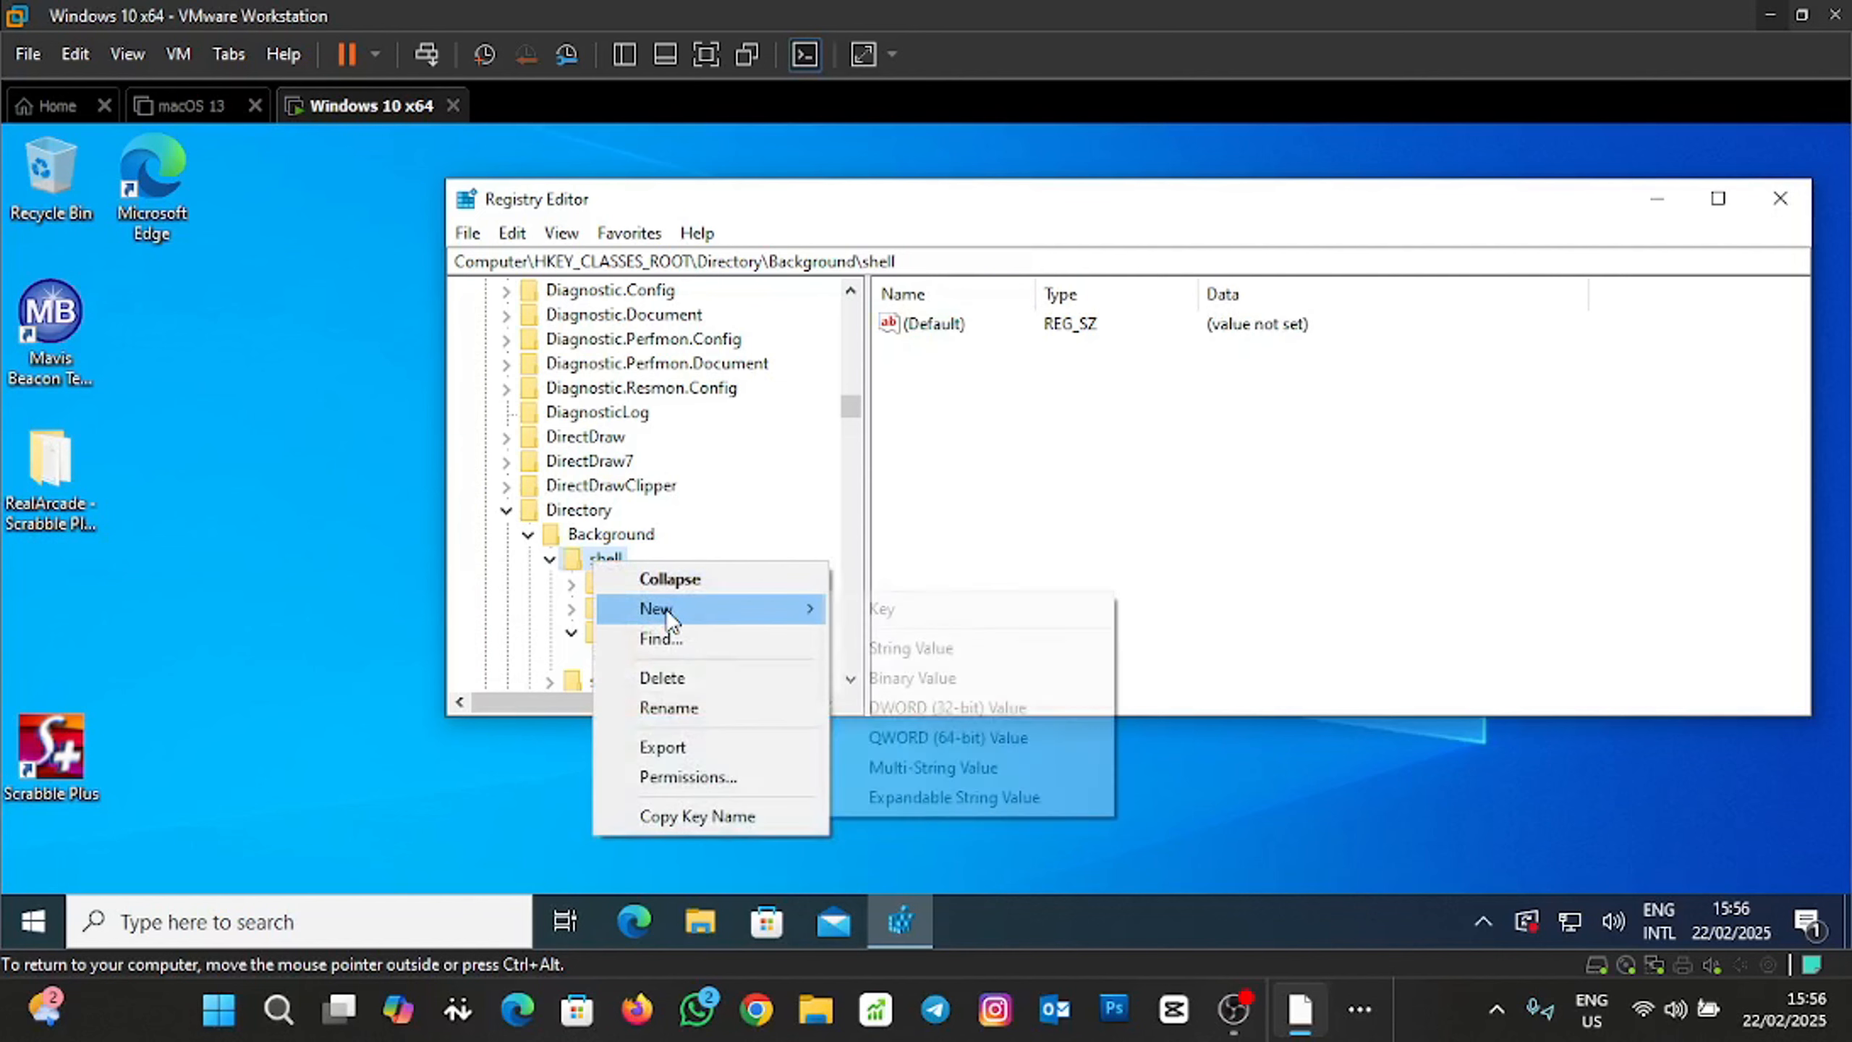
pyautogui.click(881, 608)
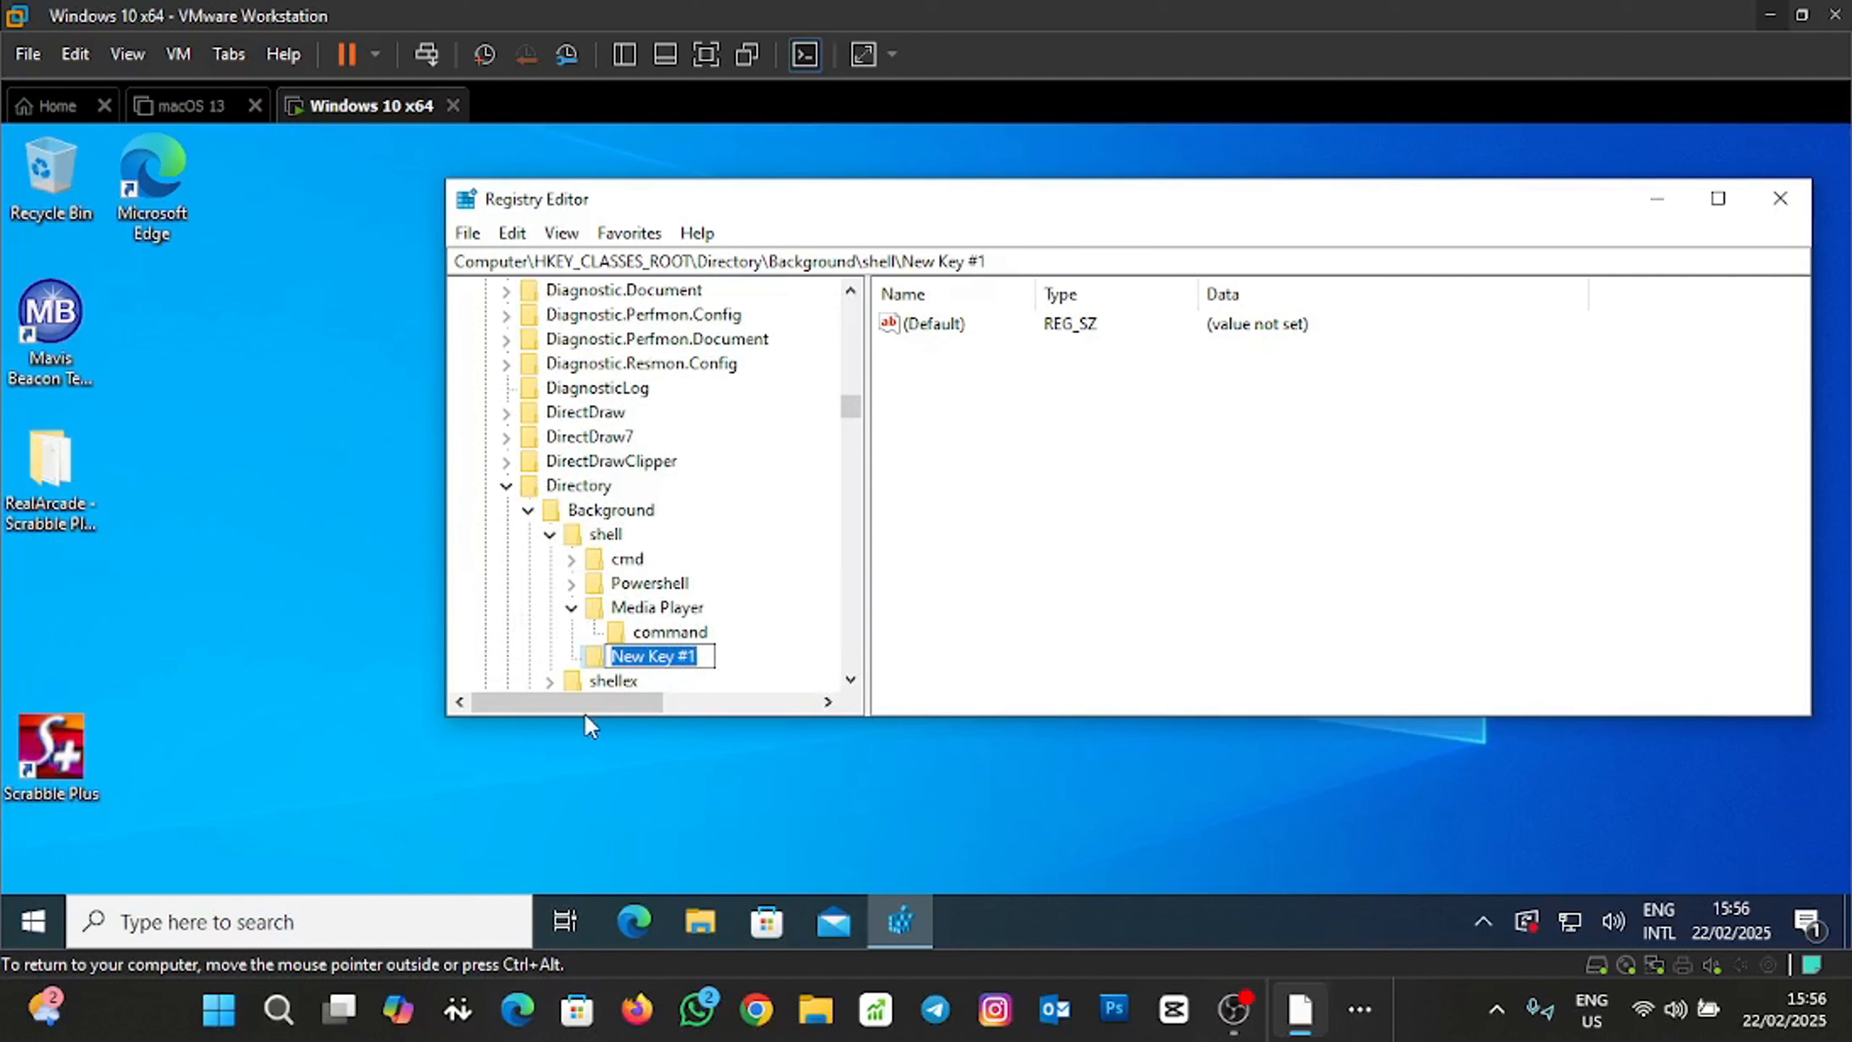
pyautogui.write('Scrab')
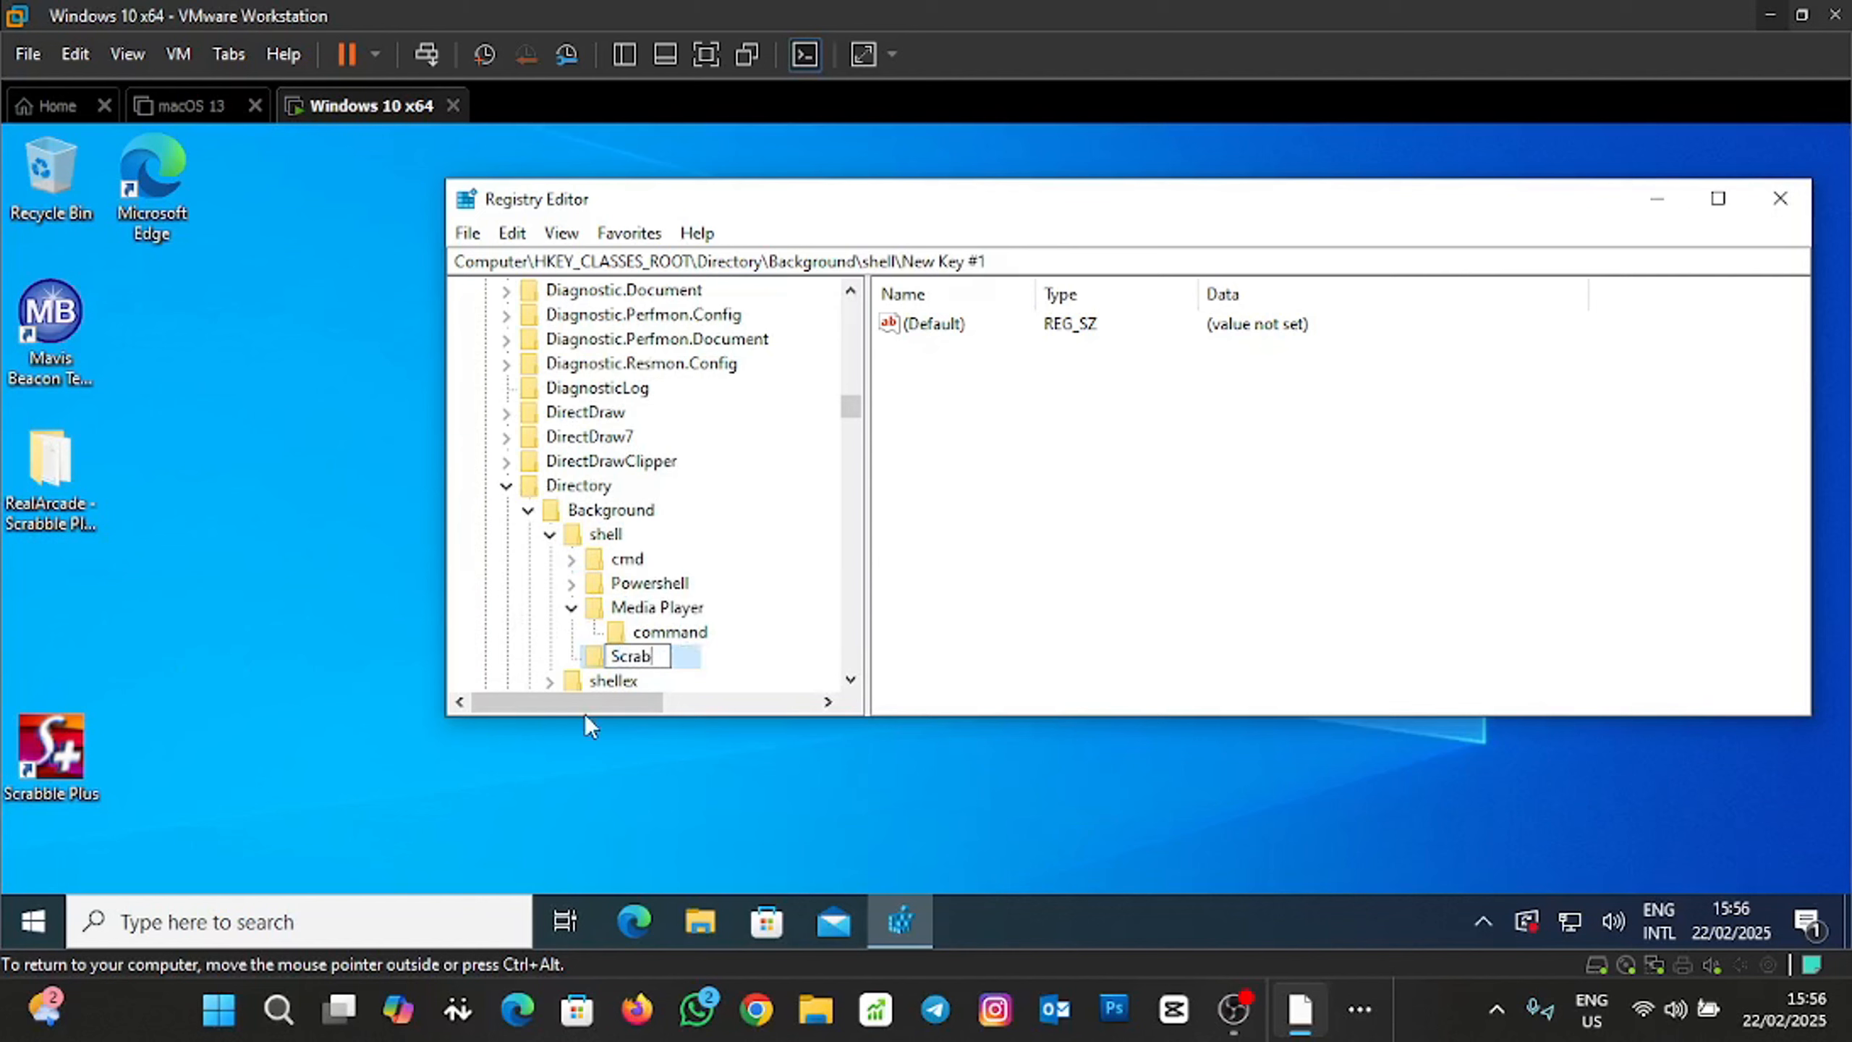
pyautogui.write('ble Plus')
pyautogui.press('Return')
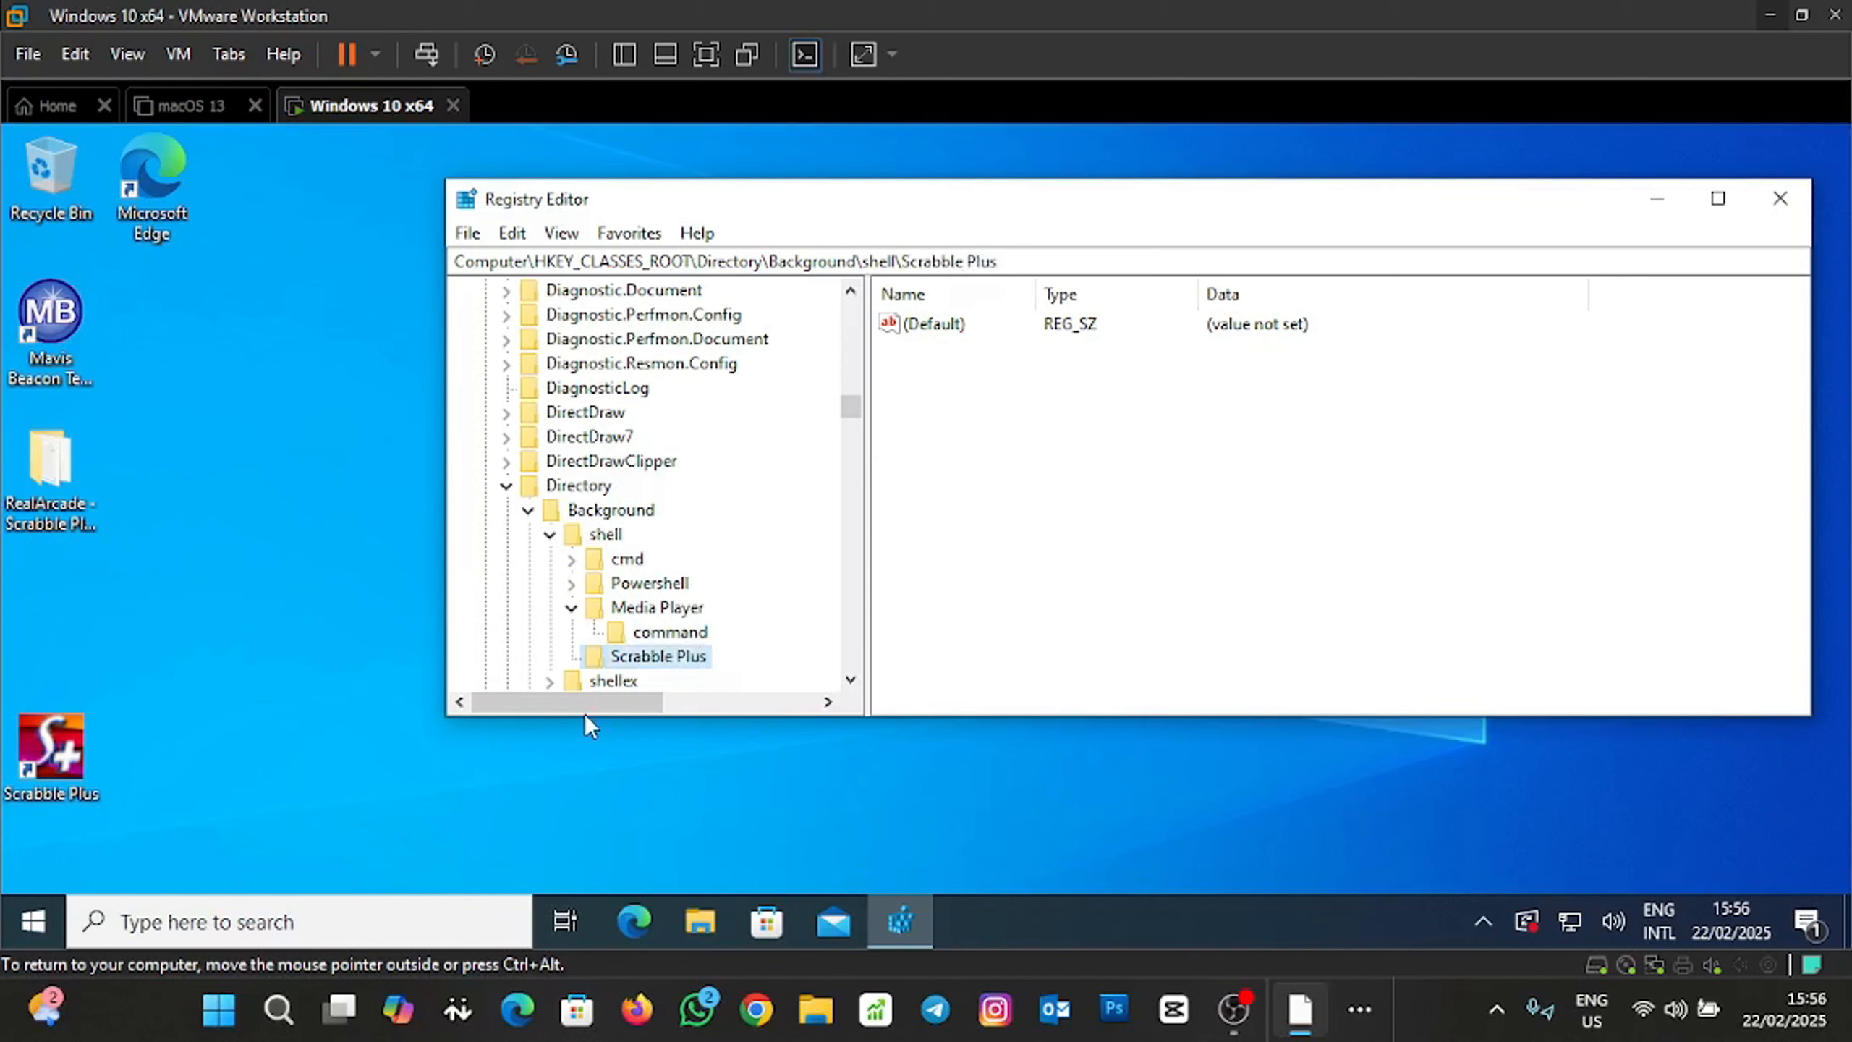
# Create a subkey named Command under the Scrabble Plus key.
pyautogui.rightClick(657, 657)
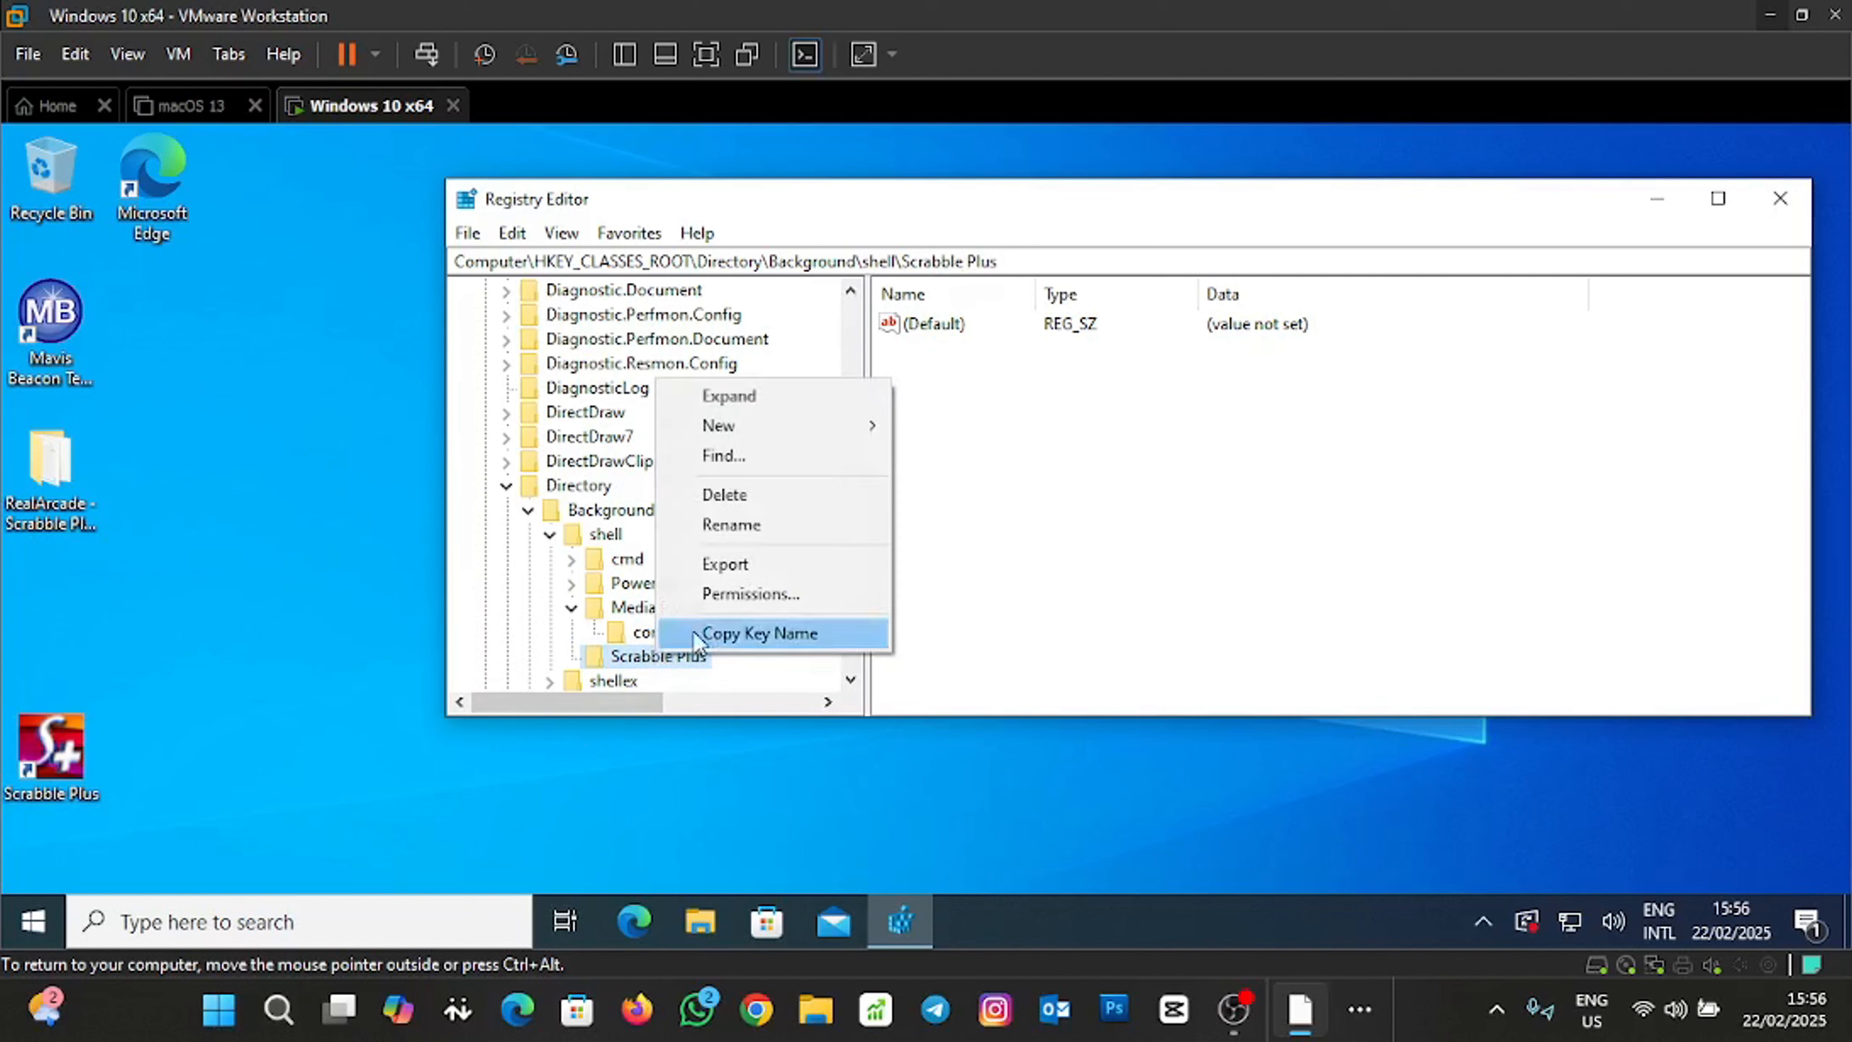
pyautogui.moveTo(780, 423)
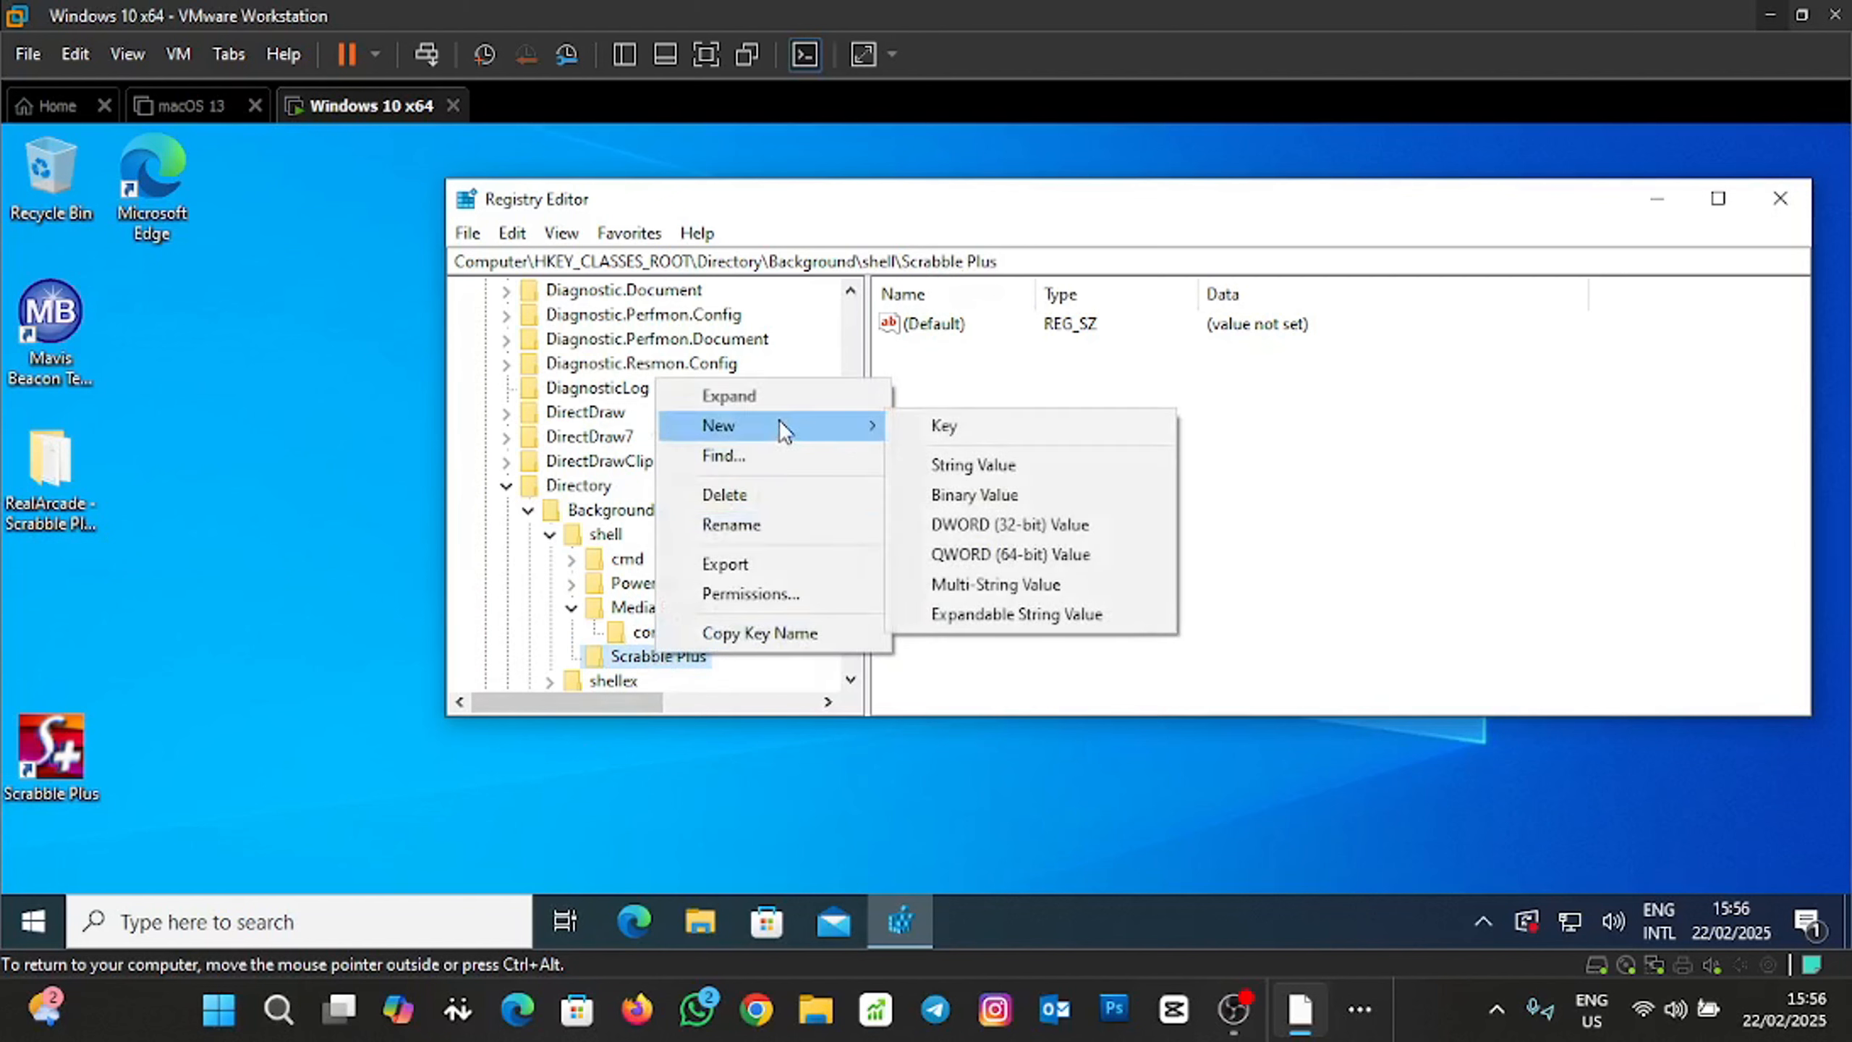
pyautogui.click(941, 424)
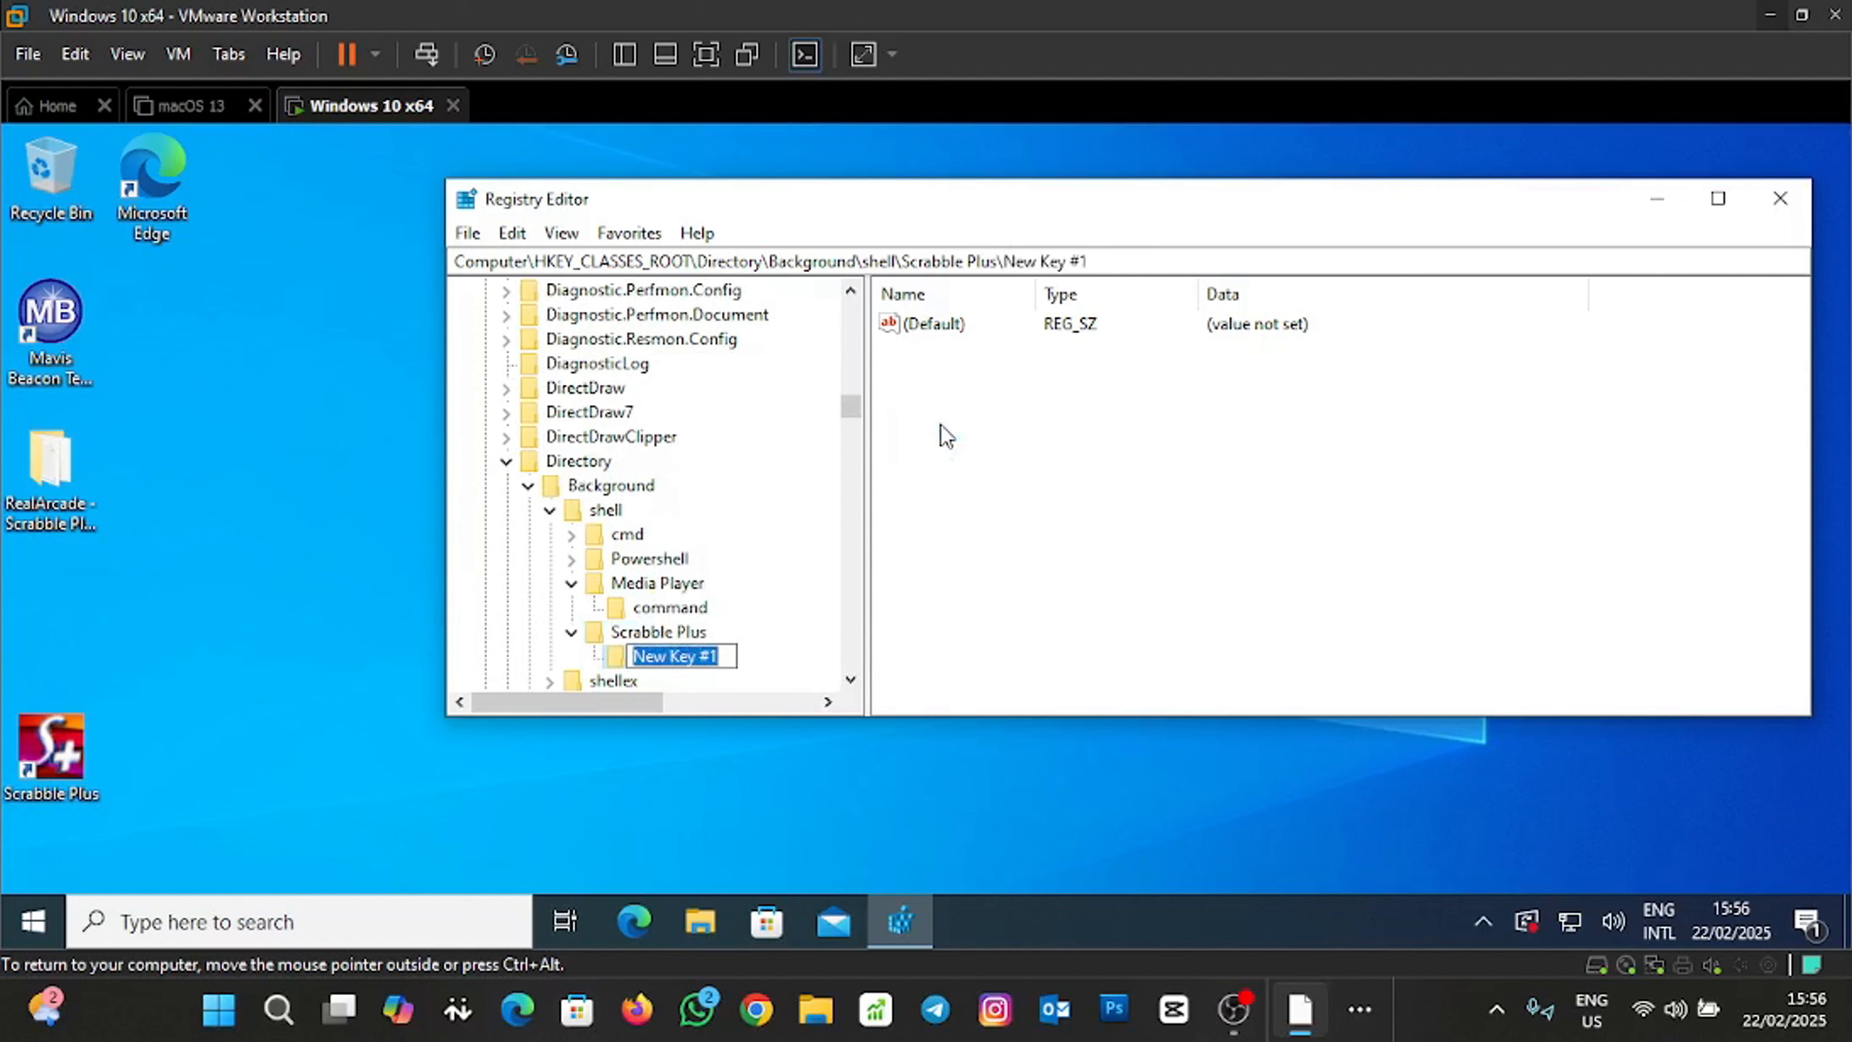
pyautogui.write('Command')
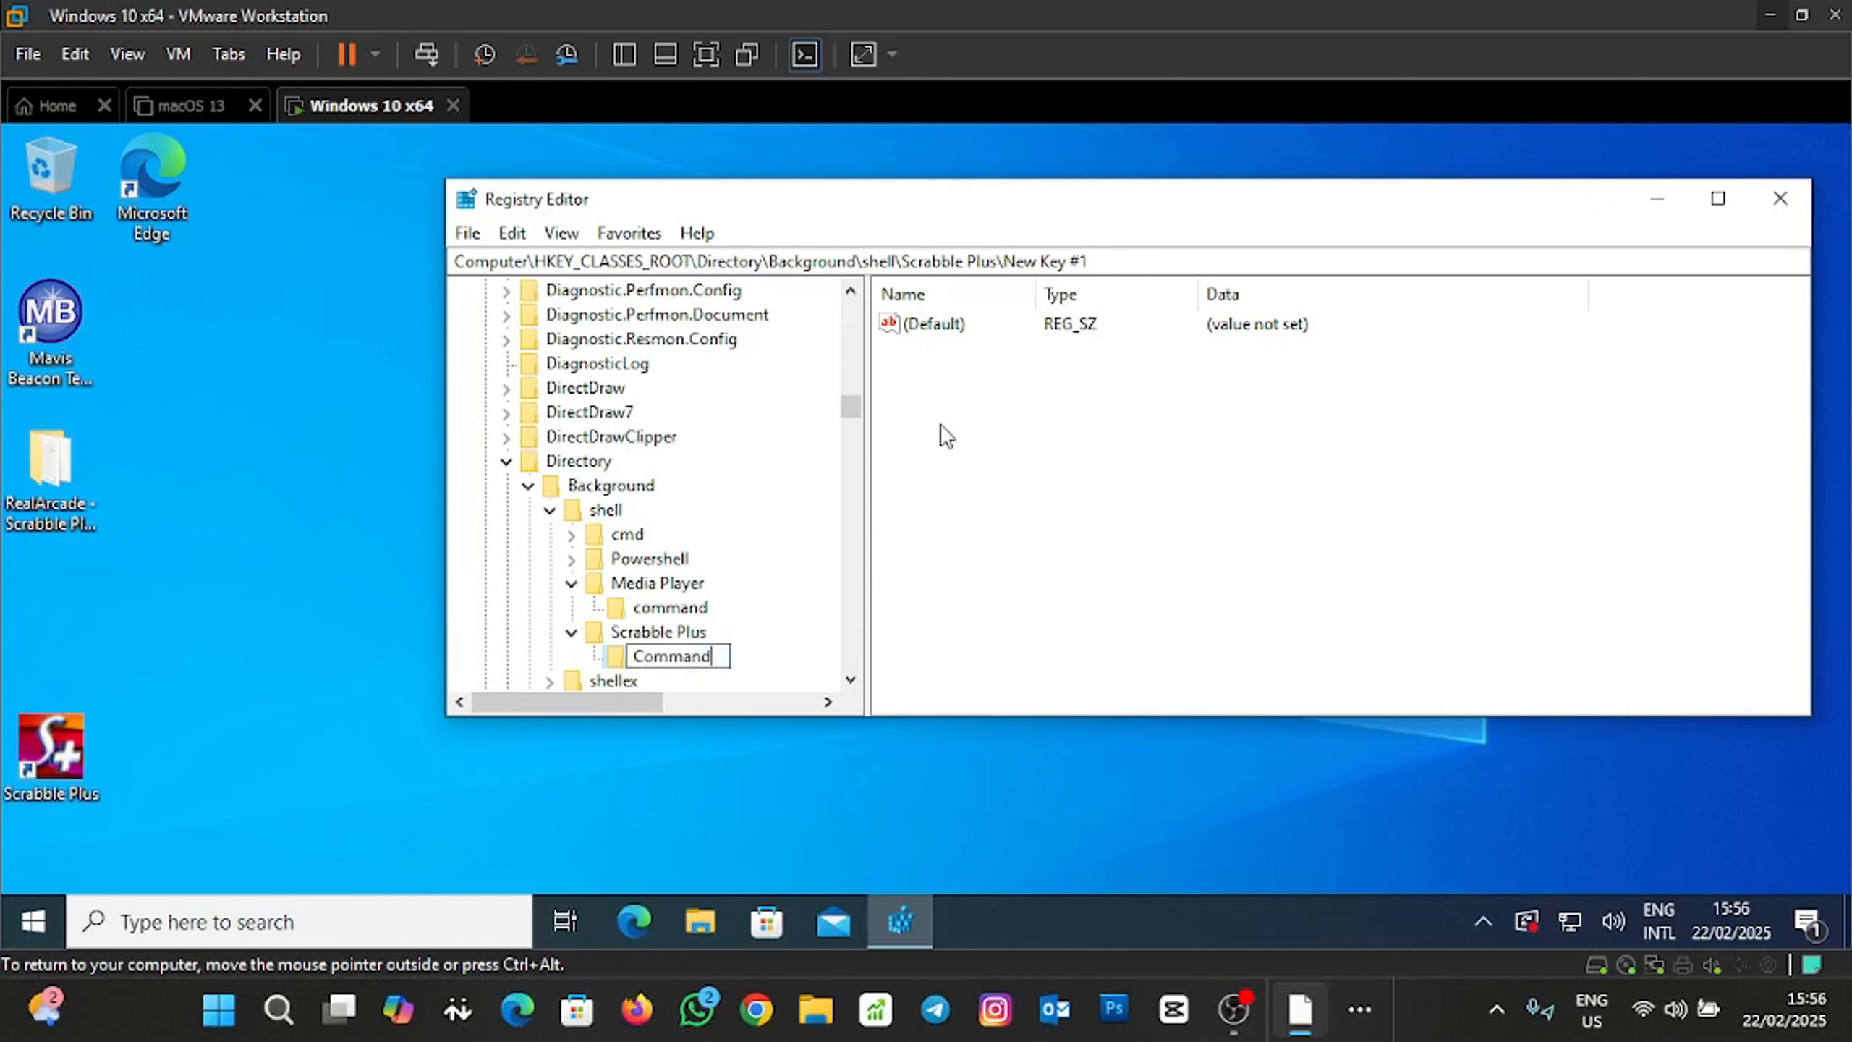
pyautogui.press('Return')
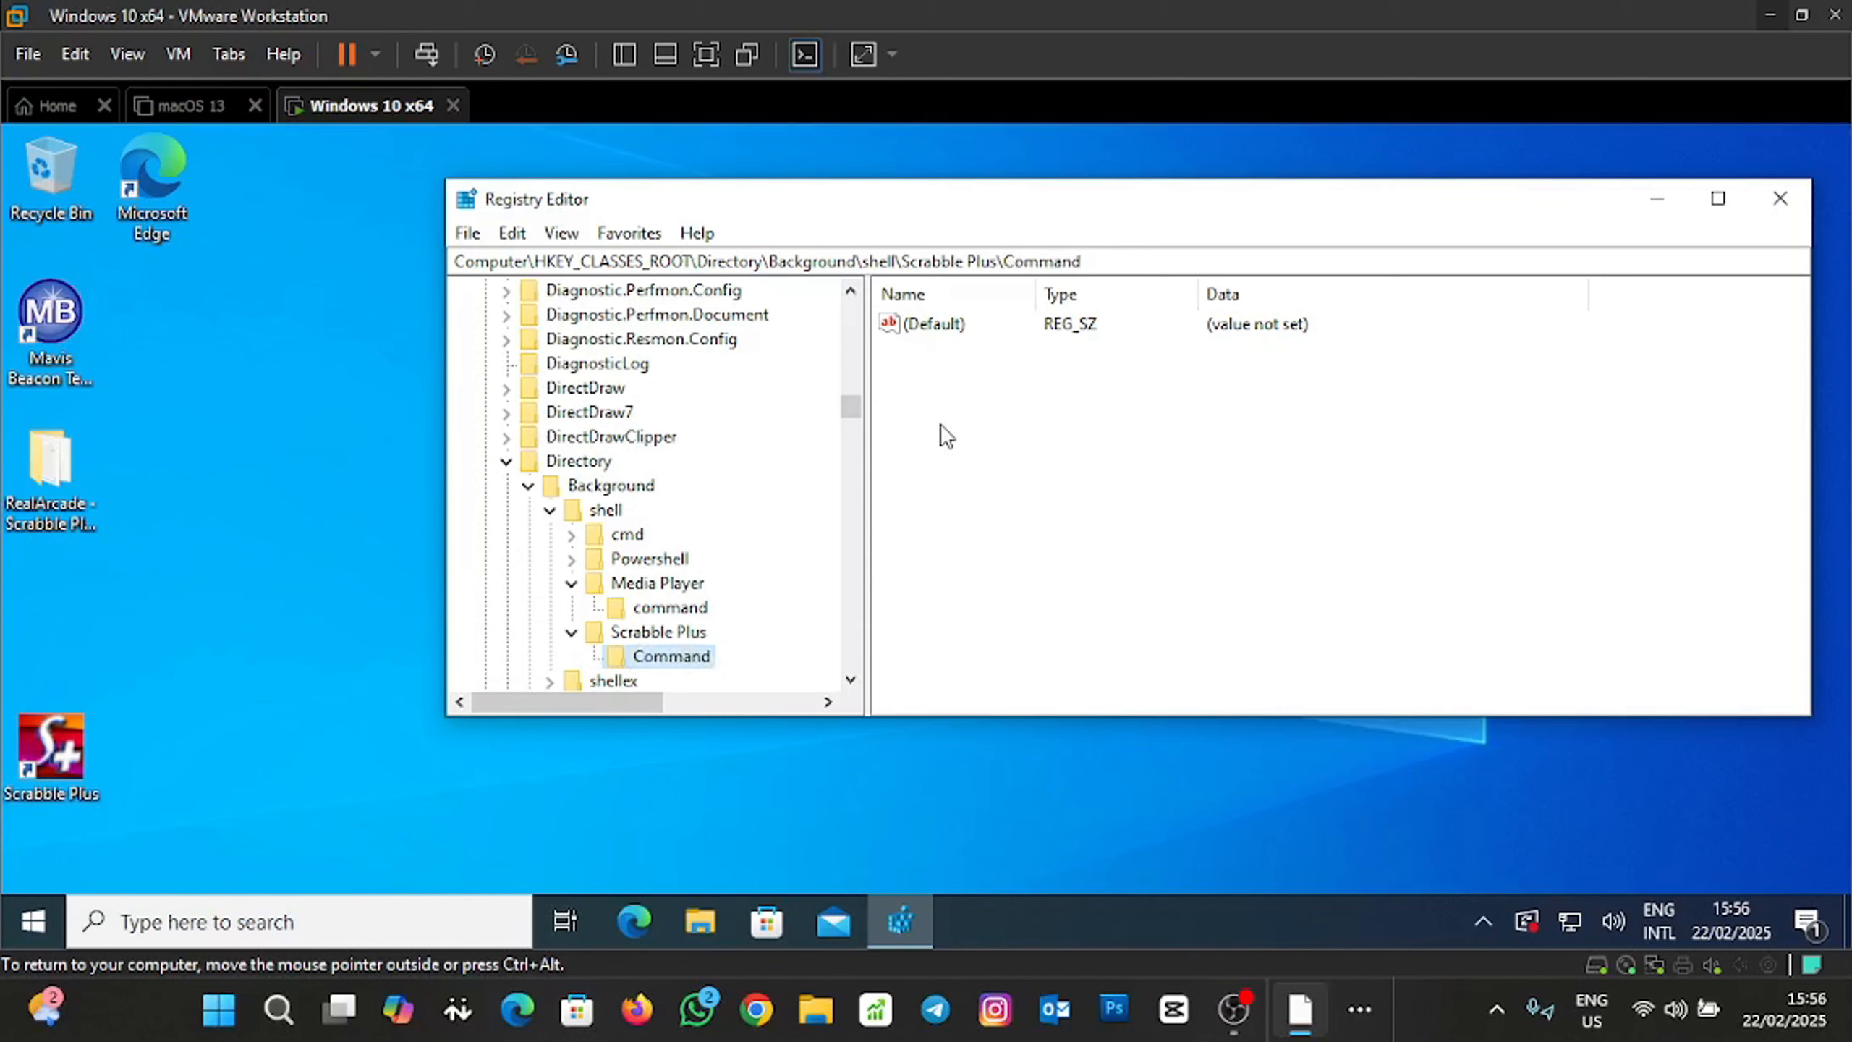
# Open the Command key's default value for editing, and in File Explorer select the SCRABBLE PLUS application in C:\Program Files (x86)\Games\Scrabble Plus.
pyautogui.doubleClick(930, 324)
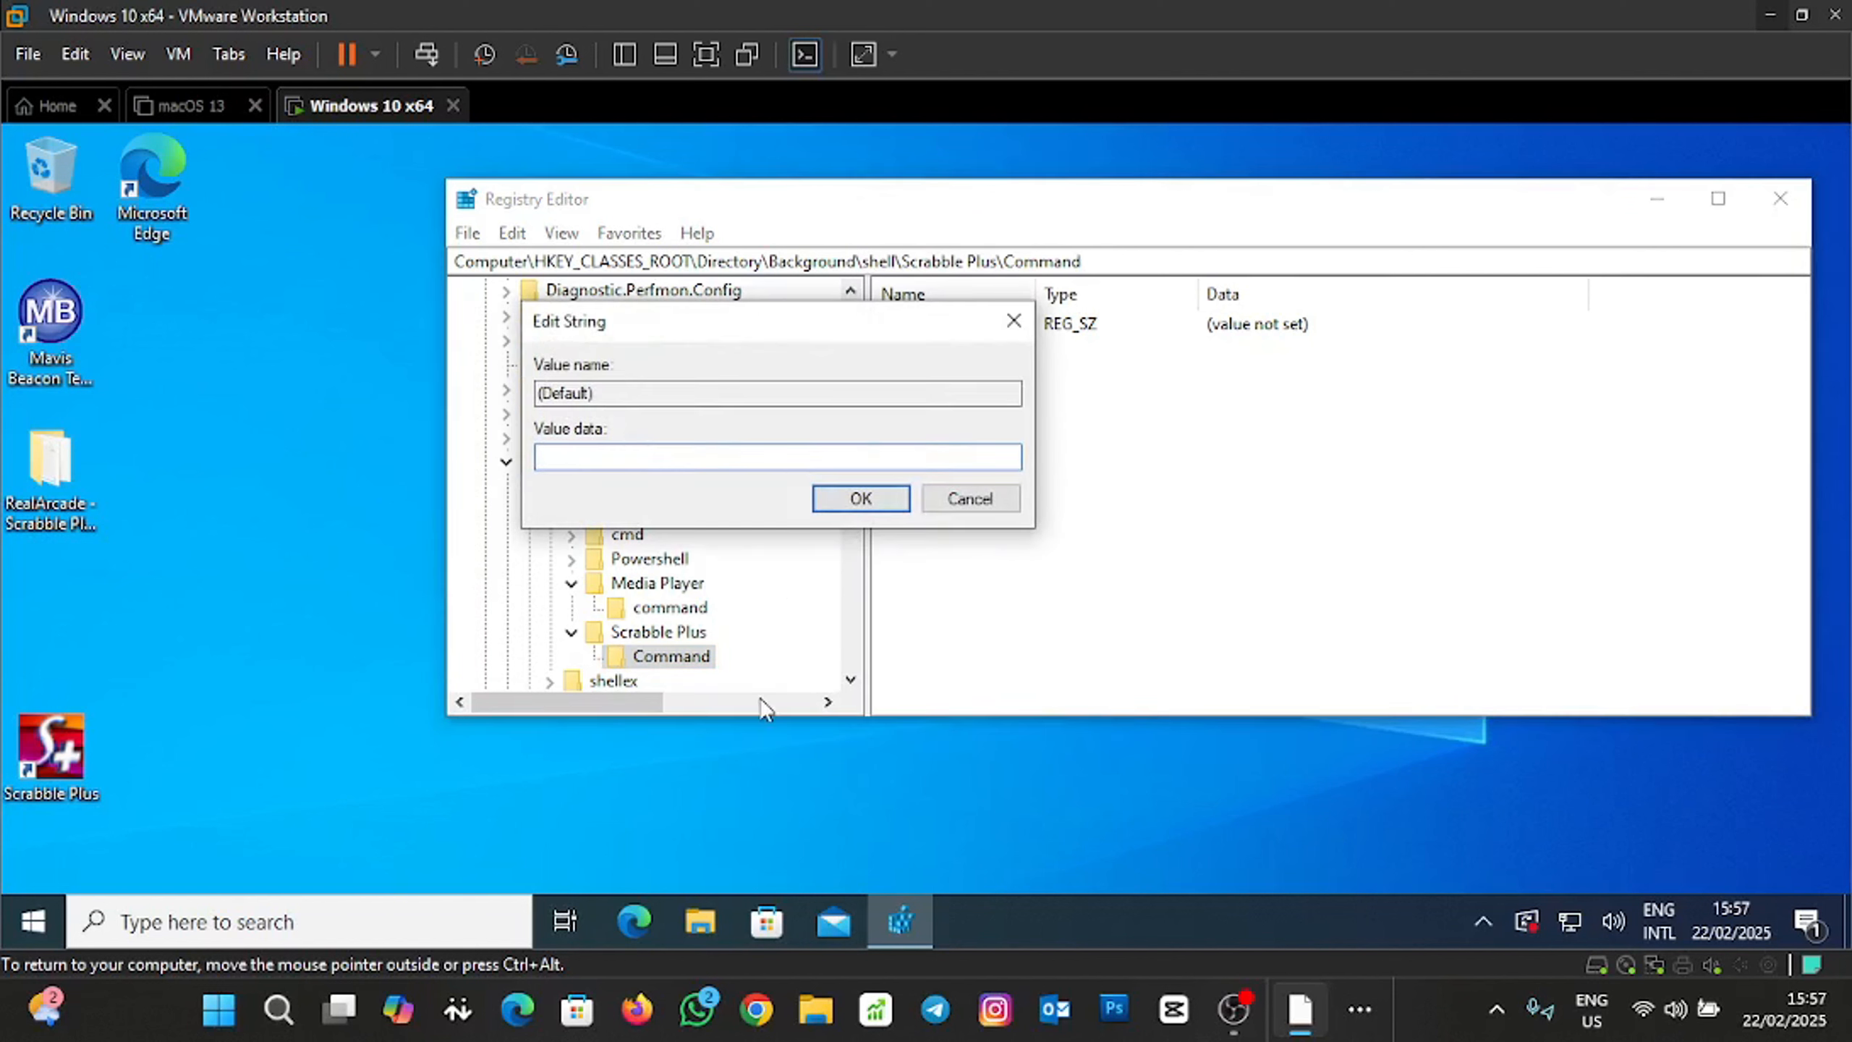
pyautogui.click(702, 921)
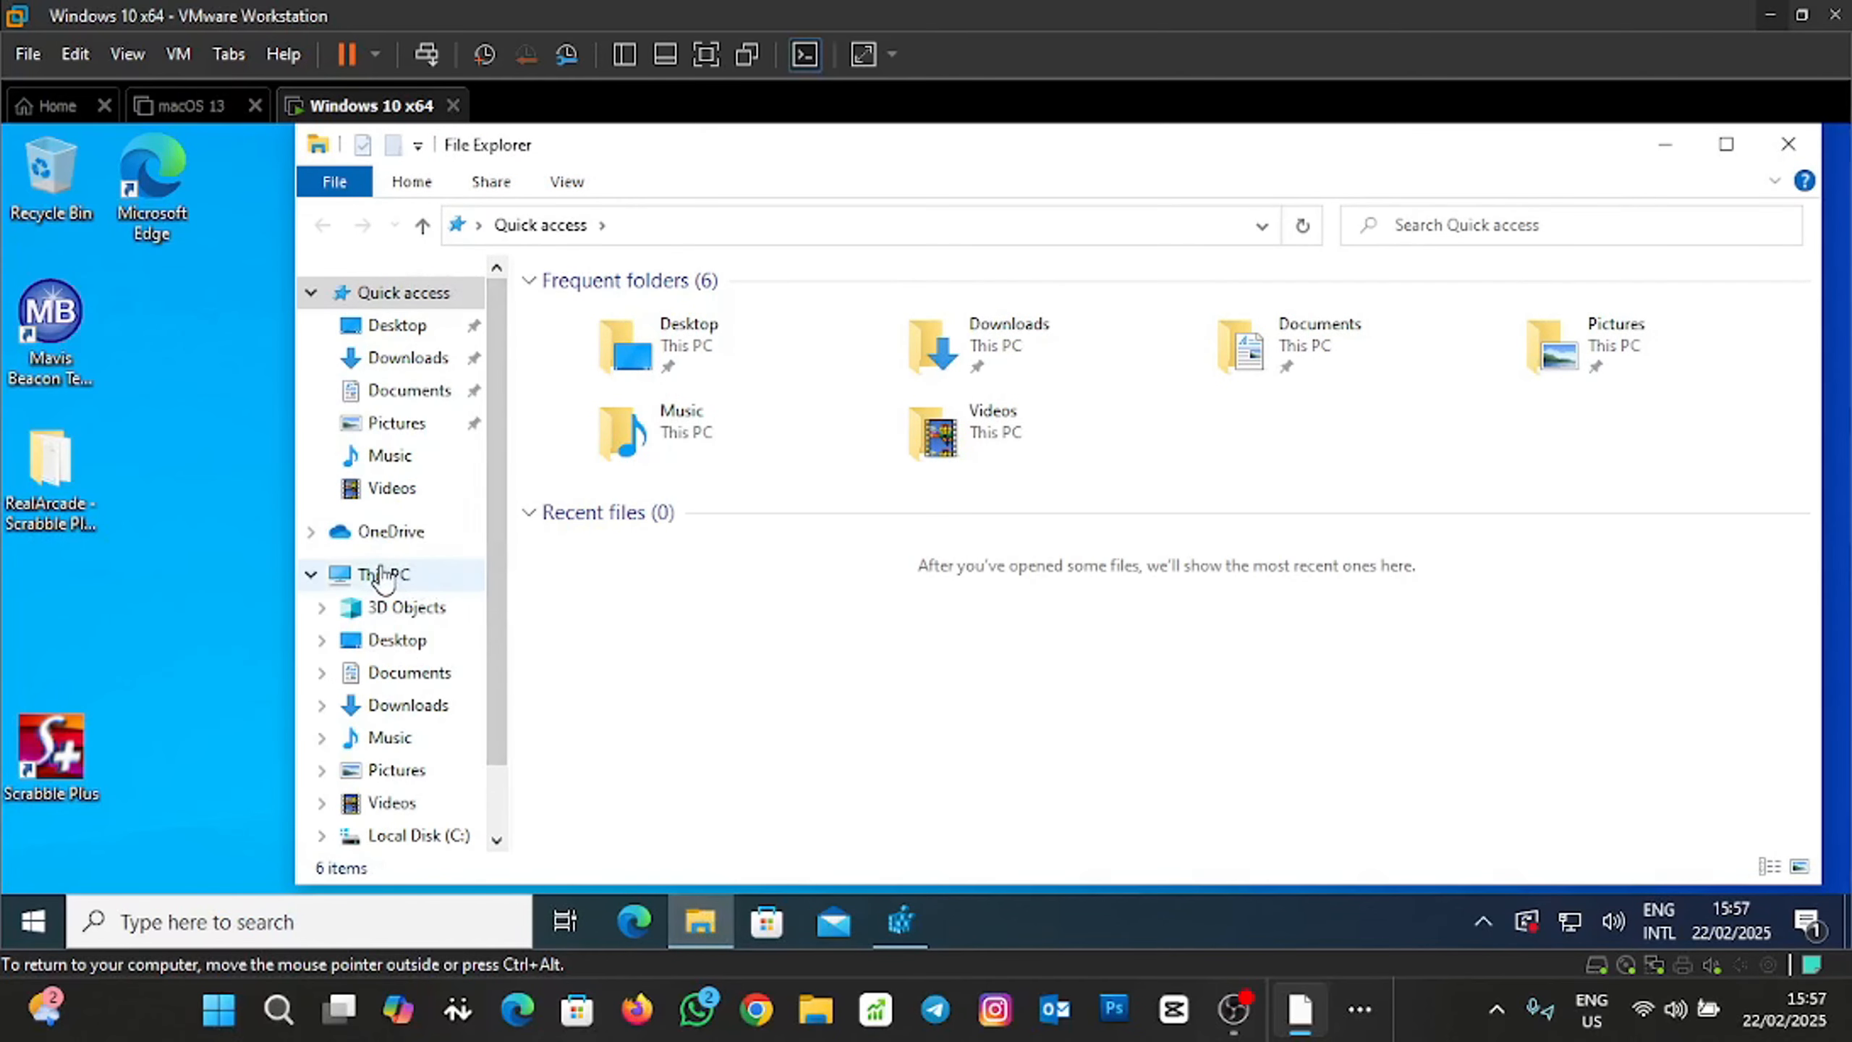
pyautogui.click(417, 836)
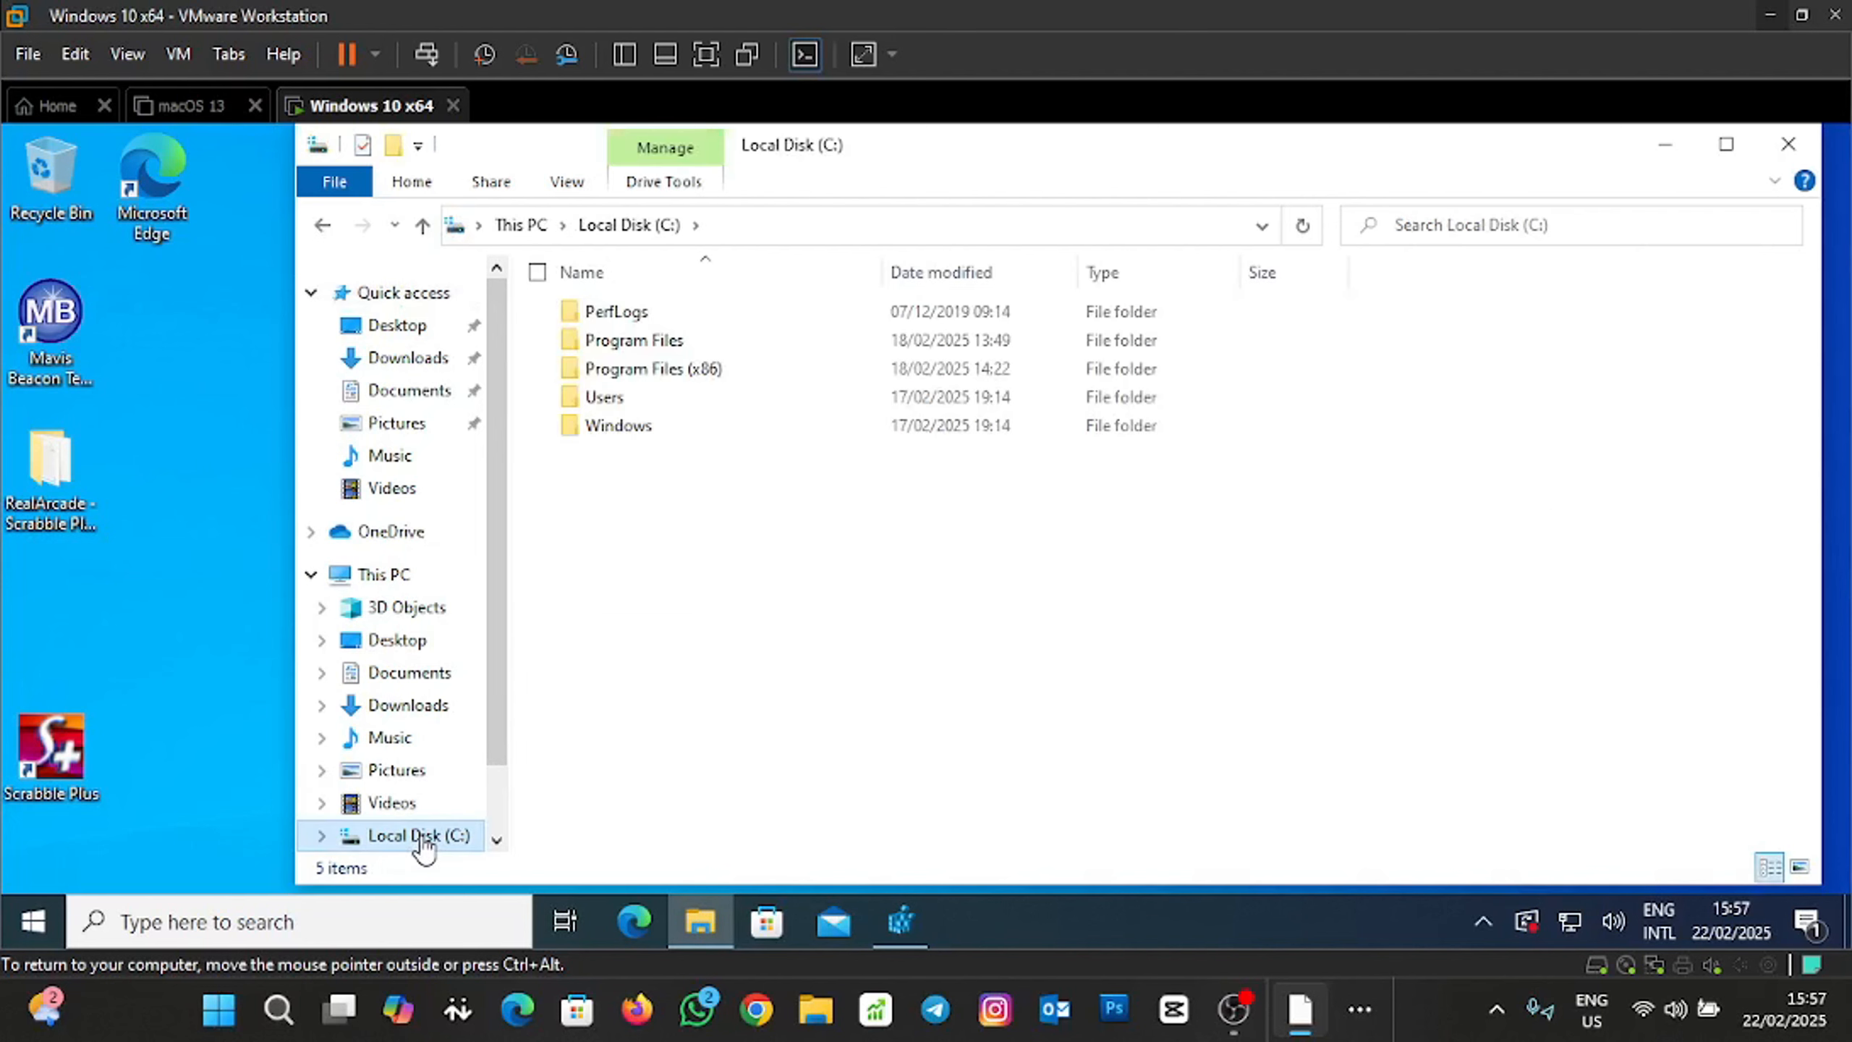
pyautogui.doubleClick(662, 368)
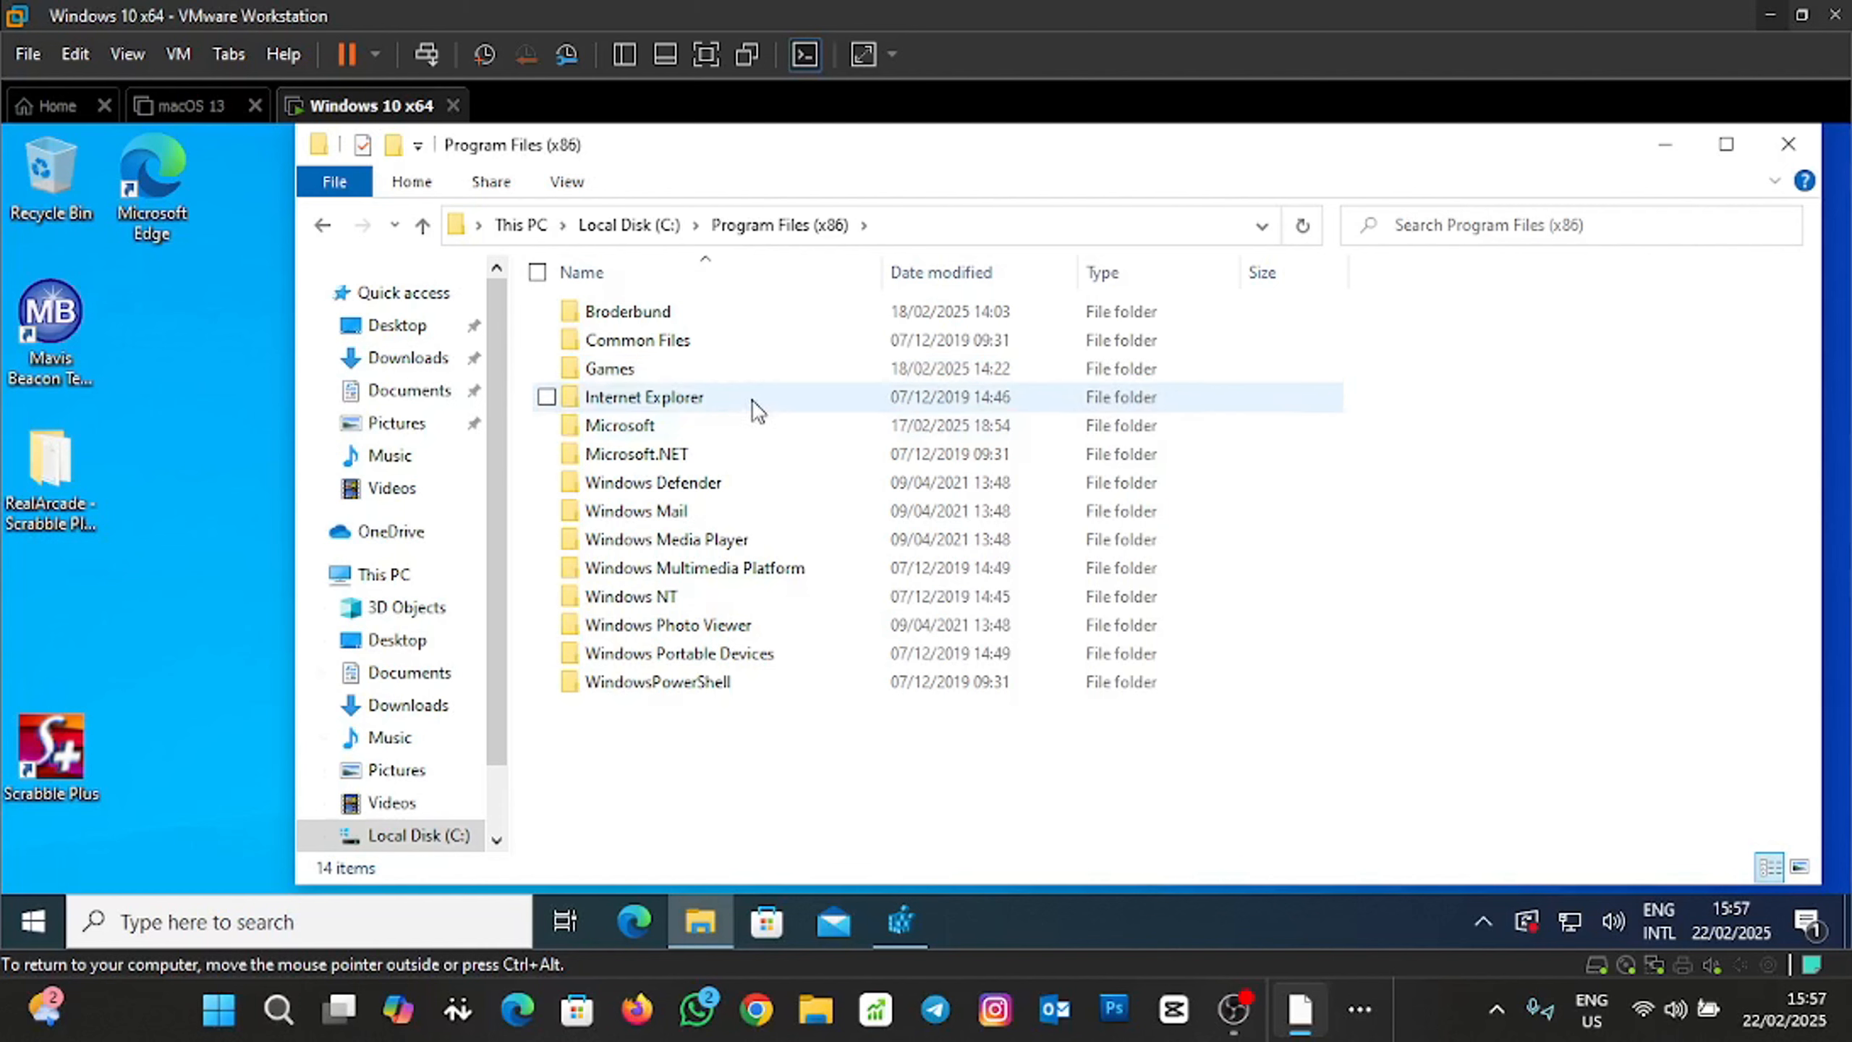
pyautogui.doubleClick(735, 368)
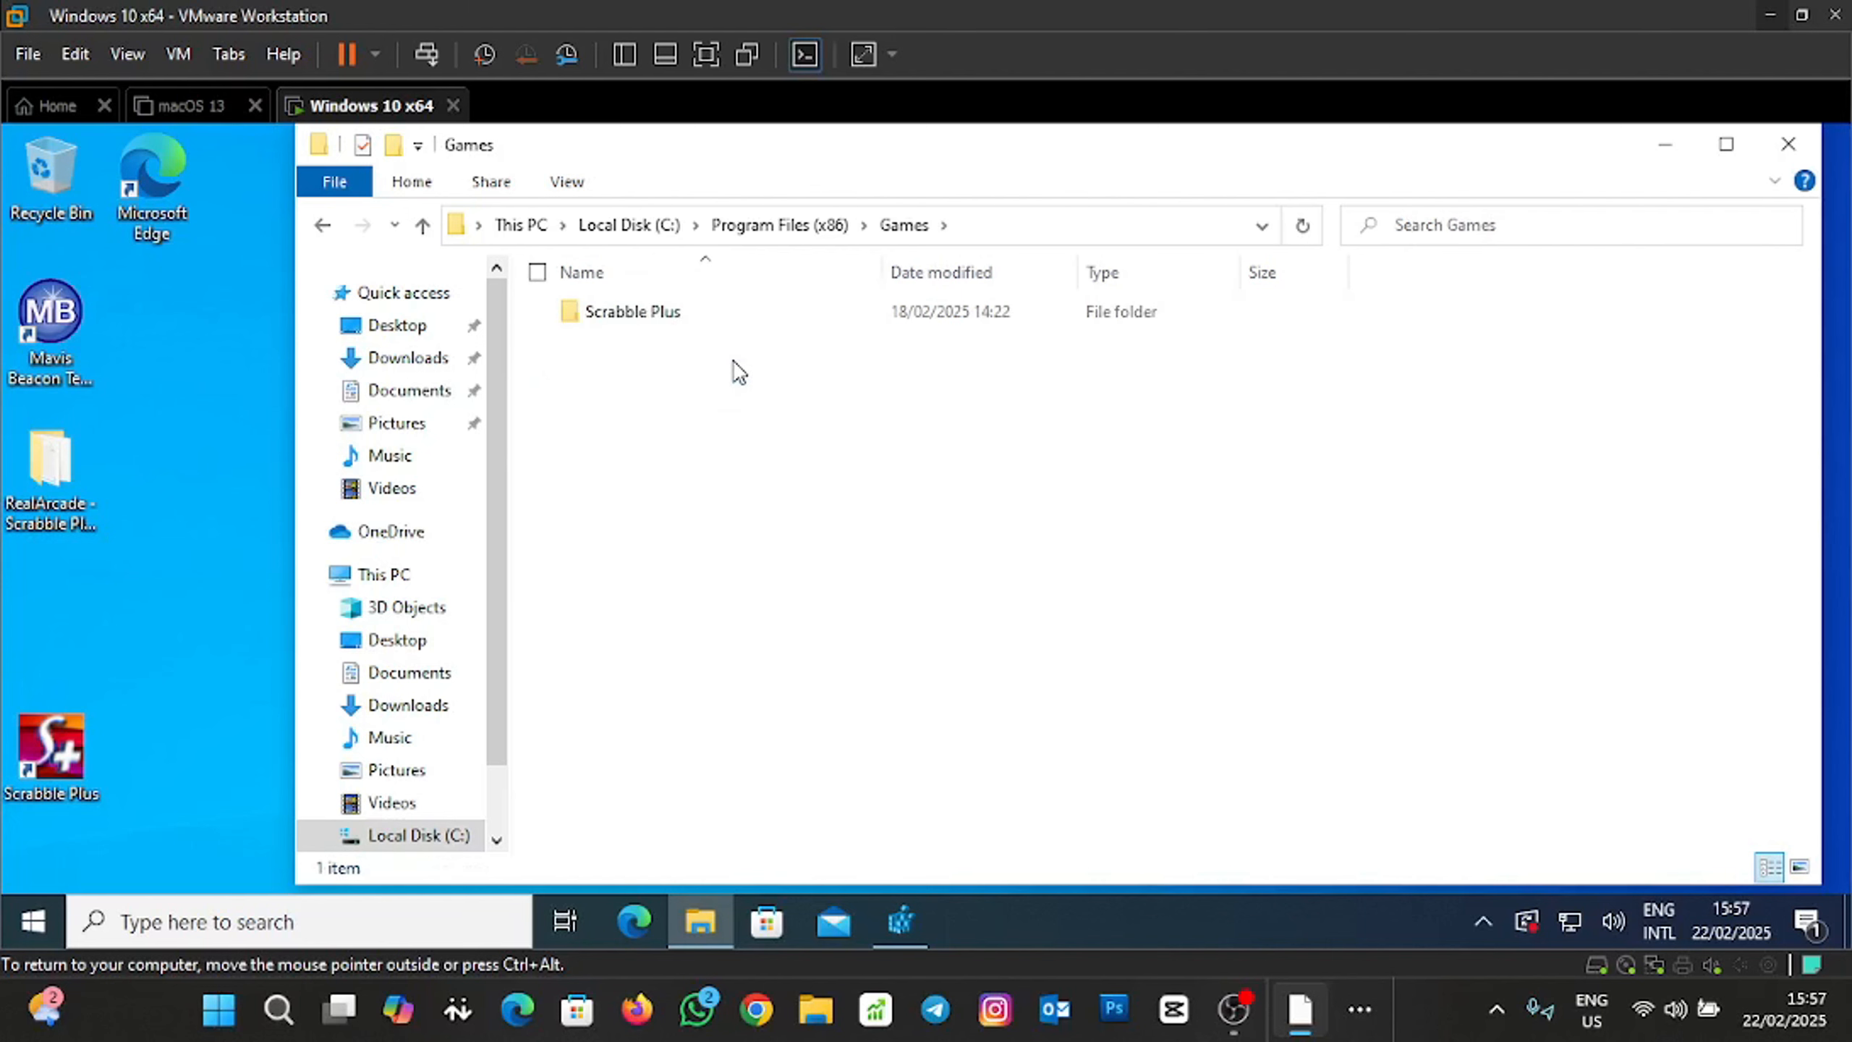
pyautogui.doubleClick(638, 321)
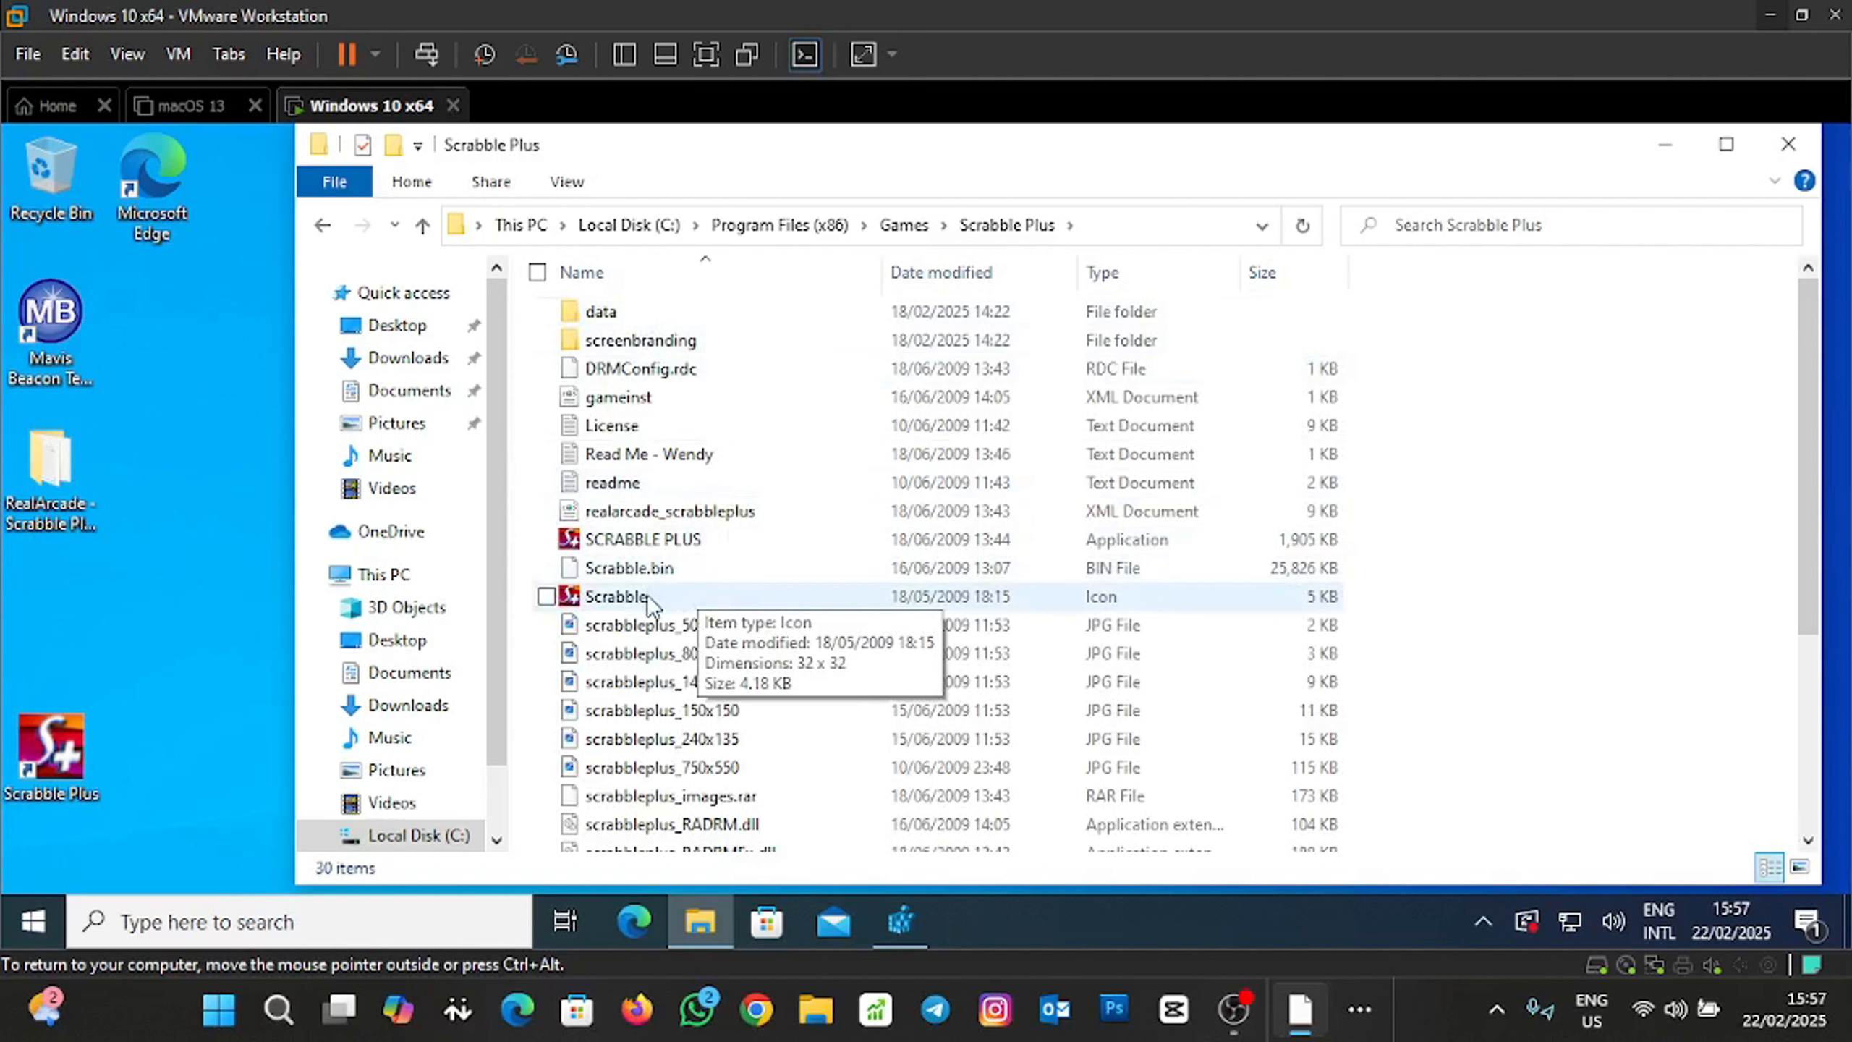
pyautogui.click(686, 540)
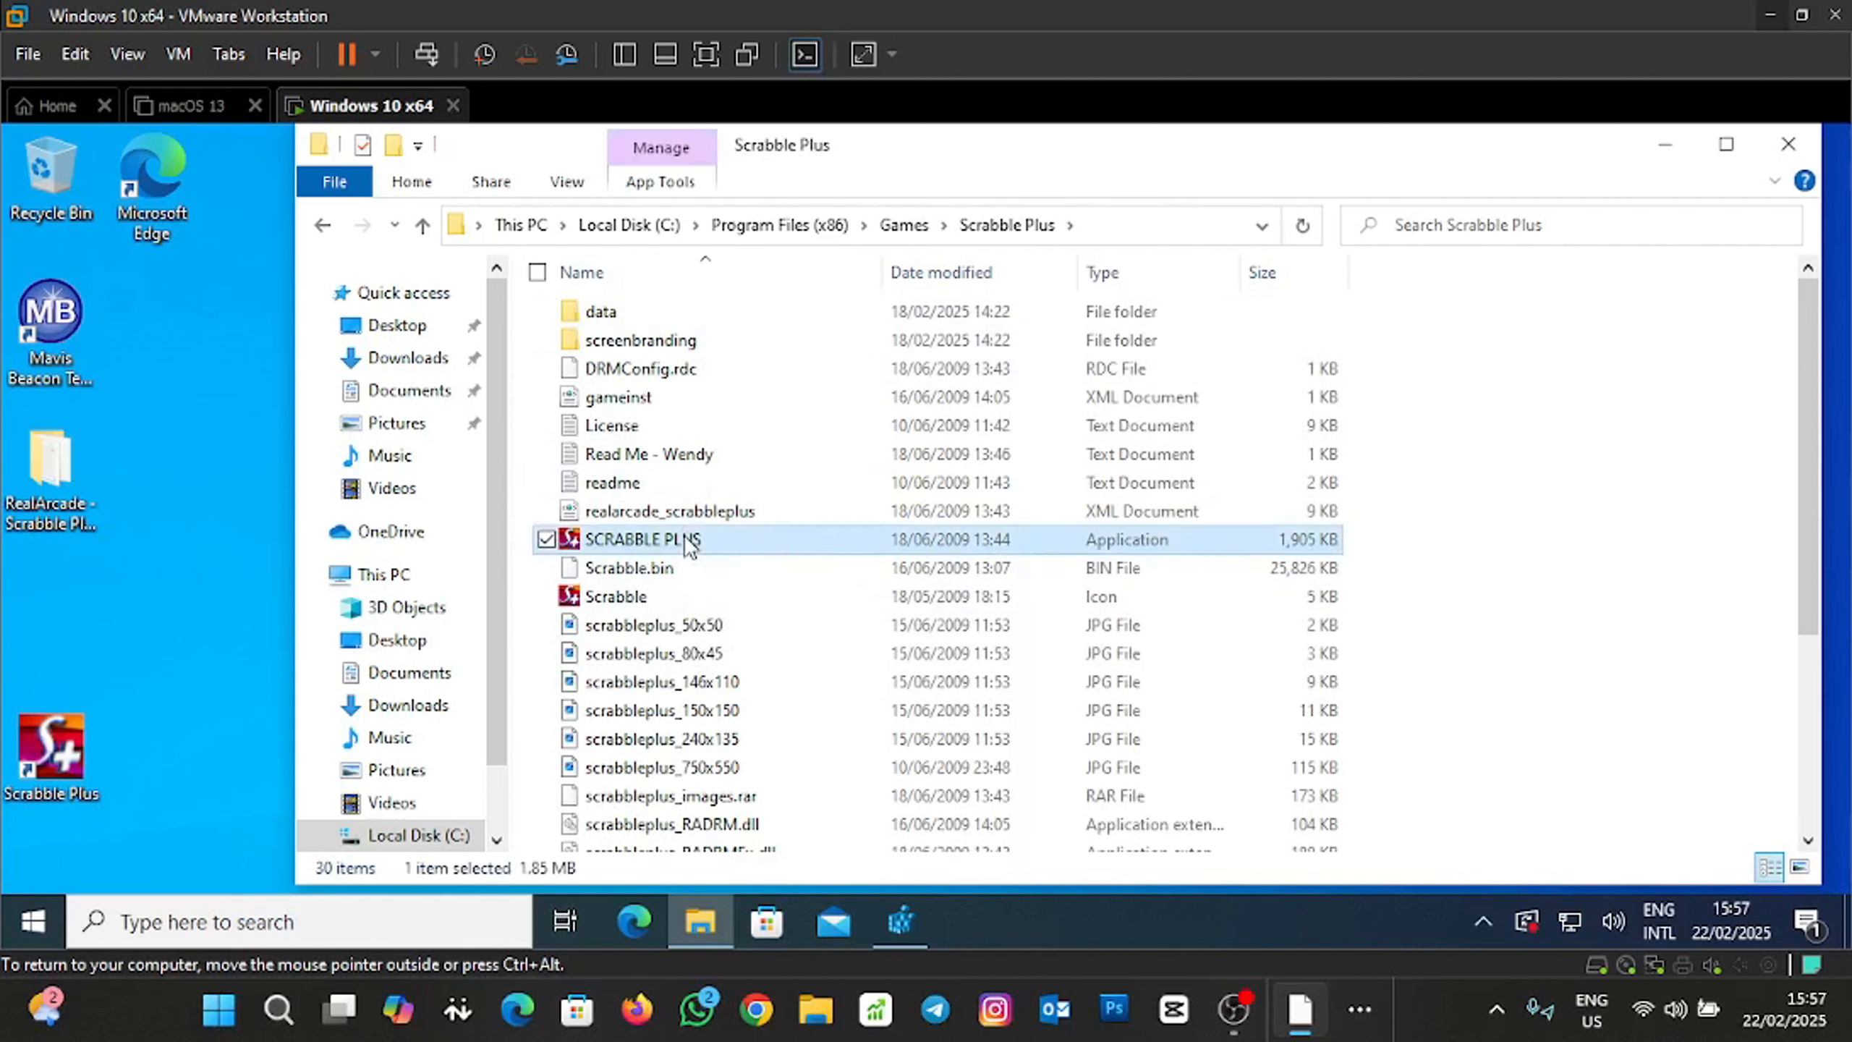
# Copy the folder location from the SCRABBLE PLUS properties and enter C:\Program Files (x86)\Games\Scrabble Plus\ as the Command key's default value data.
pyautogui.rightClick(689, 544)
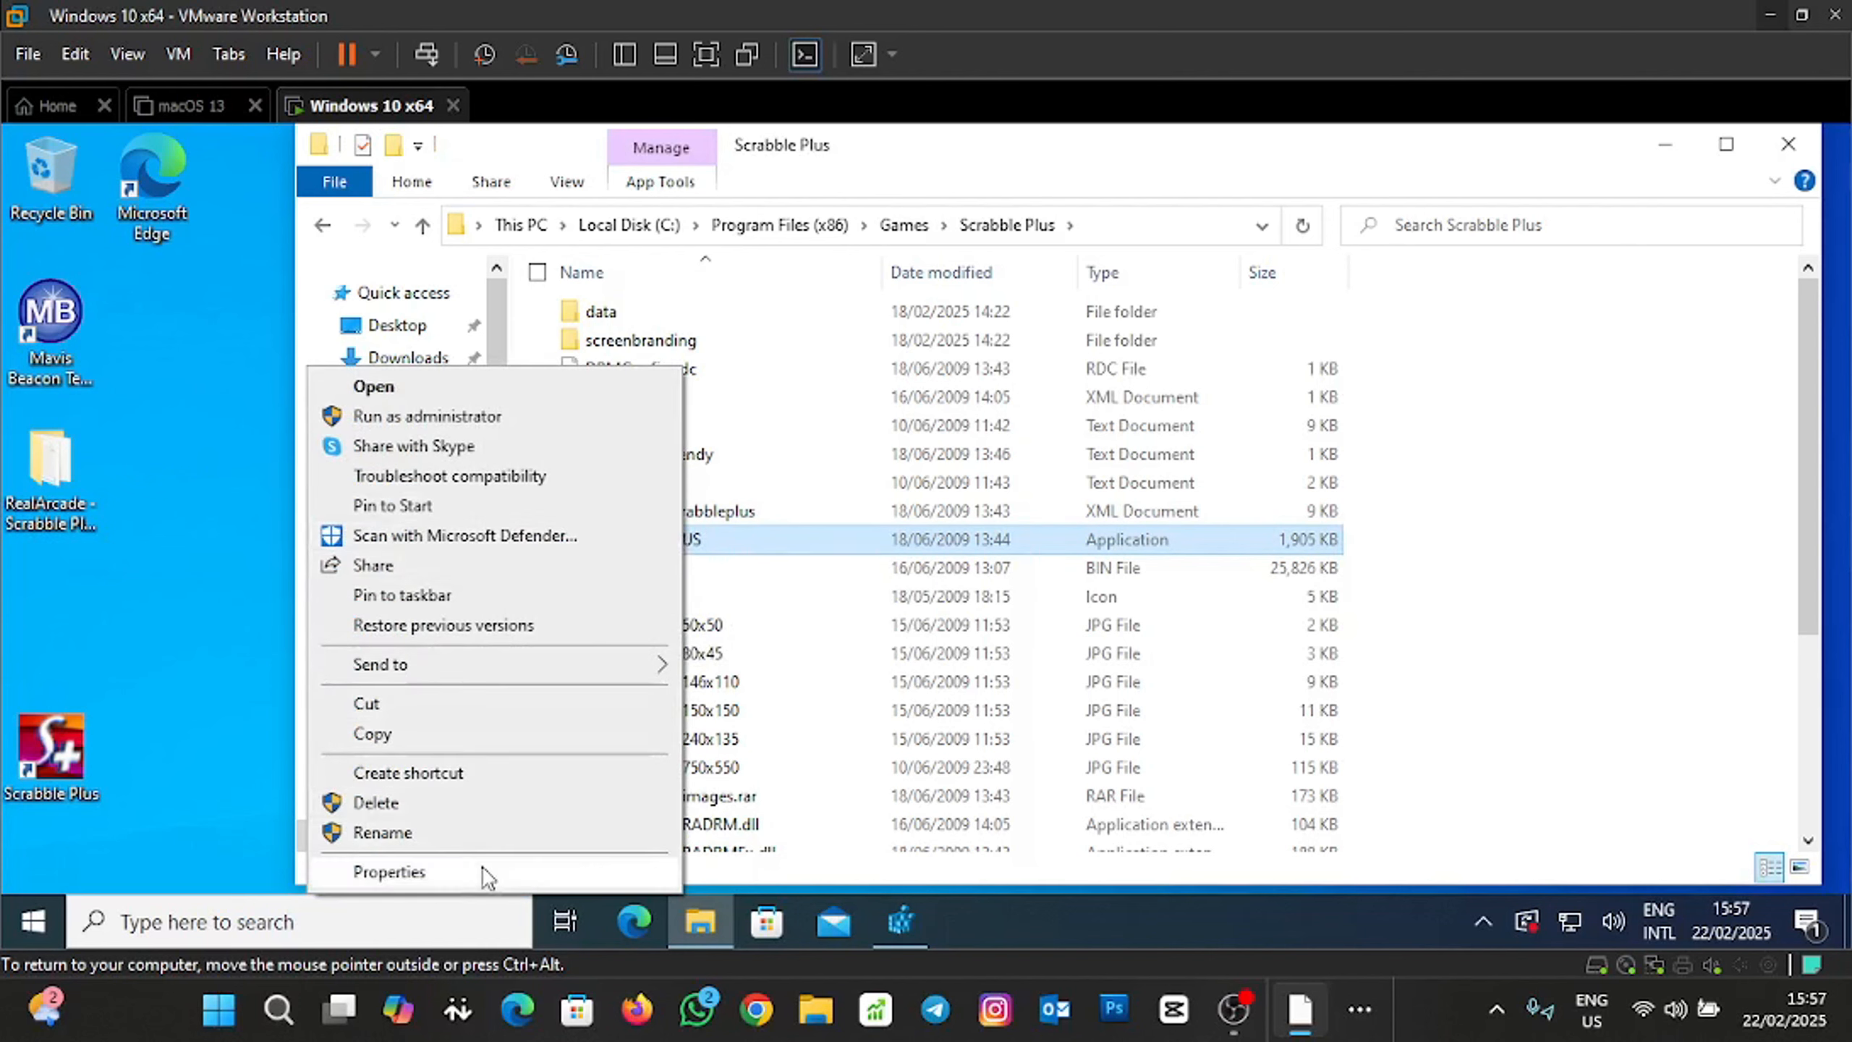
pyautogui.click(389, 872)
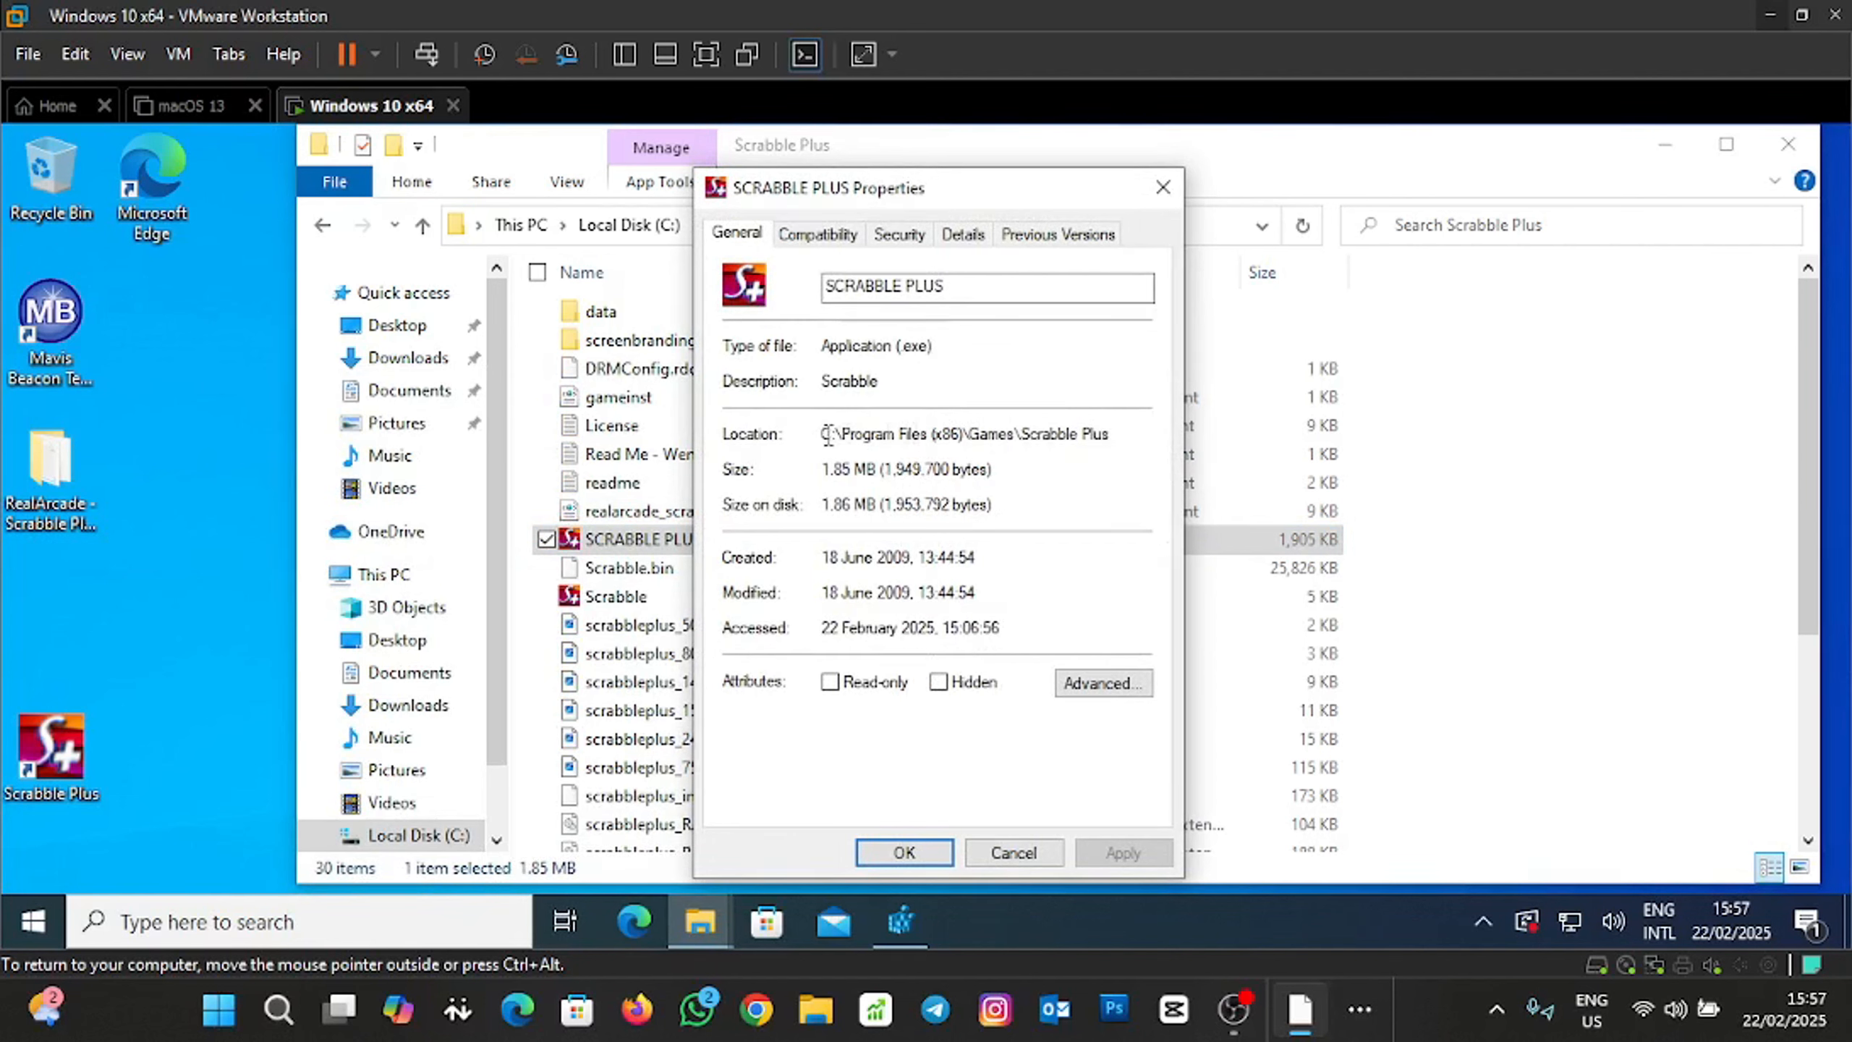
pyautogui.moveTo(823, 433); pyautogui.dragTo(1117, 434)
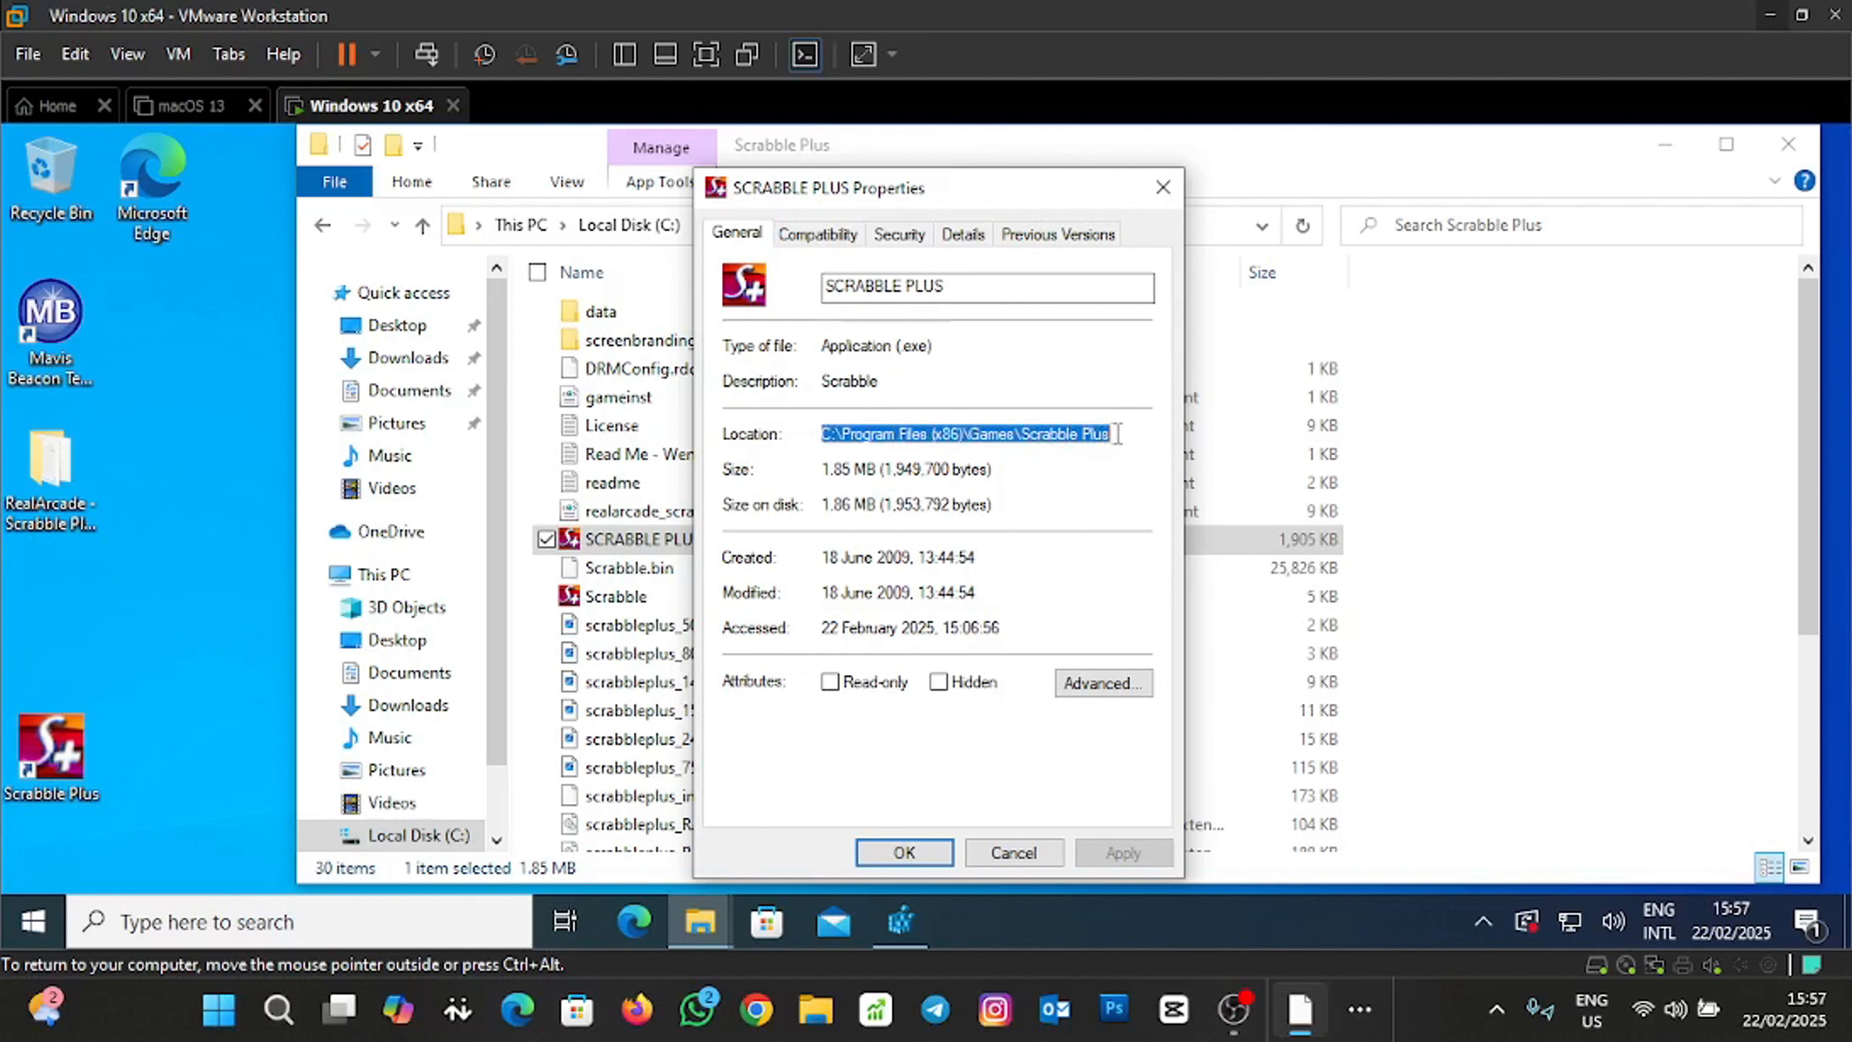
pyautogui.rightClick(1081, 435)
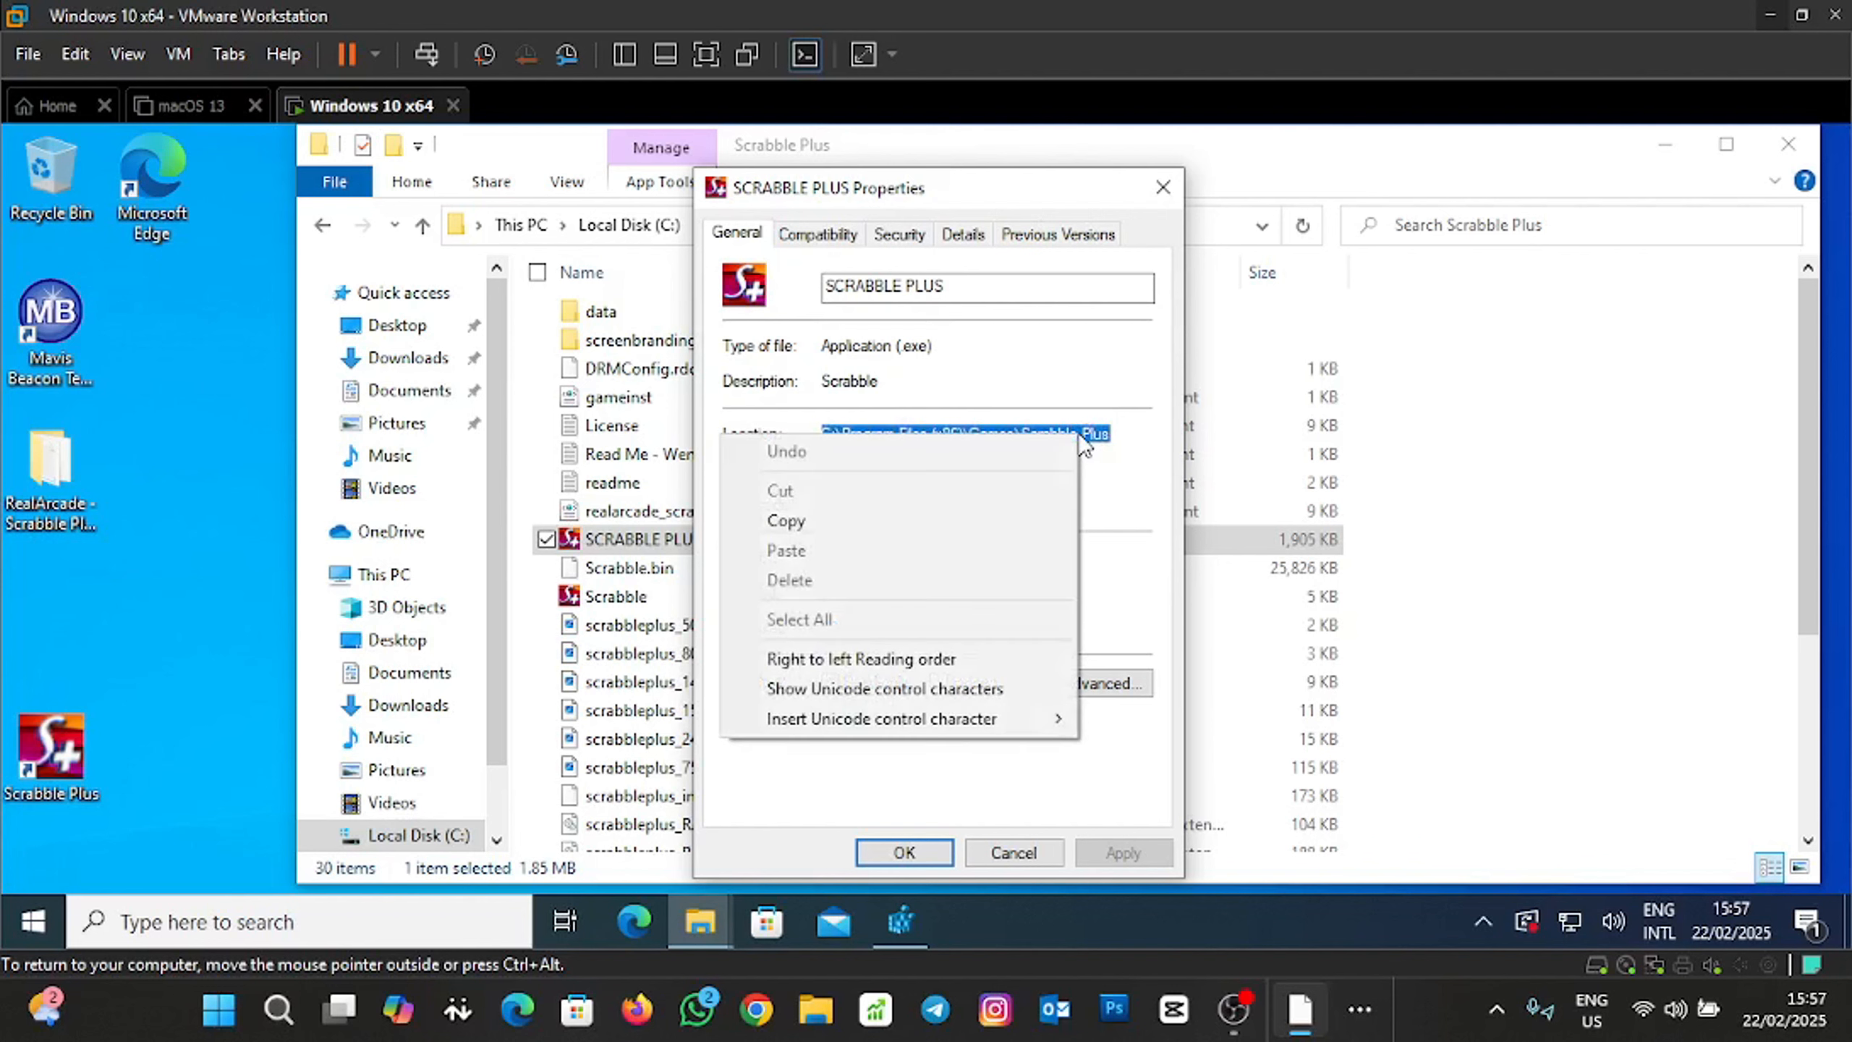
pyautogui.click(973, 520)
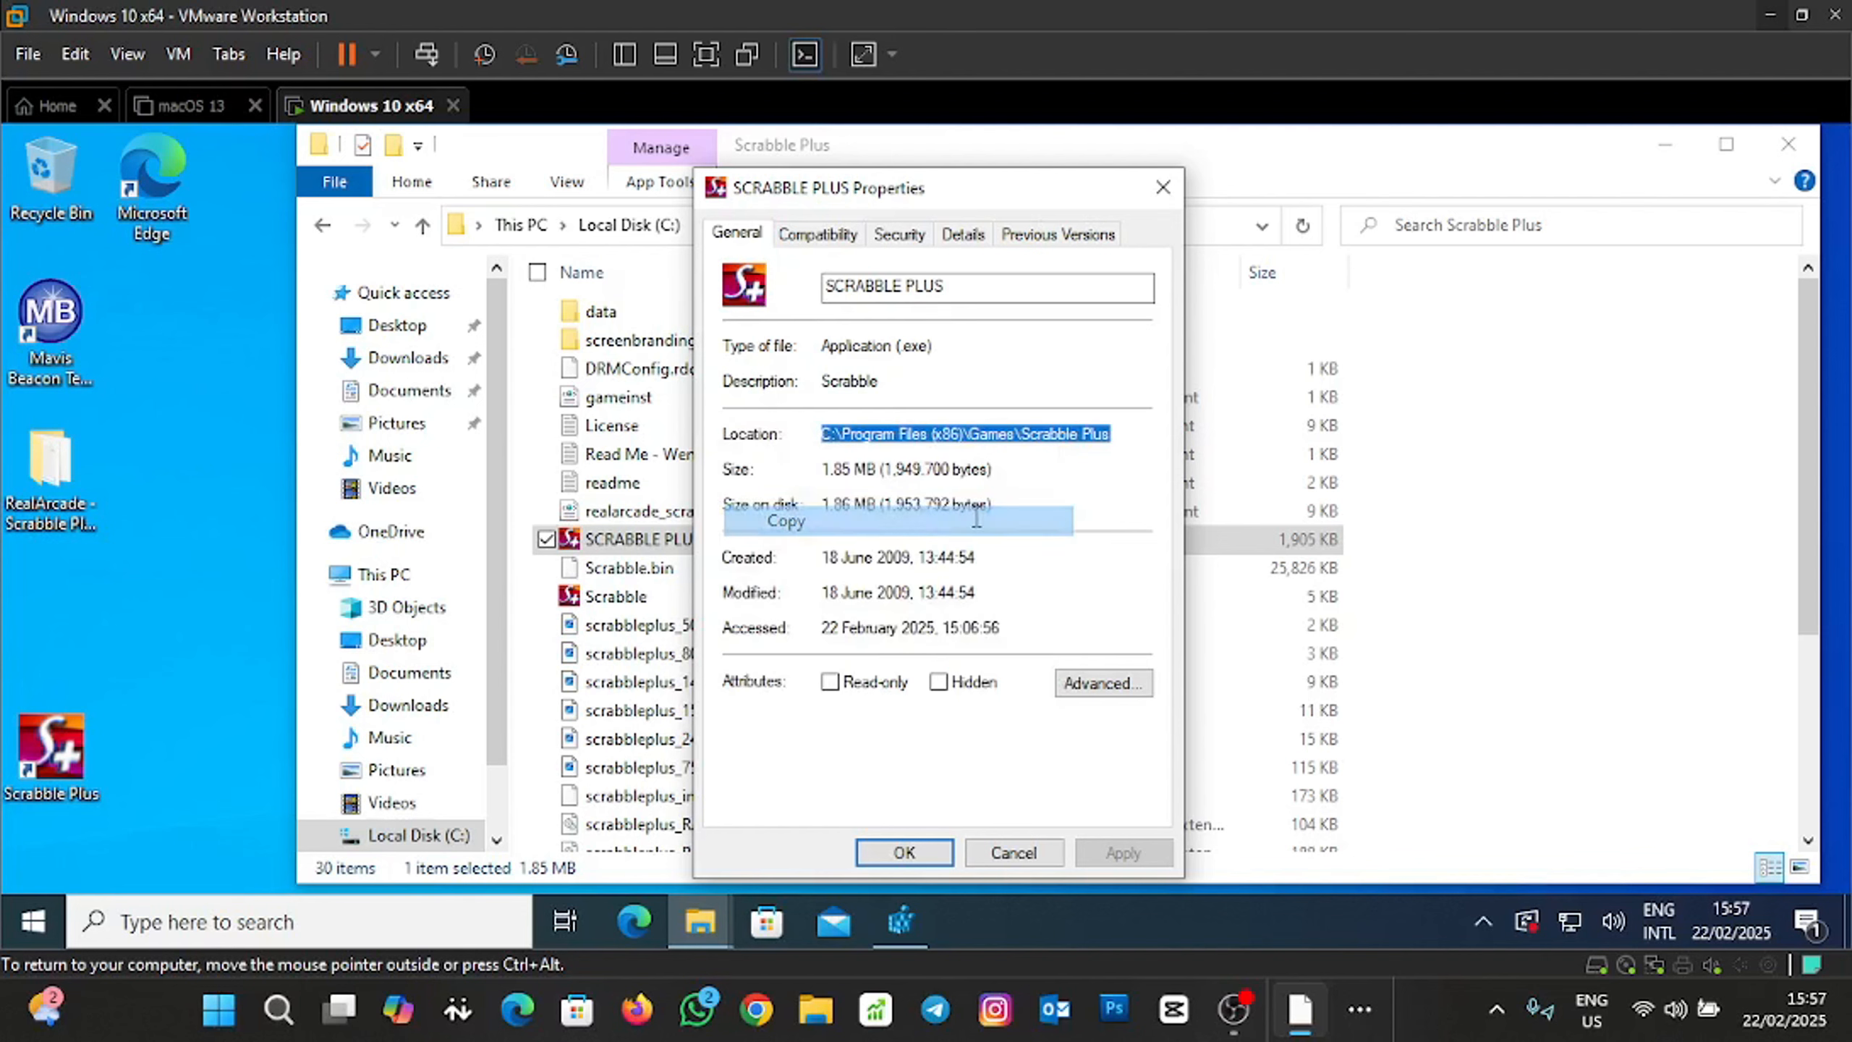
pyautogui.click(897, 921)
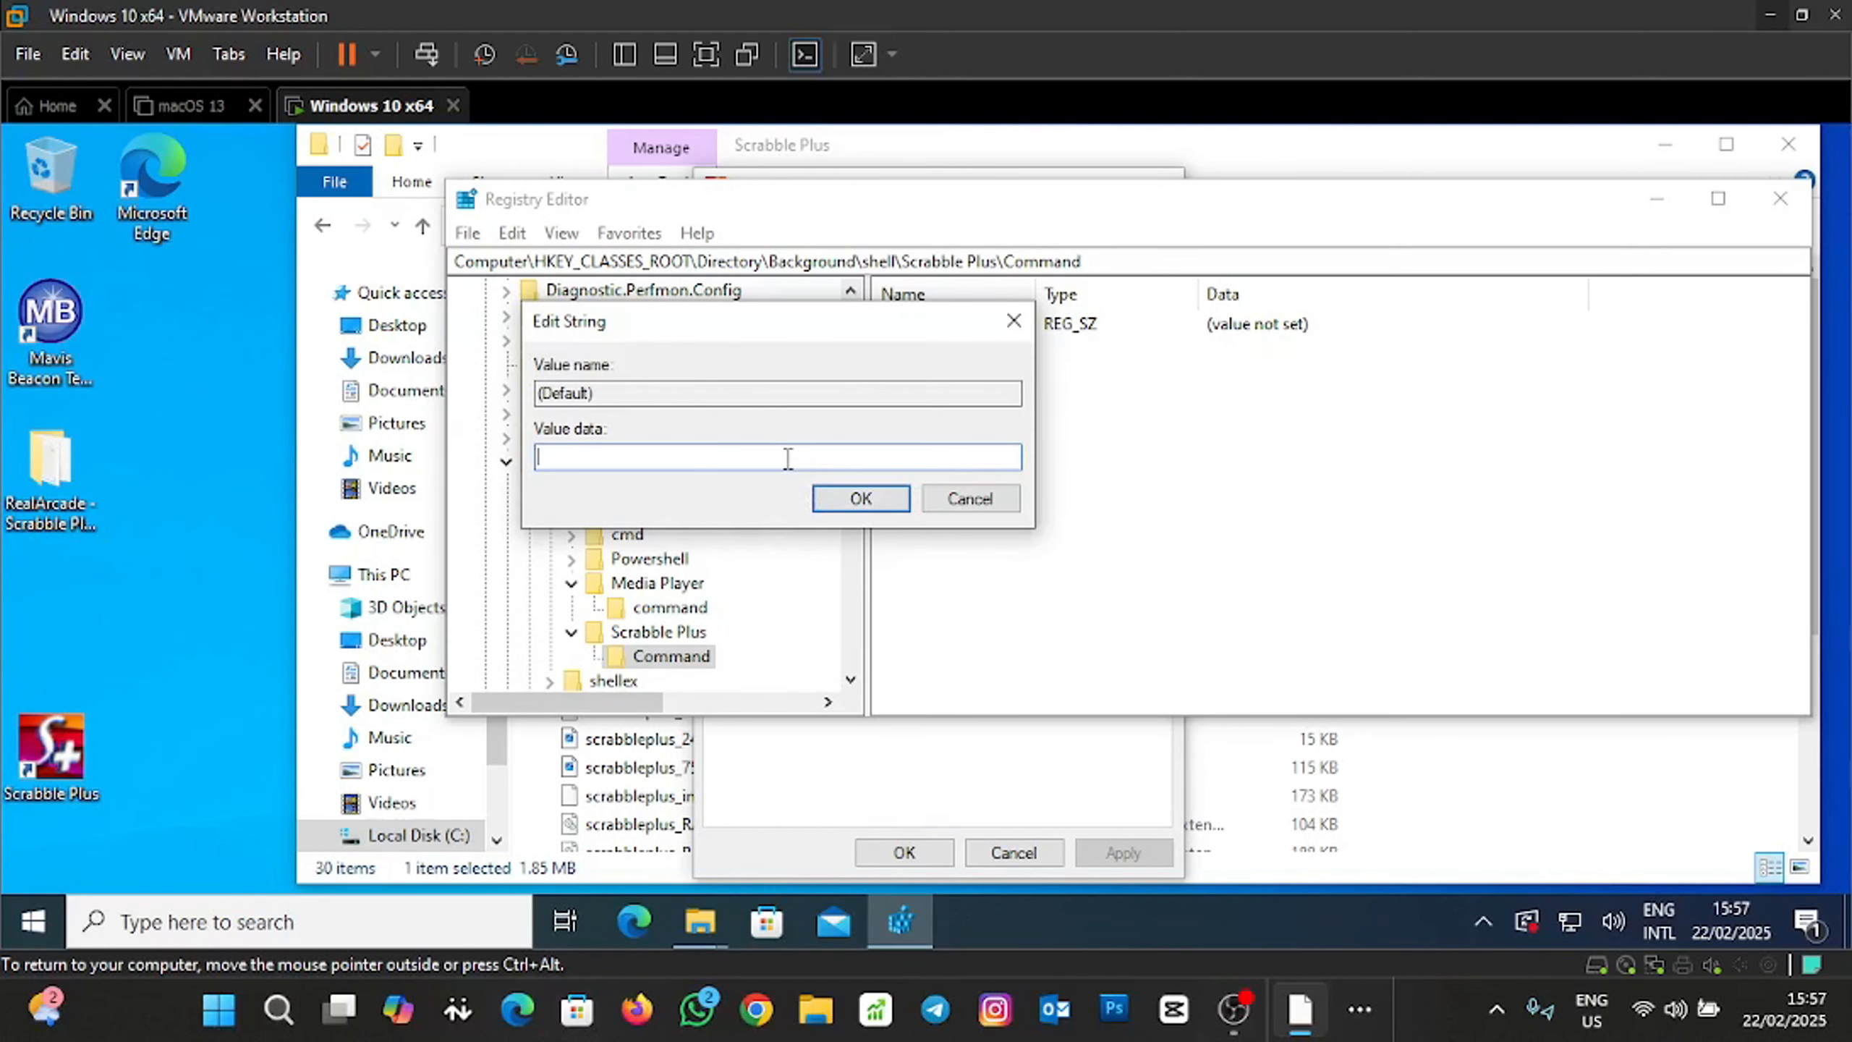
pyautogui.hotkey('ctrl', 'v')
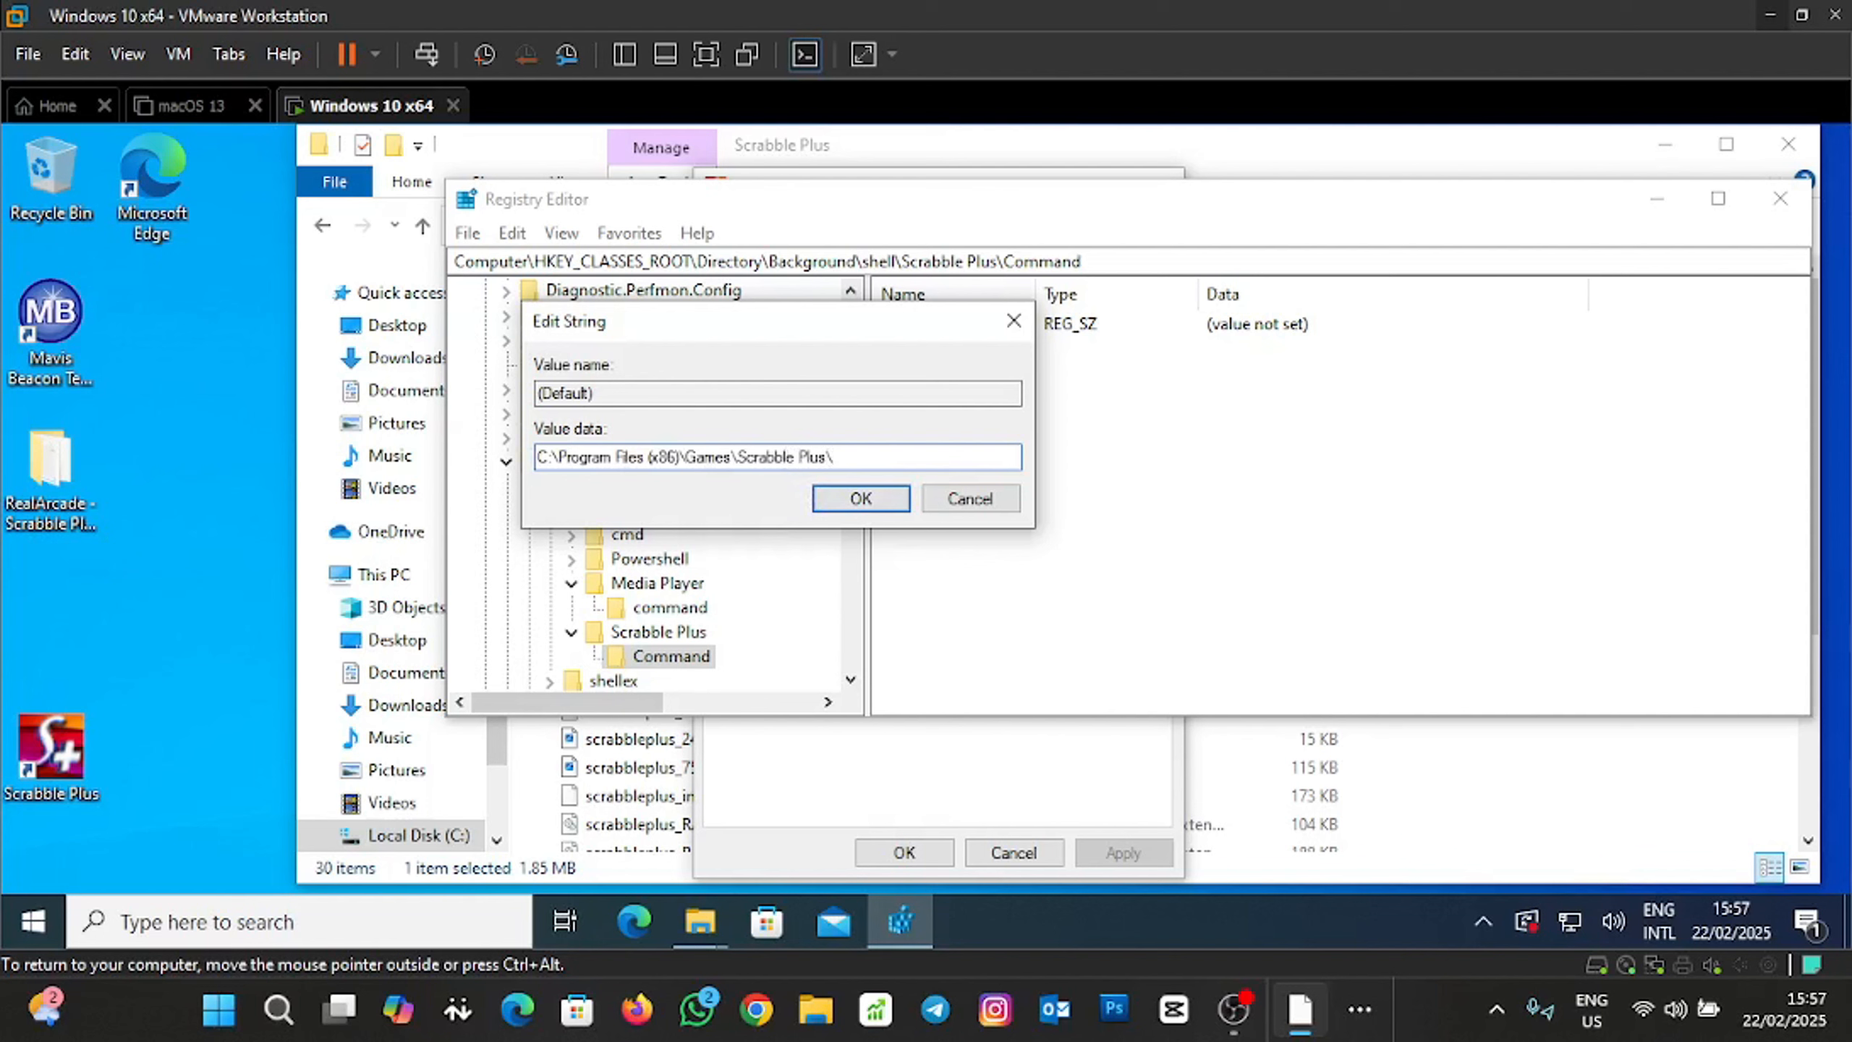
# Return to the SCRABBLE PLUS properties and copy the file name SCRABBLE PLUS.
pyautogui.click(985, 775)
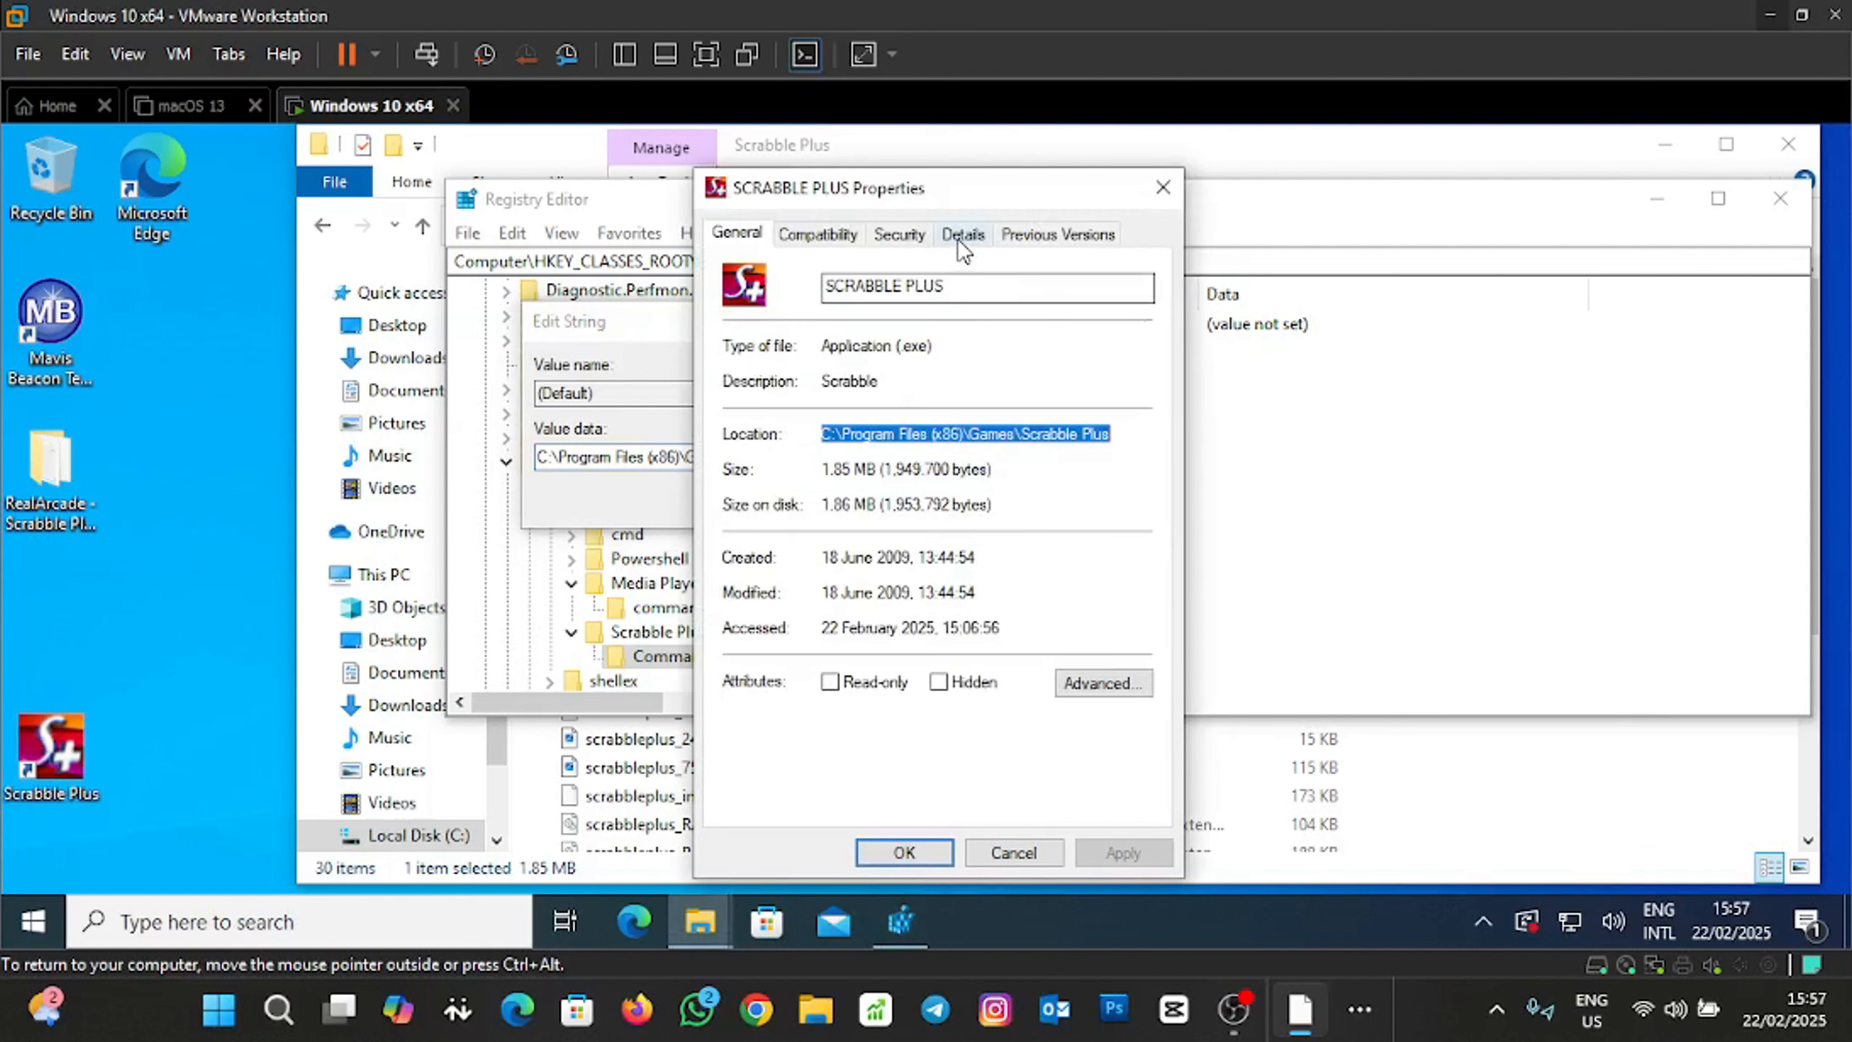
pyautogui.moveTo(967, 286); pyautogui.dragTo(815, 294)
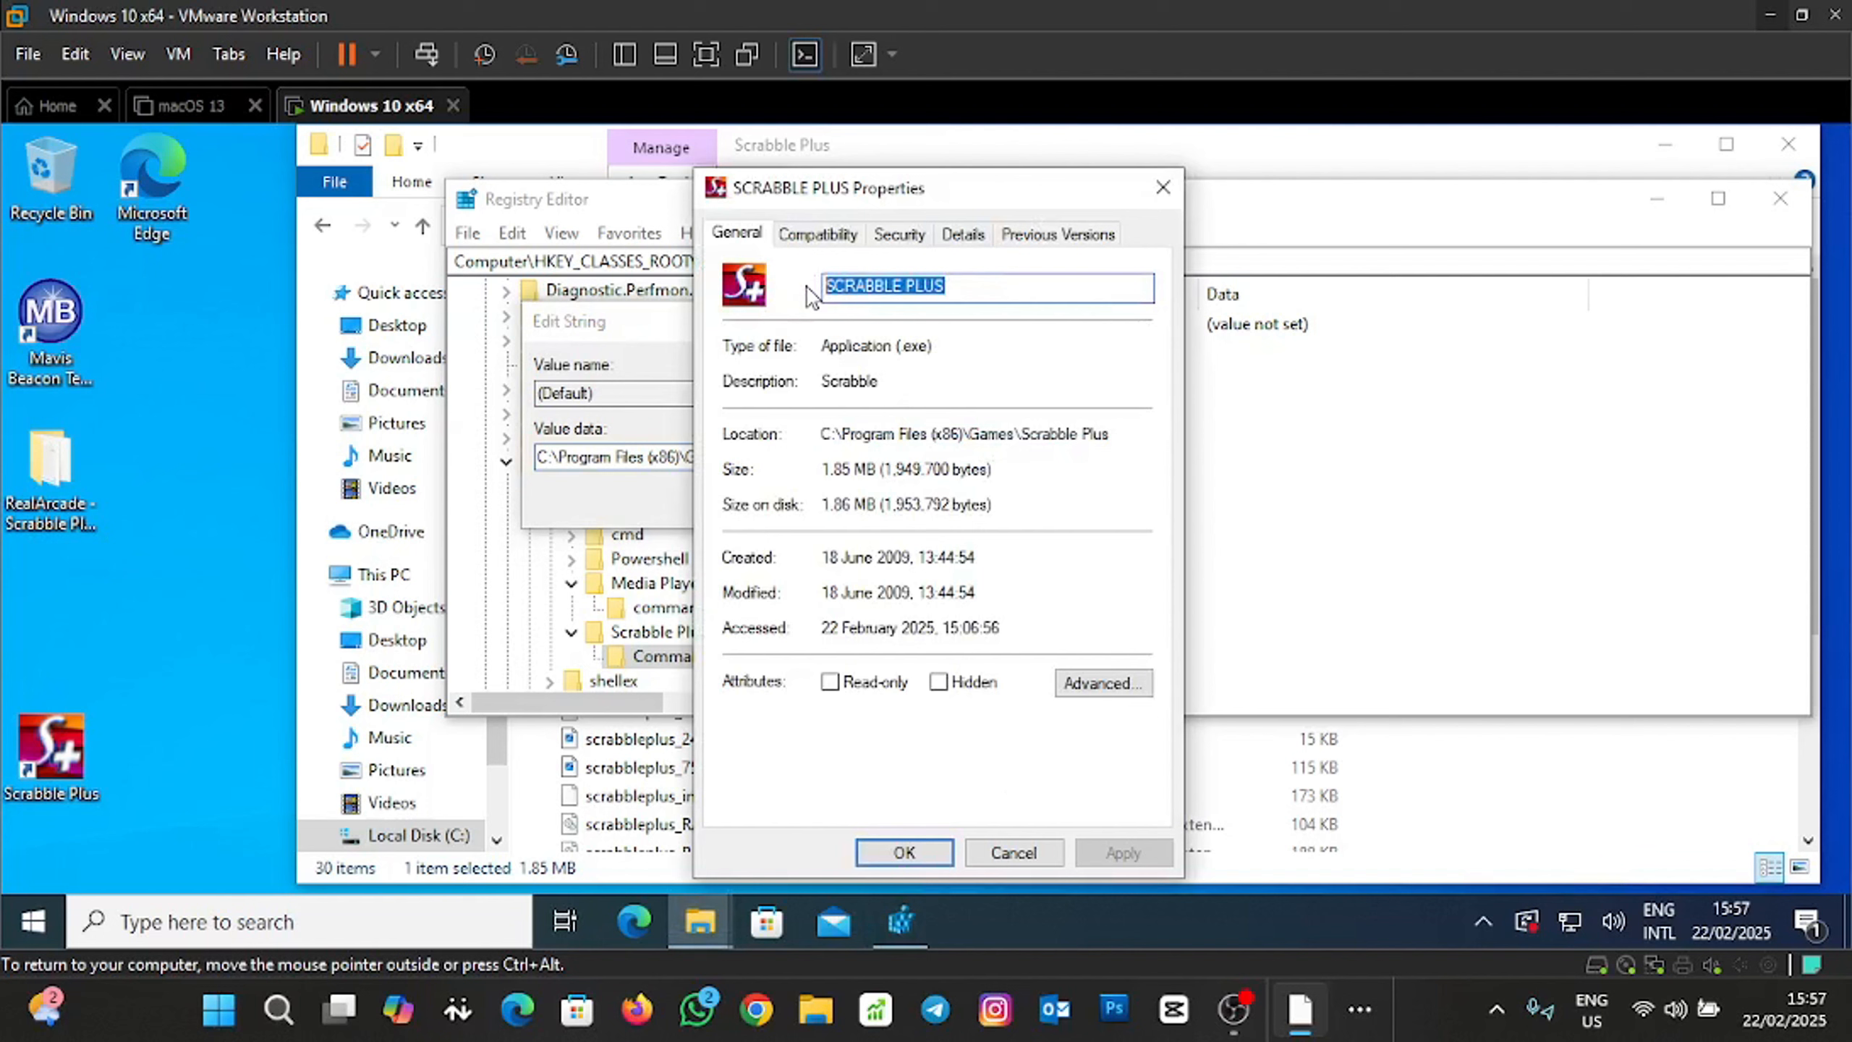
pyautogui.rightClick(859, 286)
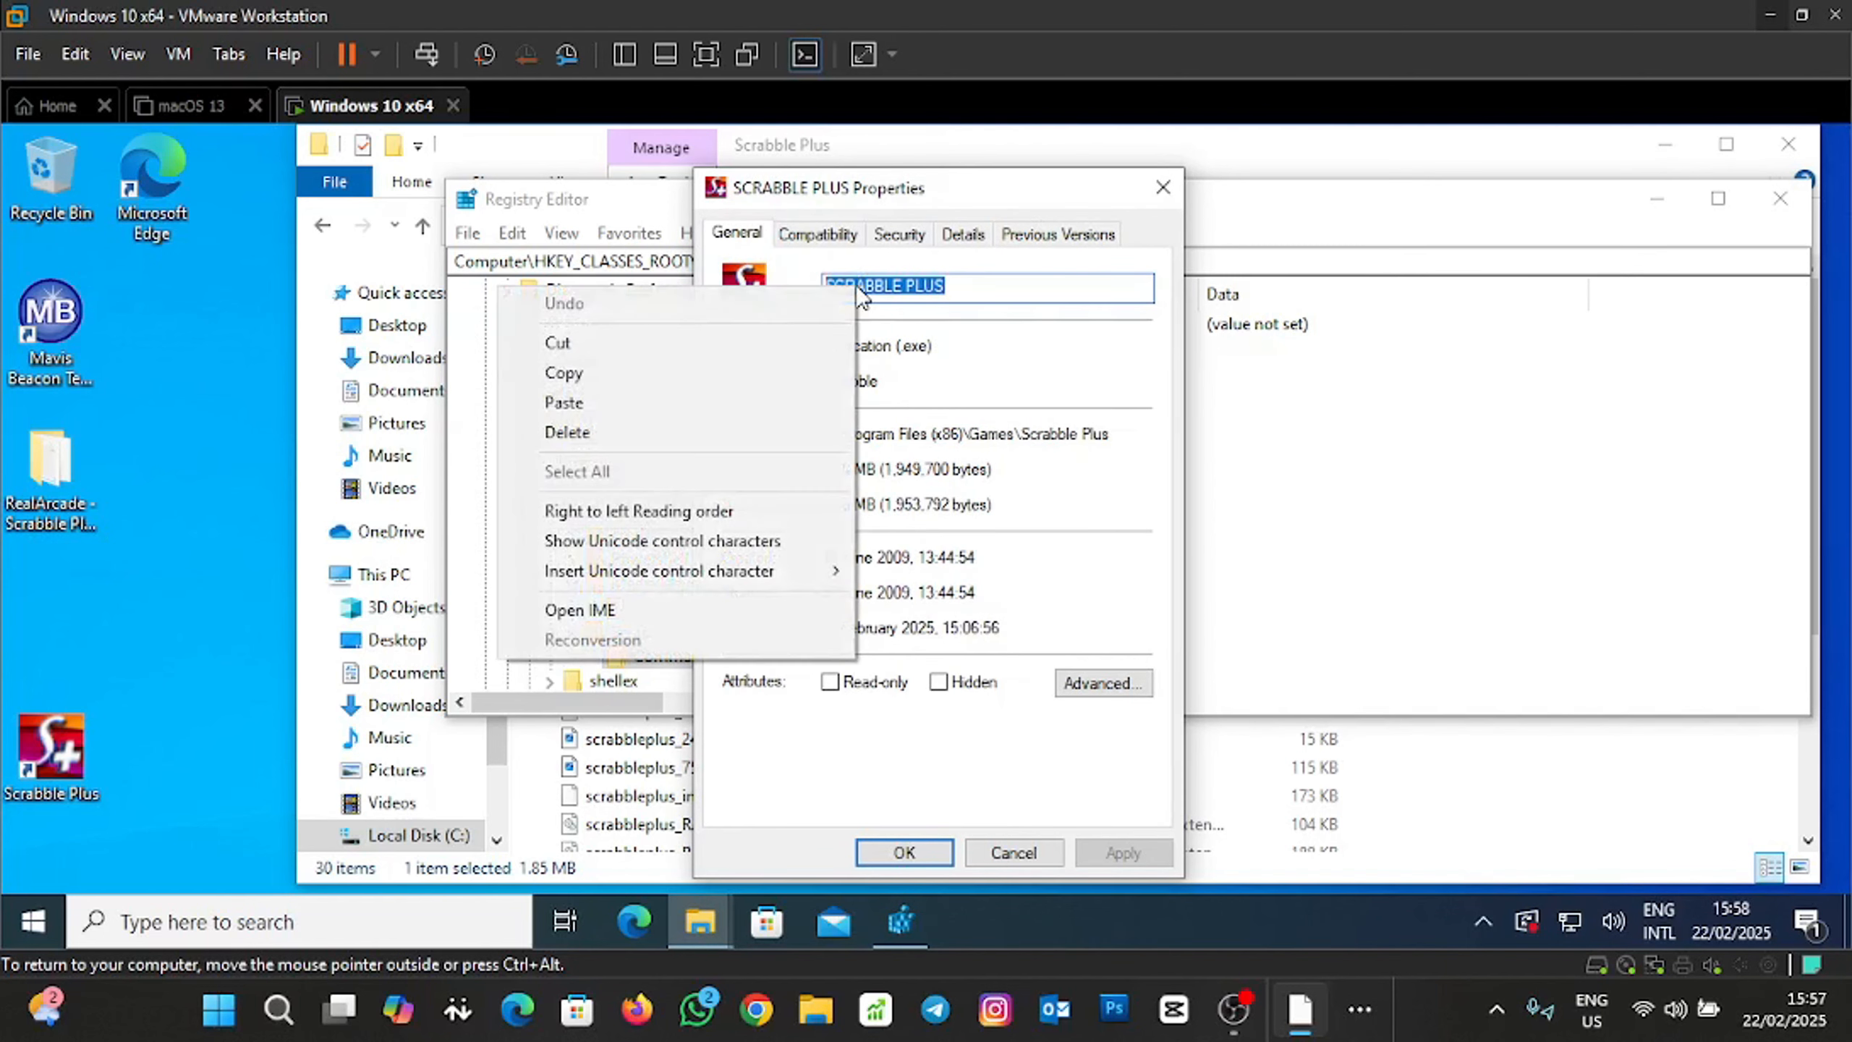
pyautogui.click(788, 376)
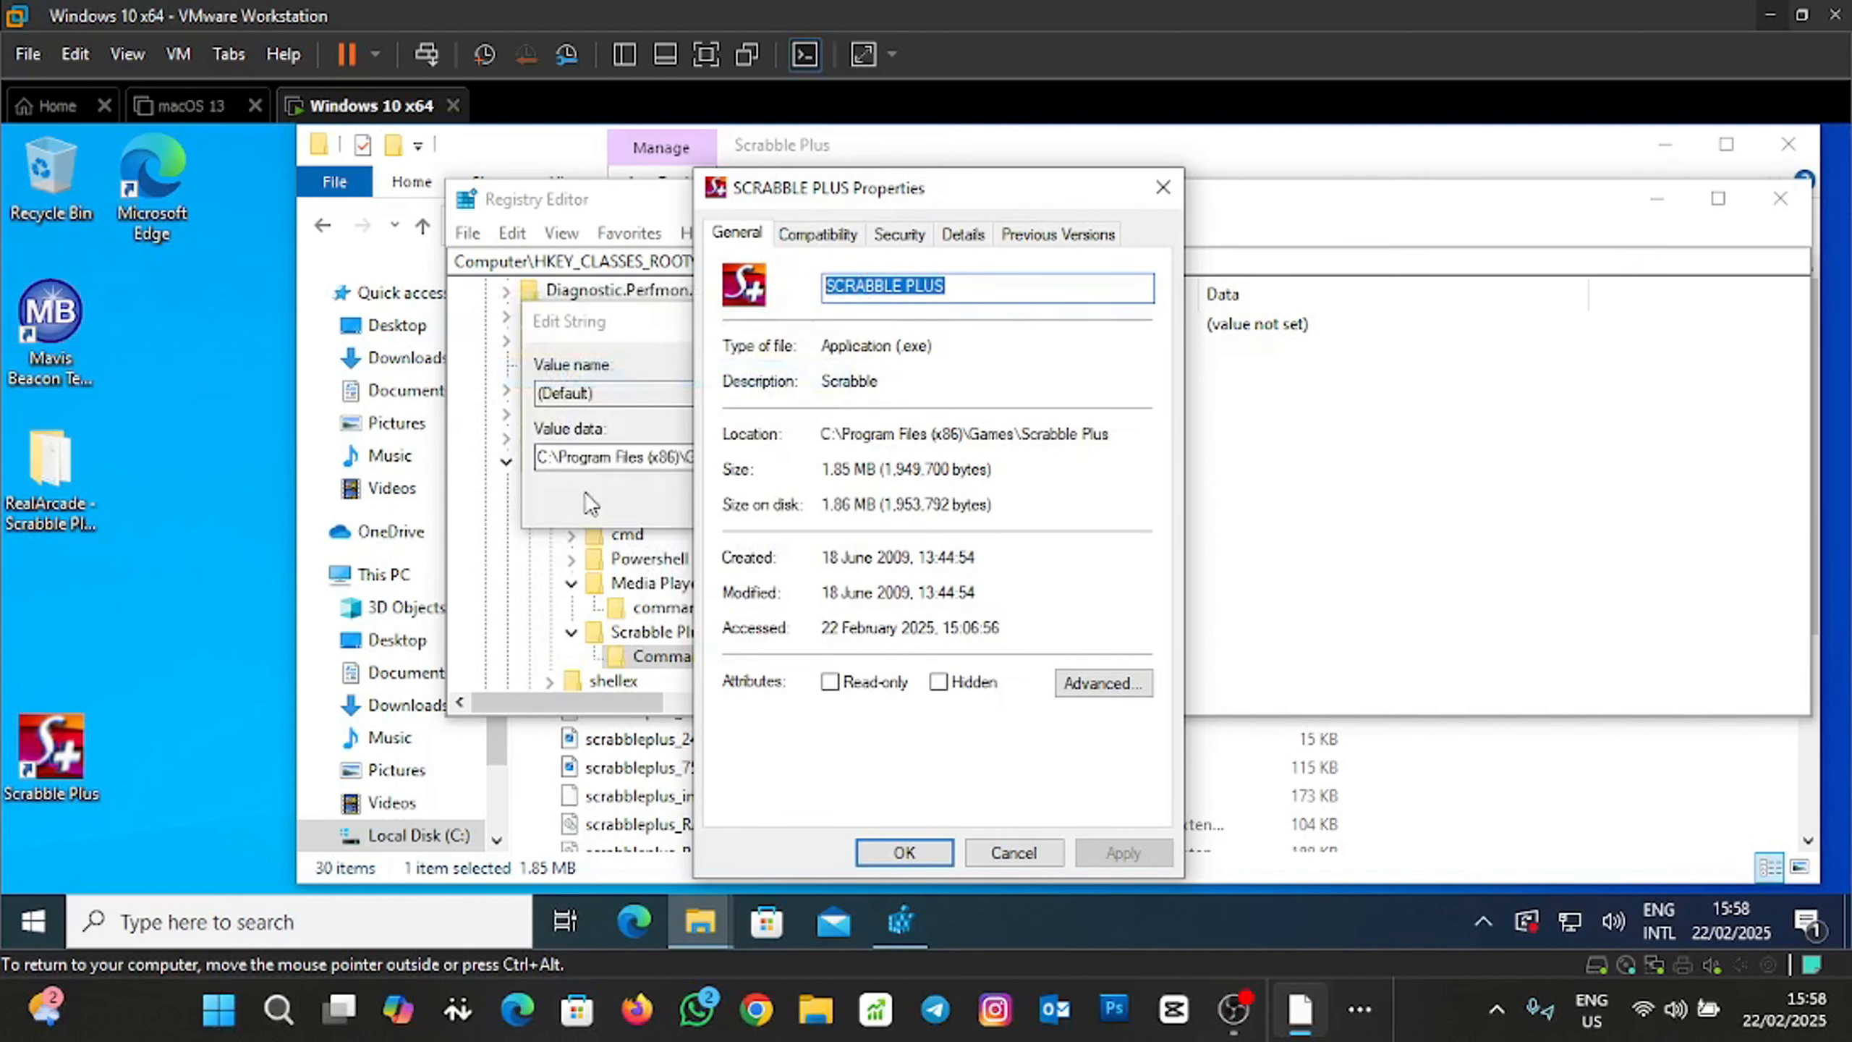
# Append SCRABBLE PLUS.exe to the folder path in the Scrabble Plus Command key's default value and save it.
pyautogui.click(632, 506)
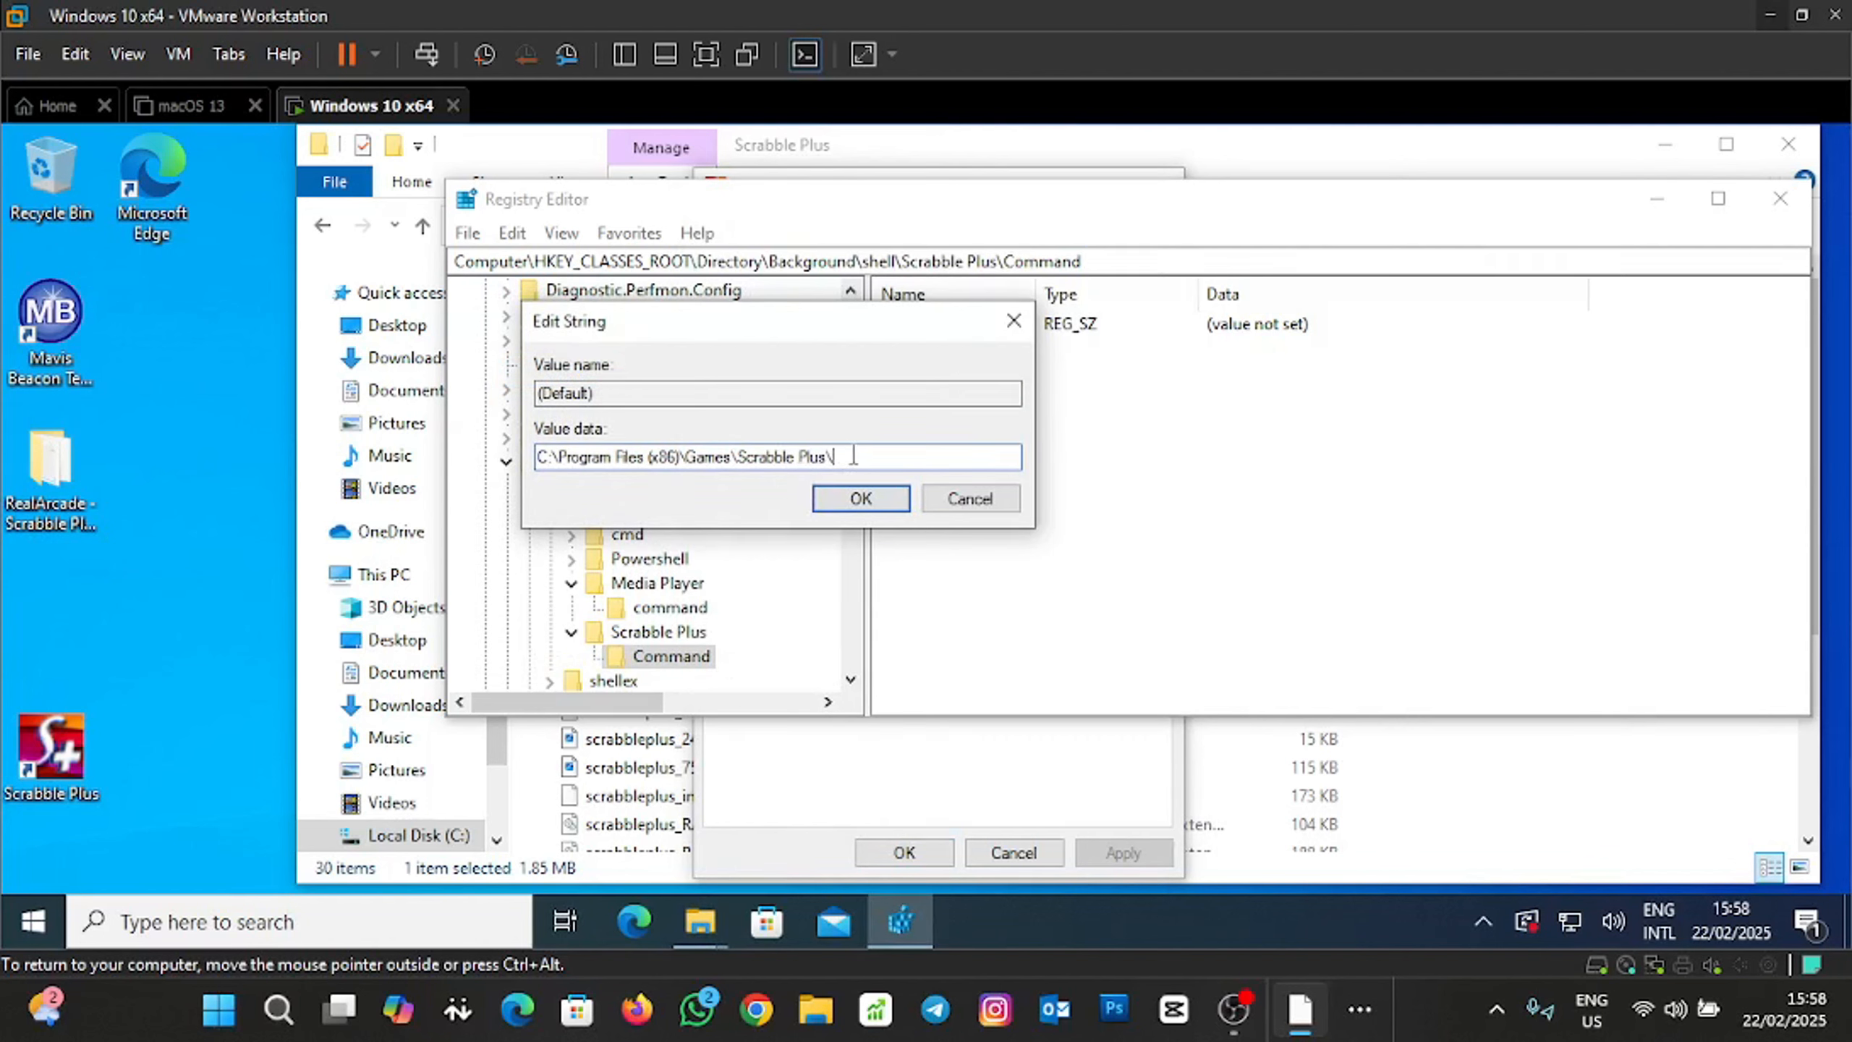
pyautogui.hotkey('ctrl', 'v')
pyautogui.write('.exe')
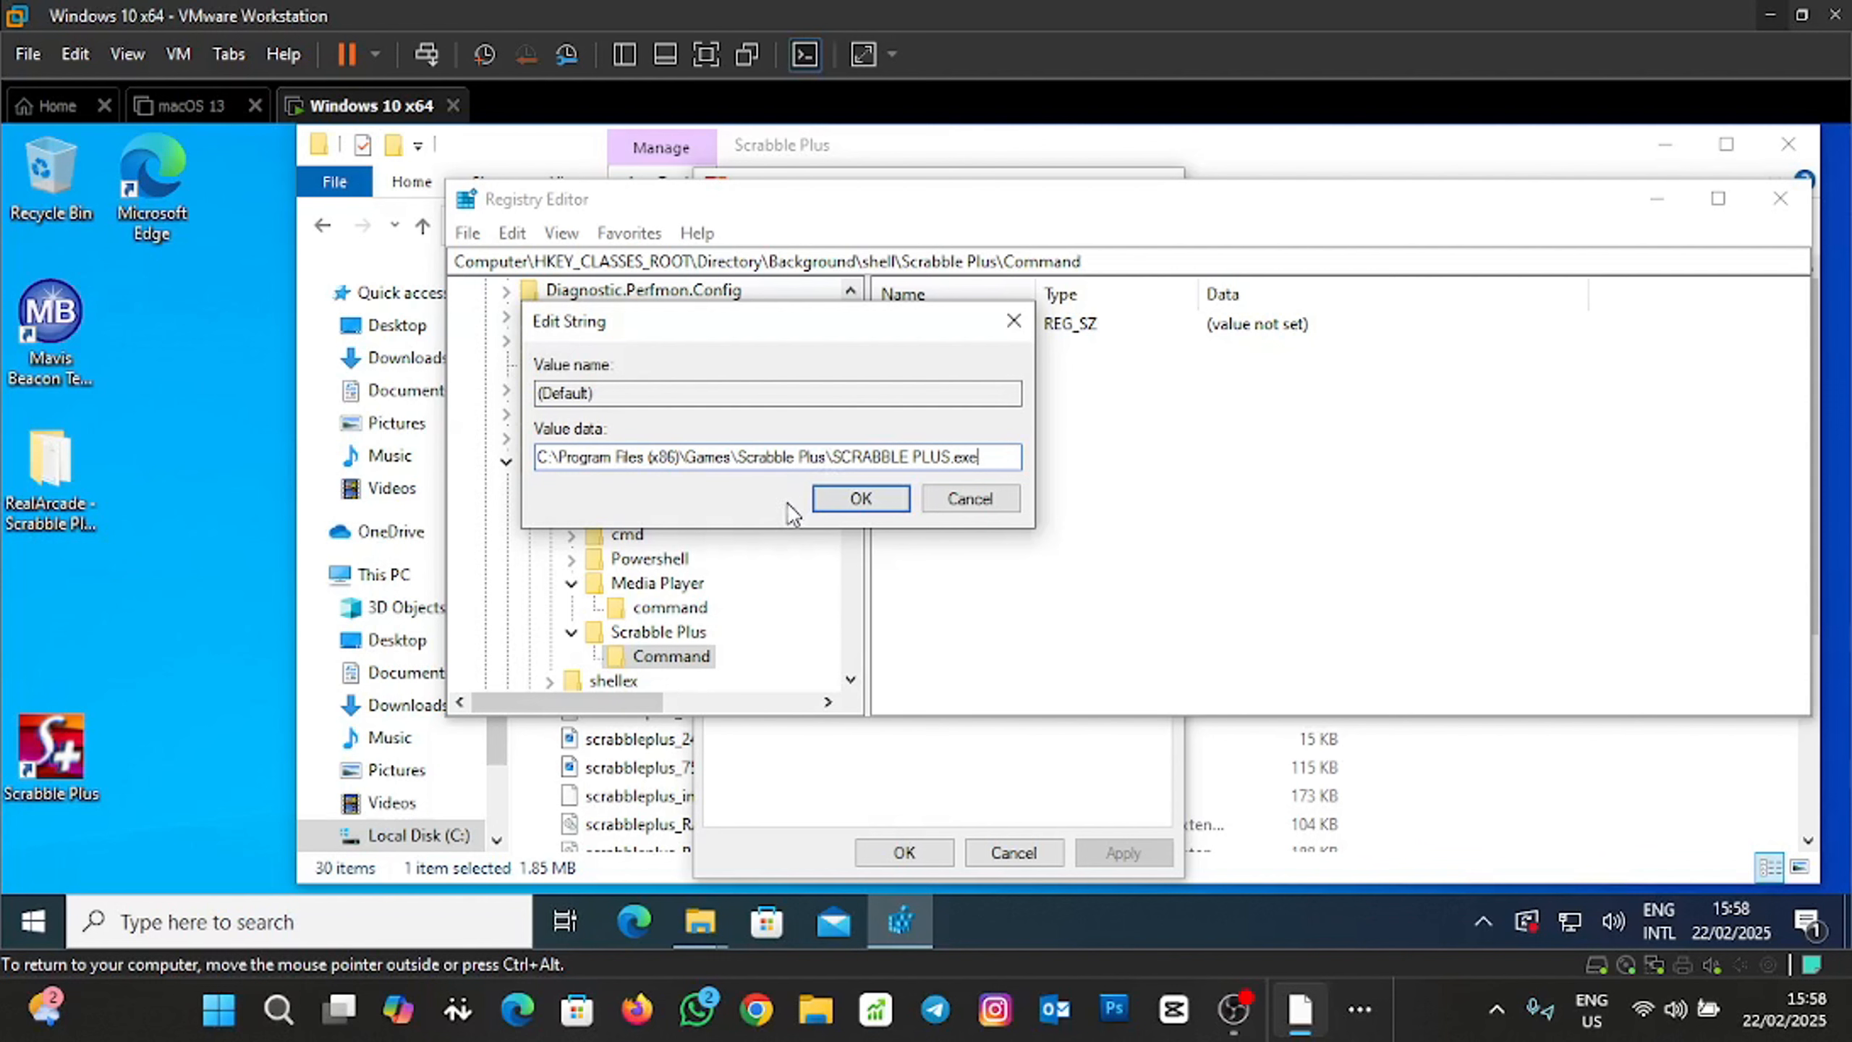
pyautogui.click(840, 500)
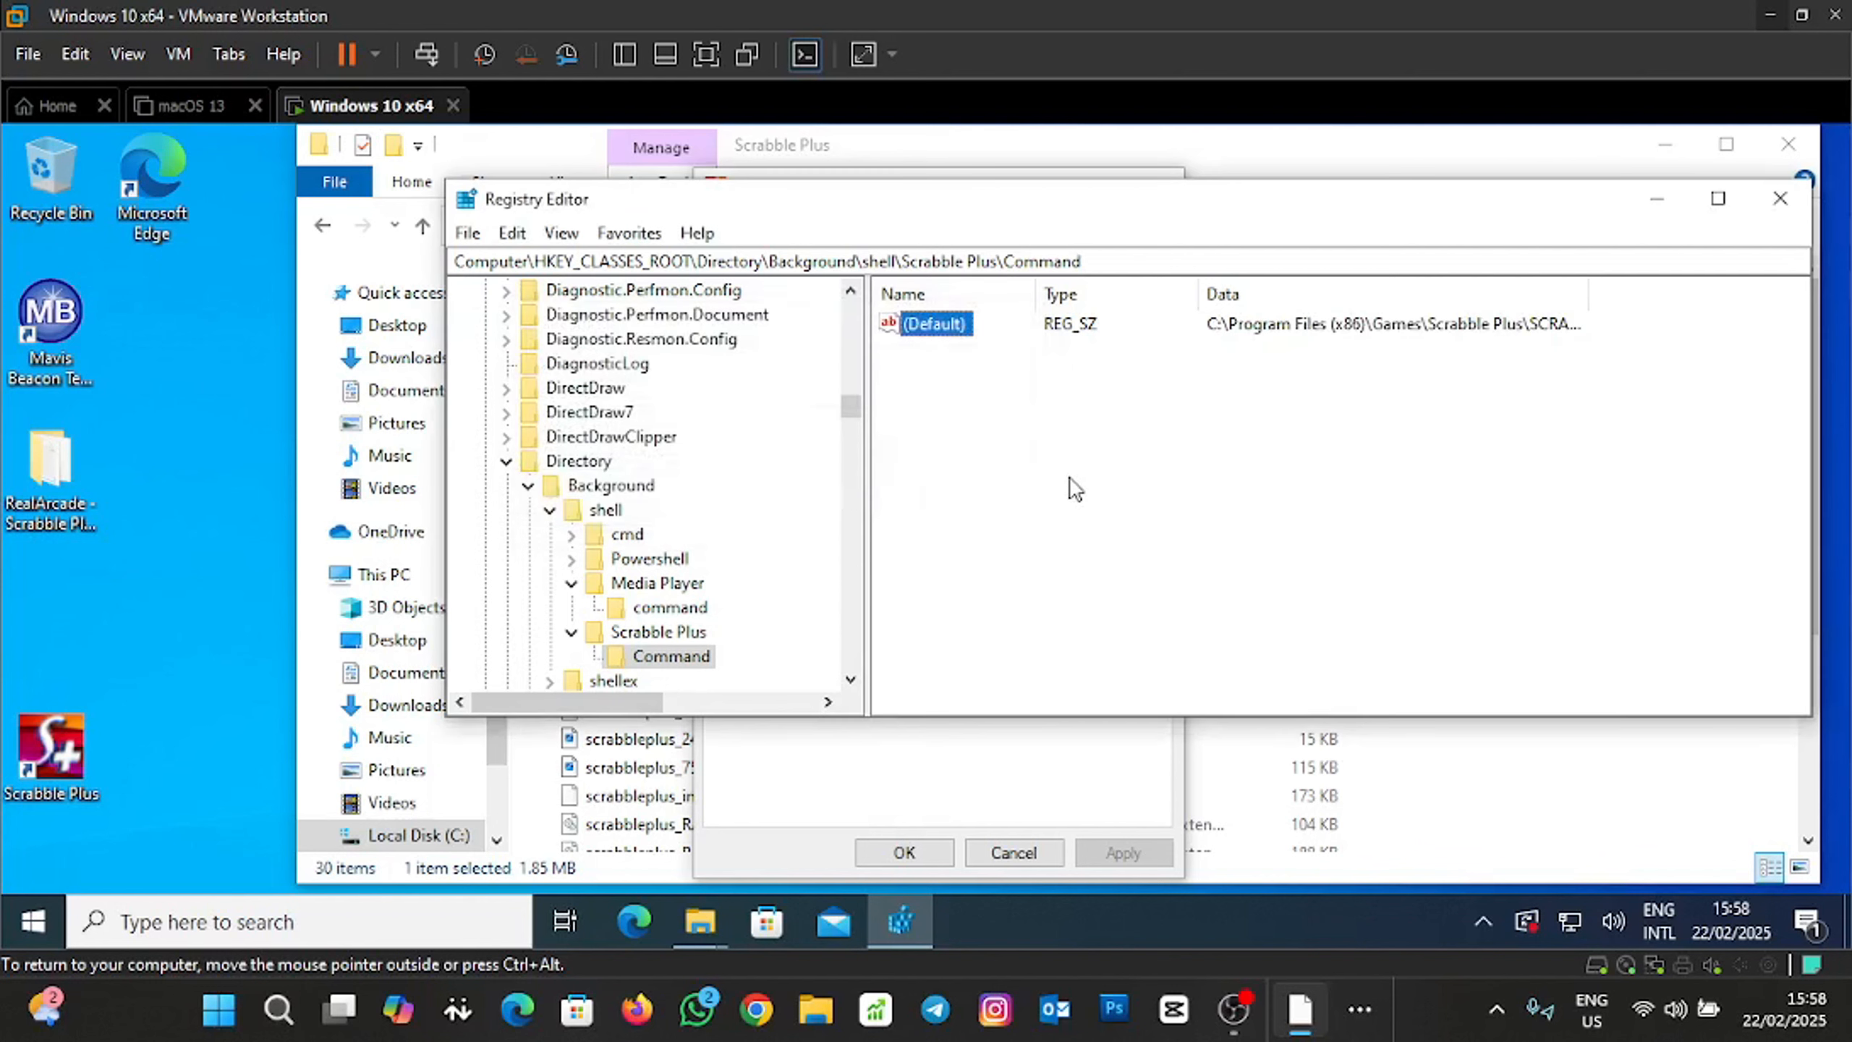
# Close the SCRABBLE PLUS properties and the File Explorer window, and minimize the Registry Editor to reveal the desktop.
pyautogui.click(1093, 772)
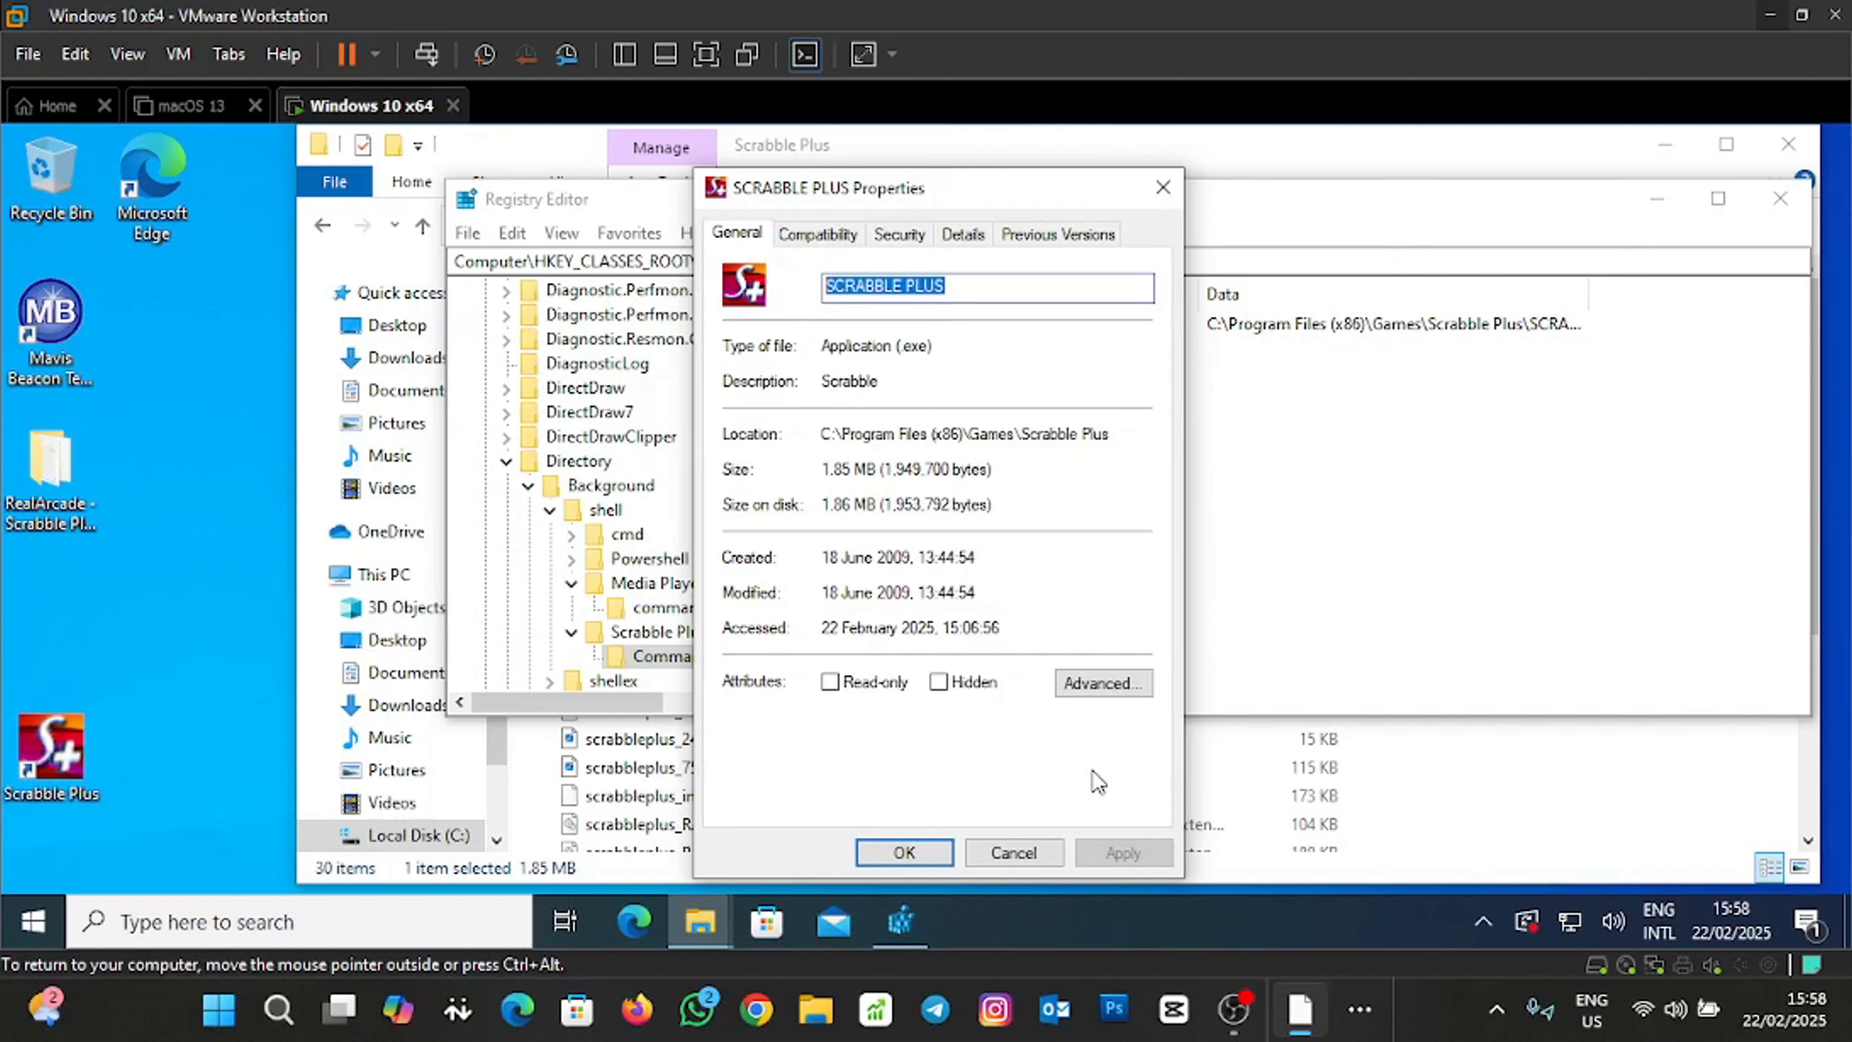
pyautogui.click(1012, 853)
pyautogui.click(1414, 793)
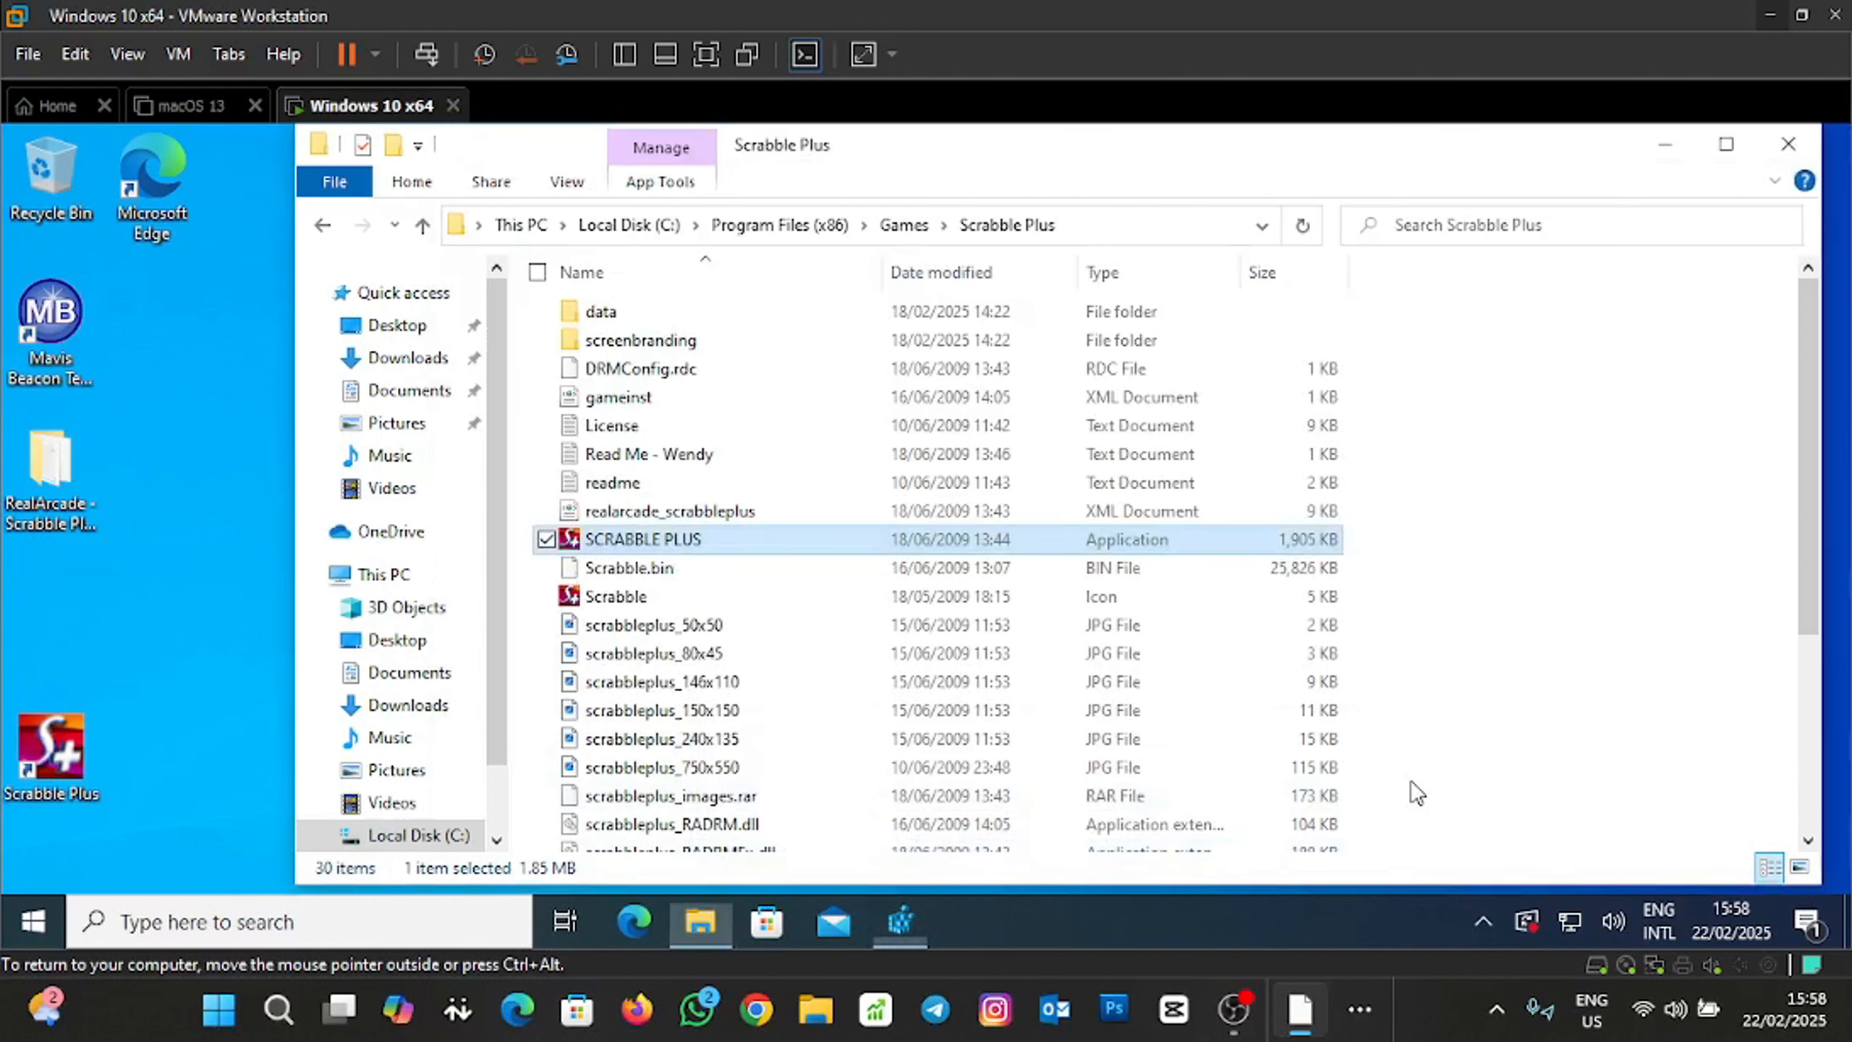
pyautogui.click(1787, 146)
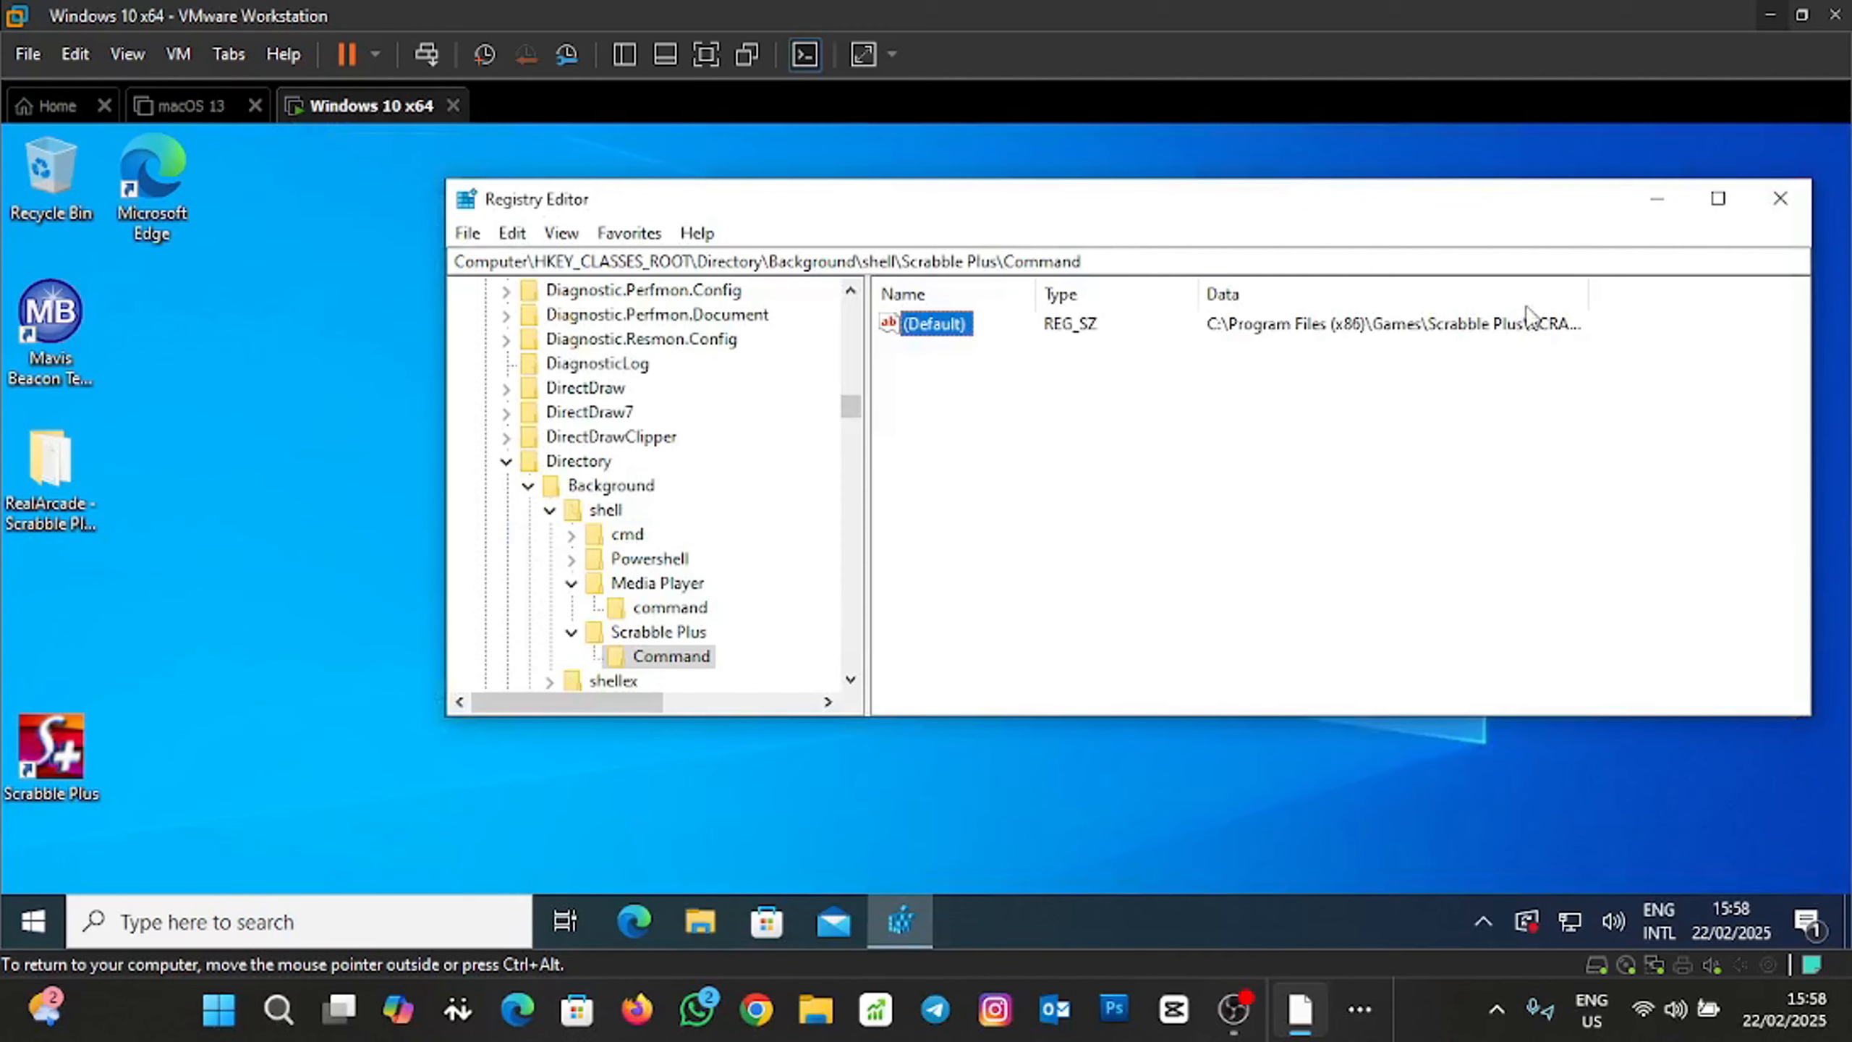
pyautogui.click(1656, 198)
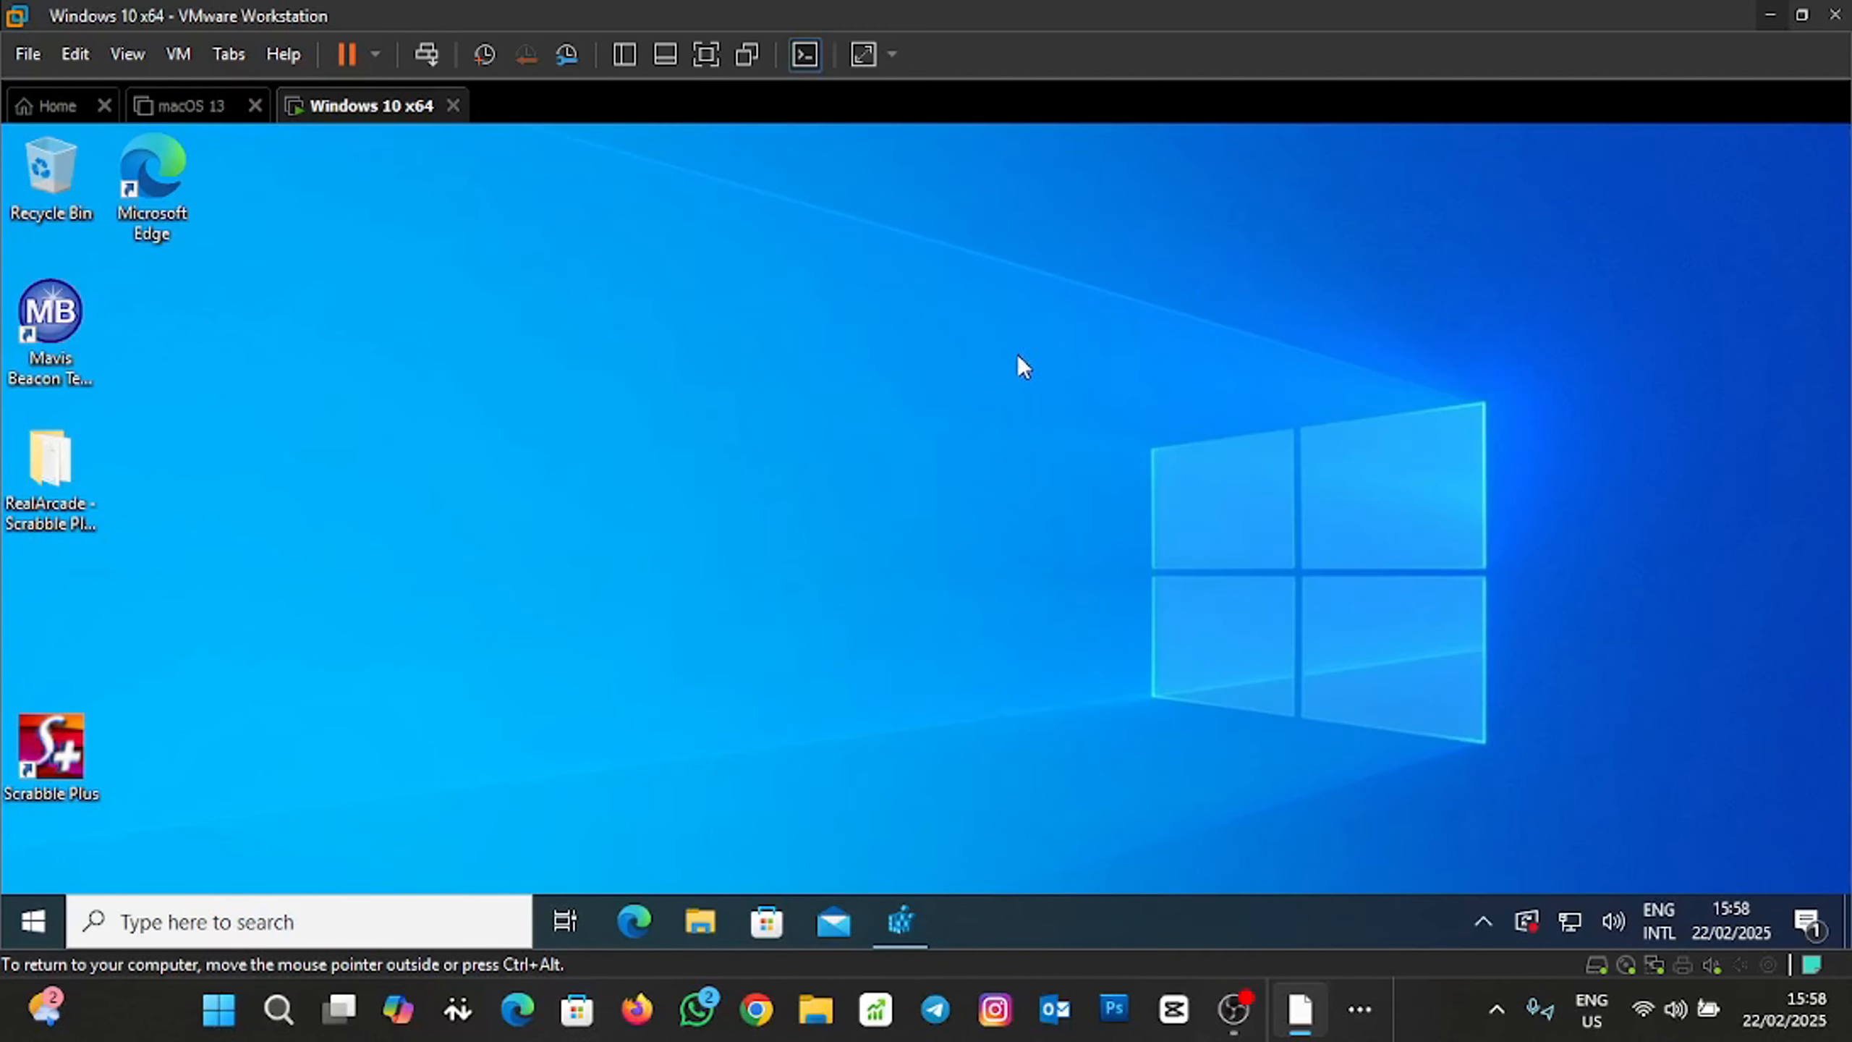
# Test the Scrabble Plus entry in the desktop background context menu and dismiss the resulting dialogs.
pyautogui.rightClick(998, 361)
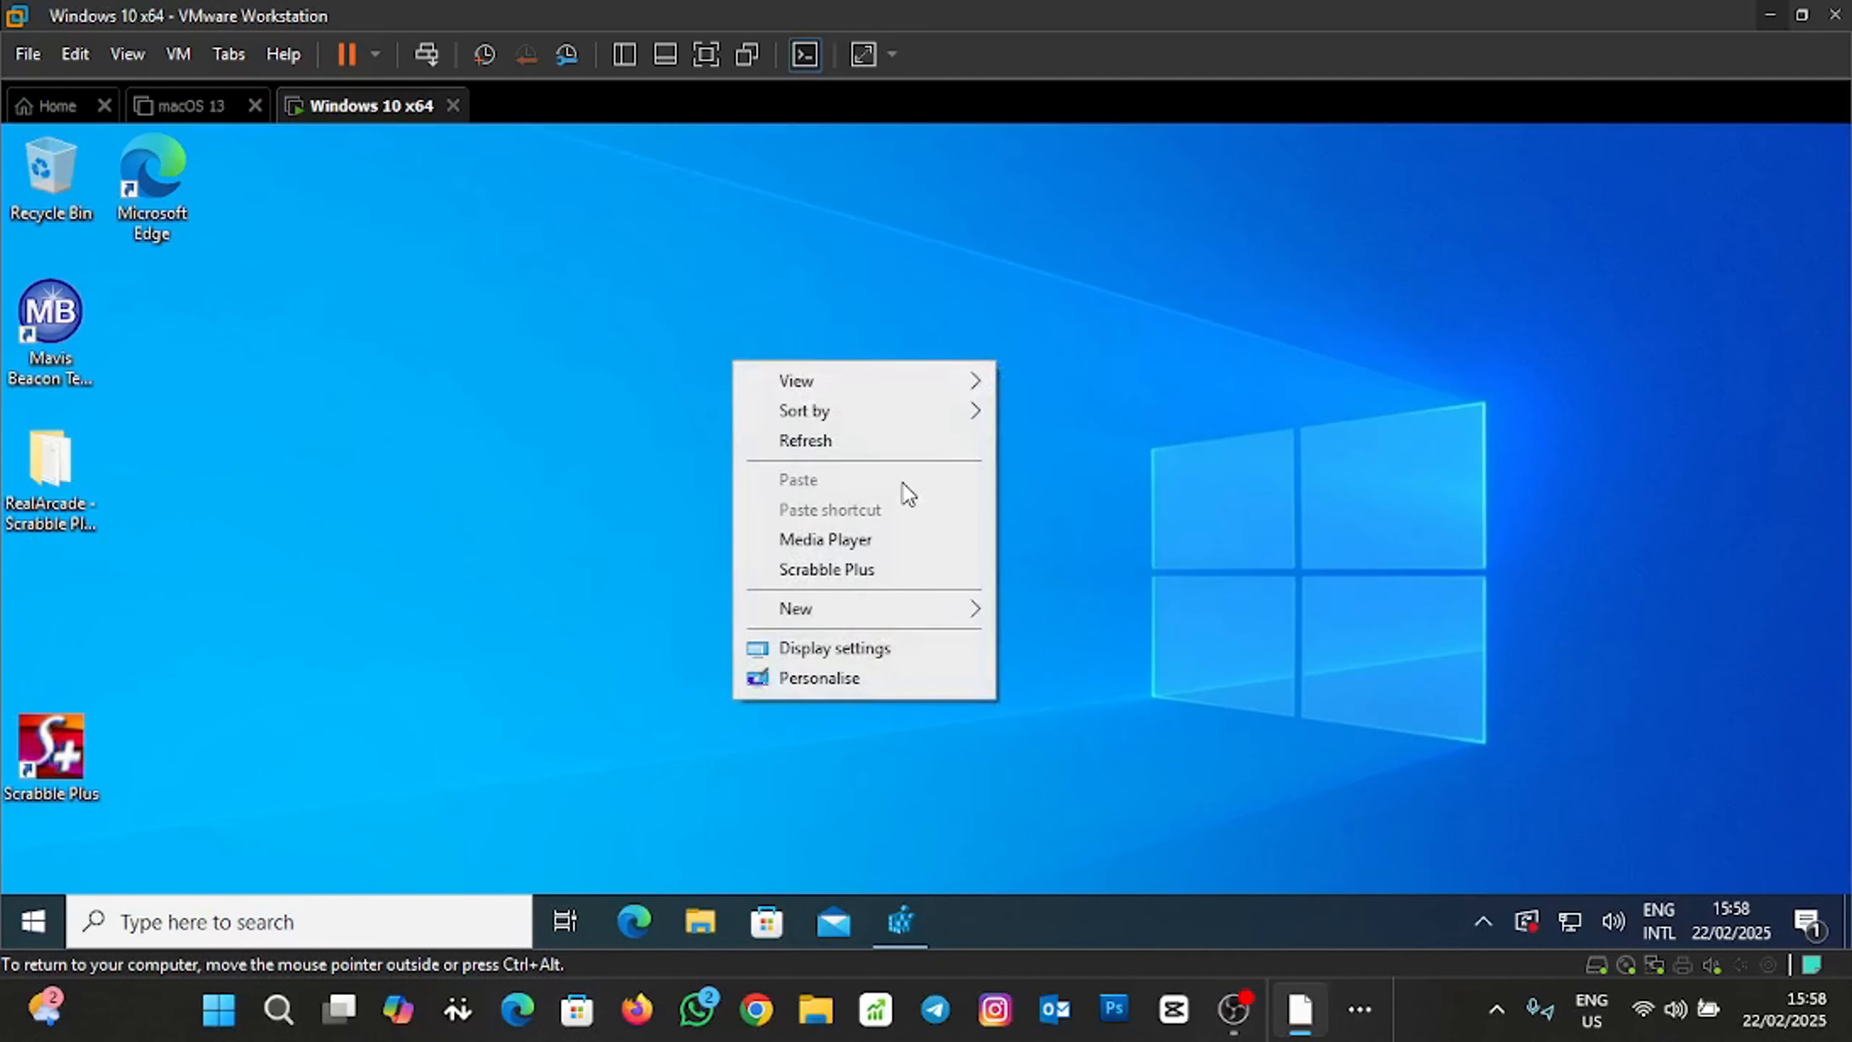
pyautogui.click(897, 574)
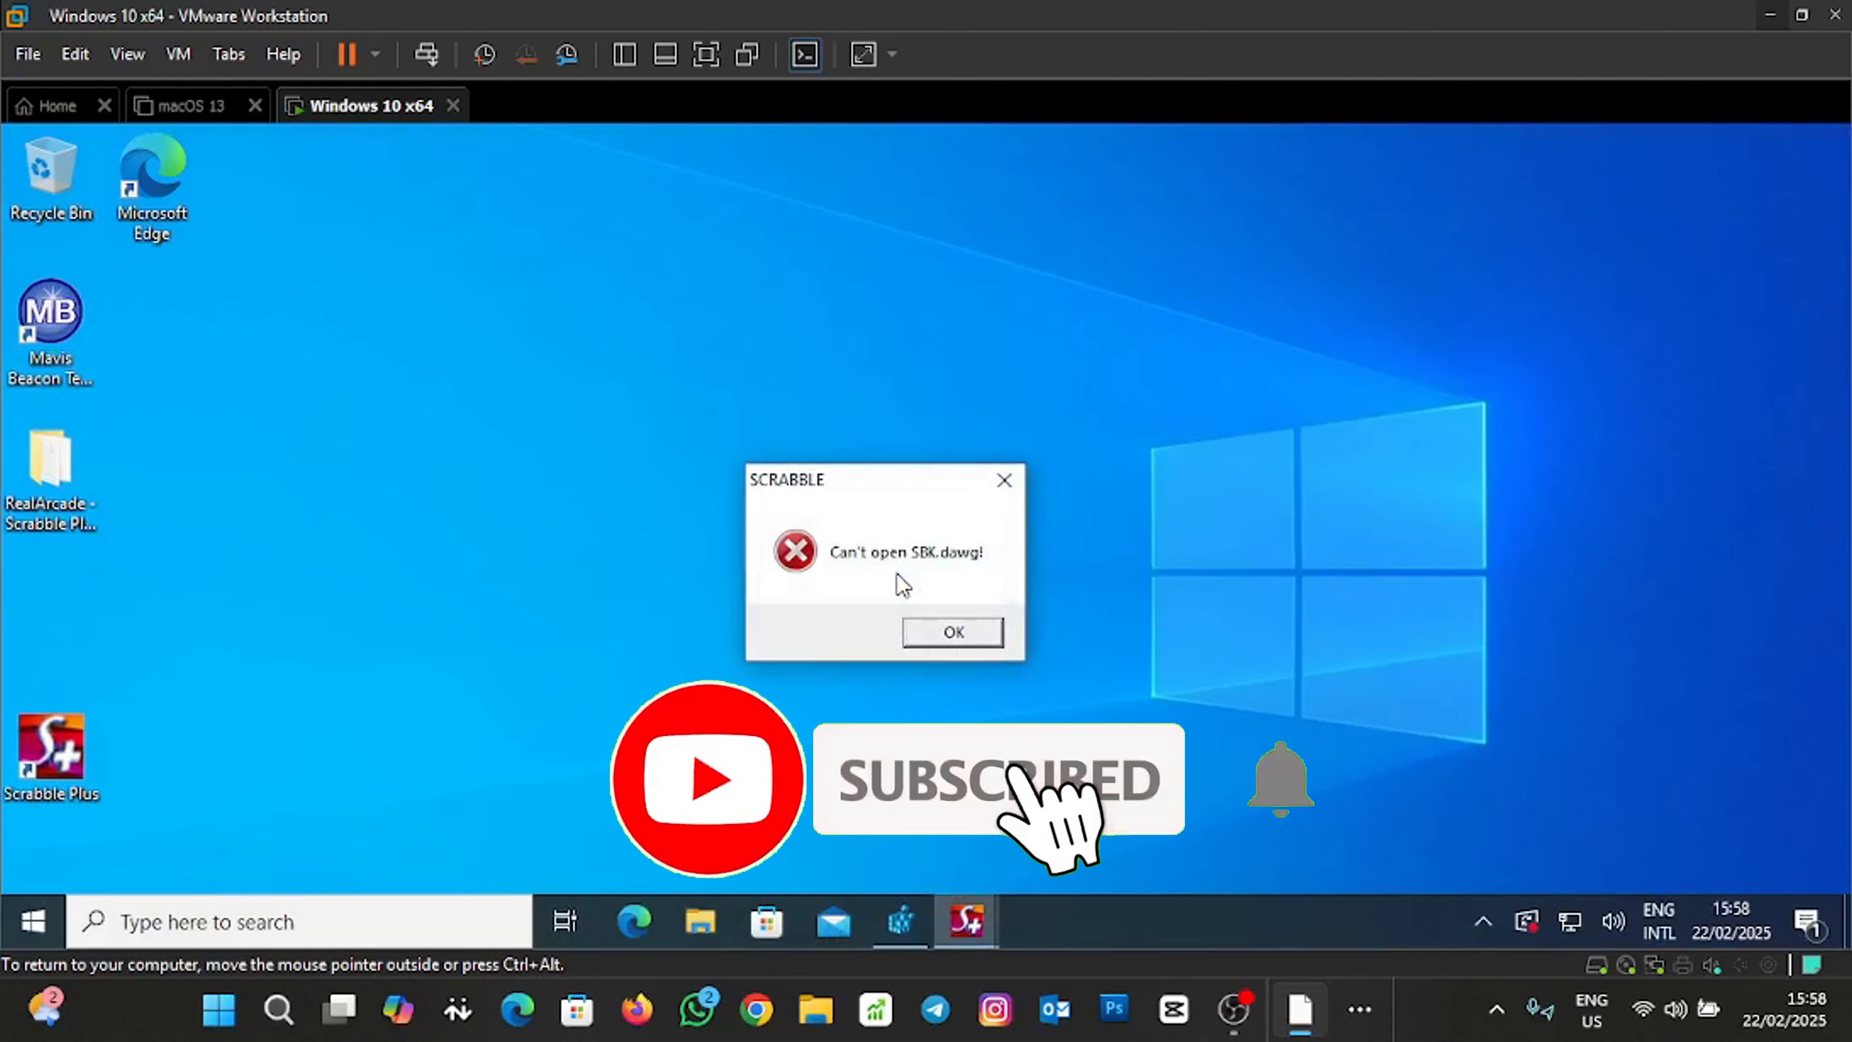
pyautogui.click(944, 631)
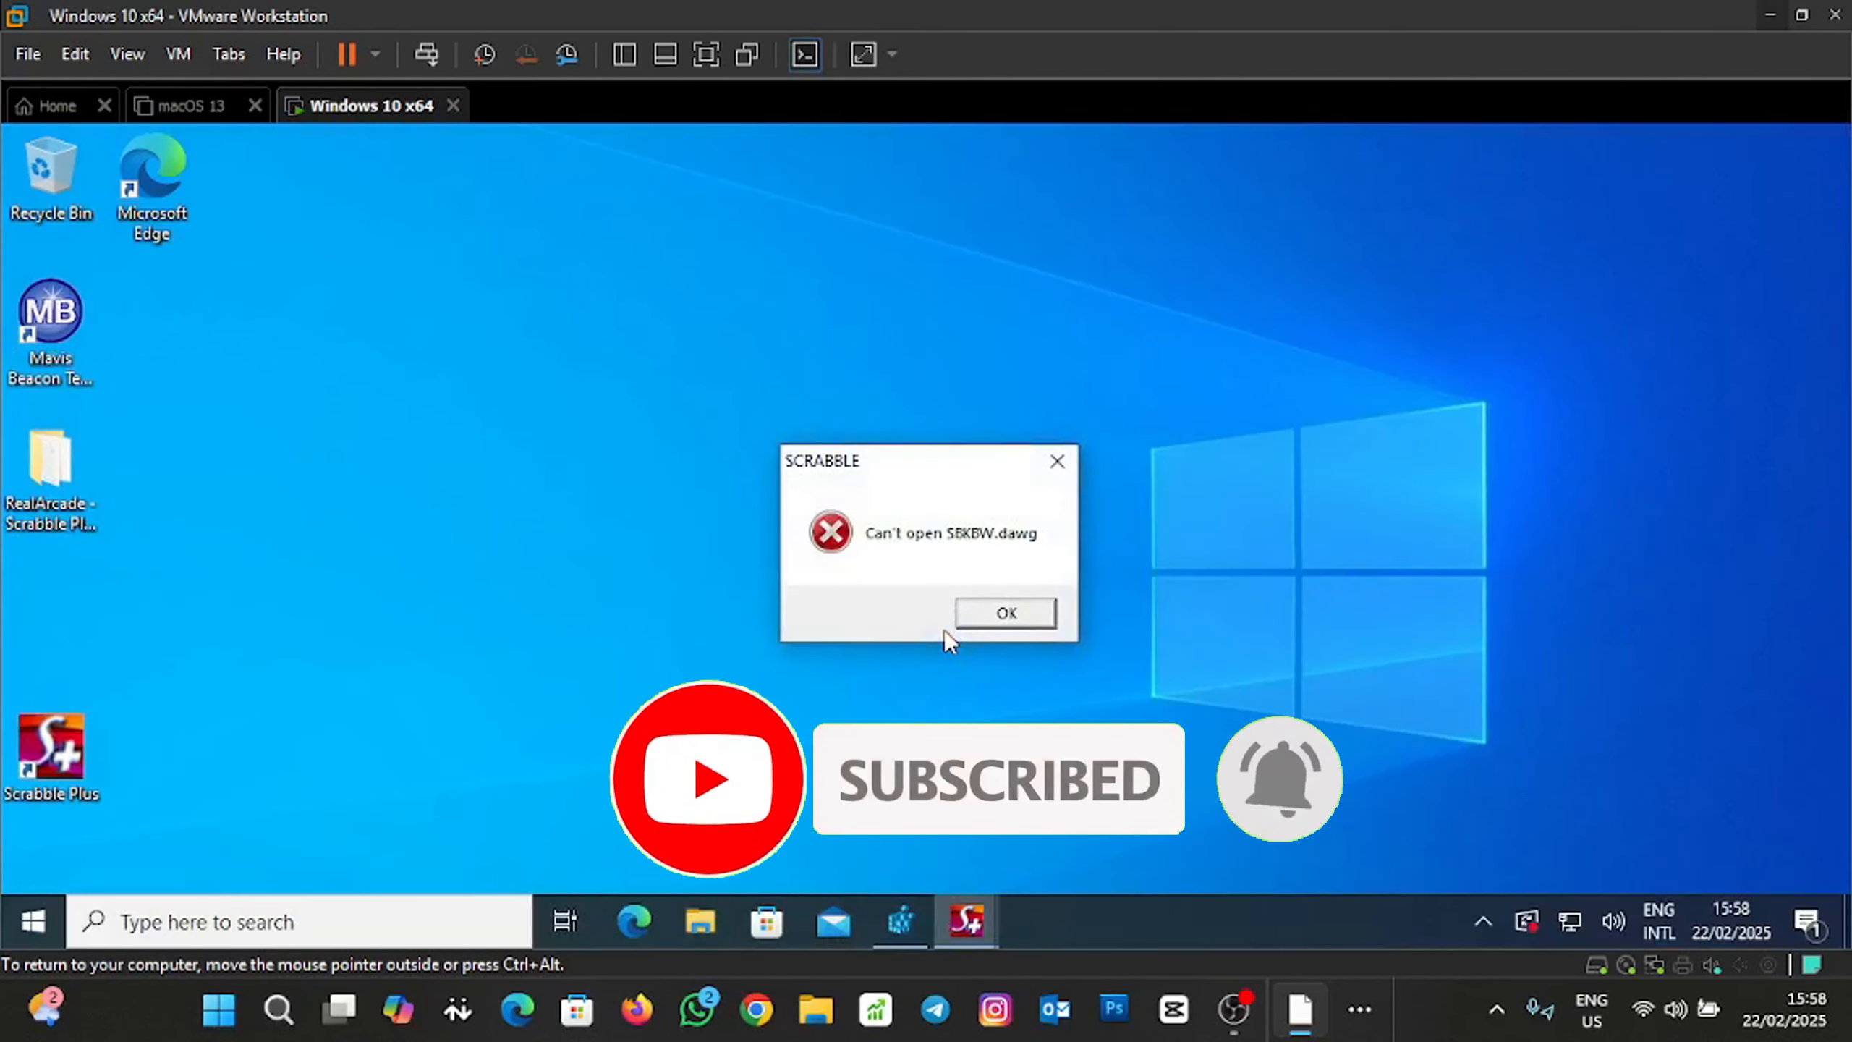
pyautogui.click(986, 621)
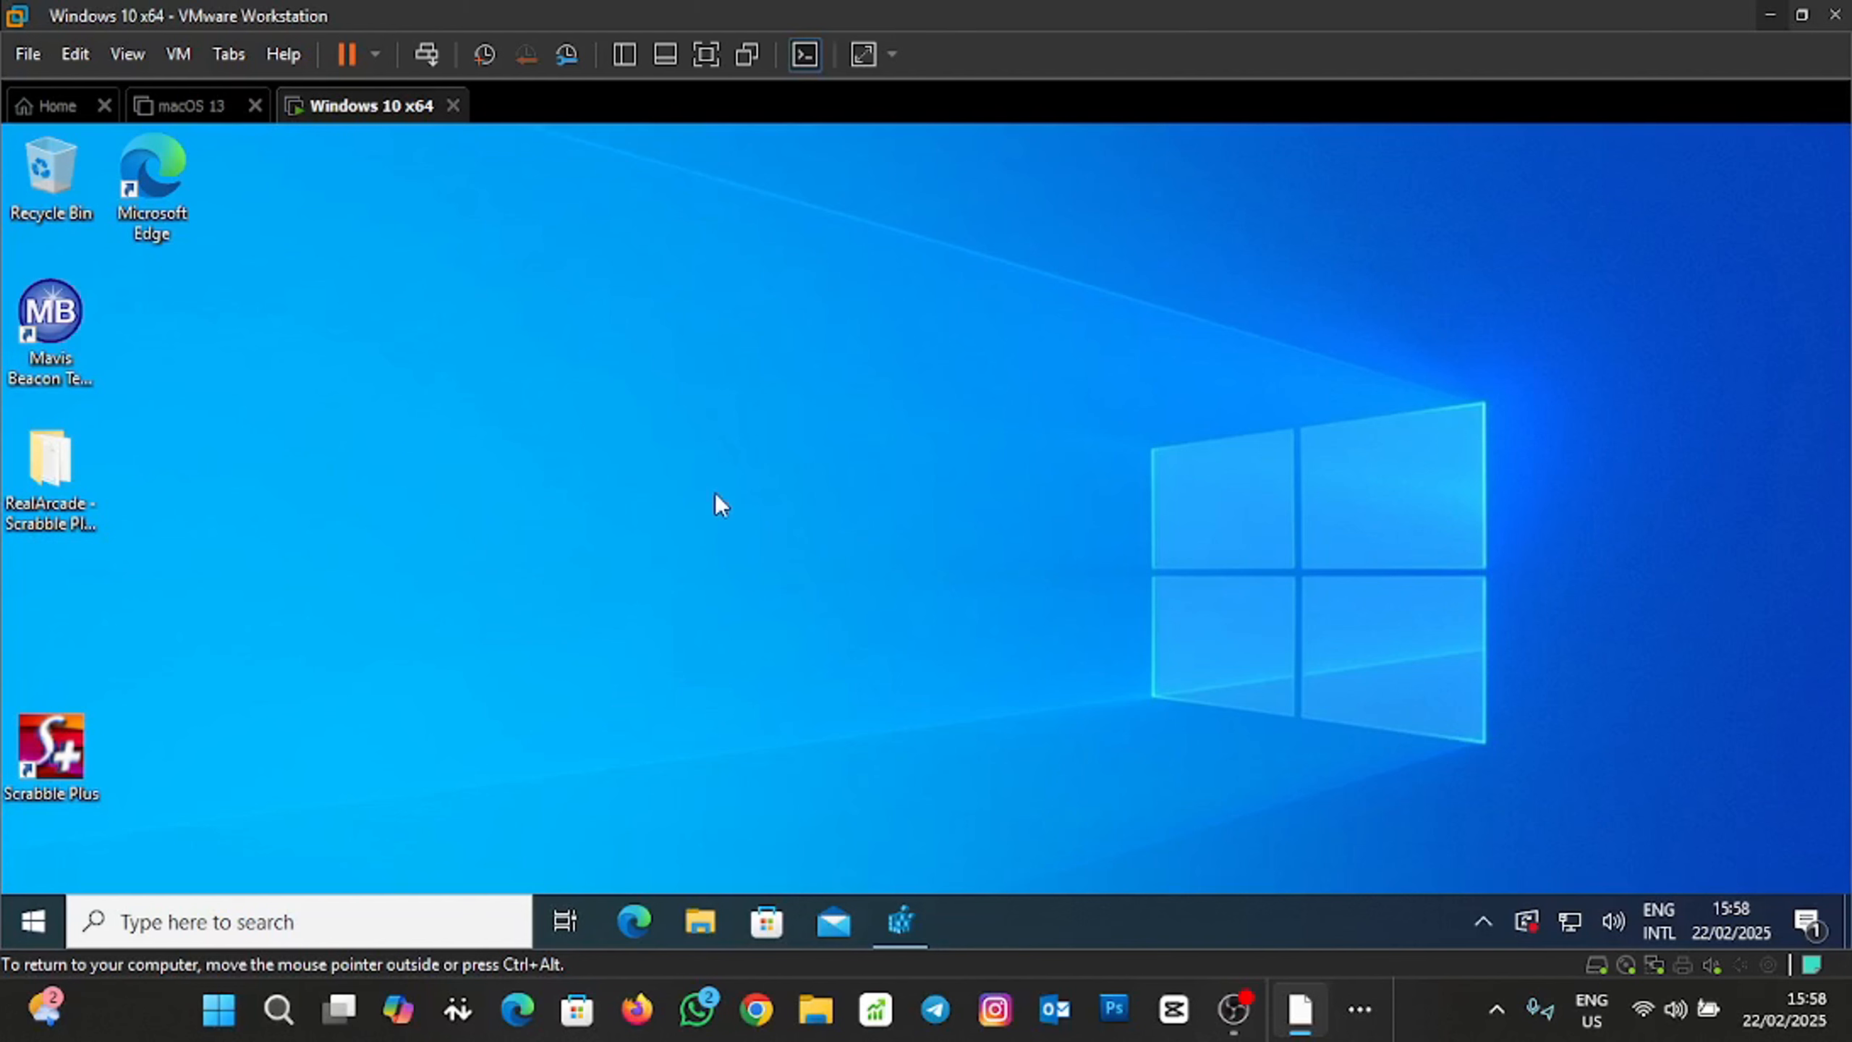
# Restore the Registry Editor and create a key named Mavis Beacon under HKEY_CLASSES_ROOT\Directory\Background\shell.
pyautogui.click(907, 926)
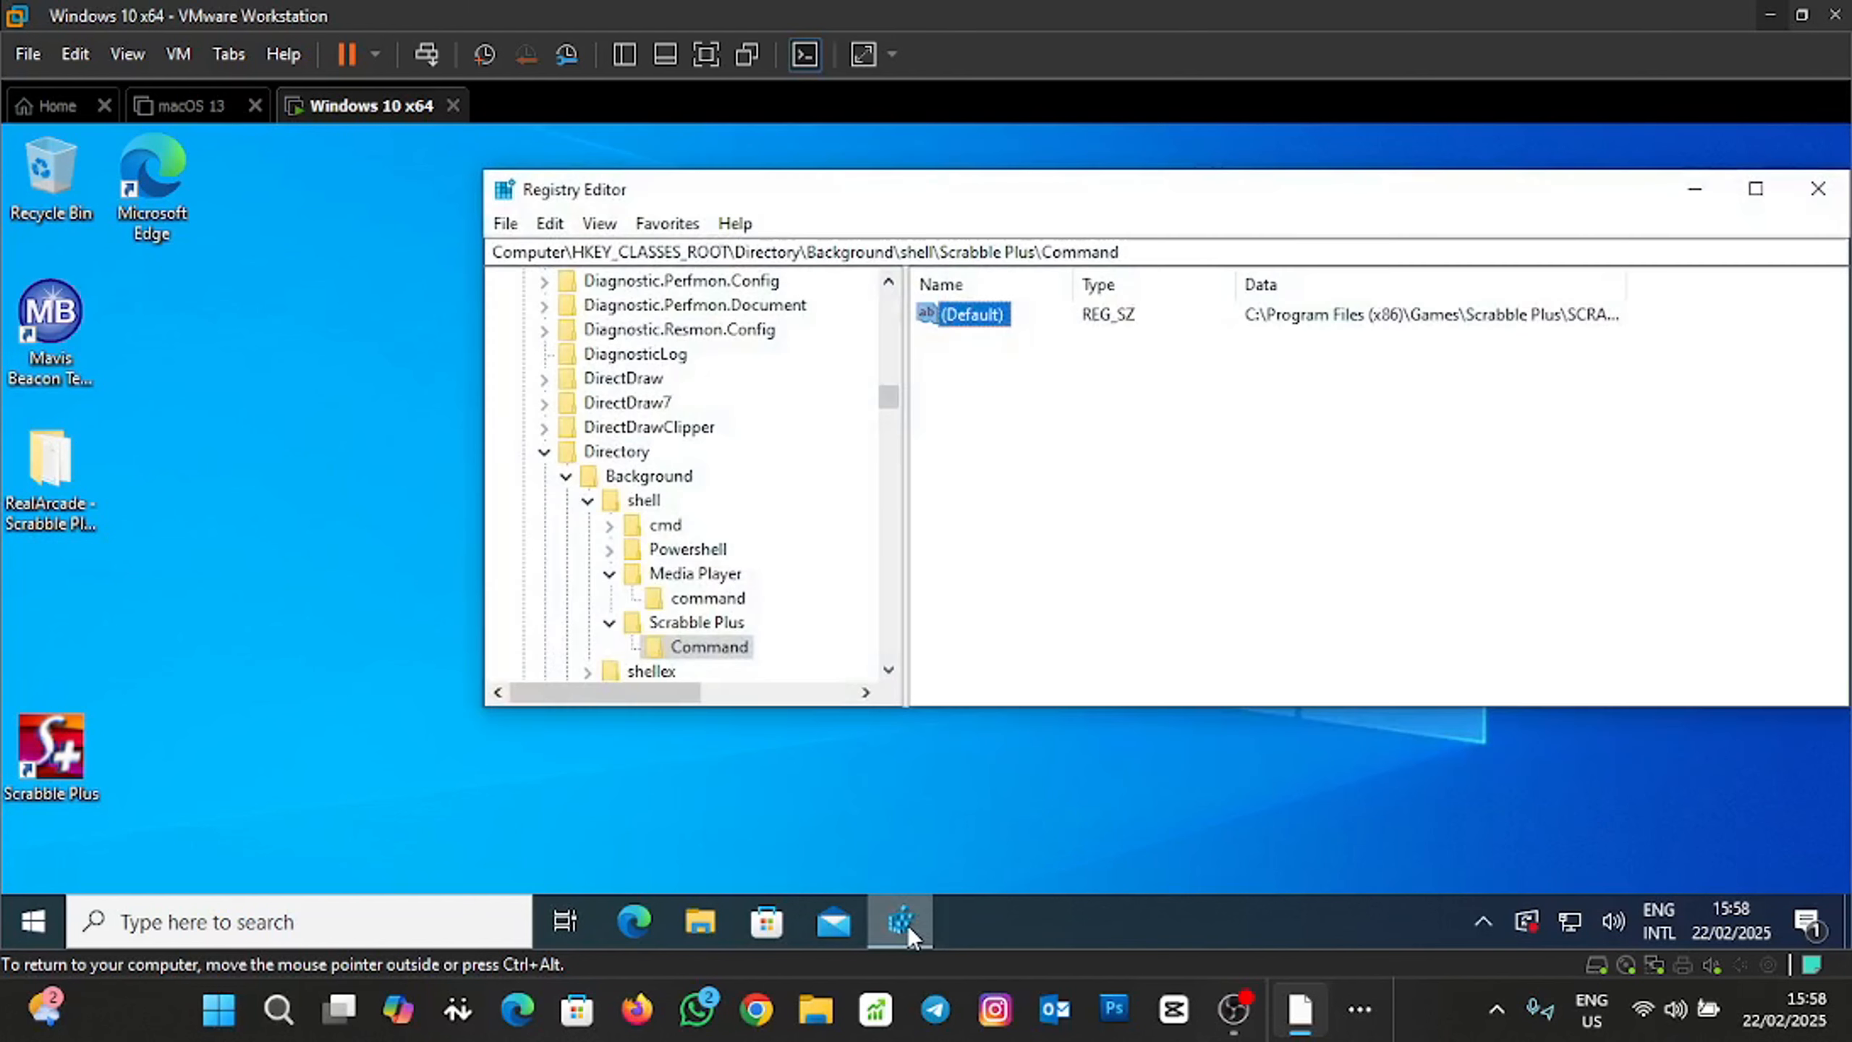
pyautogui.click(646, 503)
pyautogui.rightClick(646, 504)
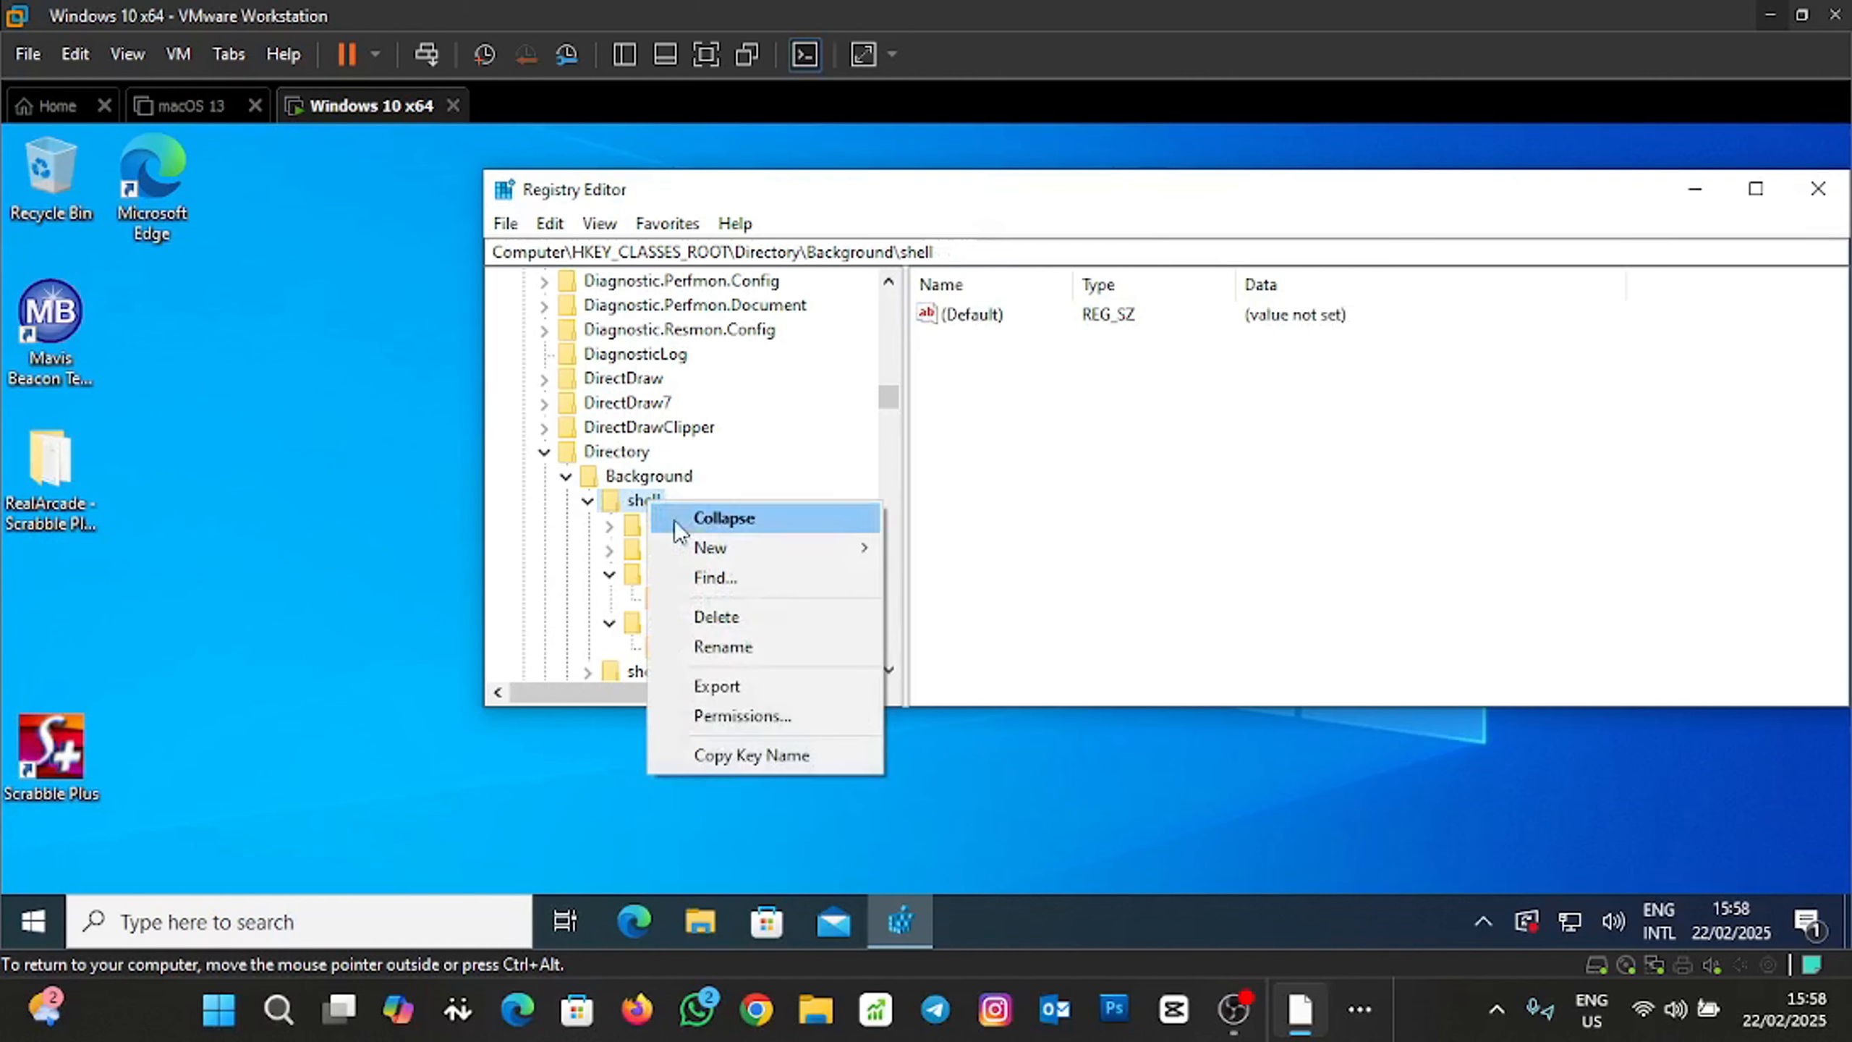
pyautogui.moveTo(704, 543)
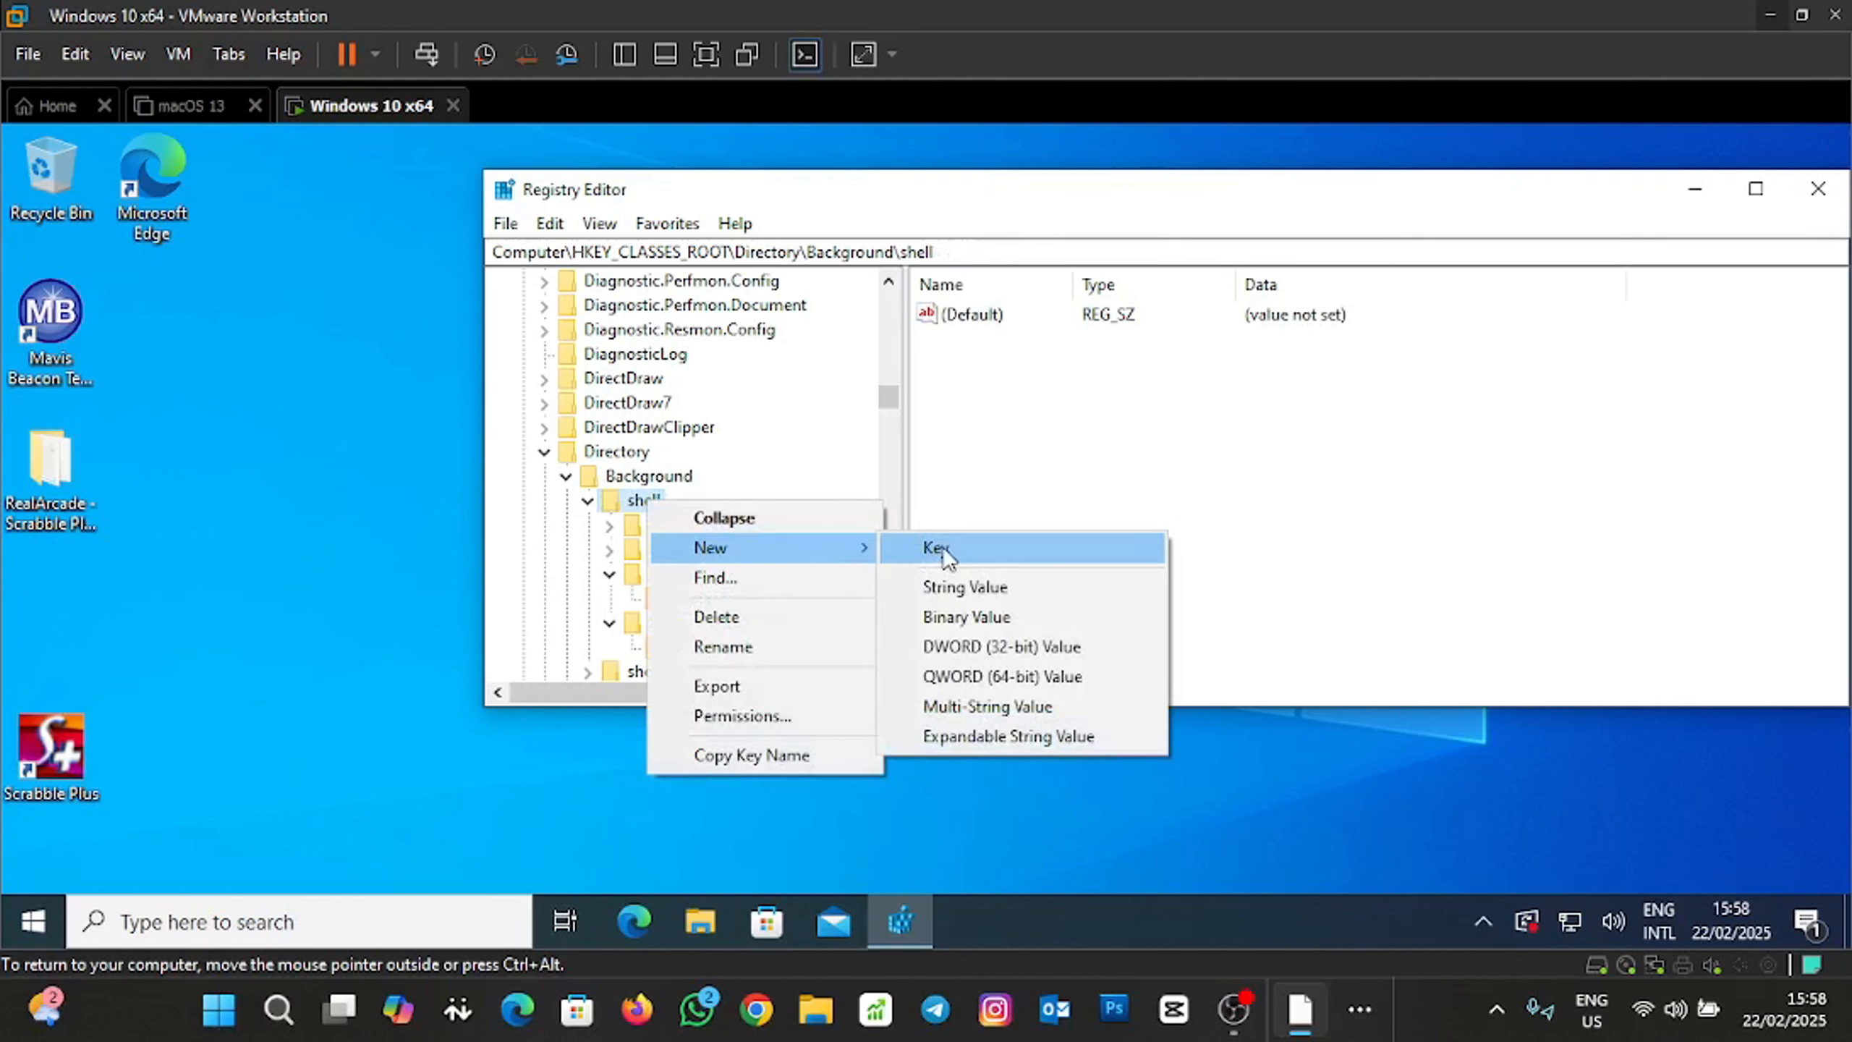
pyautogui.click(944, 551)
pyautogui.write('M')
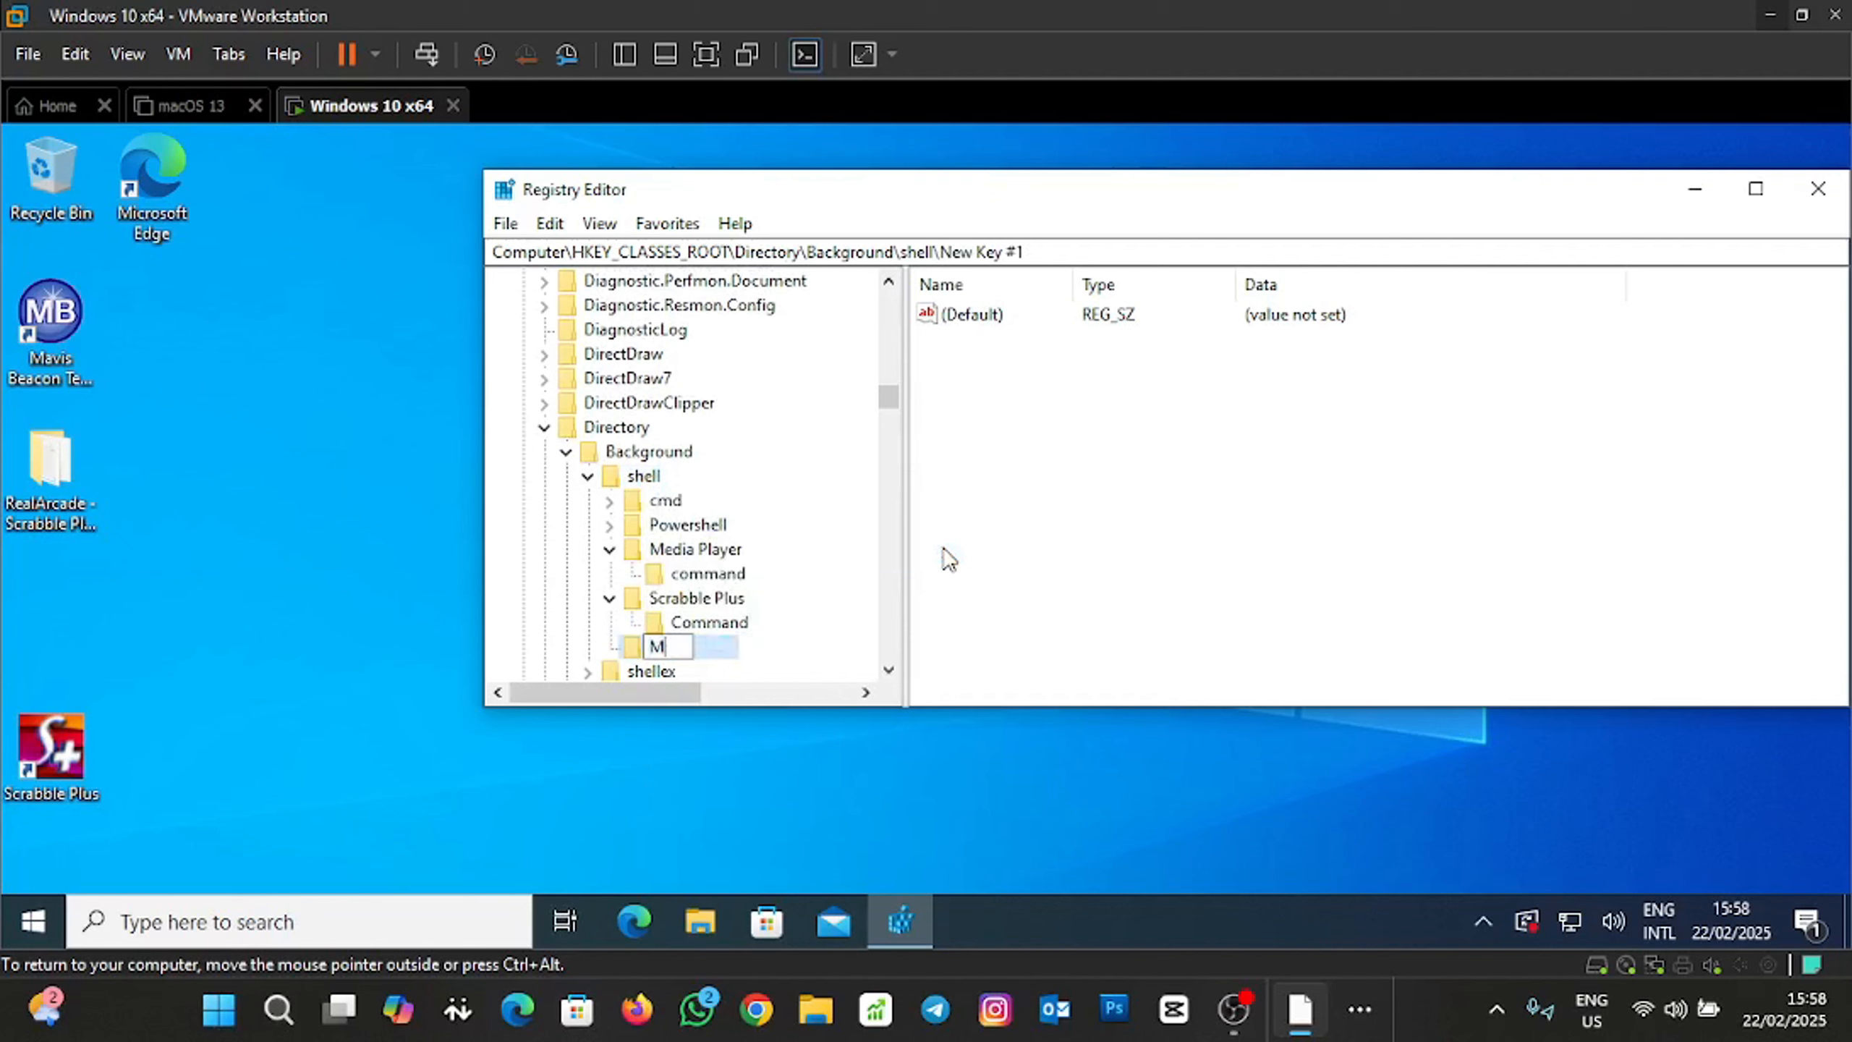
pyautogui.write('avis Beacon')
pyautogui.press('Return')
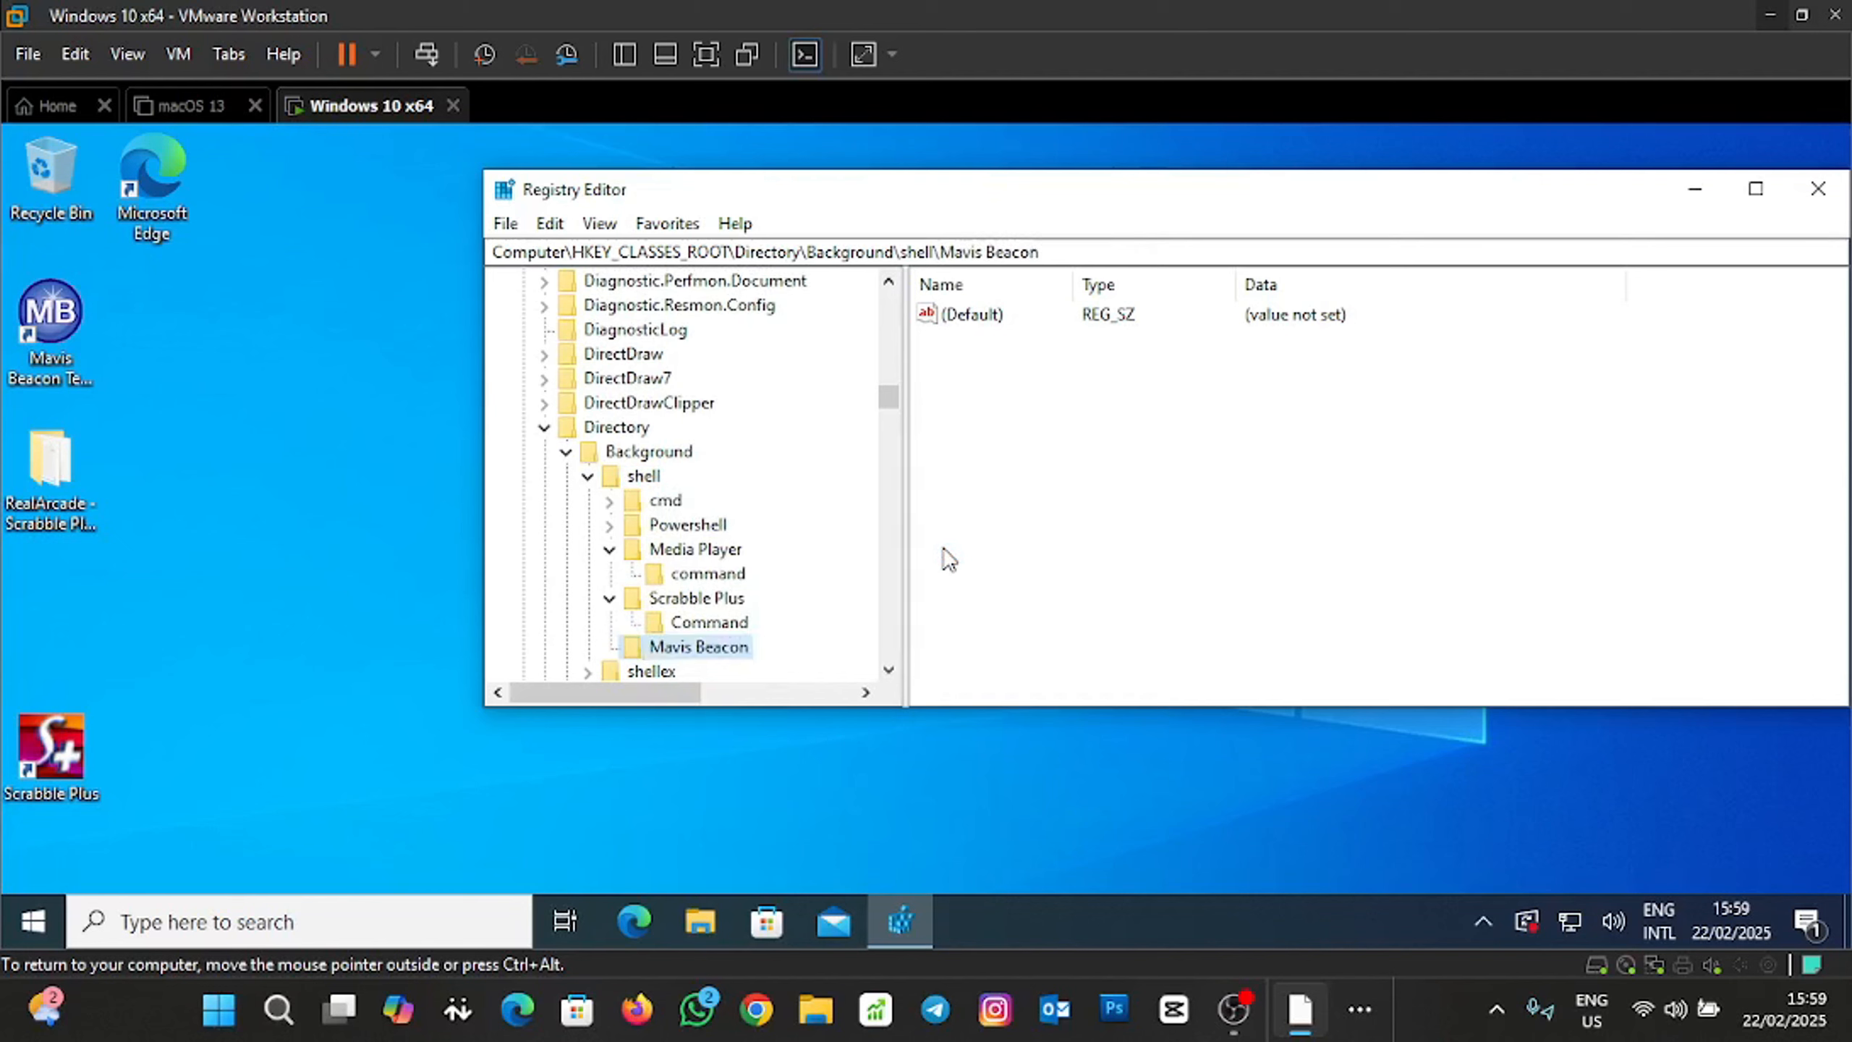
# Create a subkey named command under the Mavis Beacon key.
pyautogui.rightClick(734, 648)
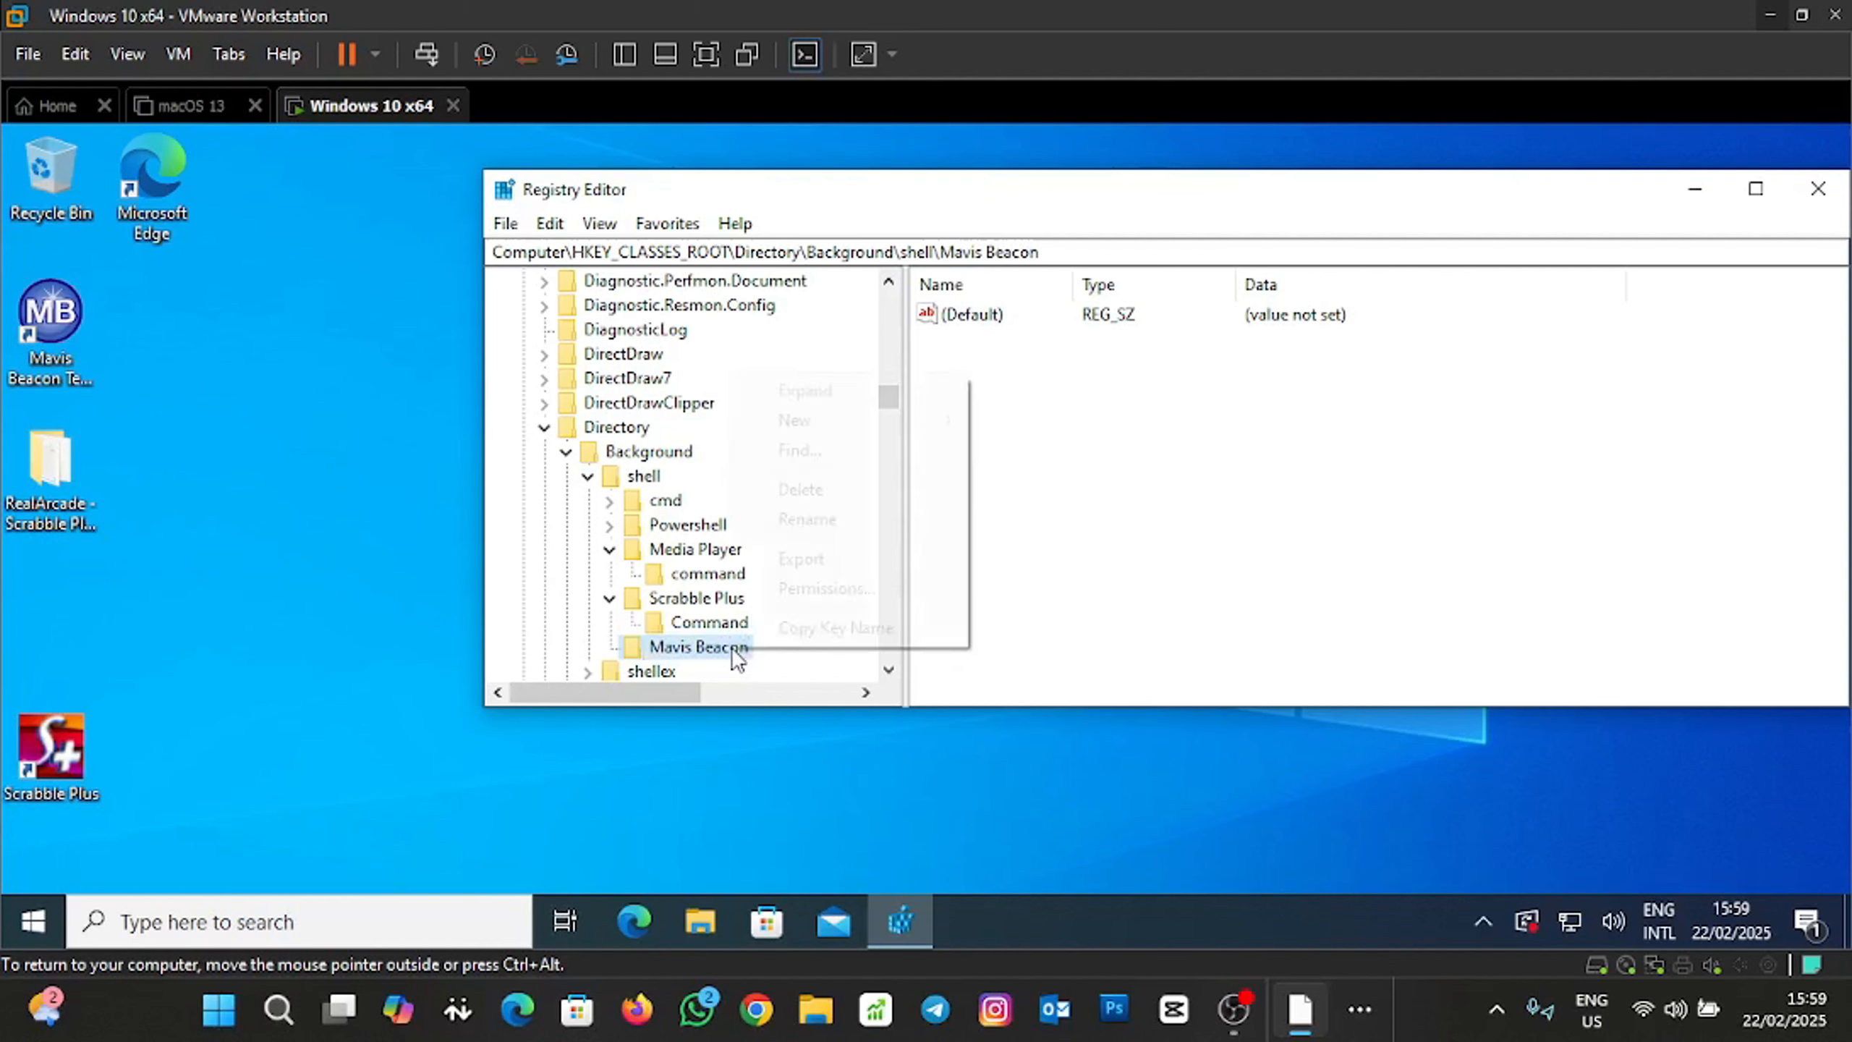
pyautogui.moveTo(846, 414)
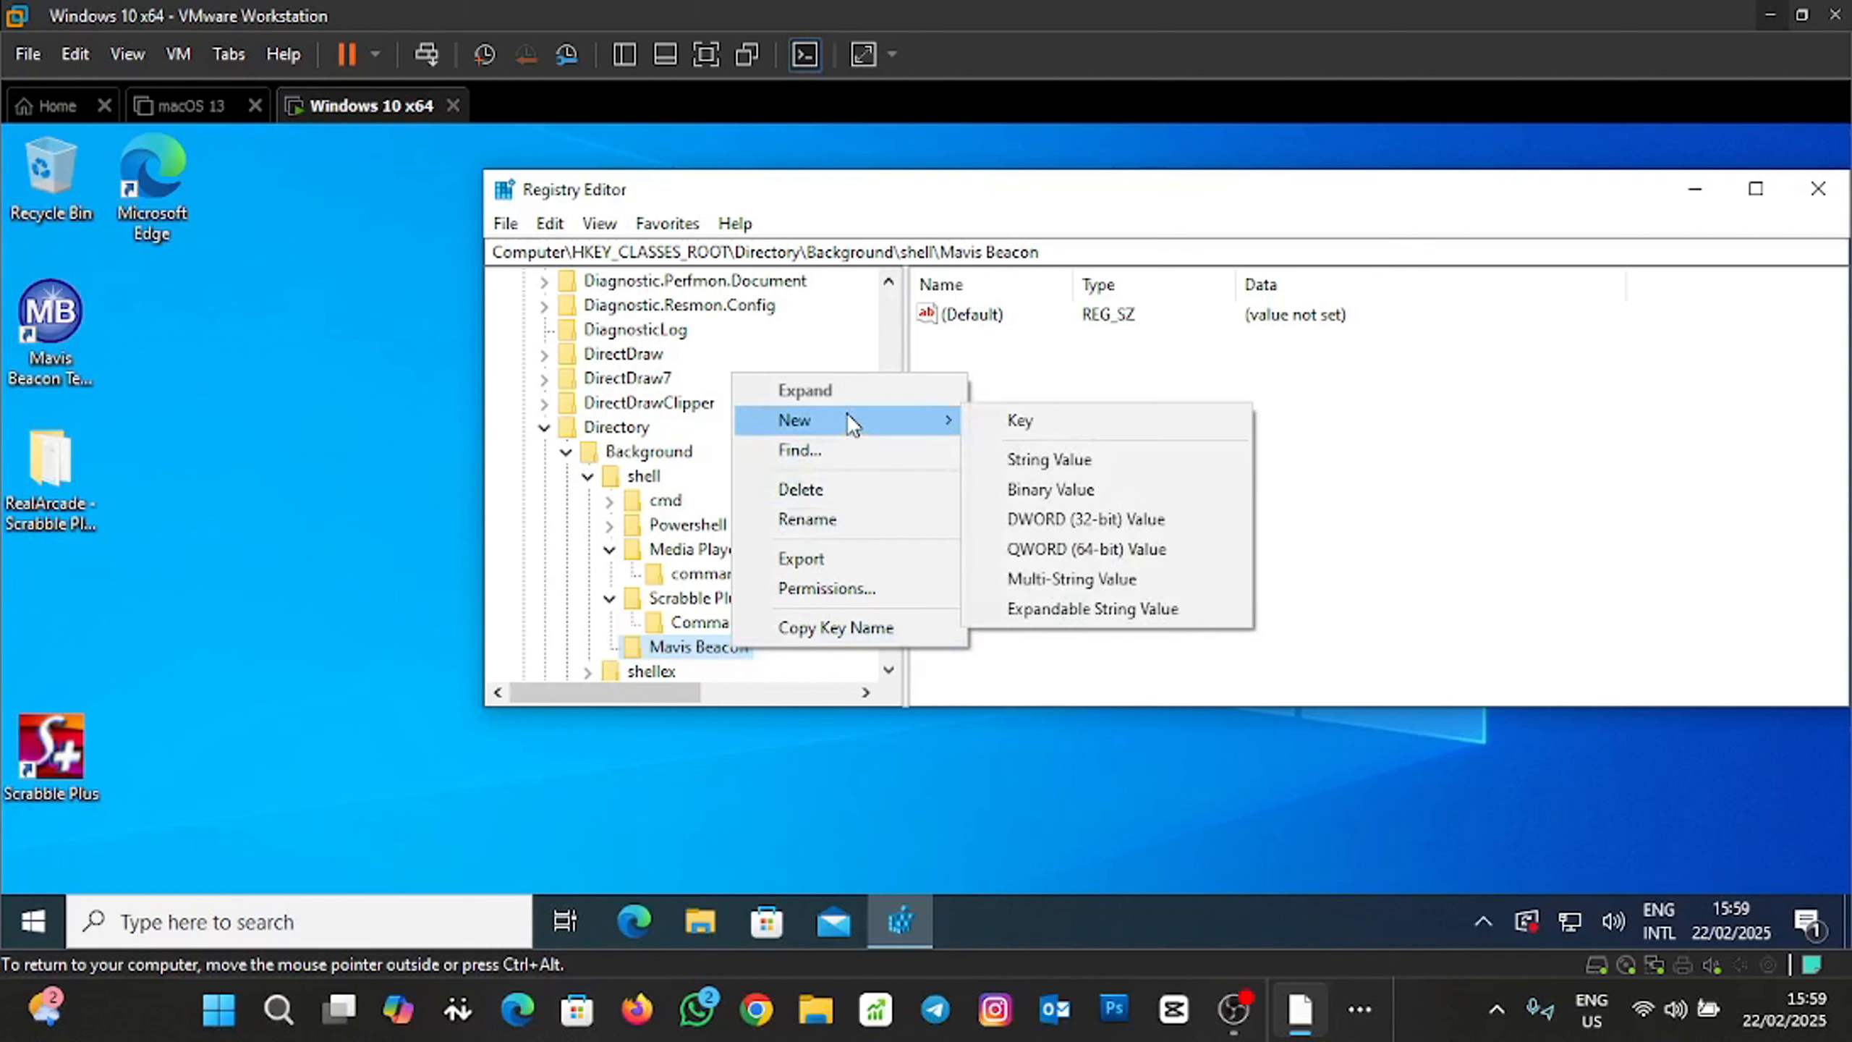
pyautogui.click(1007, 417)
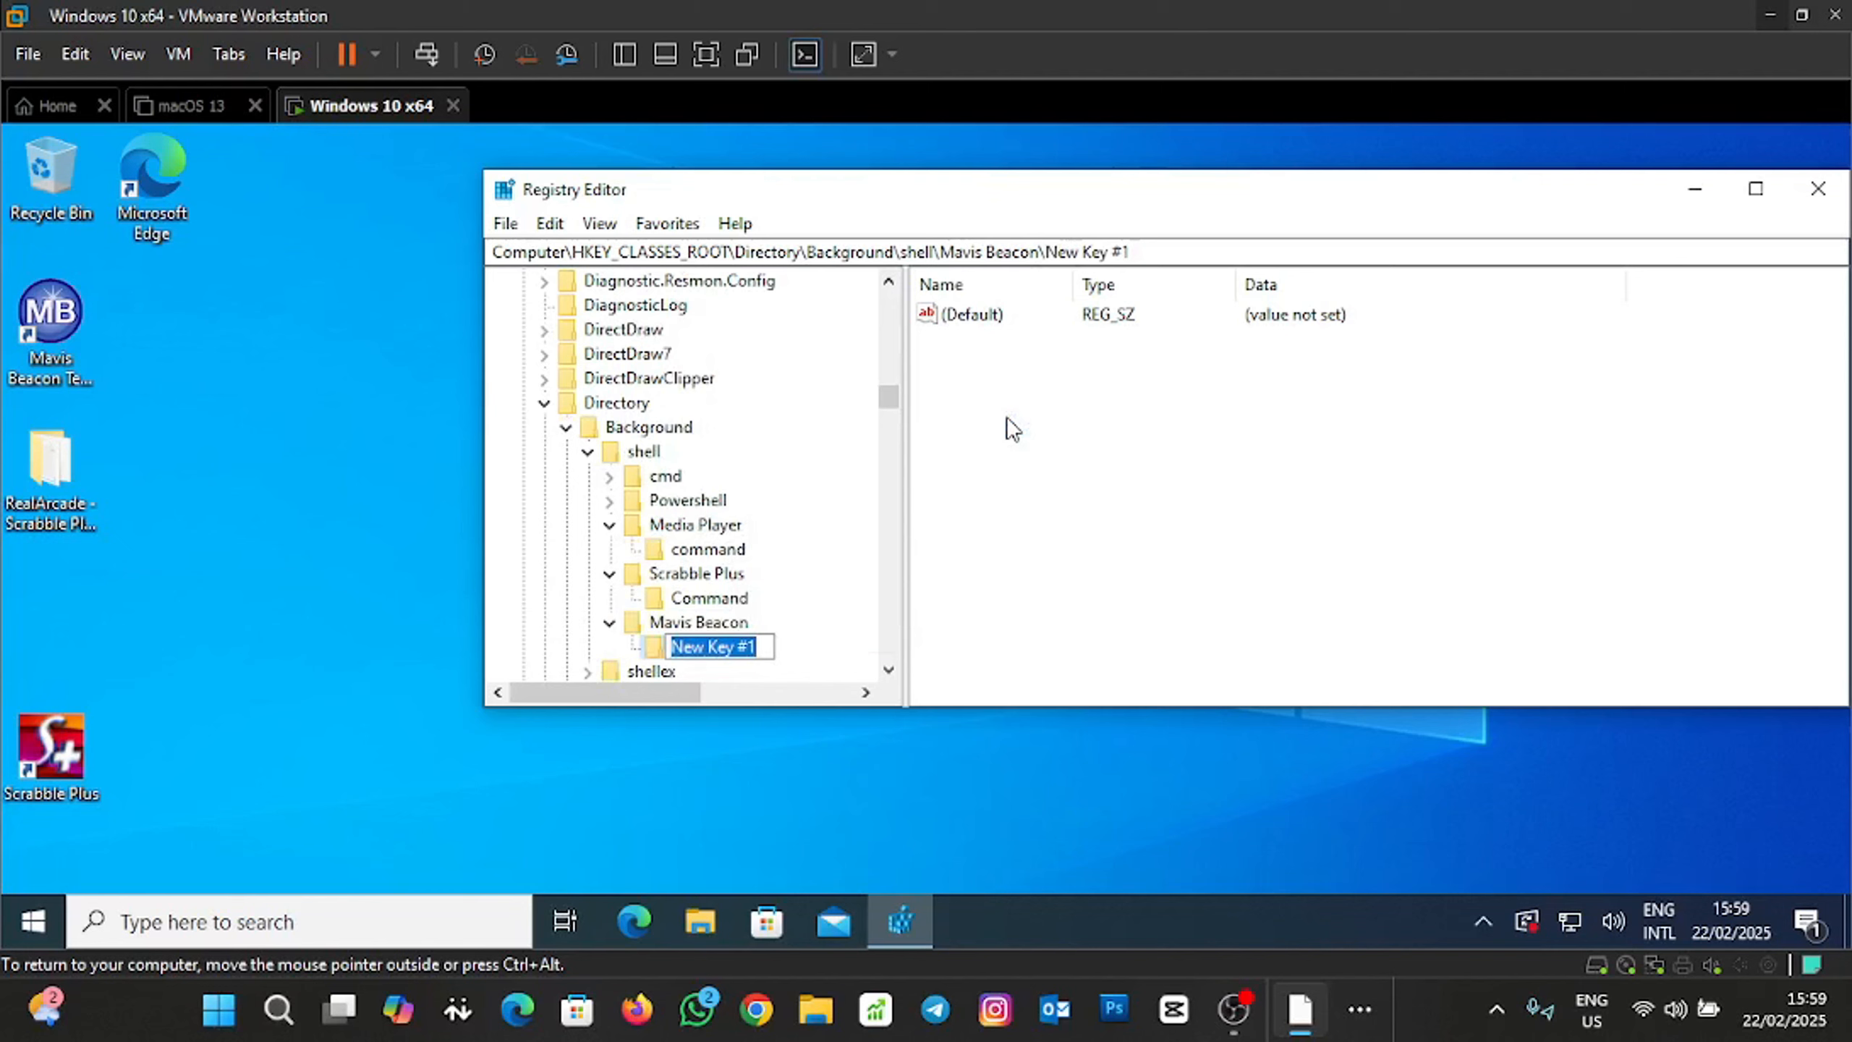
pyautogui.write('command')
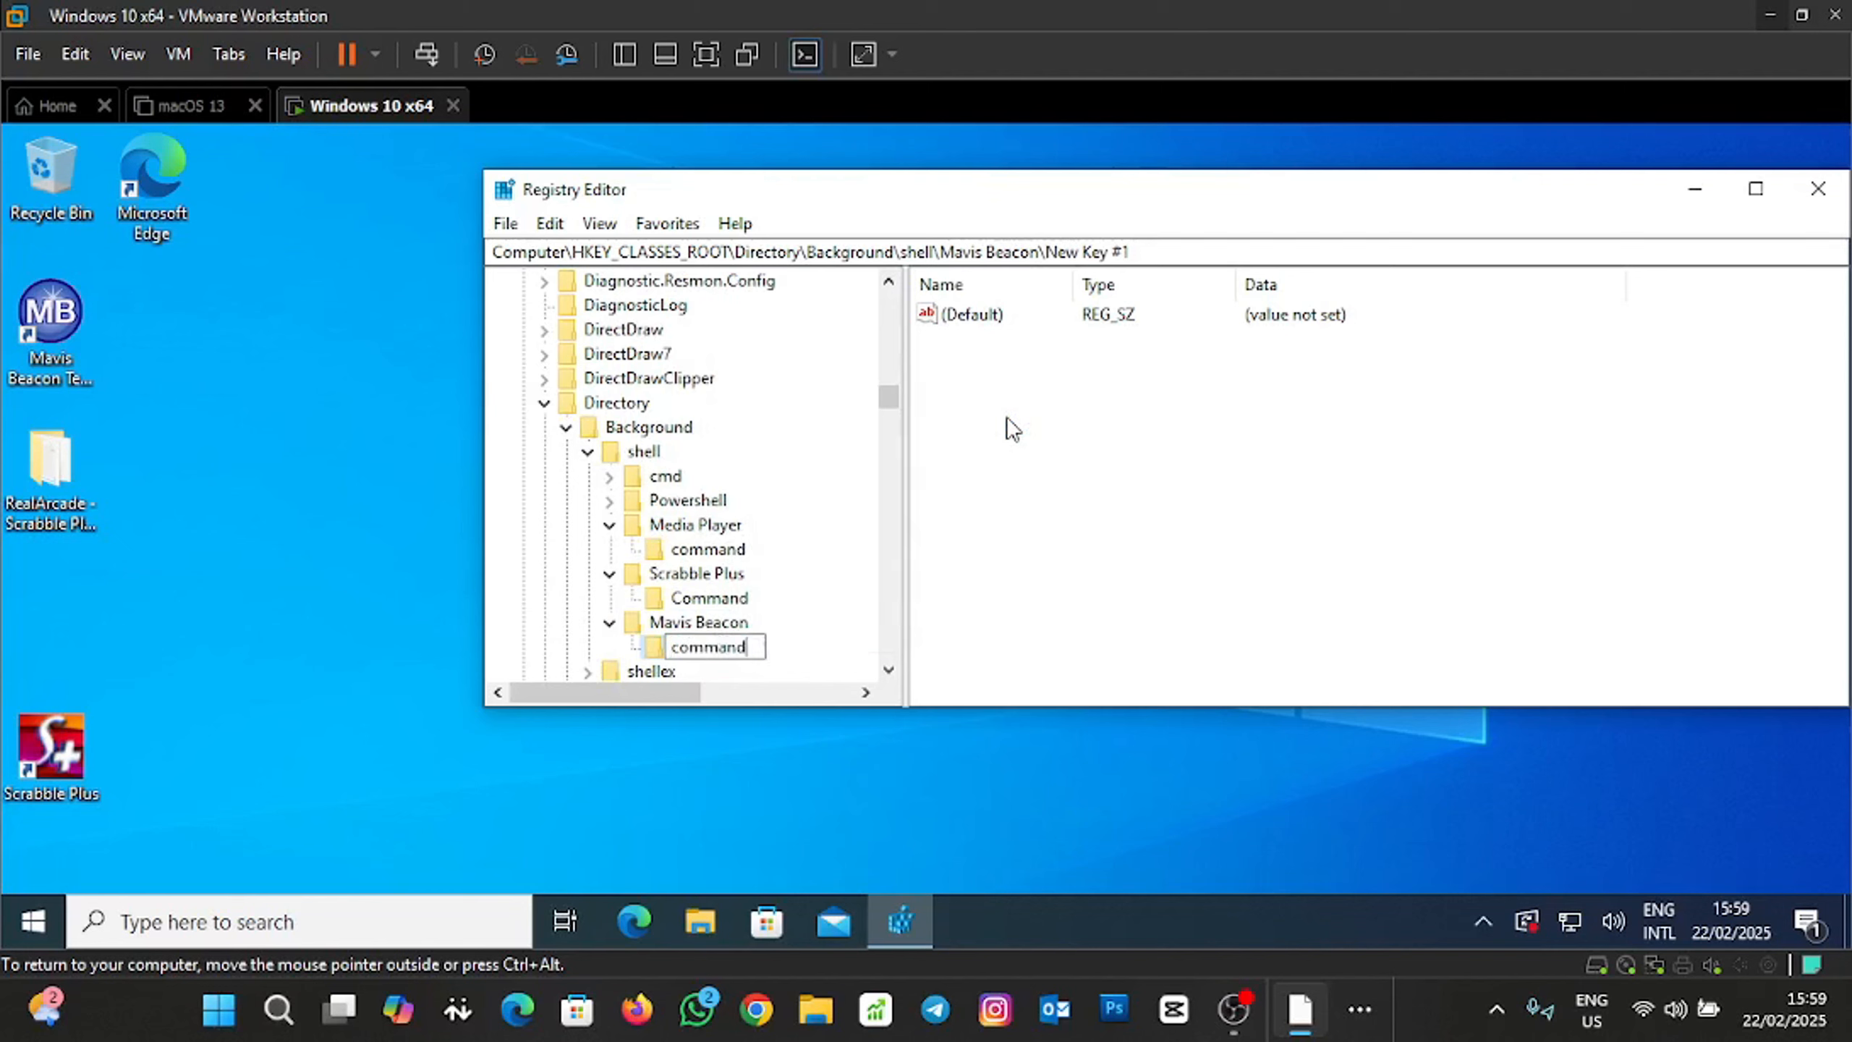
pyautogui.press('Return')
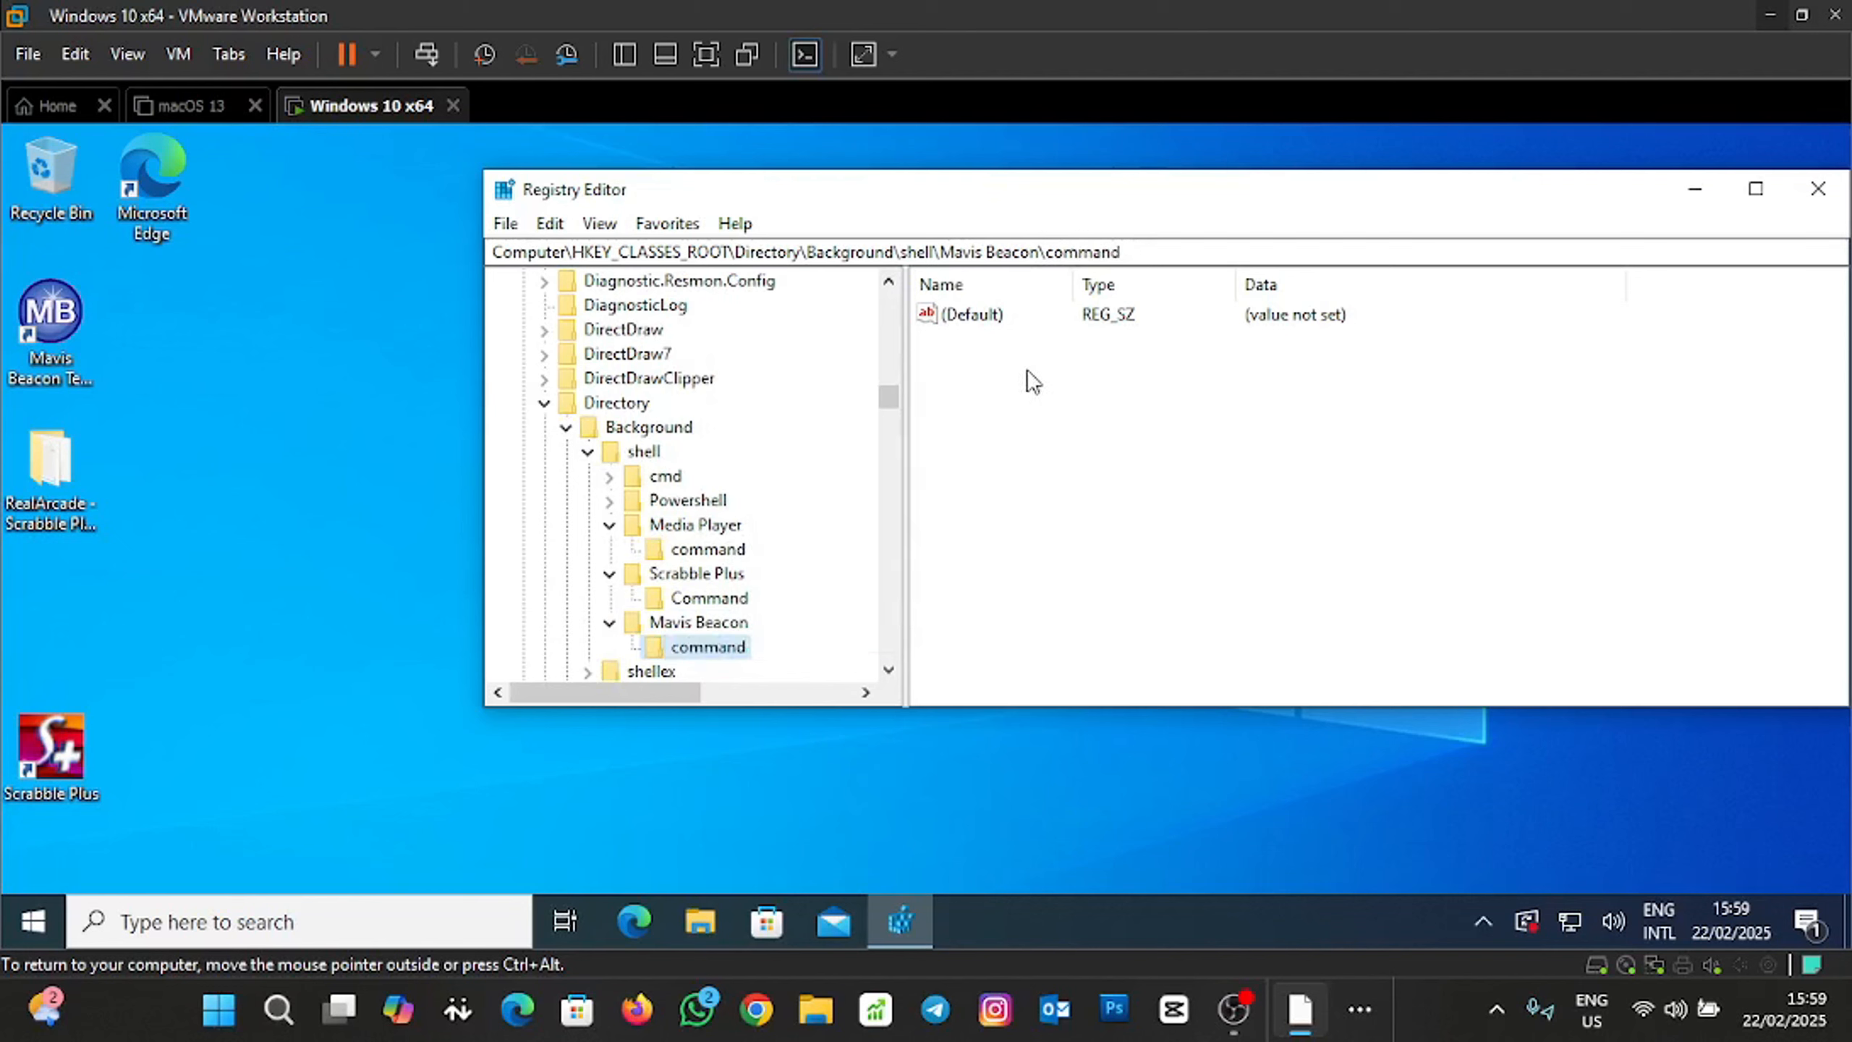
# Open the command key's default value for editing, and in File Explorer select MavisBeacon in C:\Program Files (x86)\Broderbund\Mavis Beacon Teaches Typing Platinum 20.
pyautogui.doubleClick(981, 329)
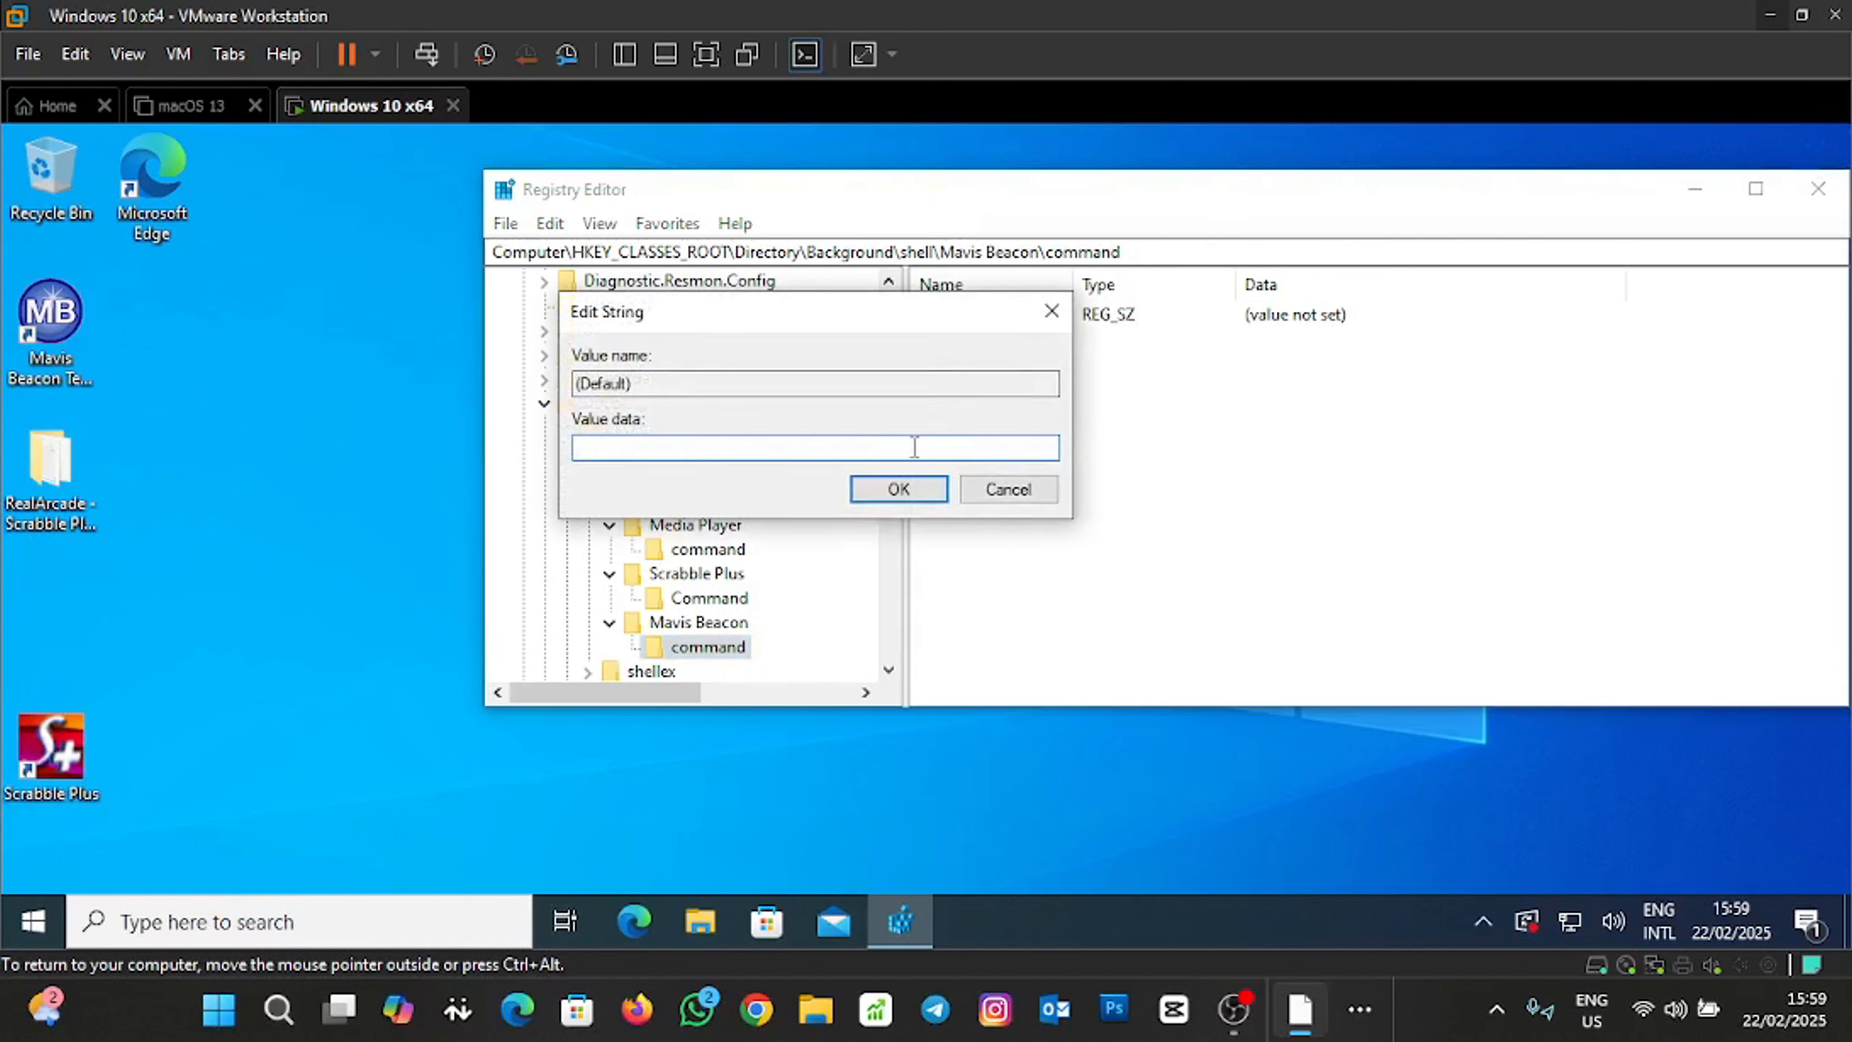
pyautogui.click(703, 921)
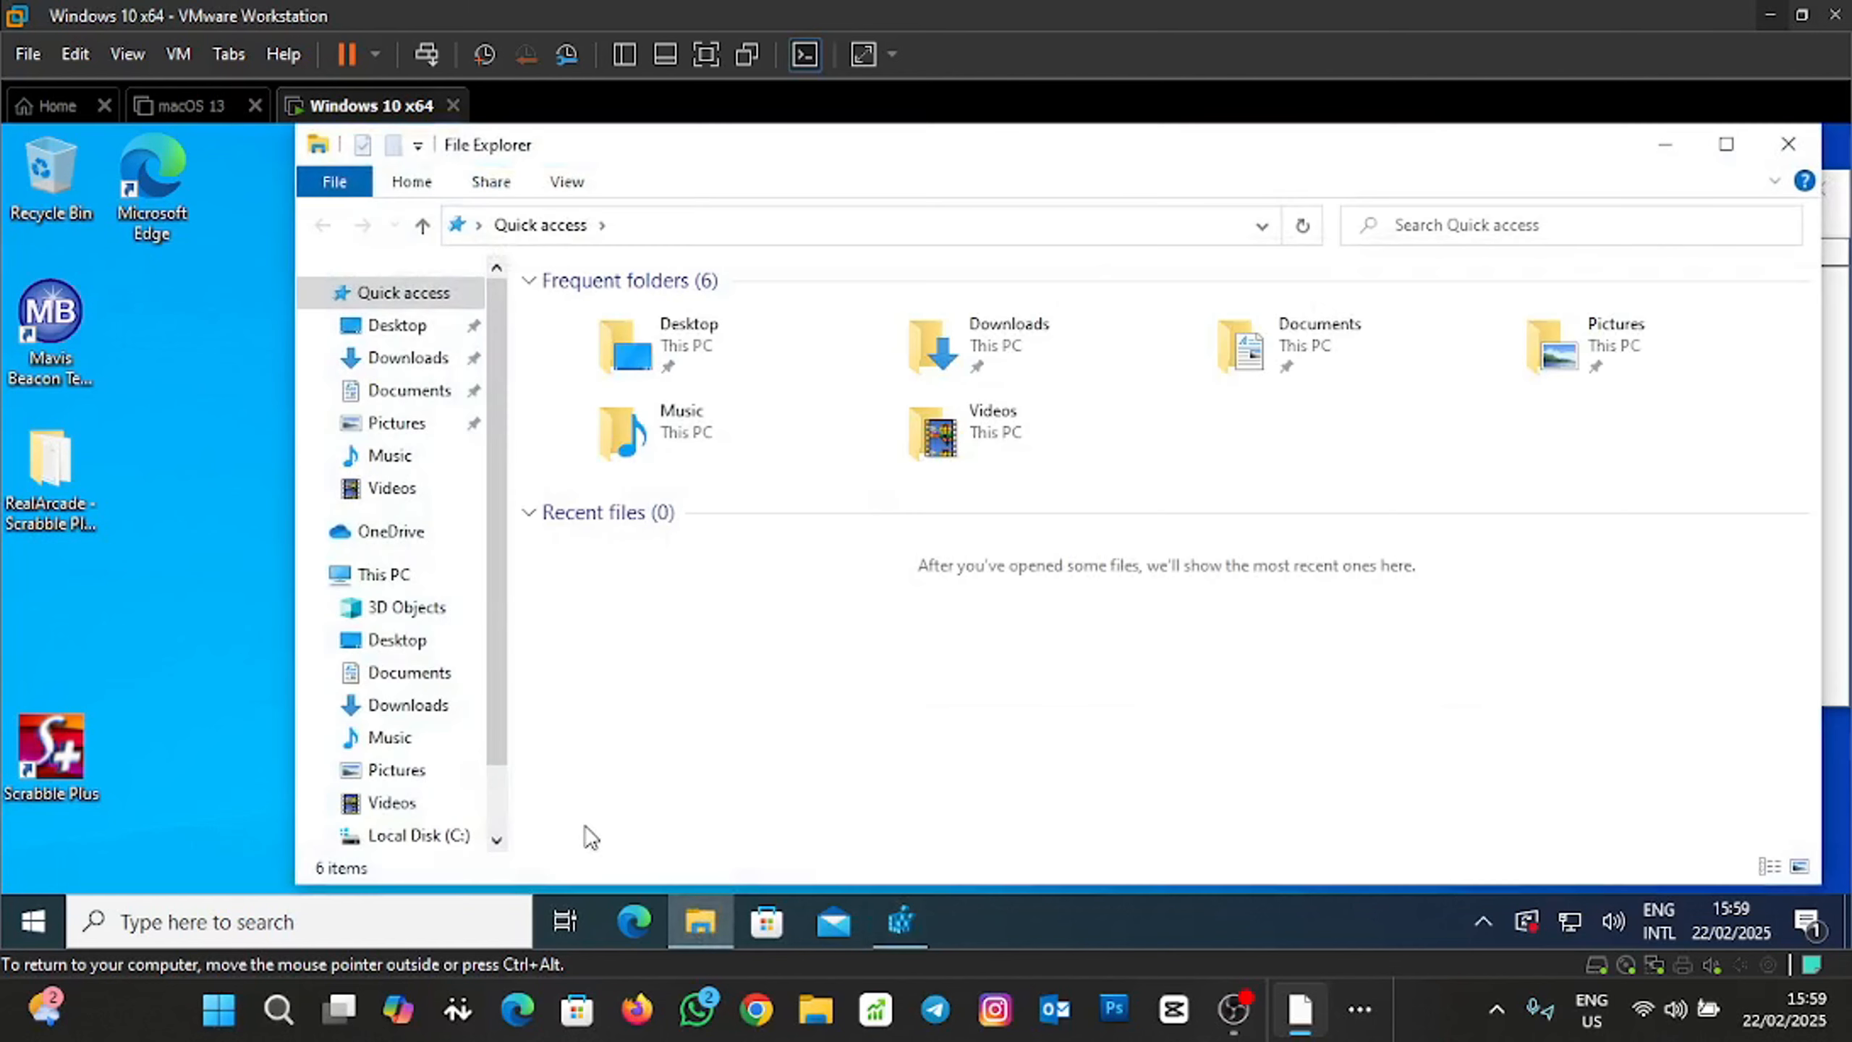
pyautogui.click(429, 838)
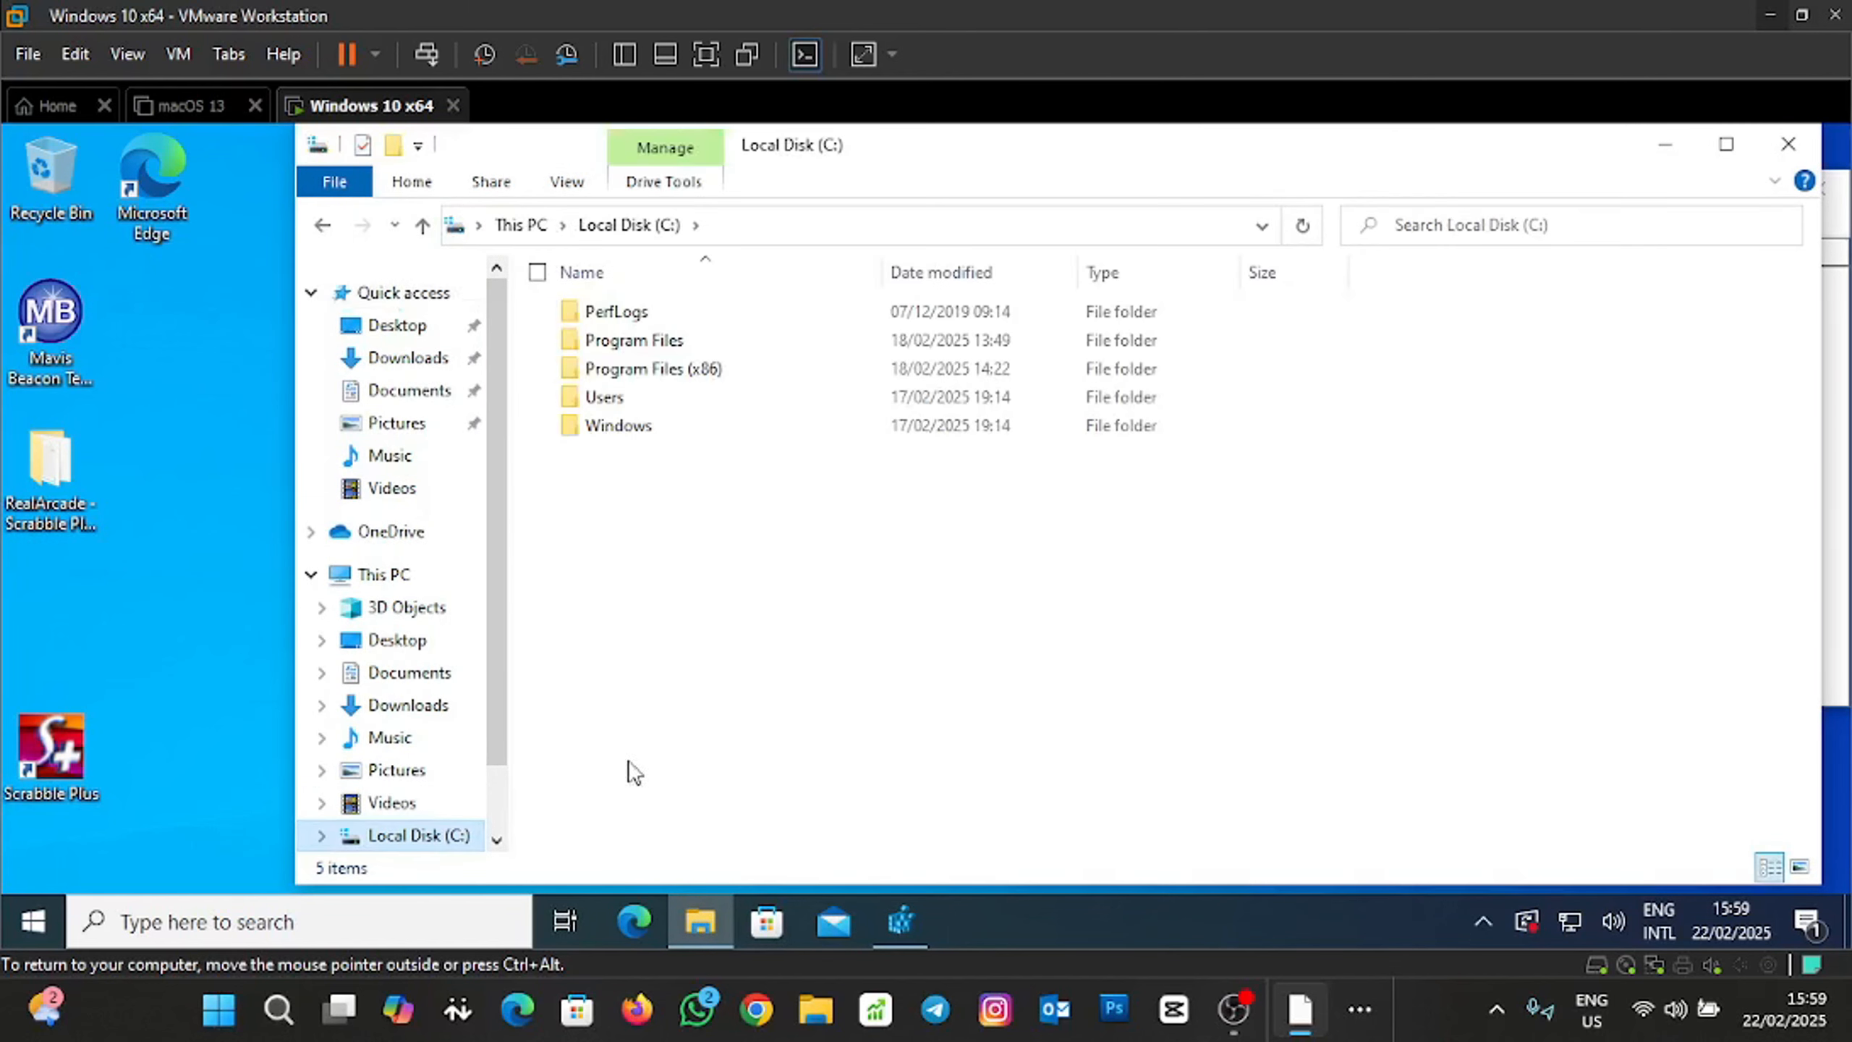
pyautogui.click(670, 372)
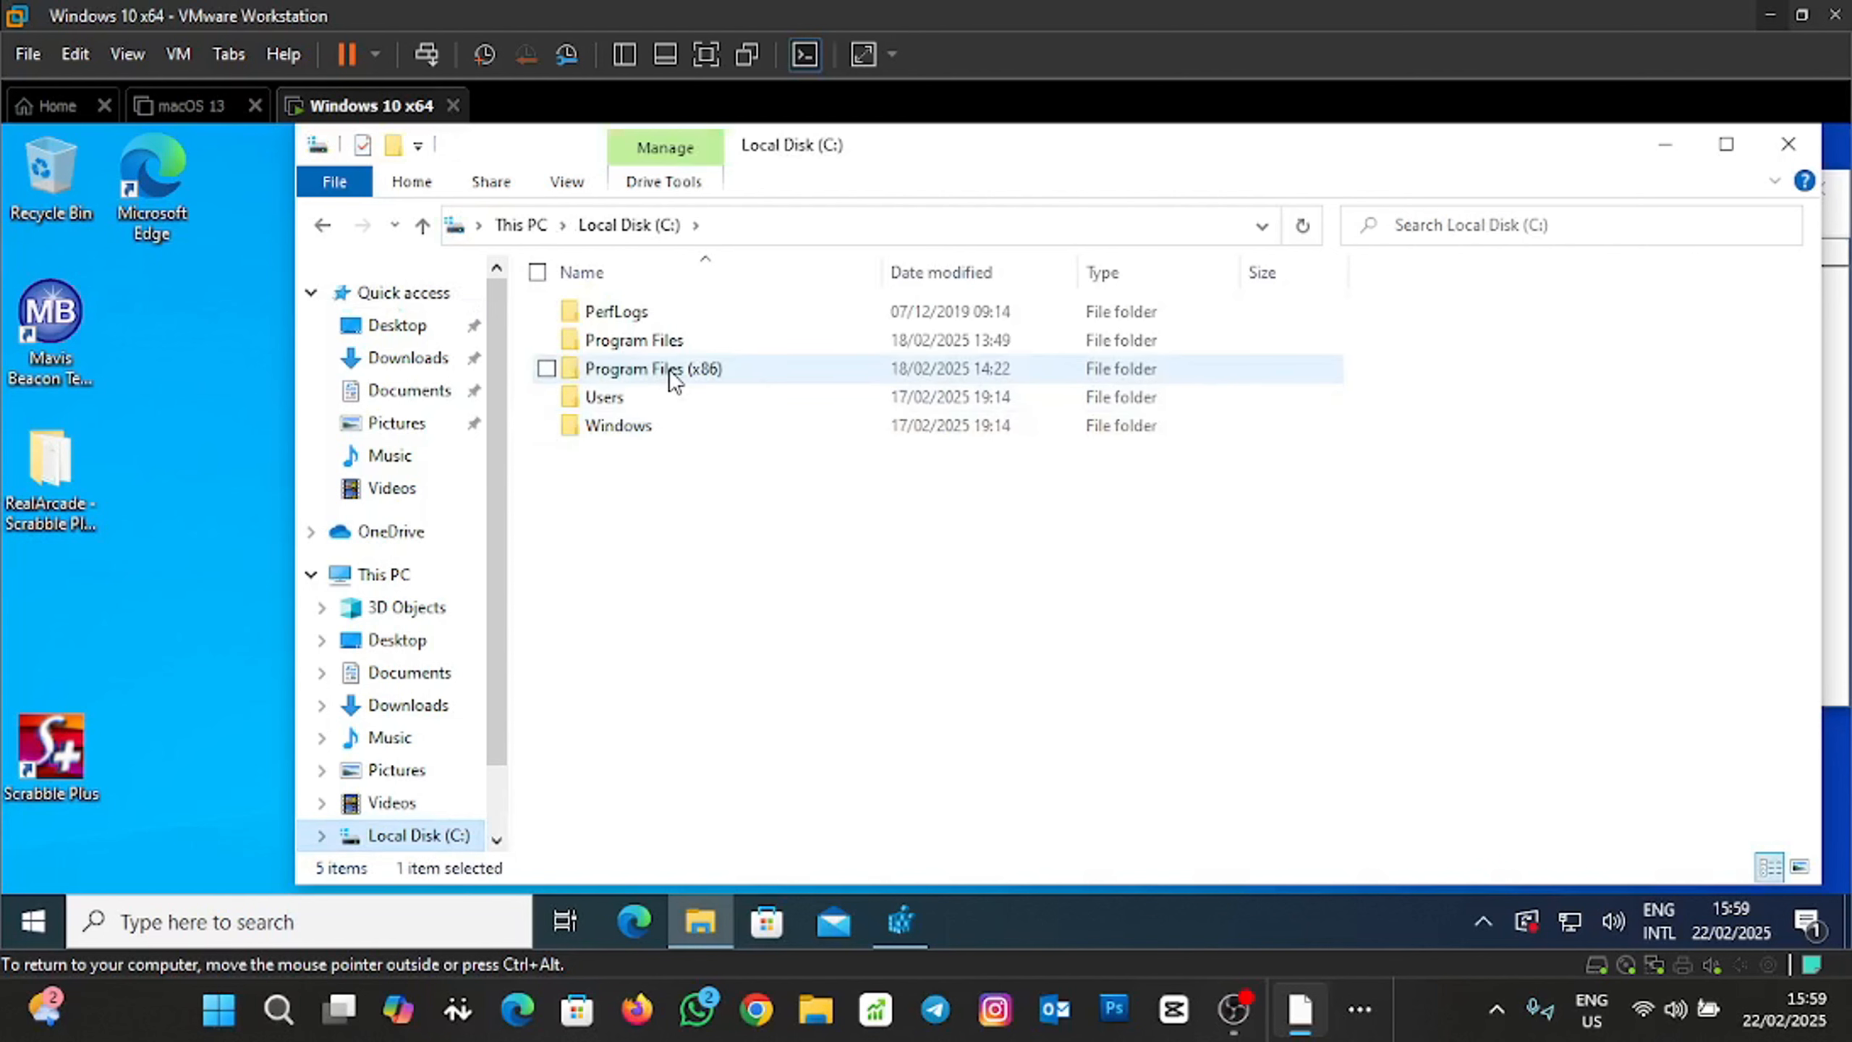
pyautogui.doubleClick(669, 368)
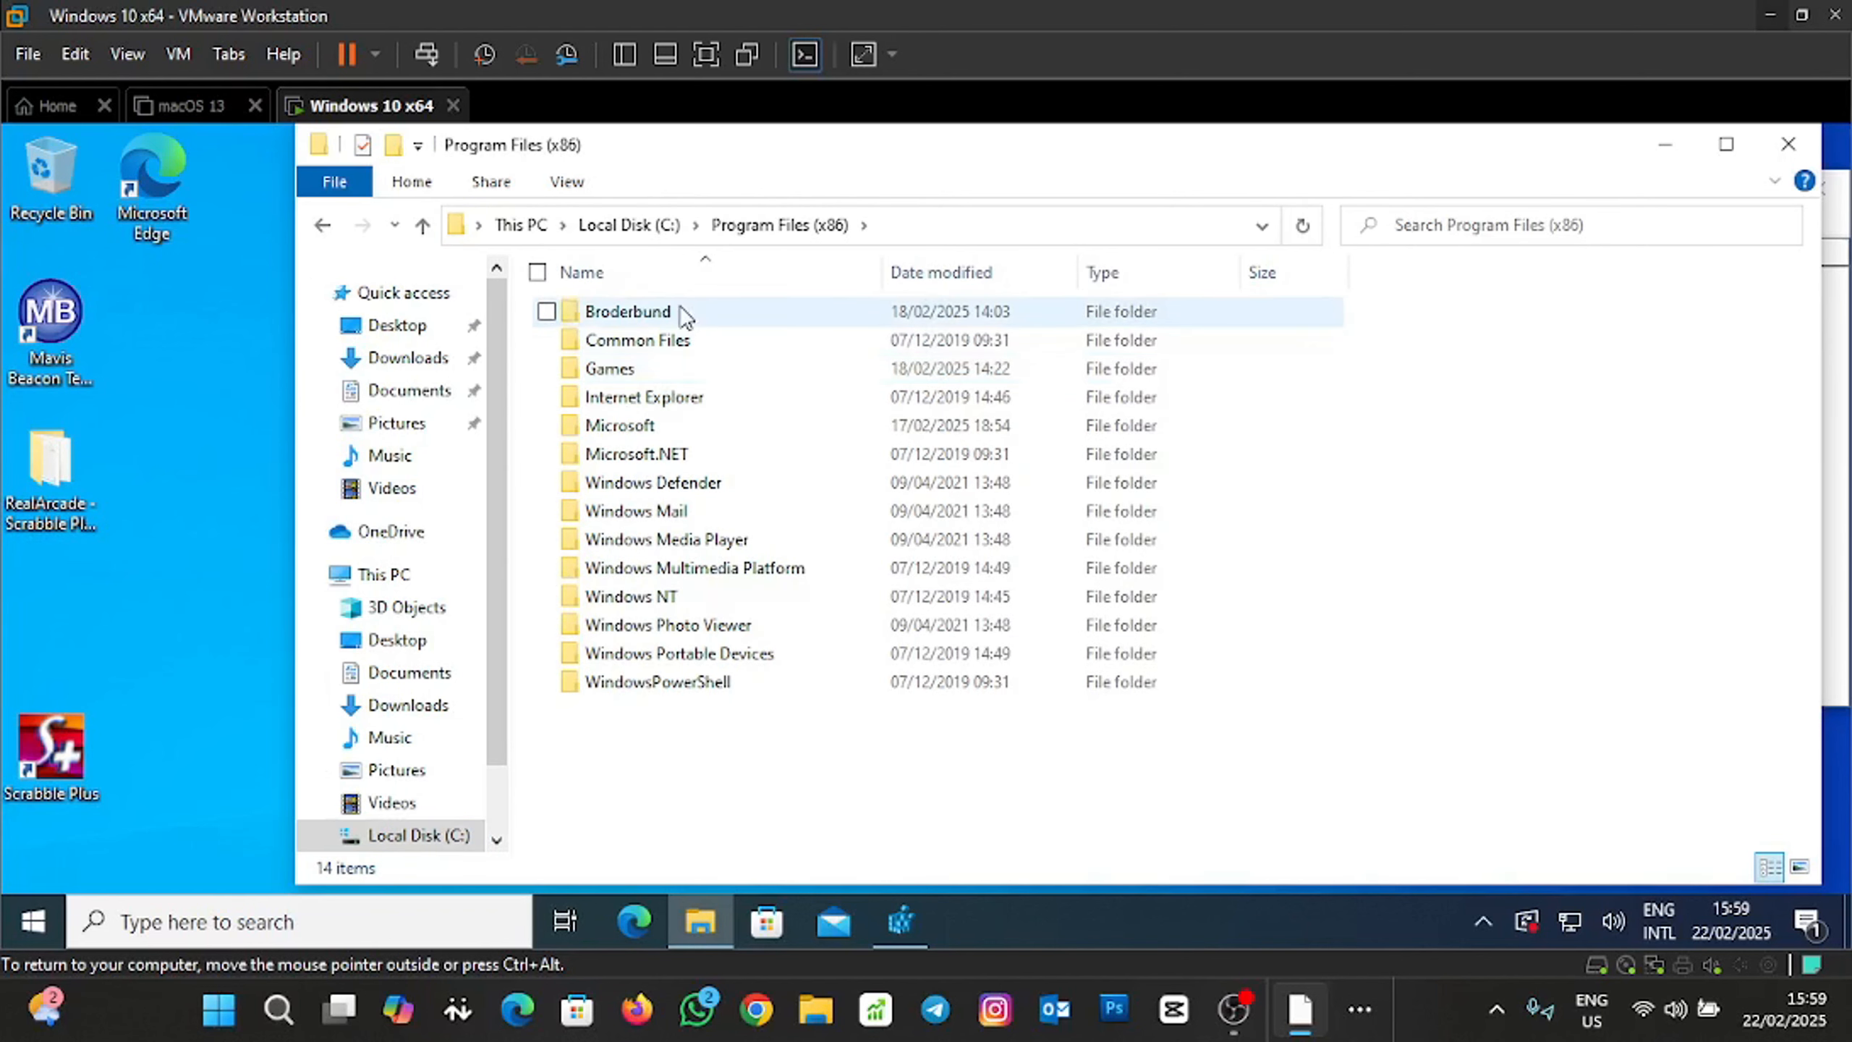
pyautogui.doubleClick(666, 314)
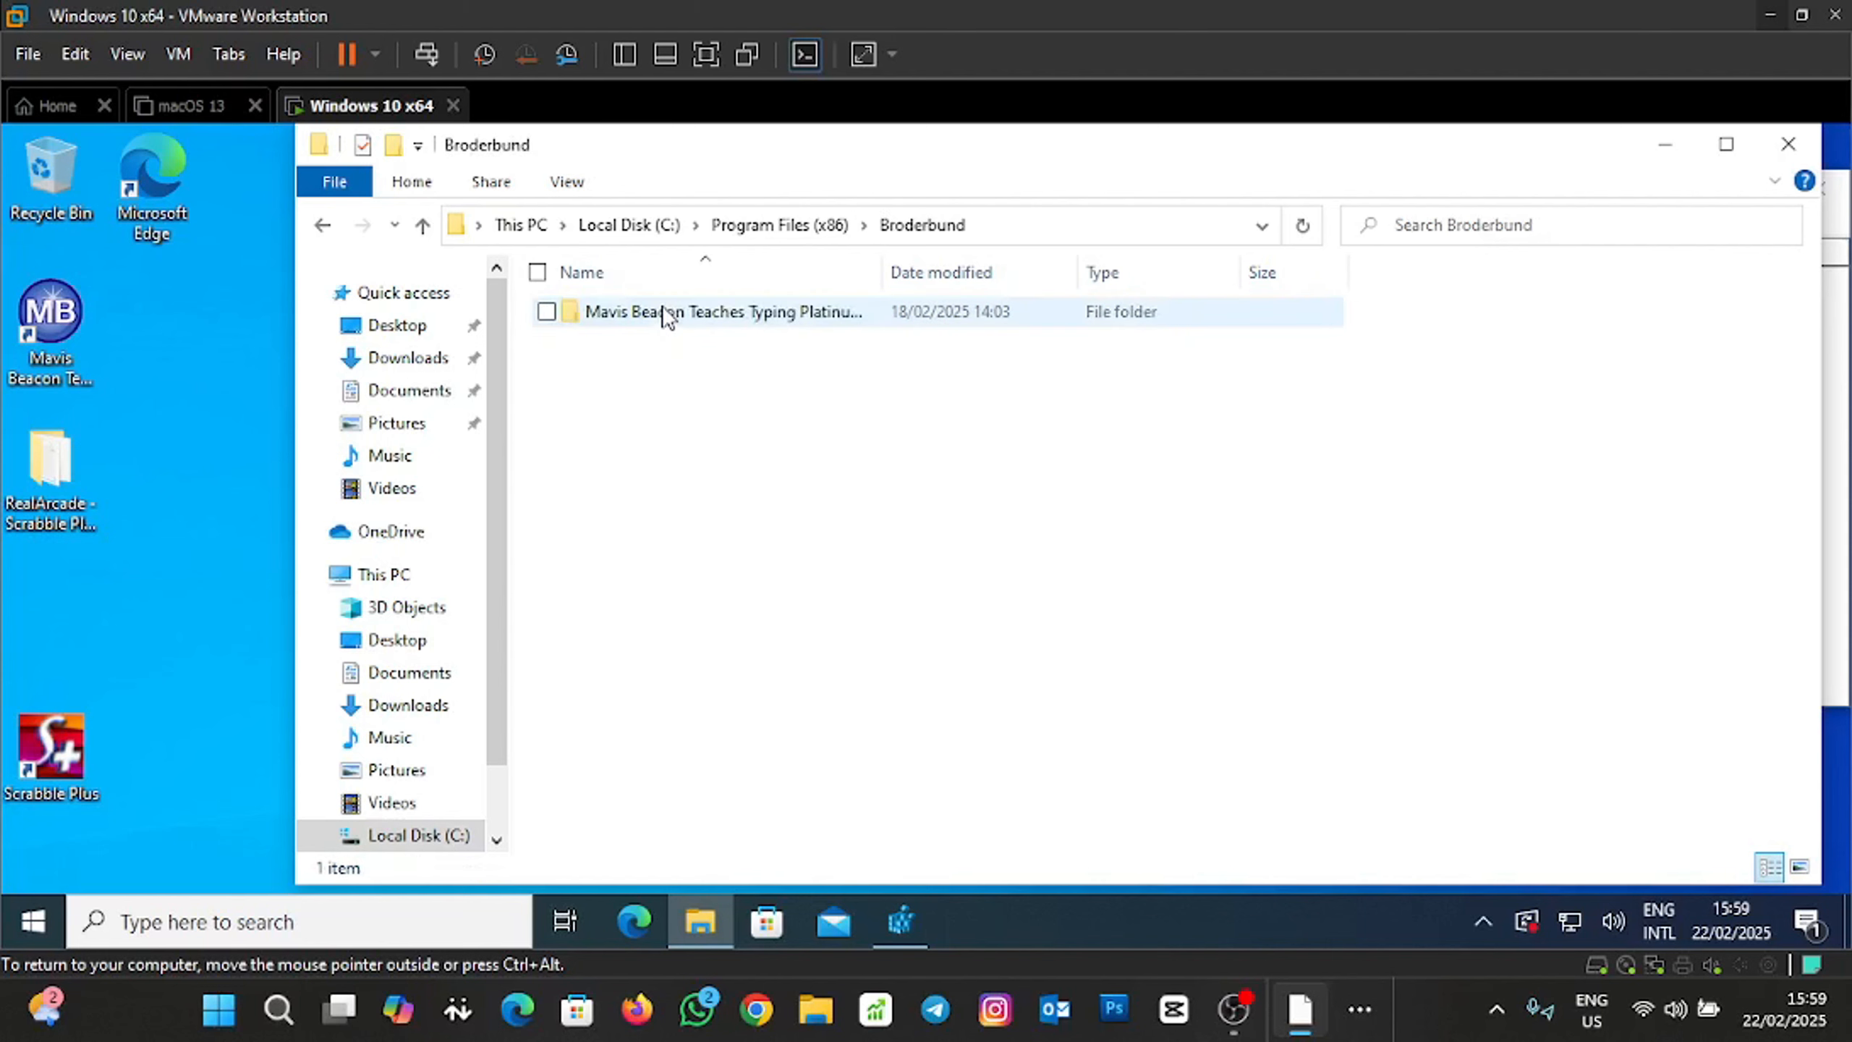
pyautogui.doubleClick(666, 314)
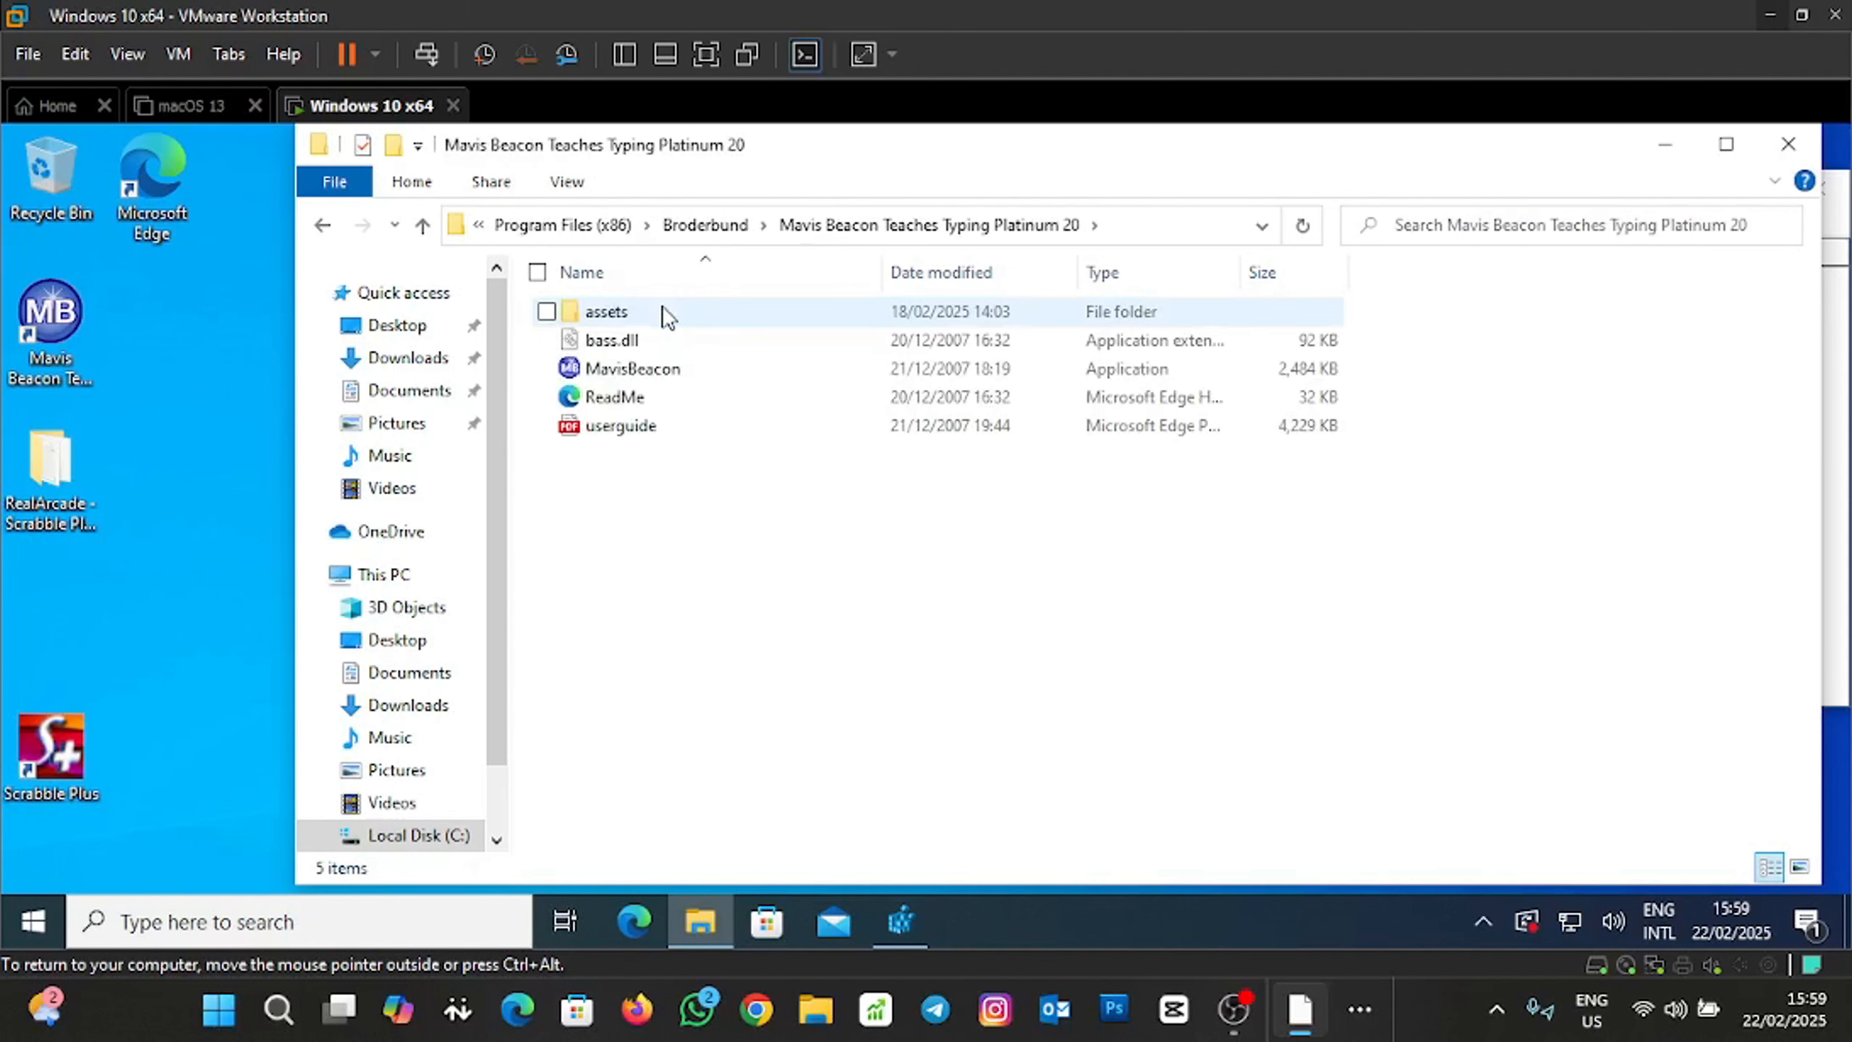
pyautogui.click(661, 369)
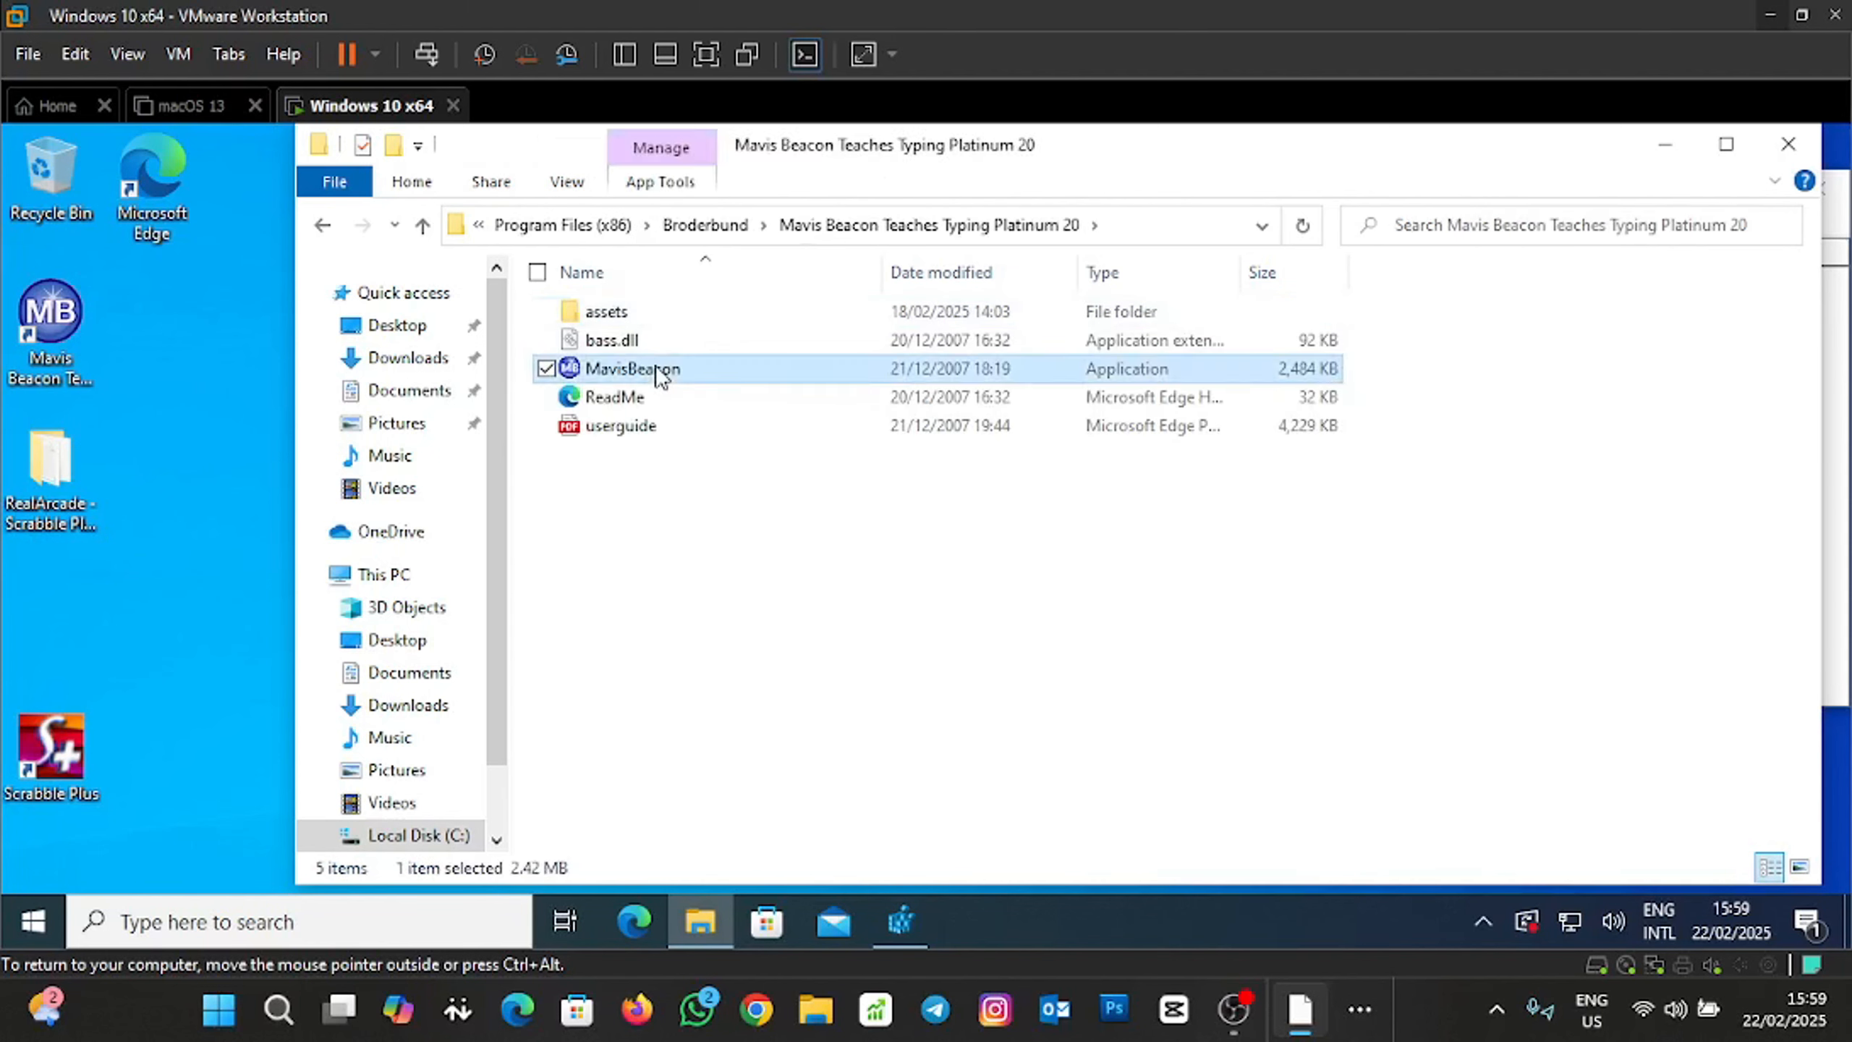
# Copy the MavisBeacon application's location from its properties into the command key's default value data in Registry Editor, followed by a backslash.
pyautogui.rightClick(657, 369)
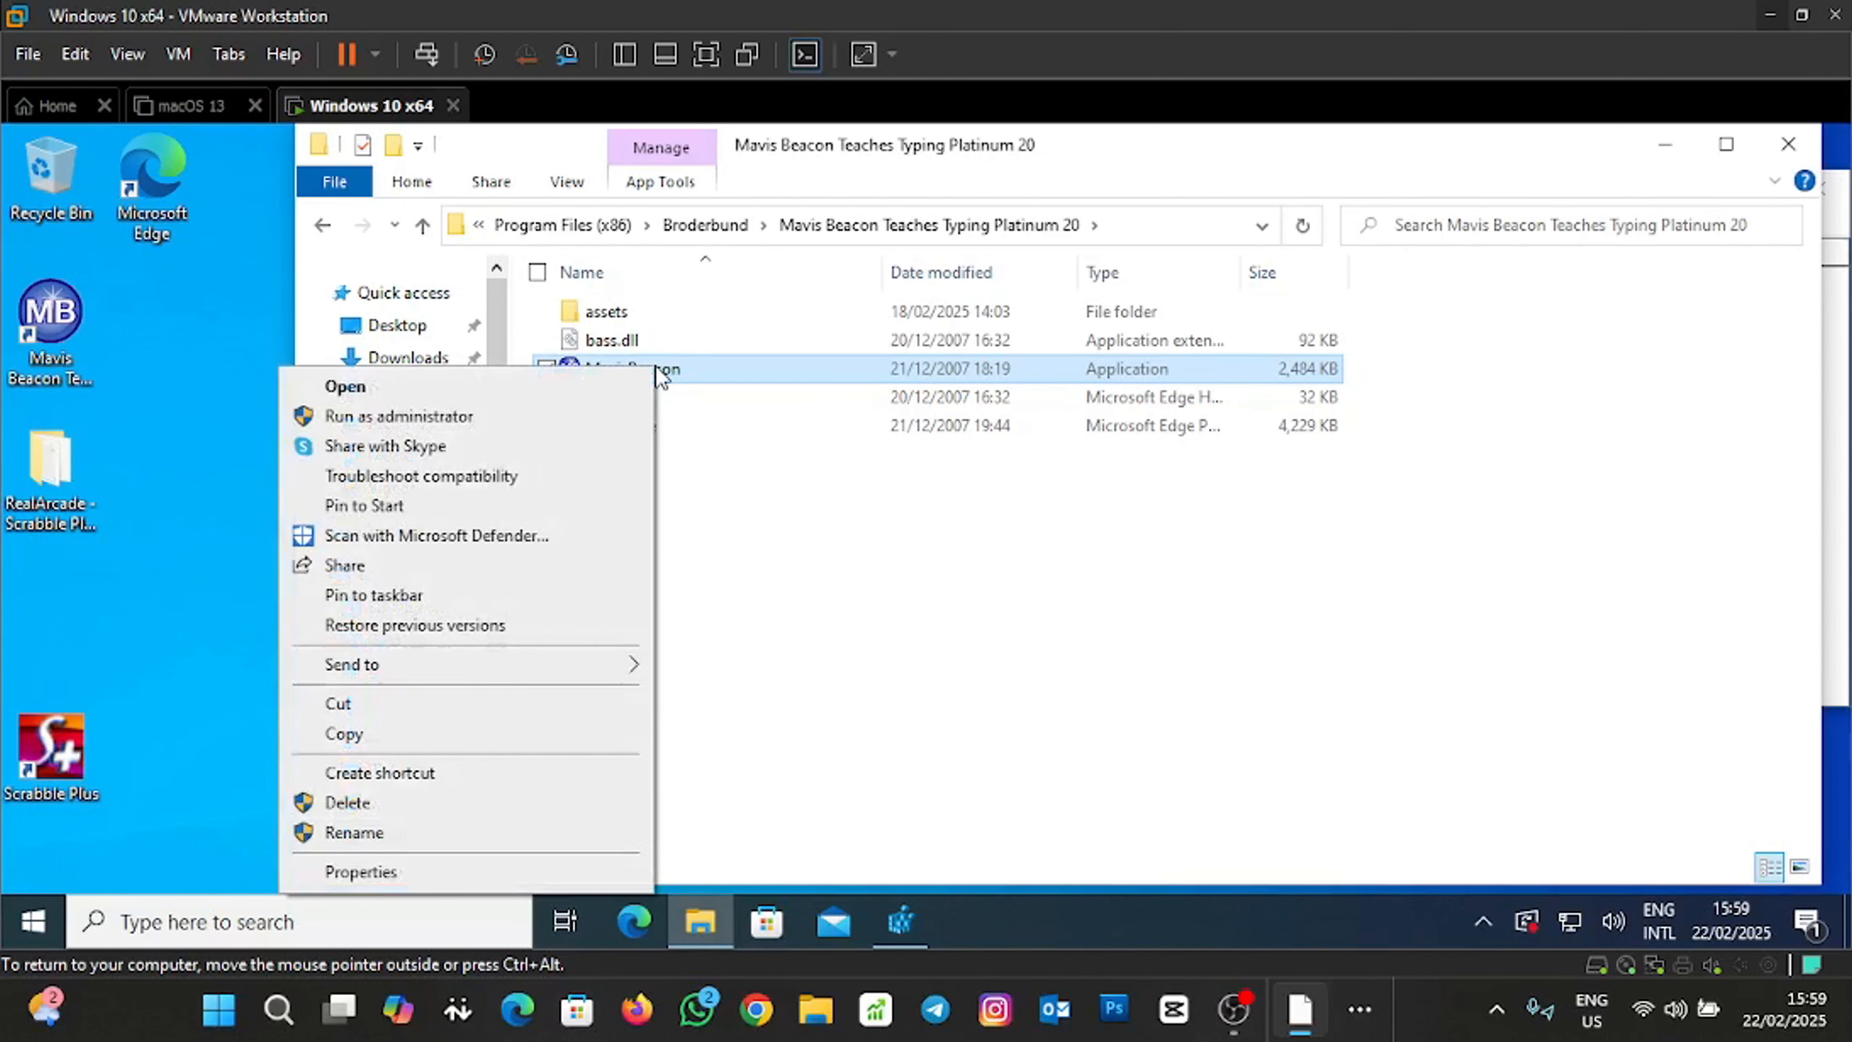
pyautogui.click(458, 874)
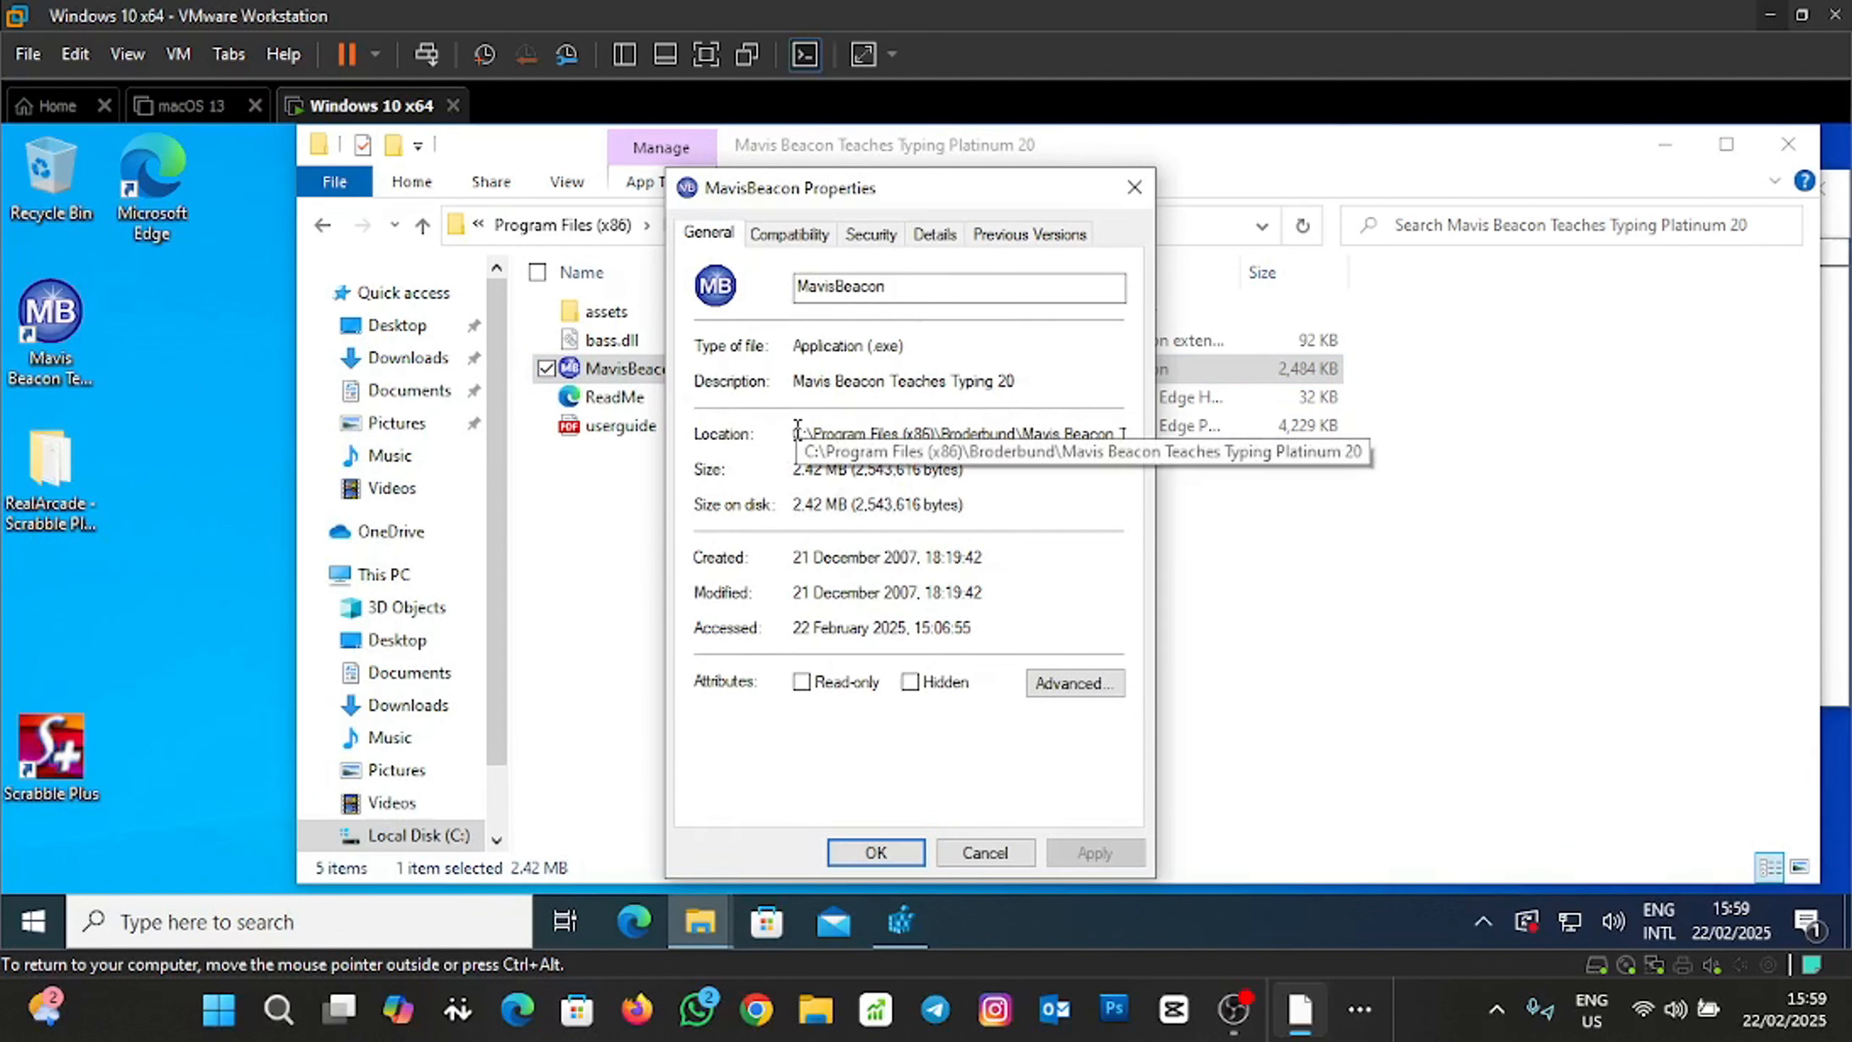
pyautogui.moveTo(798, 431); pyautogui.dragTo(1131, 438)
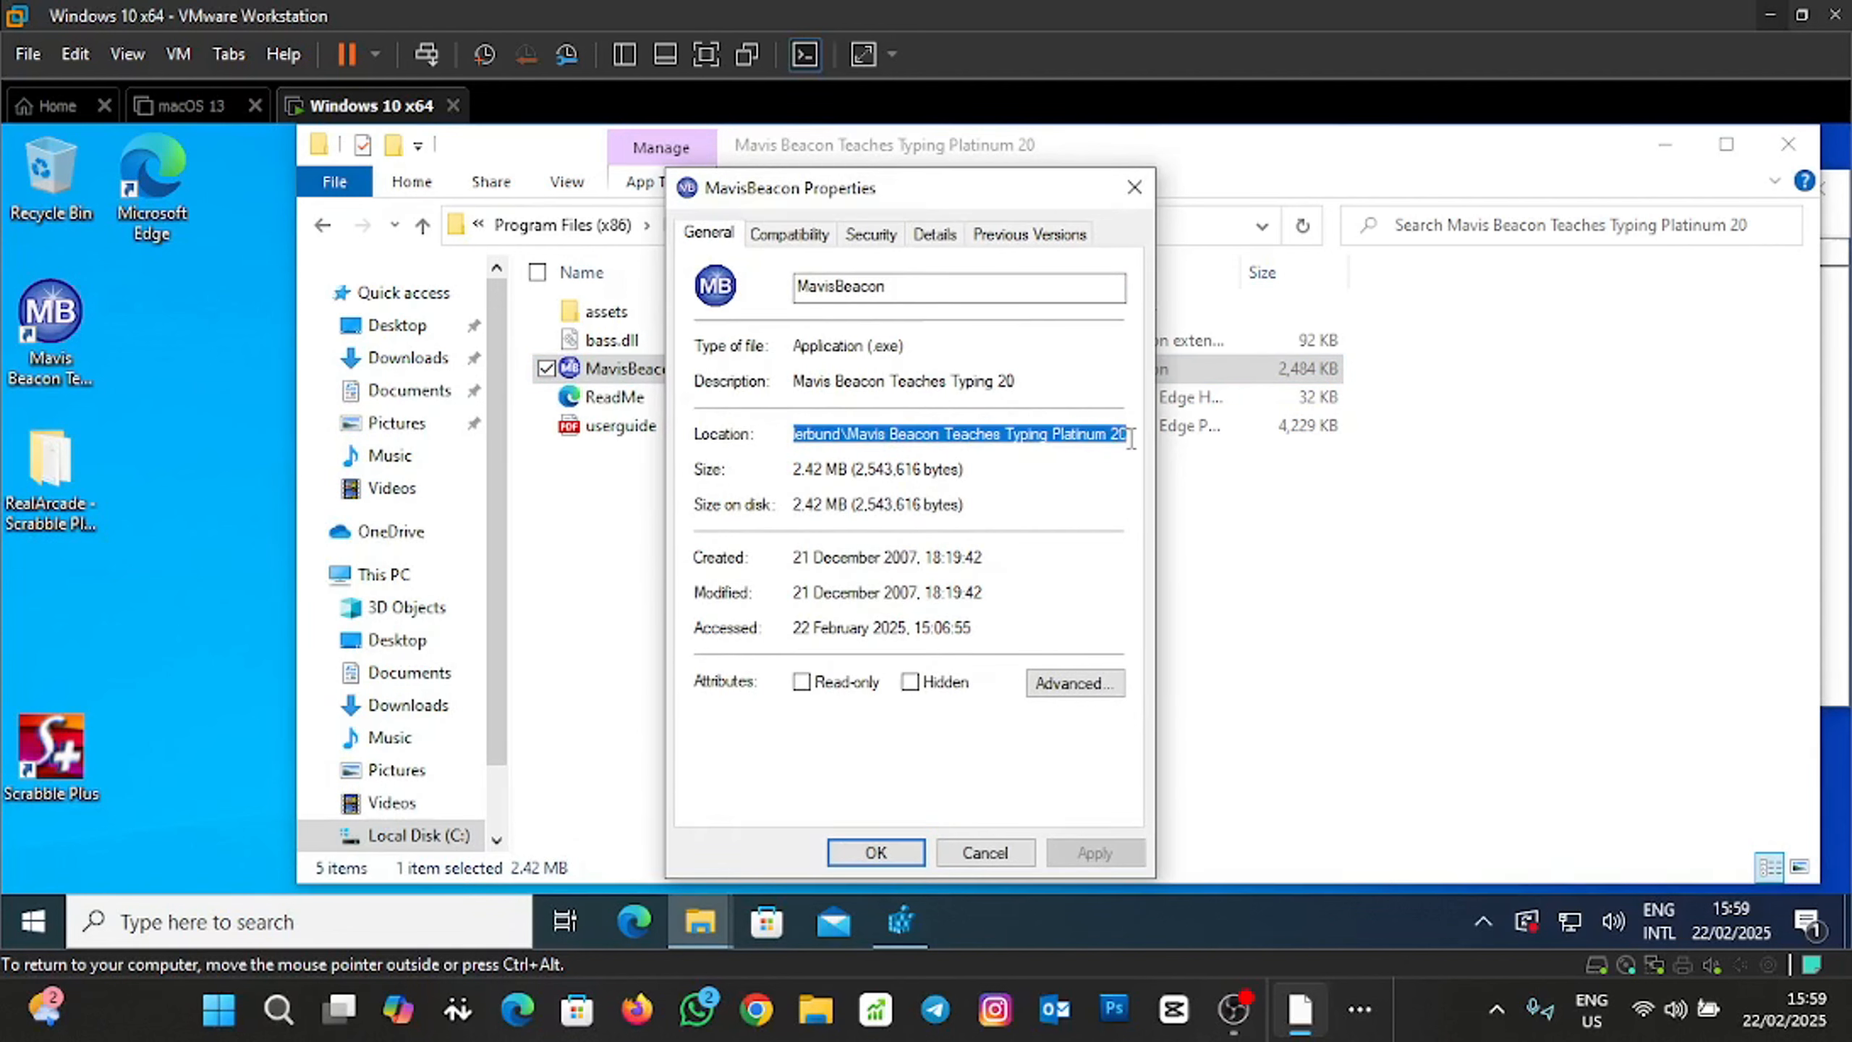
pyautogui.rightClick(1091, 434)
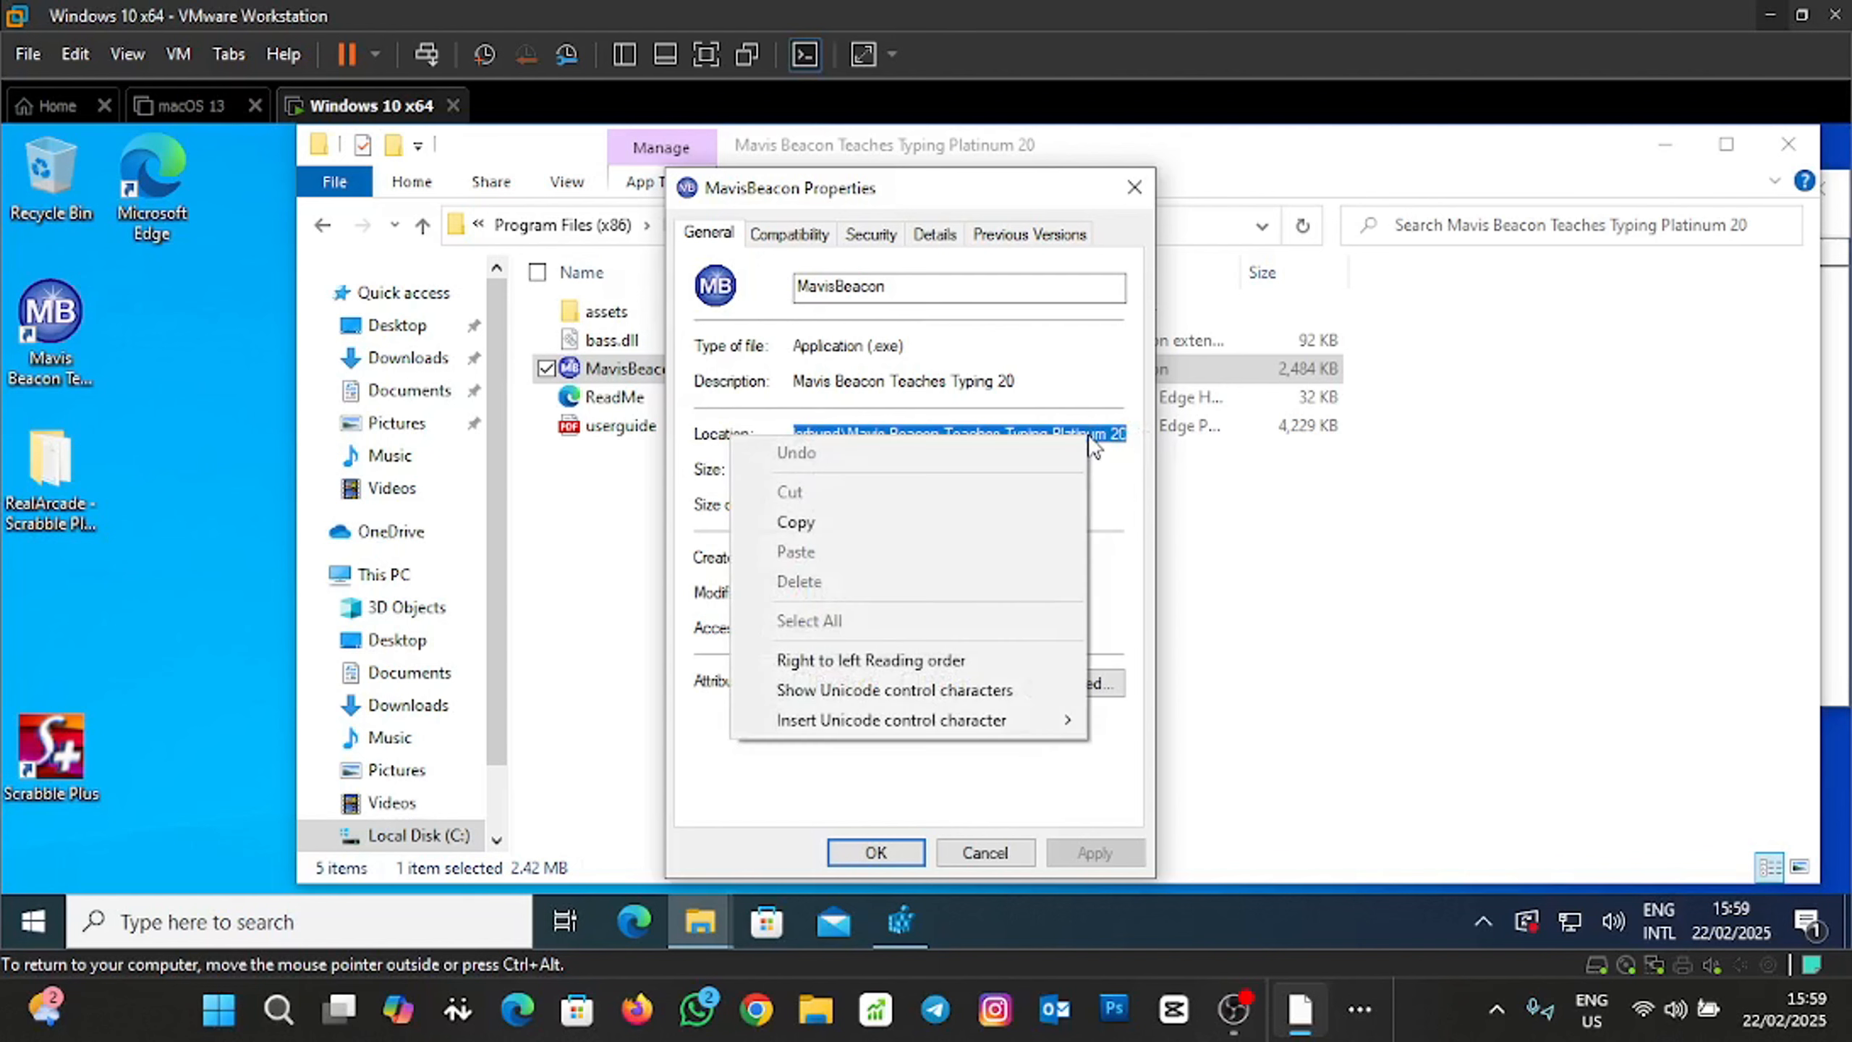
pyautogui.click(934, 524)
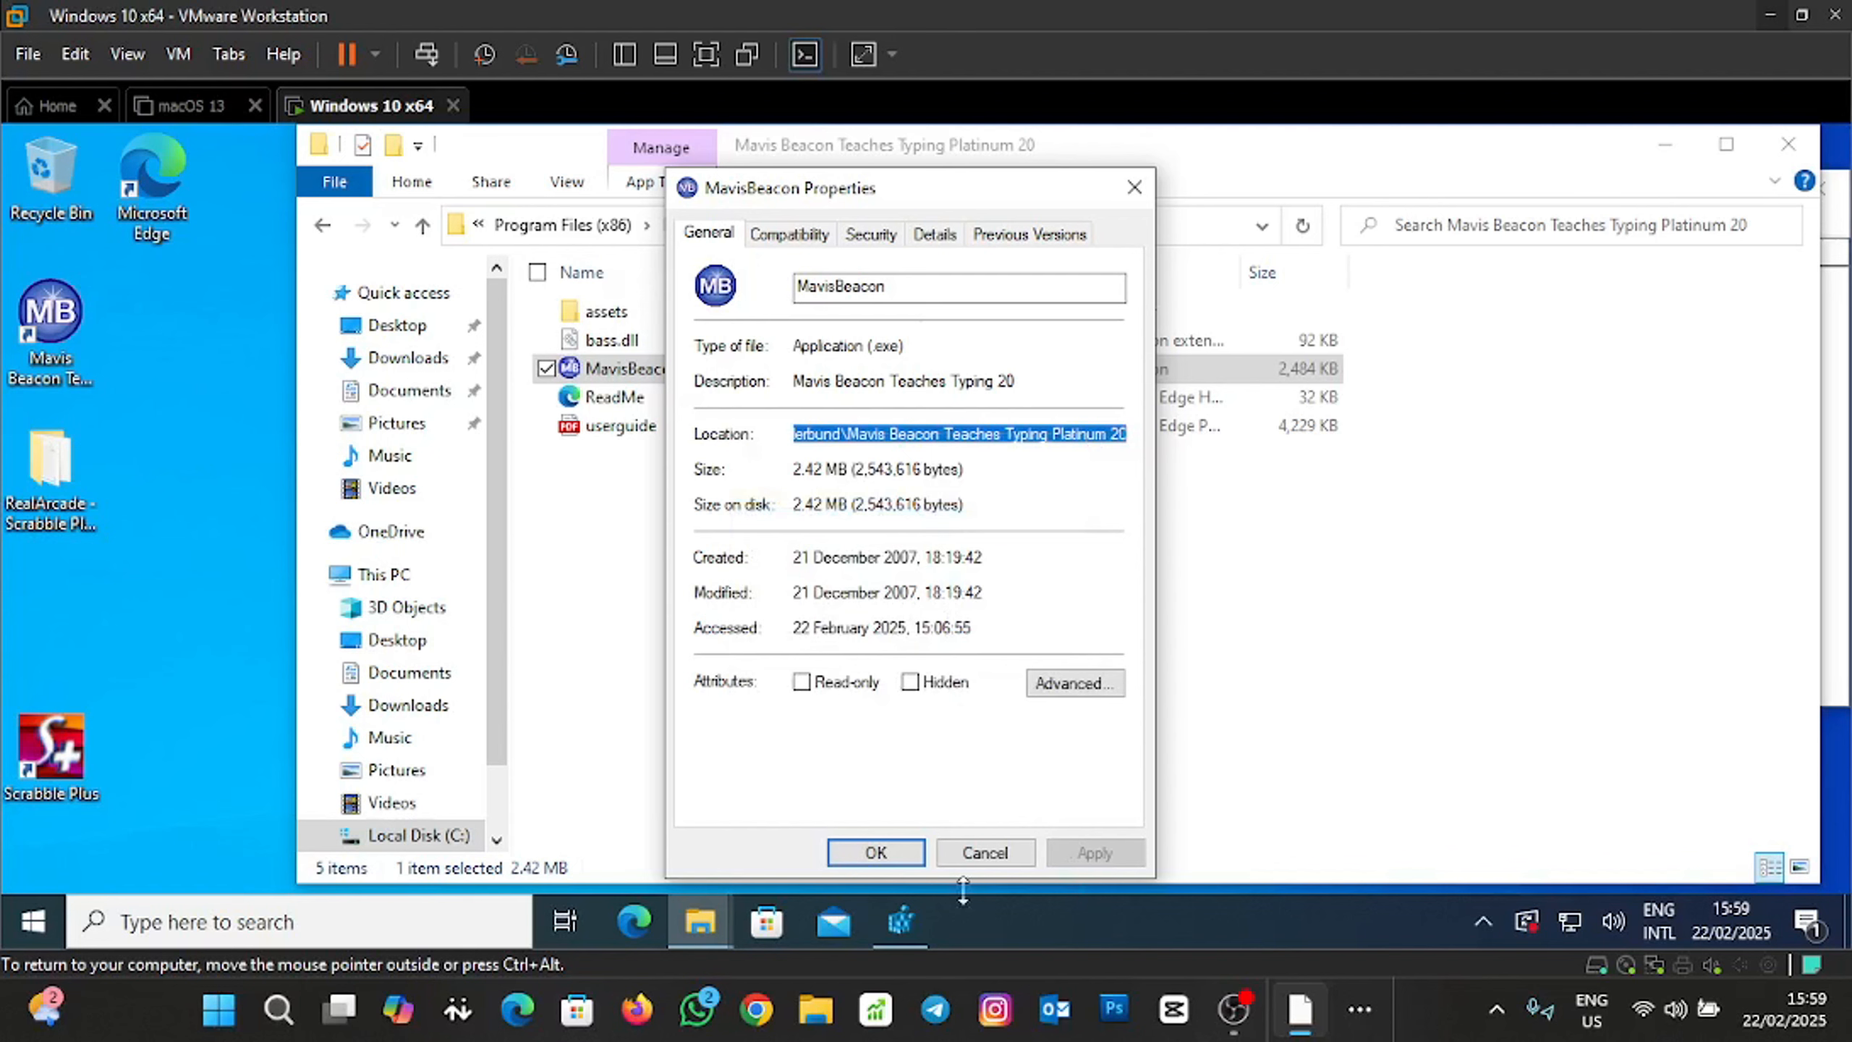
pyautogui.click(902, 923)
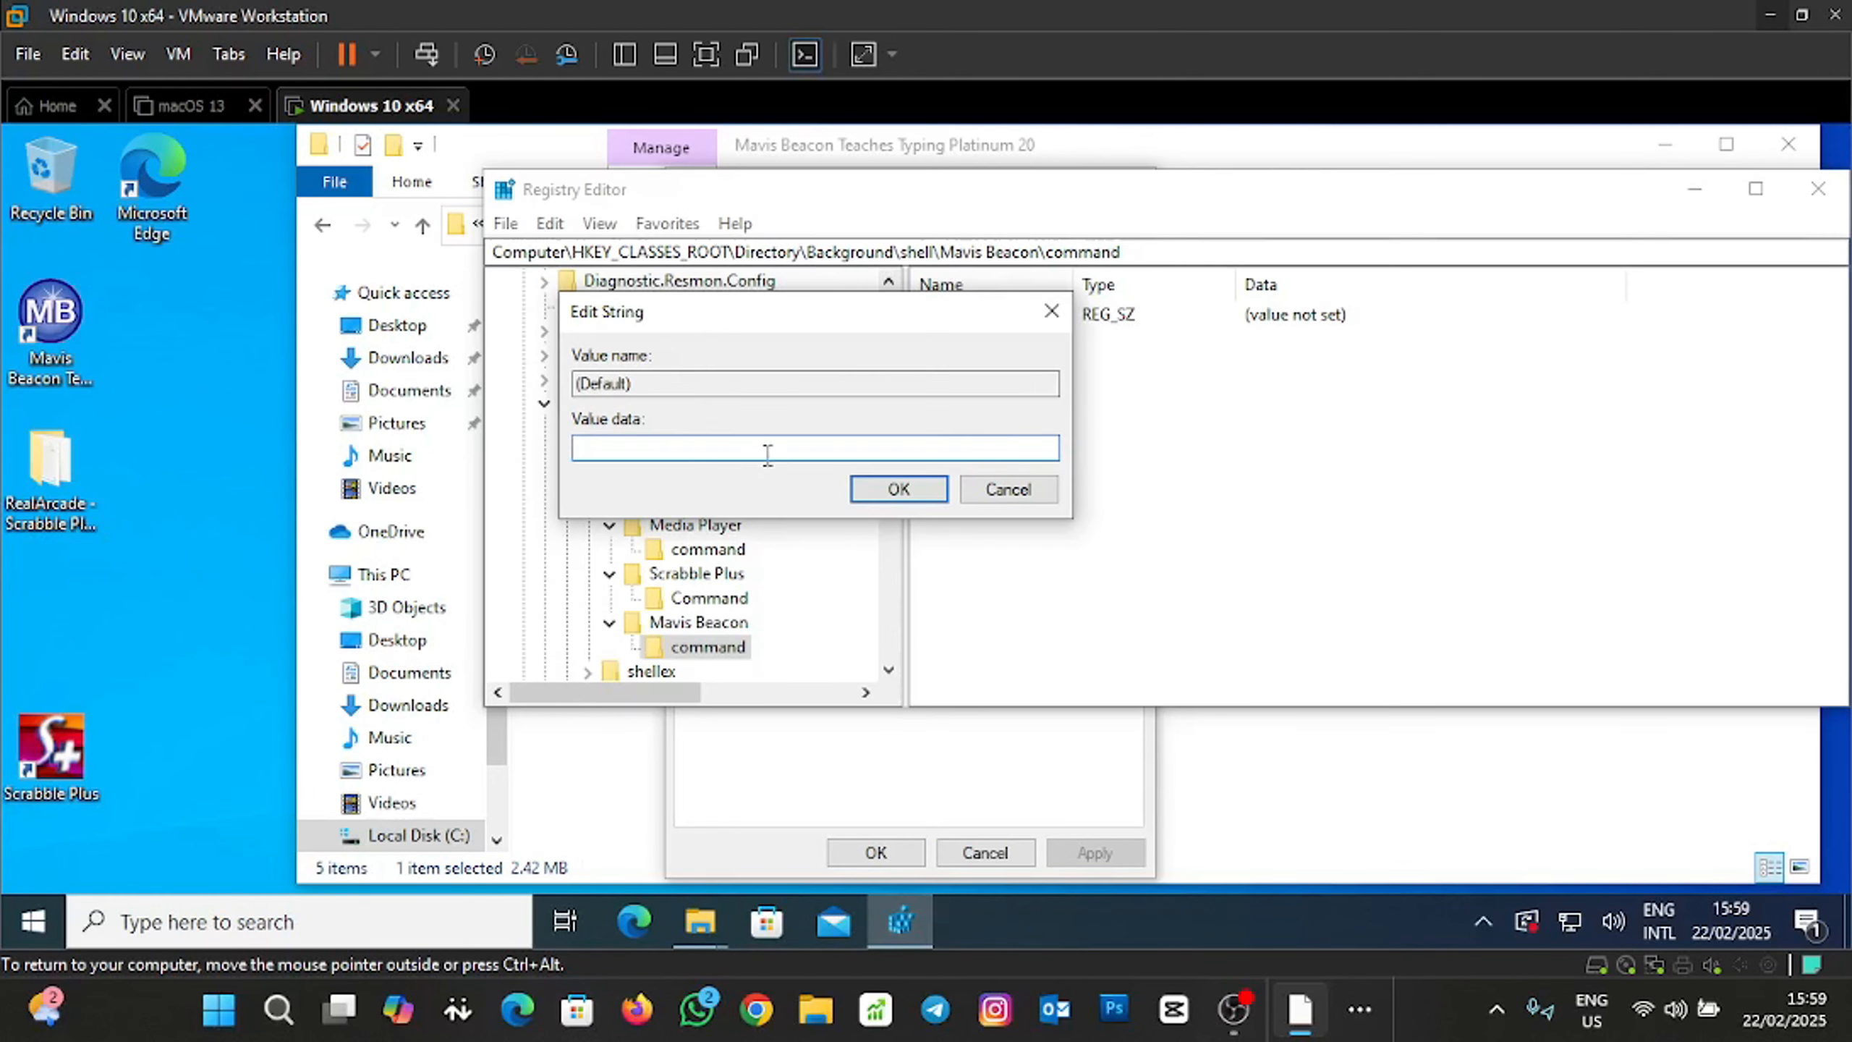
pyautogui.hotkey('ctrl', 'v')
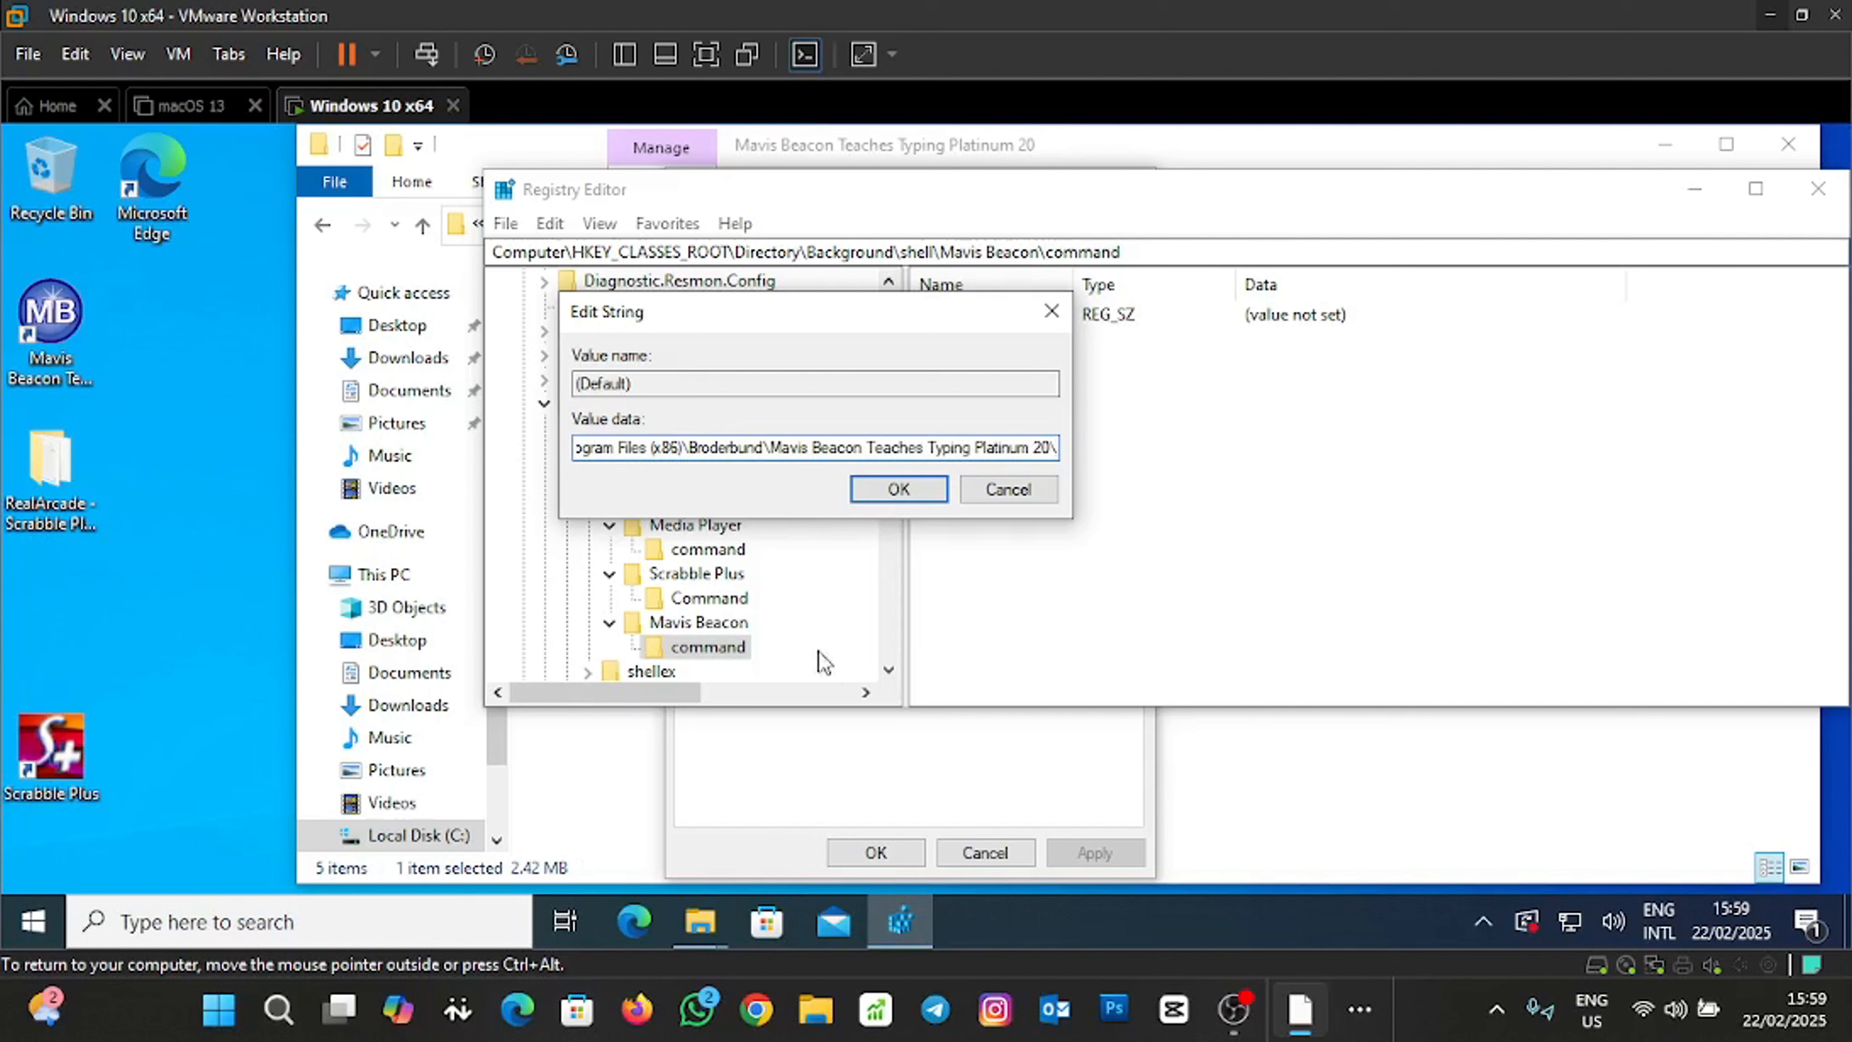
# Copy the file name MavisBeacon from its properties, append MavisBeacon.exe to the path in the default value data, and save the value.
pyautogui.click(860, 780)
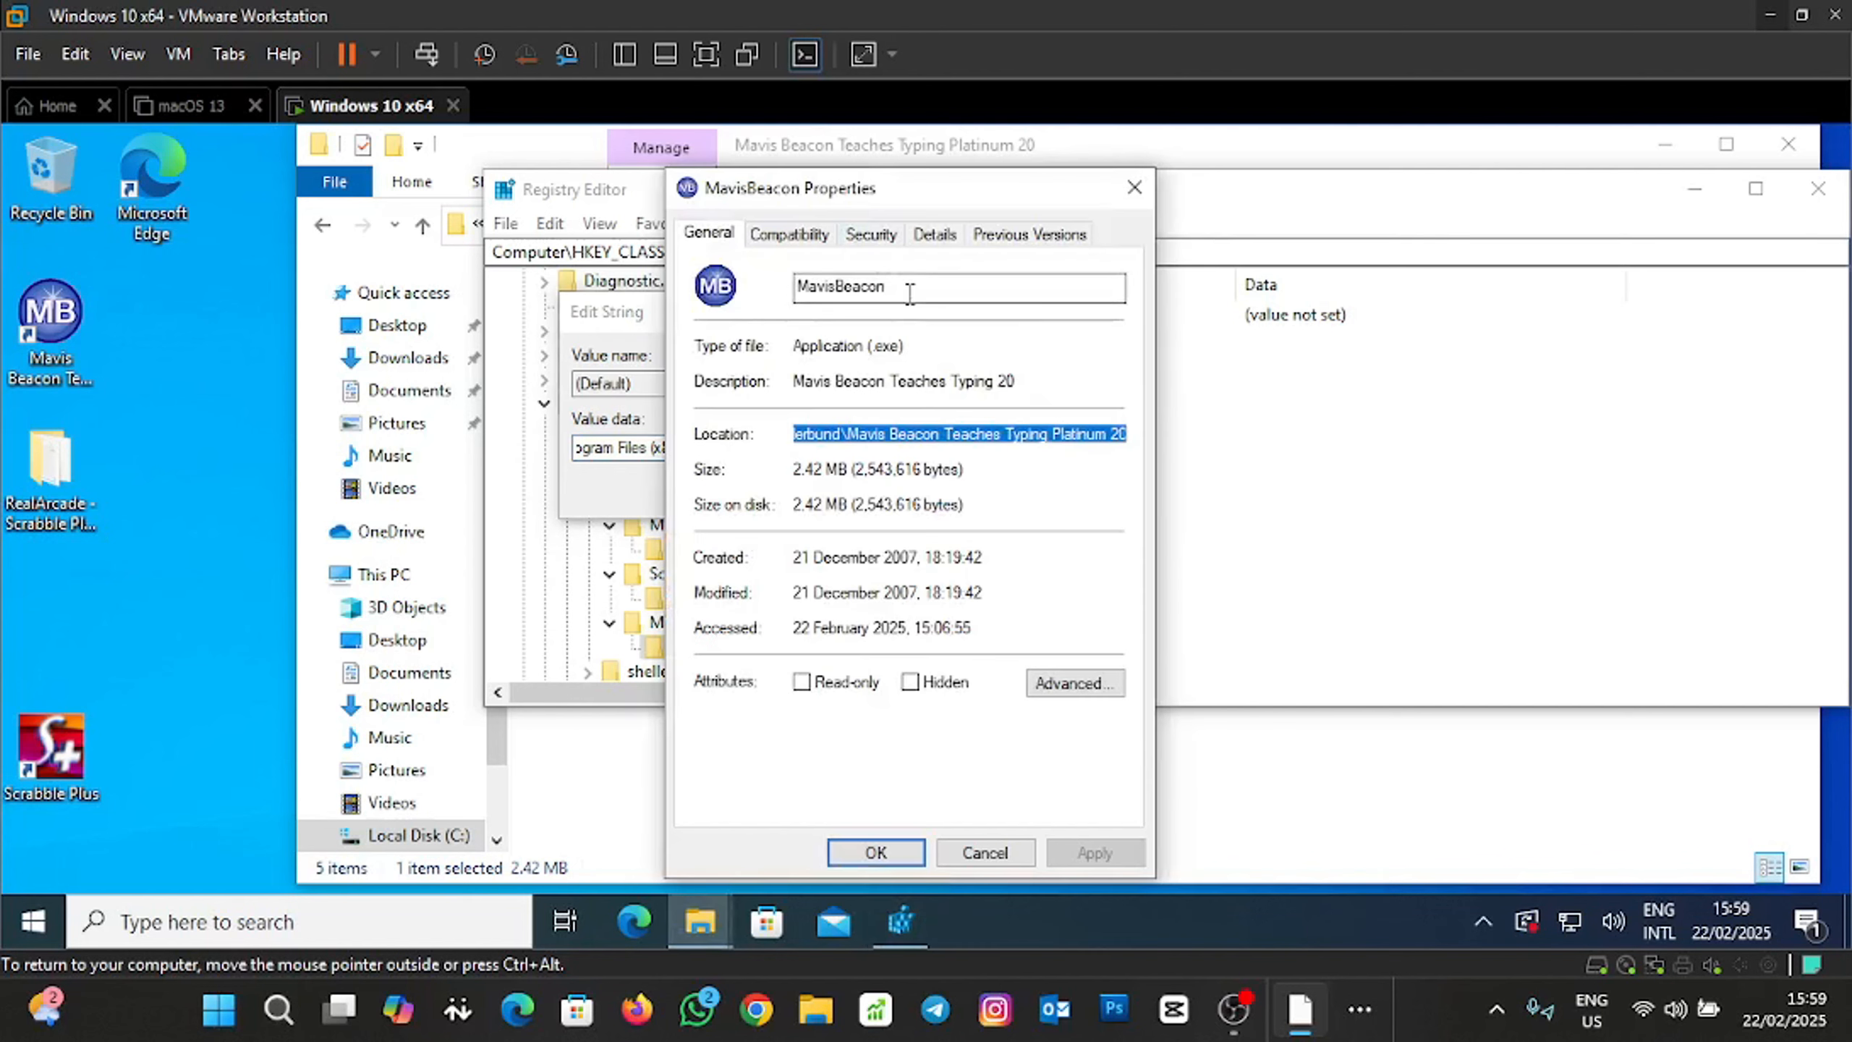
pyautogui.doubleClick(785, 277)
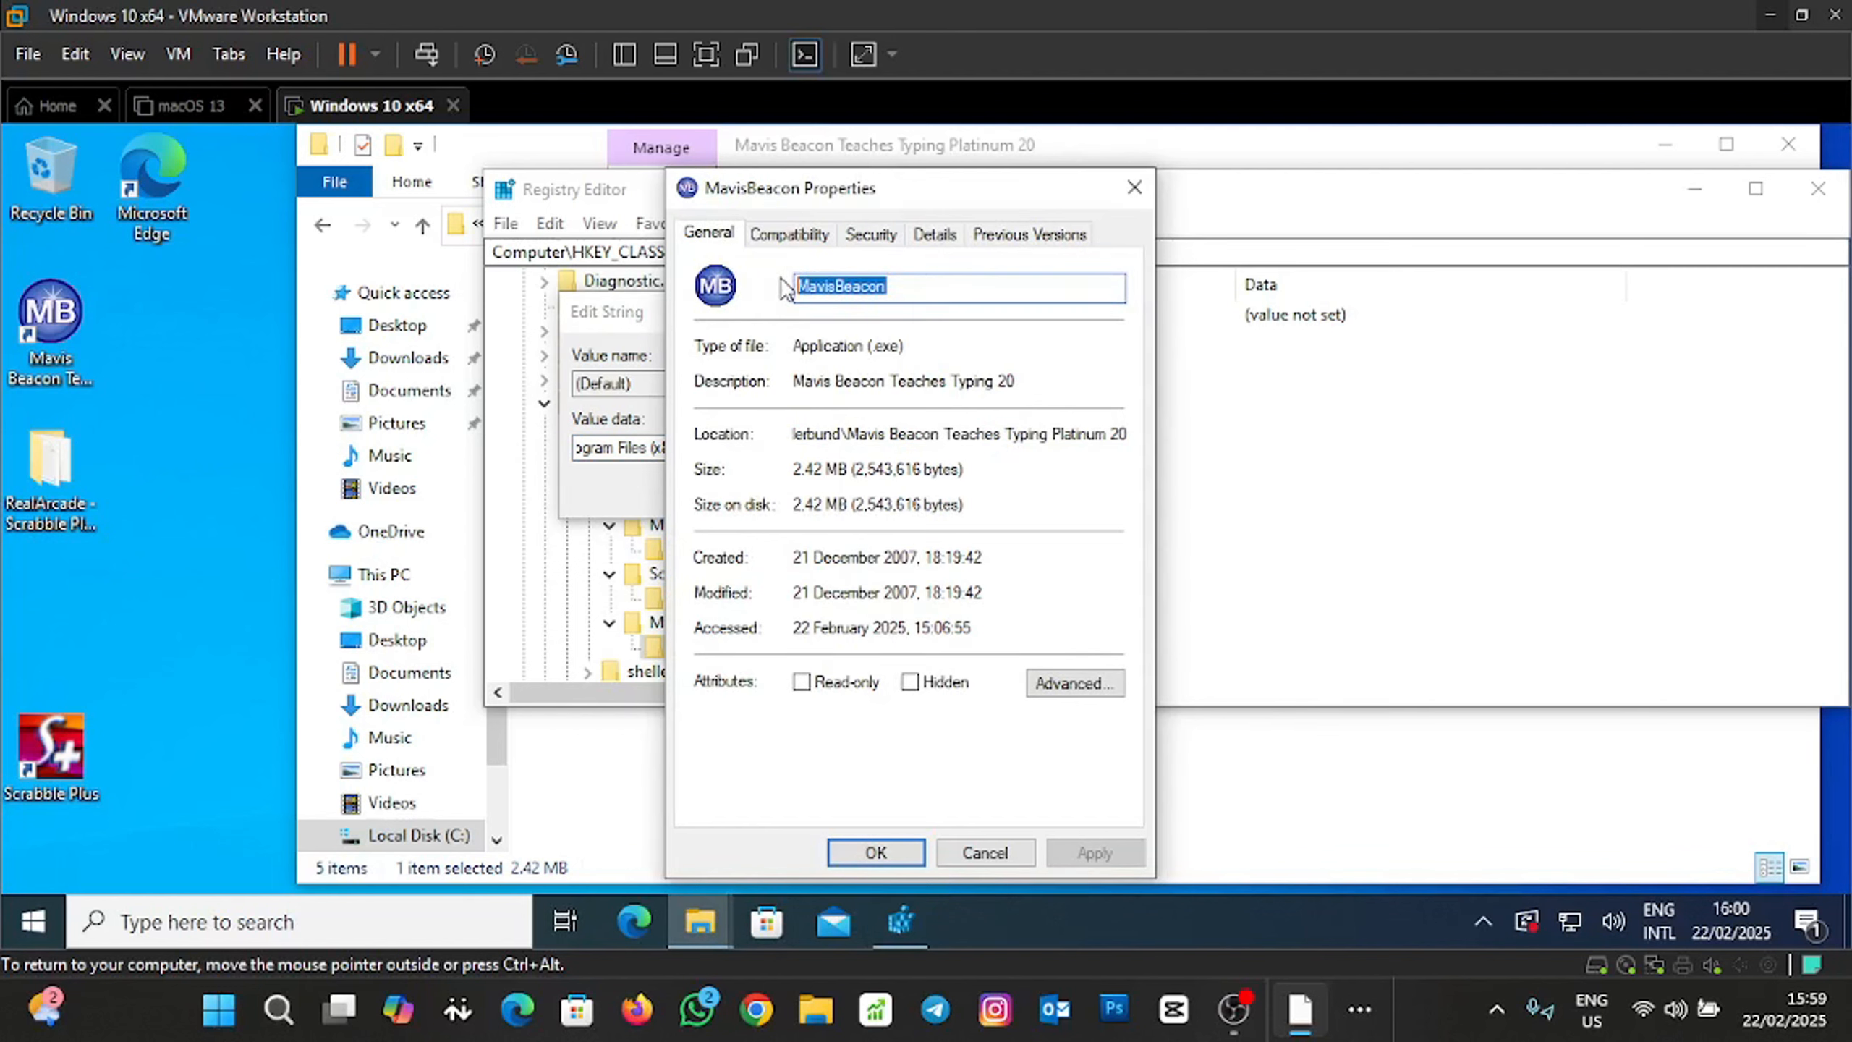
pyautogui.rightClick(818, 286)
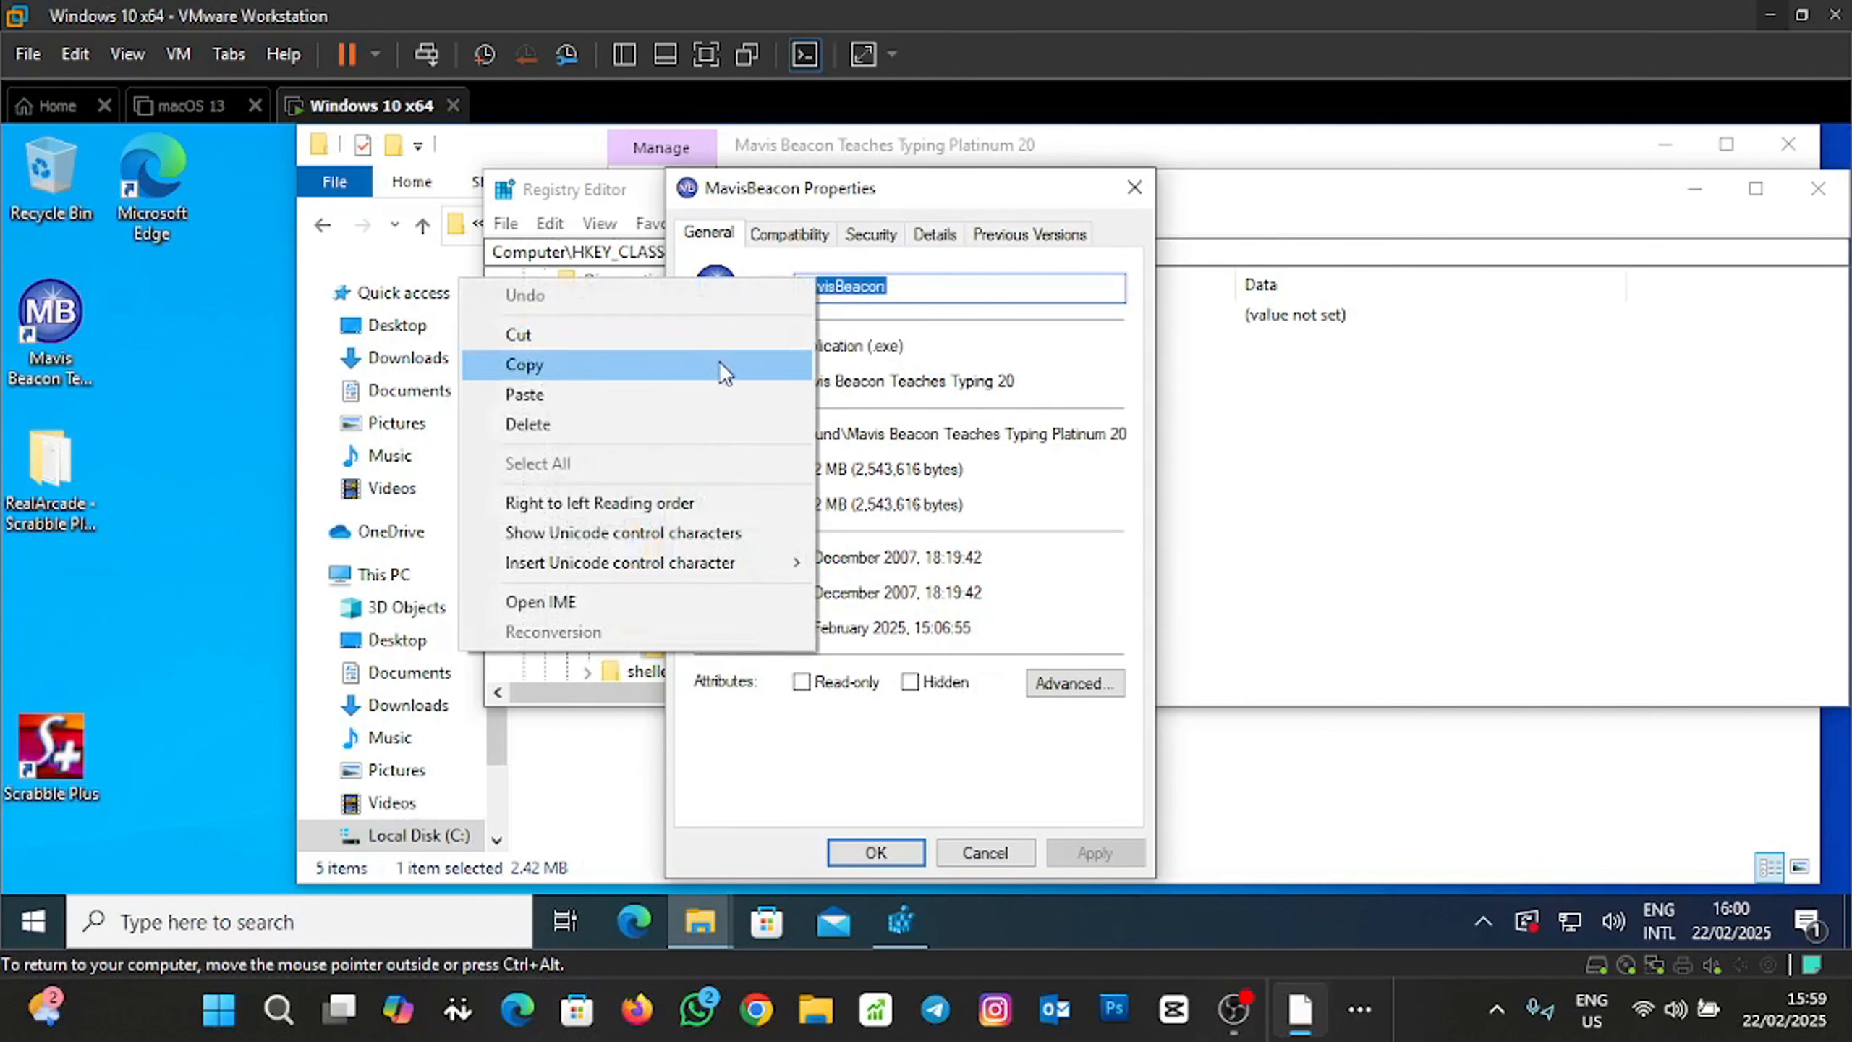
pyautogui.click(719, 362)
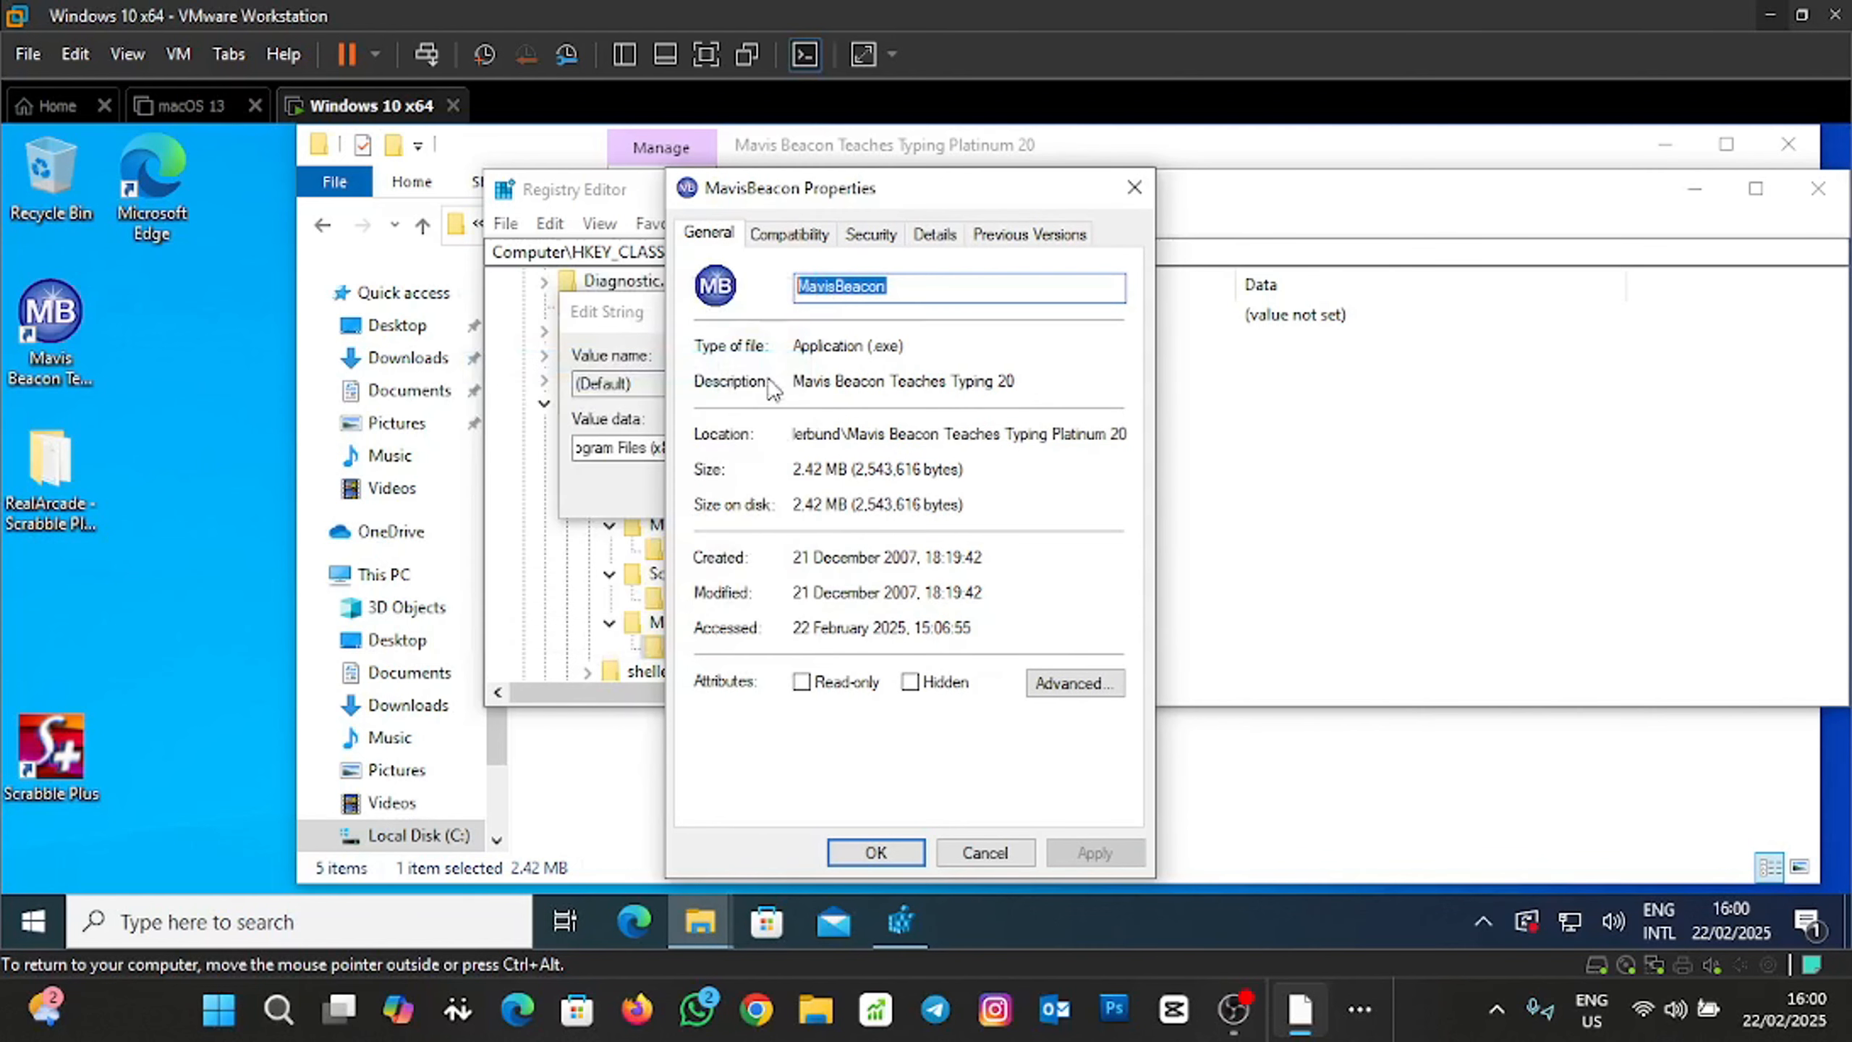
pyautogui.click(651, 322)
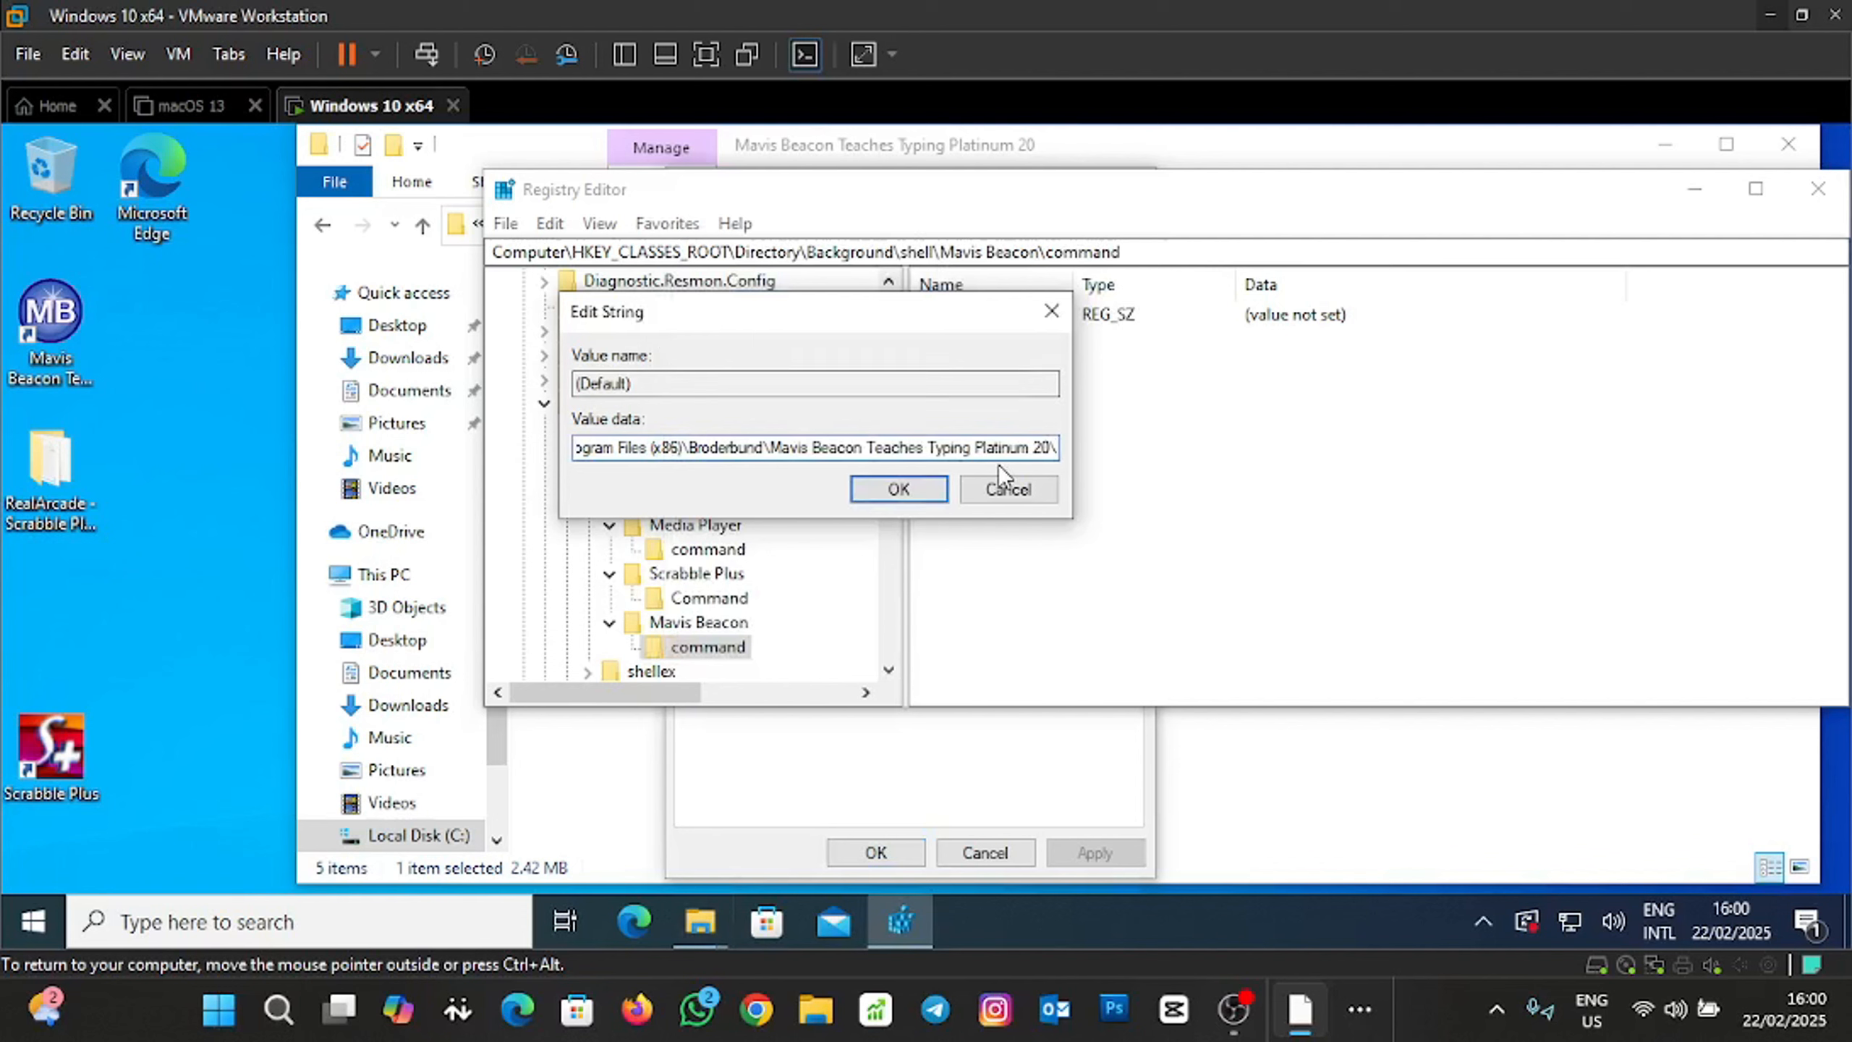
pyautogui.hotkey('ctrl', 'v')
pyautogui.write('.exe')
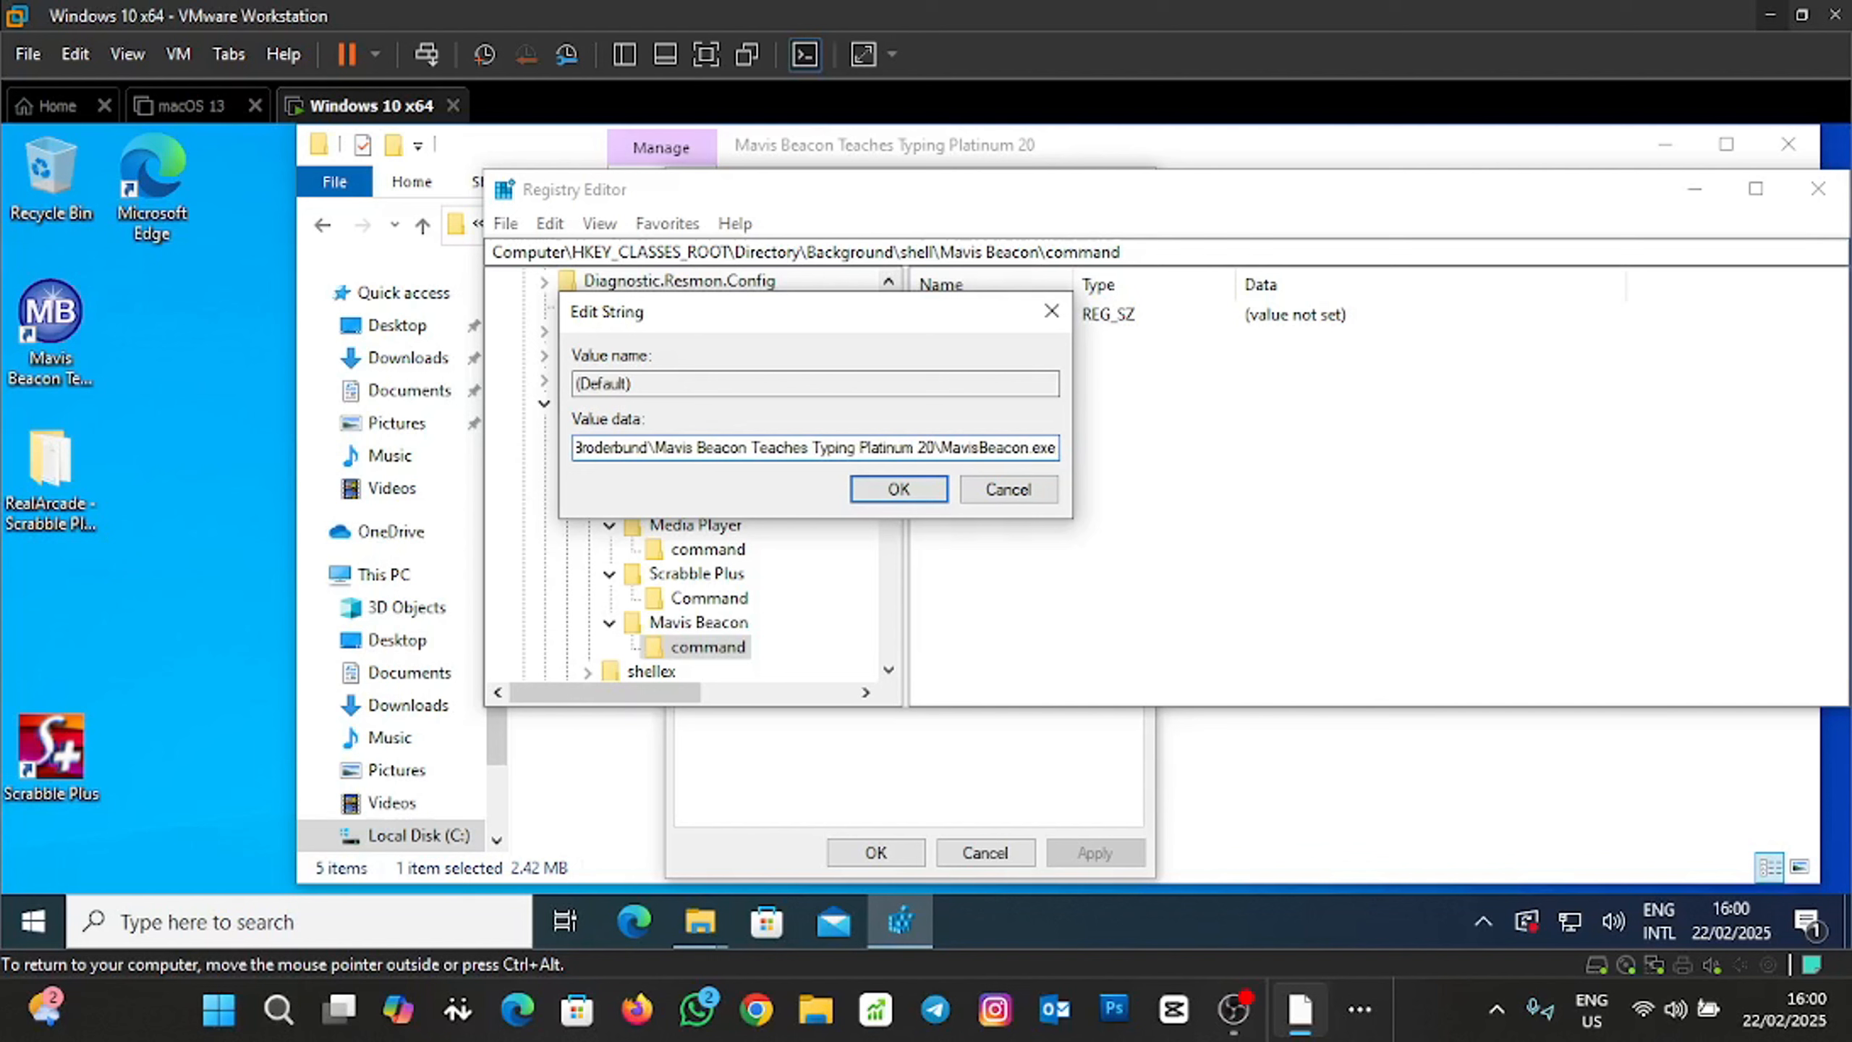
pyautogui.click(906, 489)
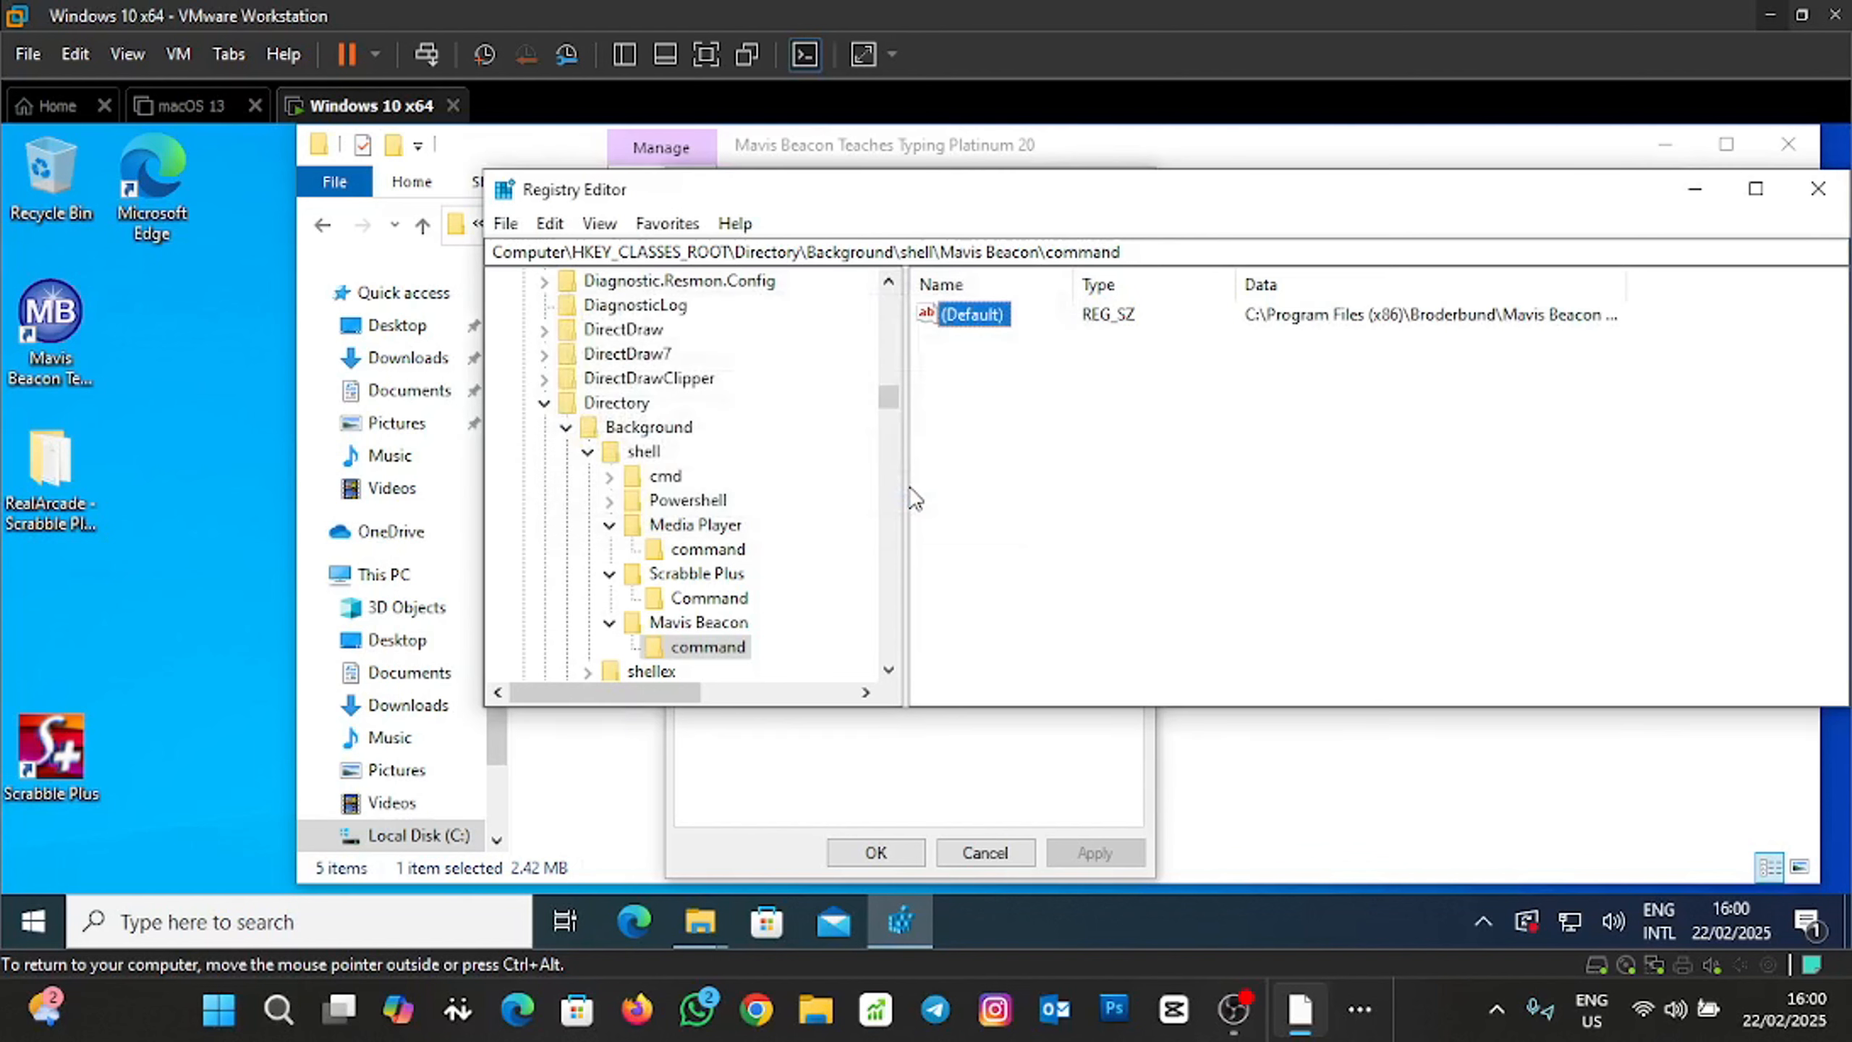
# Close the Registry Editor, the MavisBeacon properties without changes, and the File Explorer window.
pyautogui.click(1818, 191)
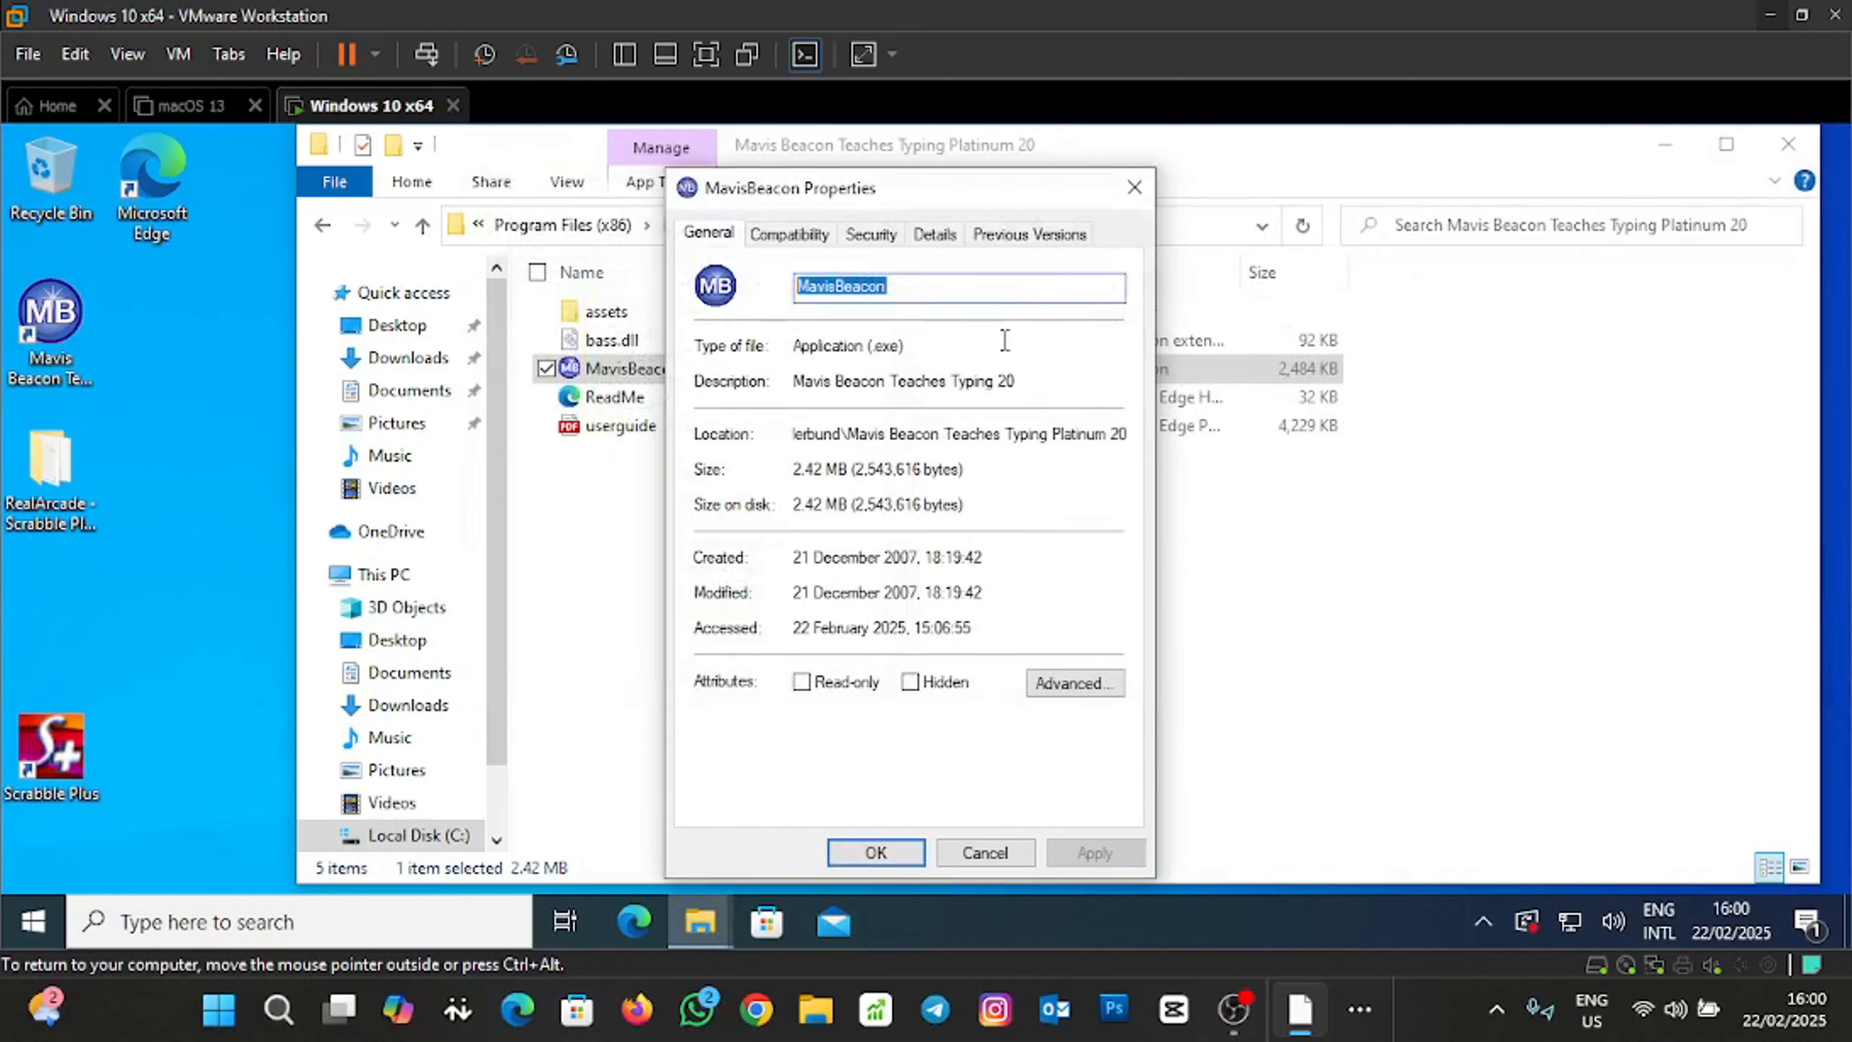
pyautogui.click(986, 853)
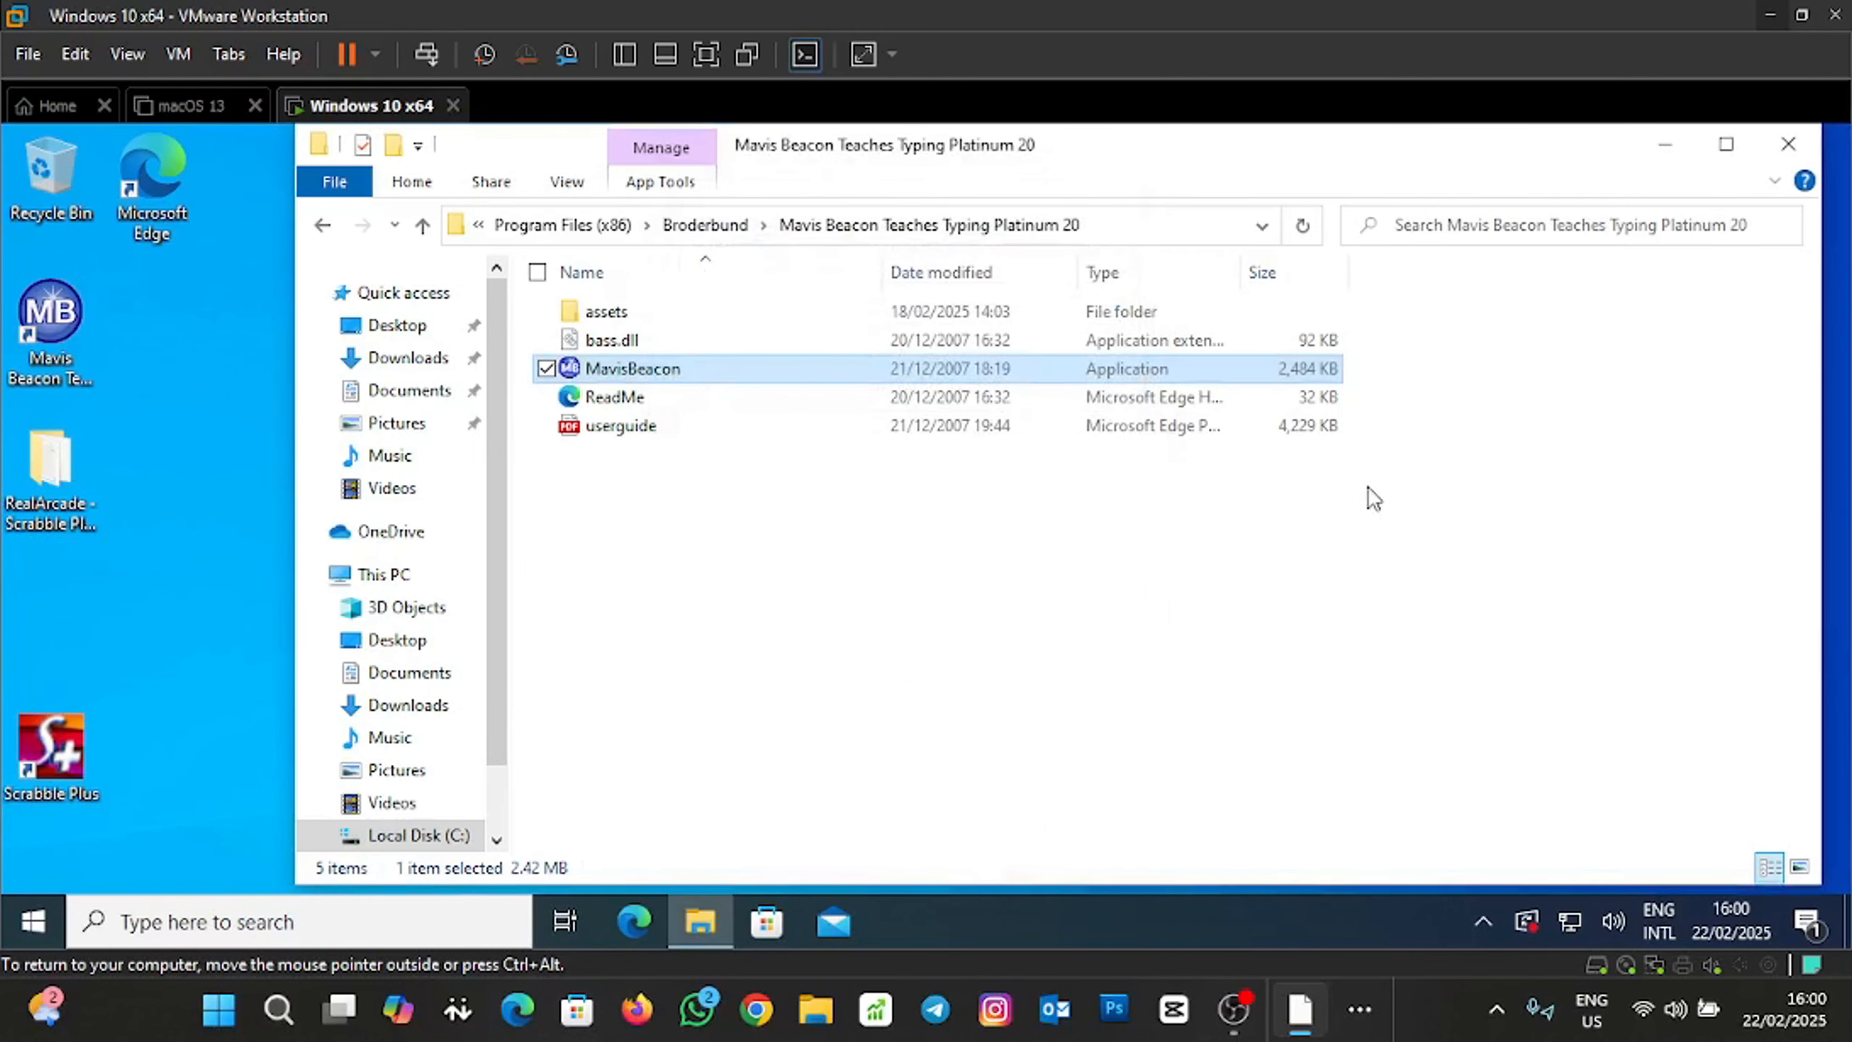
pyautogui.click(1787, 143)
# Test the Mavis Beacon entry in the desktop background context menu by signing in to the program as test and exiting it.
pyautogui.rightClick(813, 355)
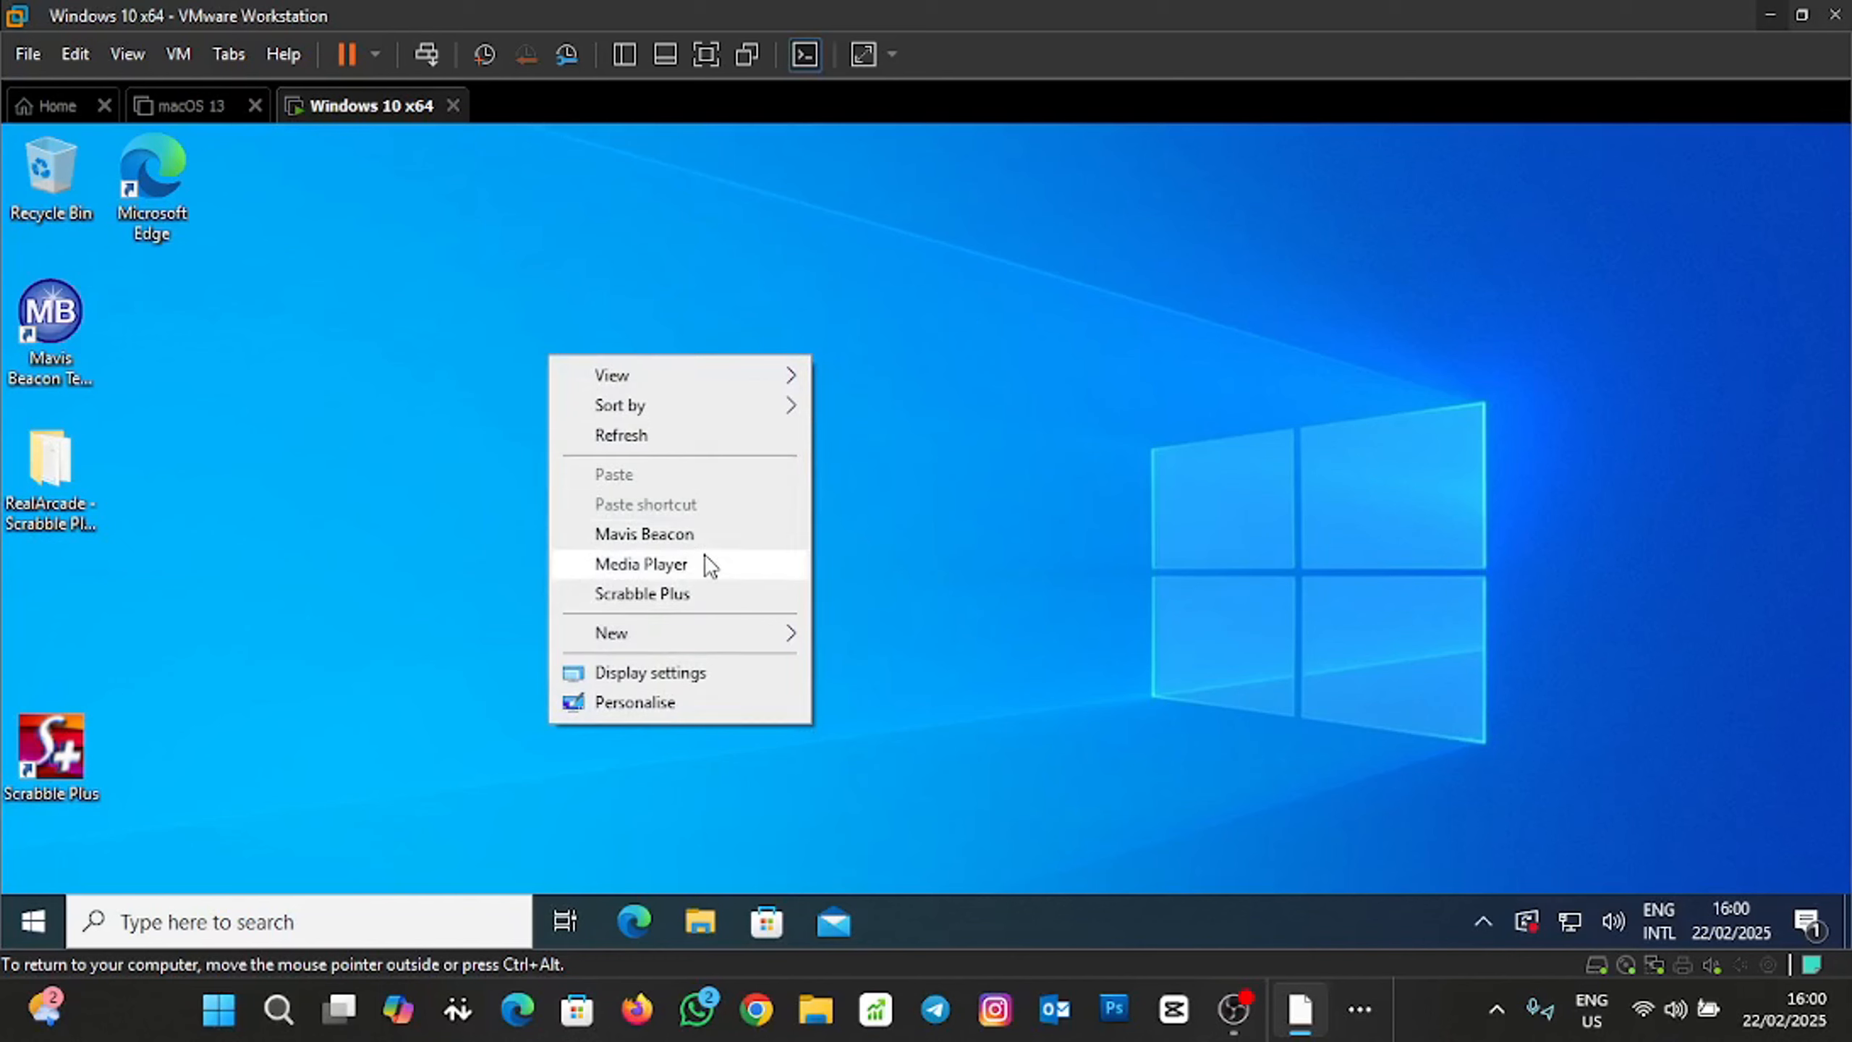
pyautogui.click(689, 539)
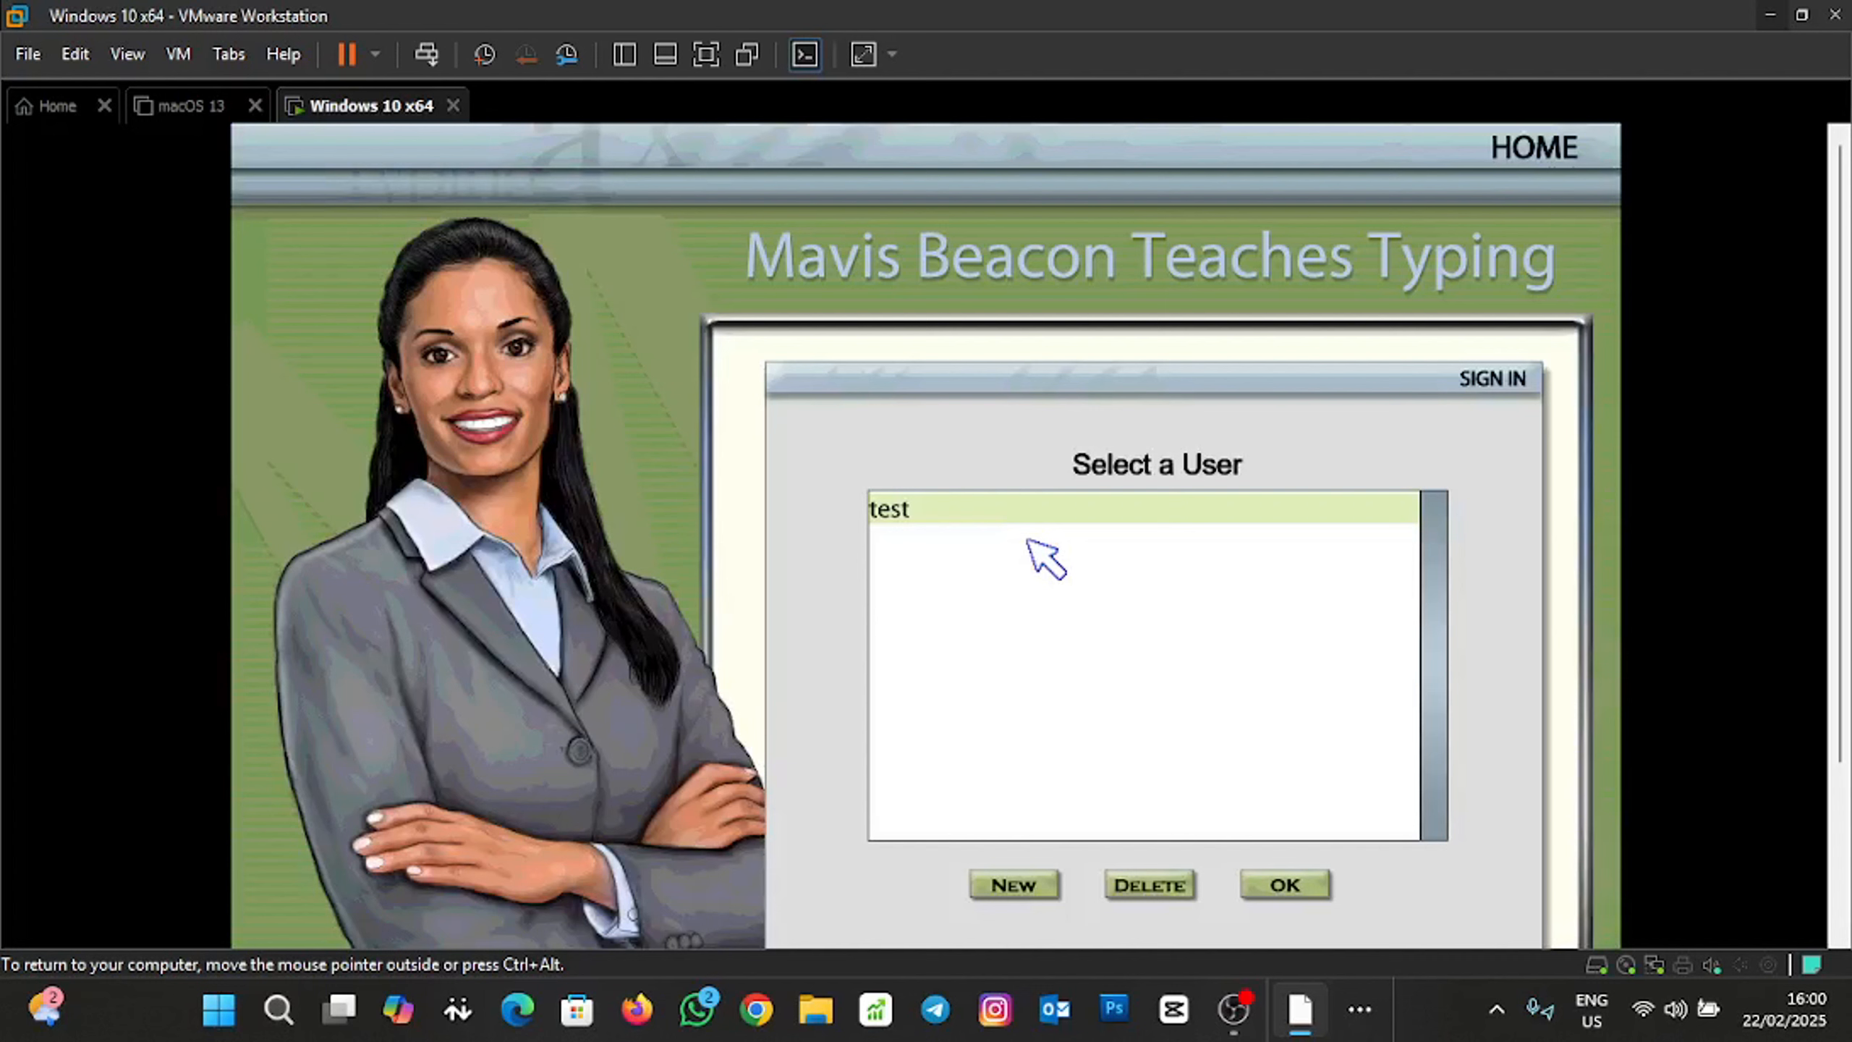
pyautogui.click(949, 504)
pyautogui.click(1253, 881)
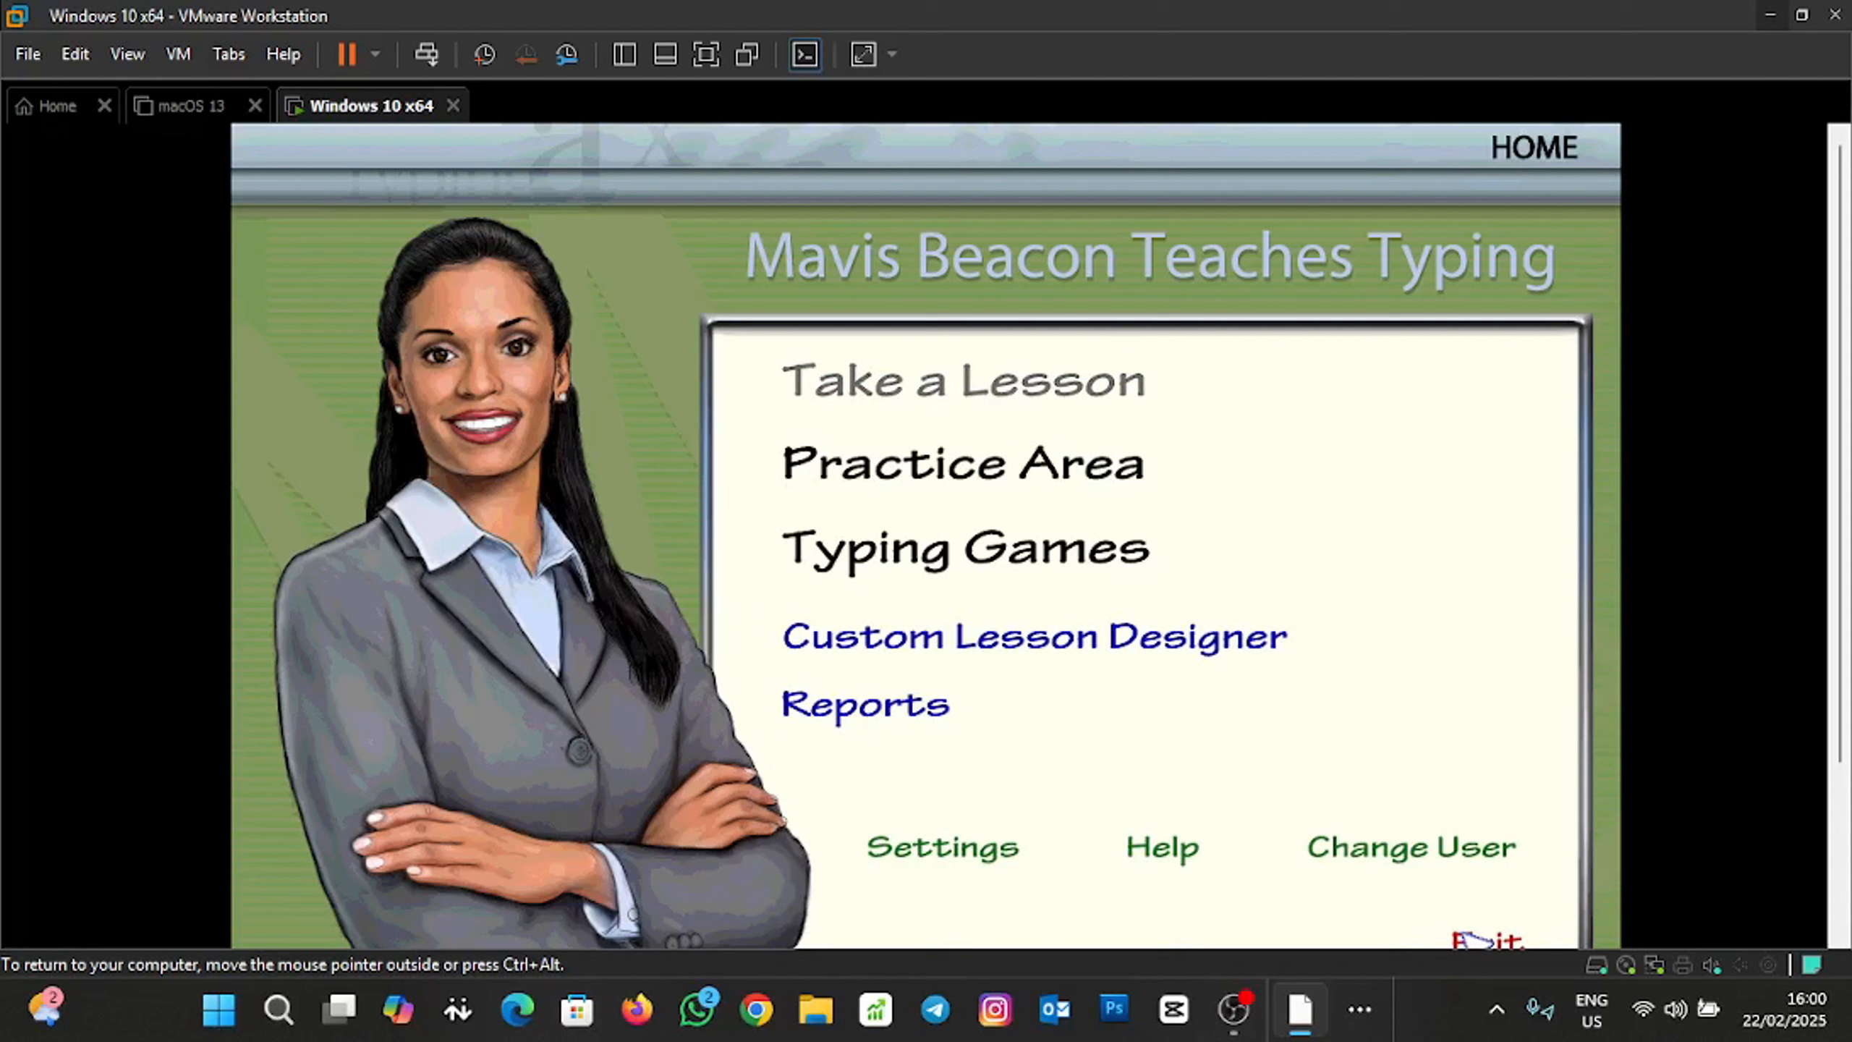
pyautogui.click(1455, 934)
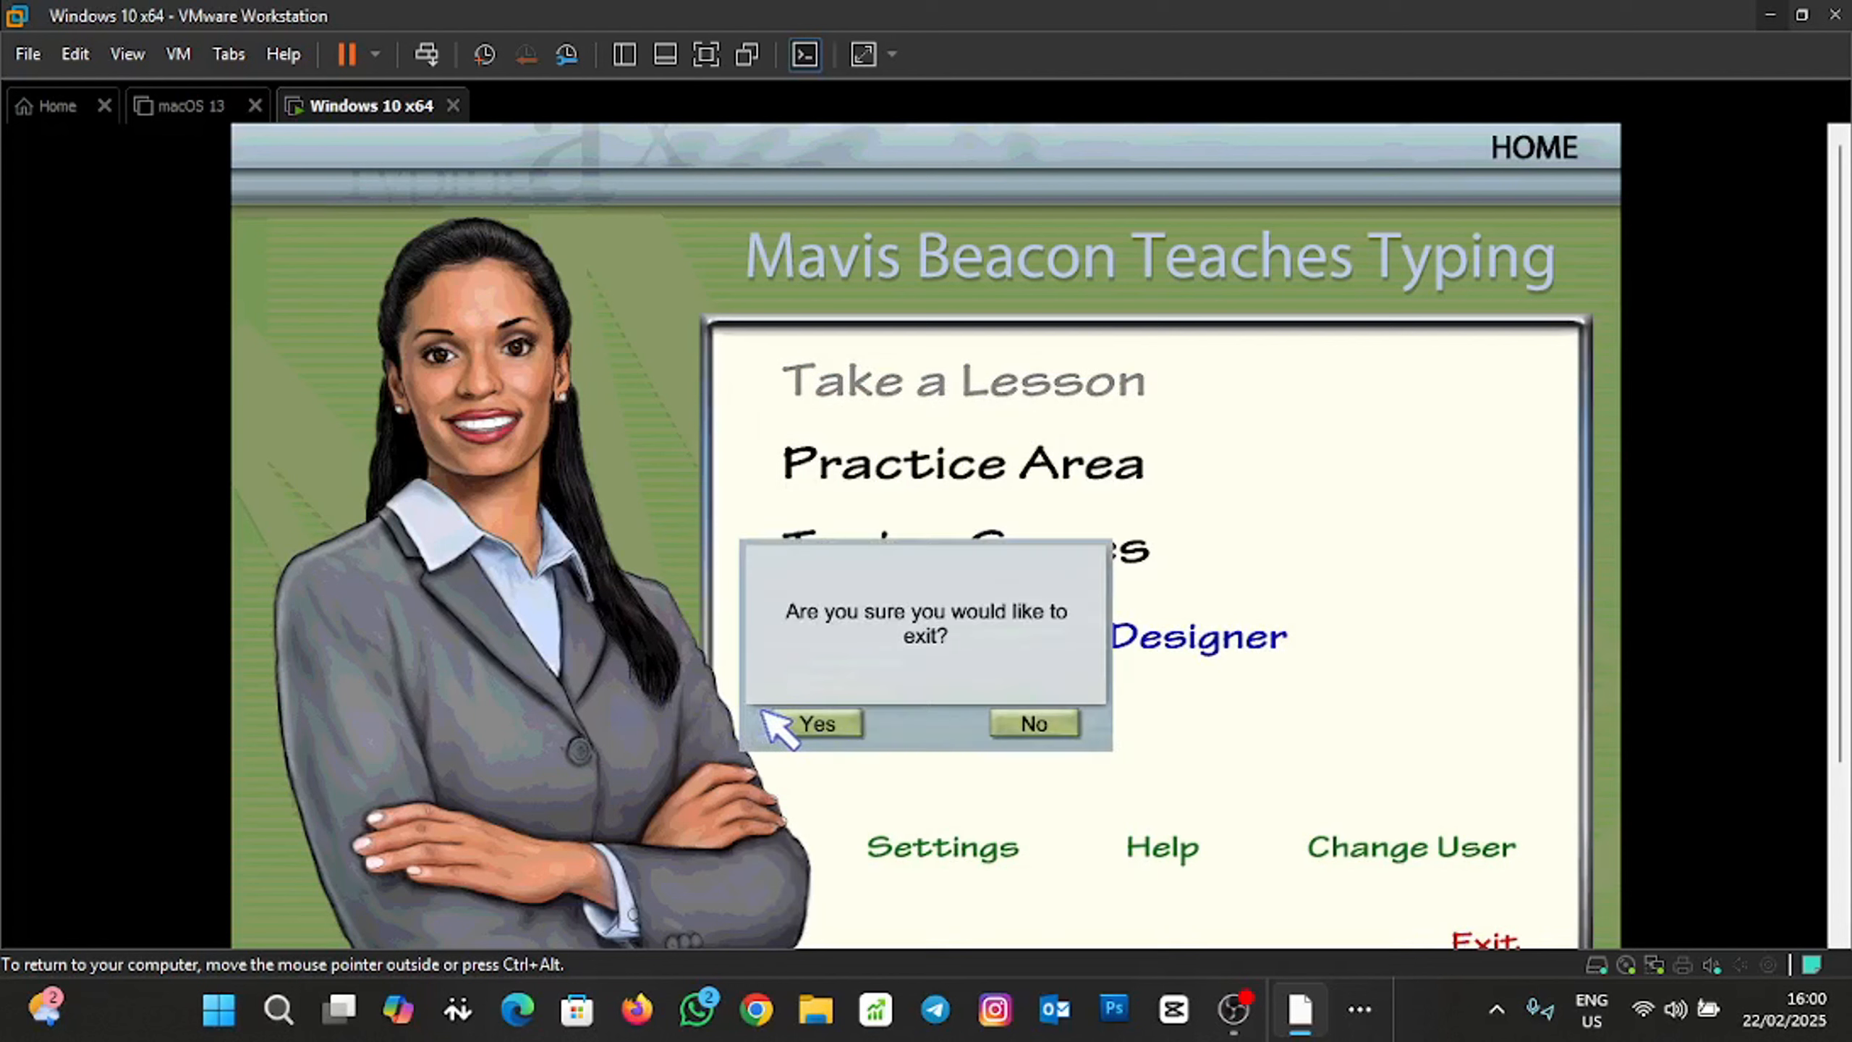
pyautogui.click(802, 724)
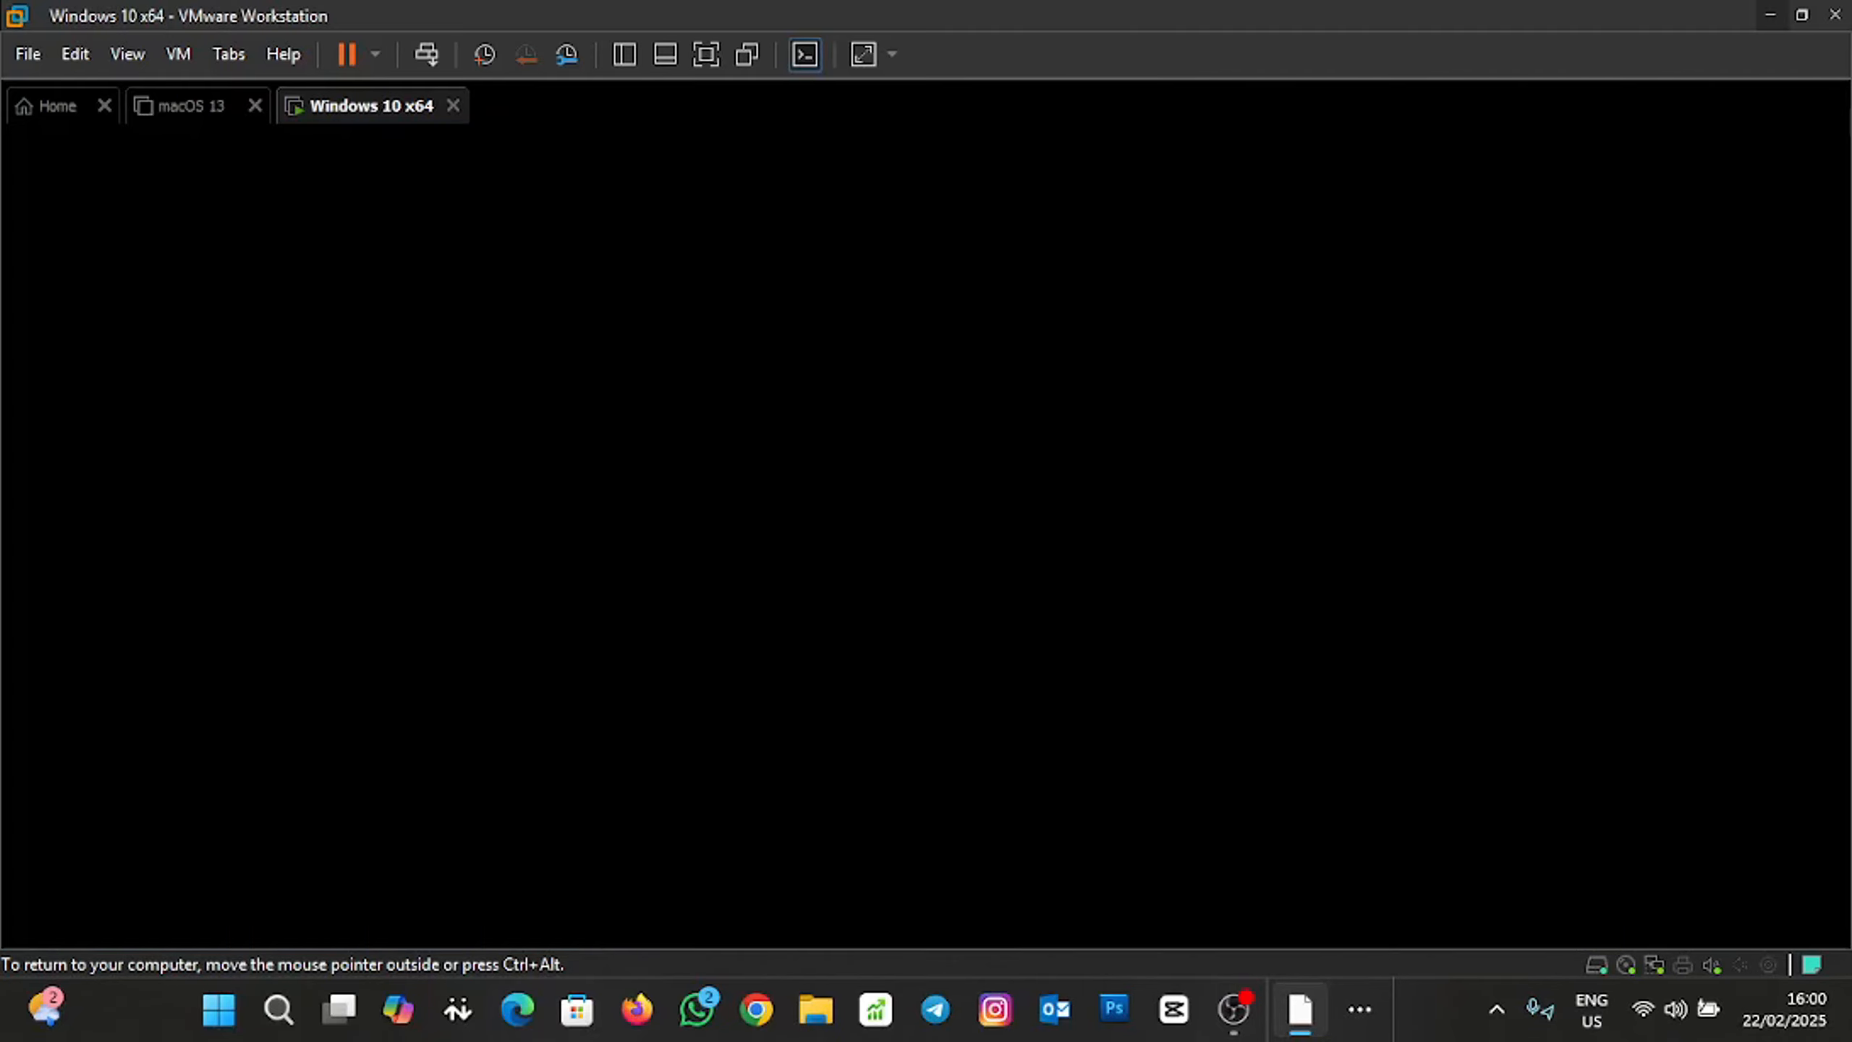